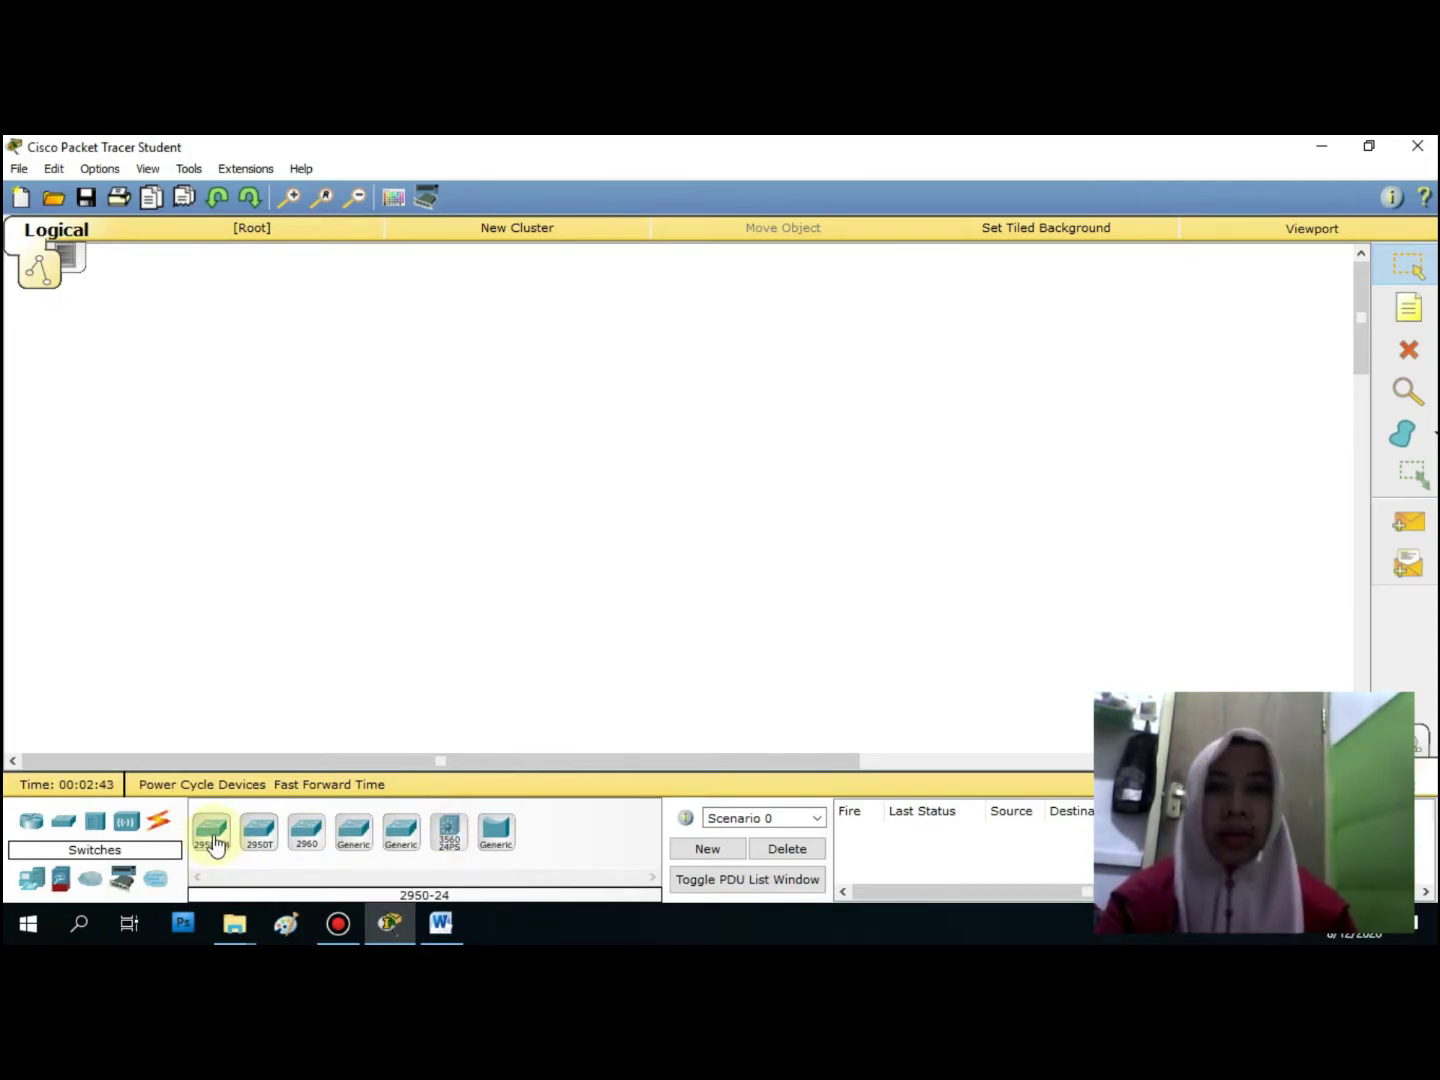
# Place a 3560-24PS multilayer switch near the top of the workspace and a 2950-24 switch below it
pyautogui.click(449, 831)
pyautogui.click(661, 329)
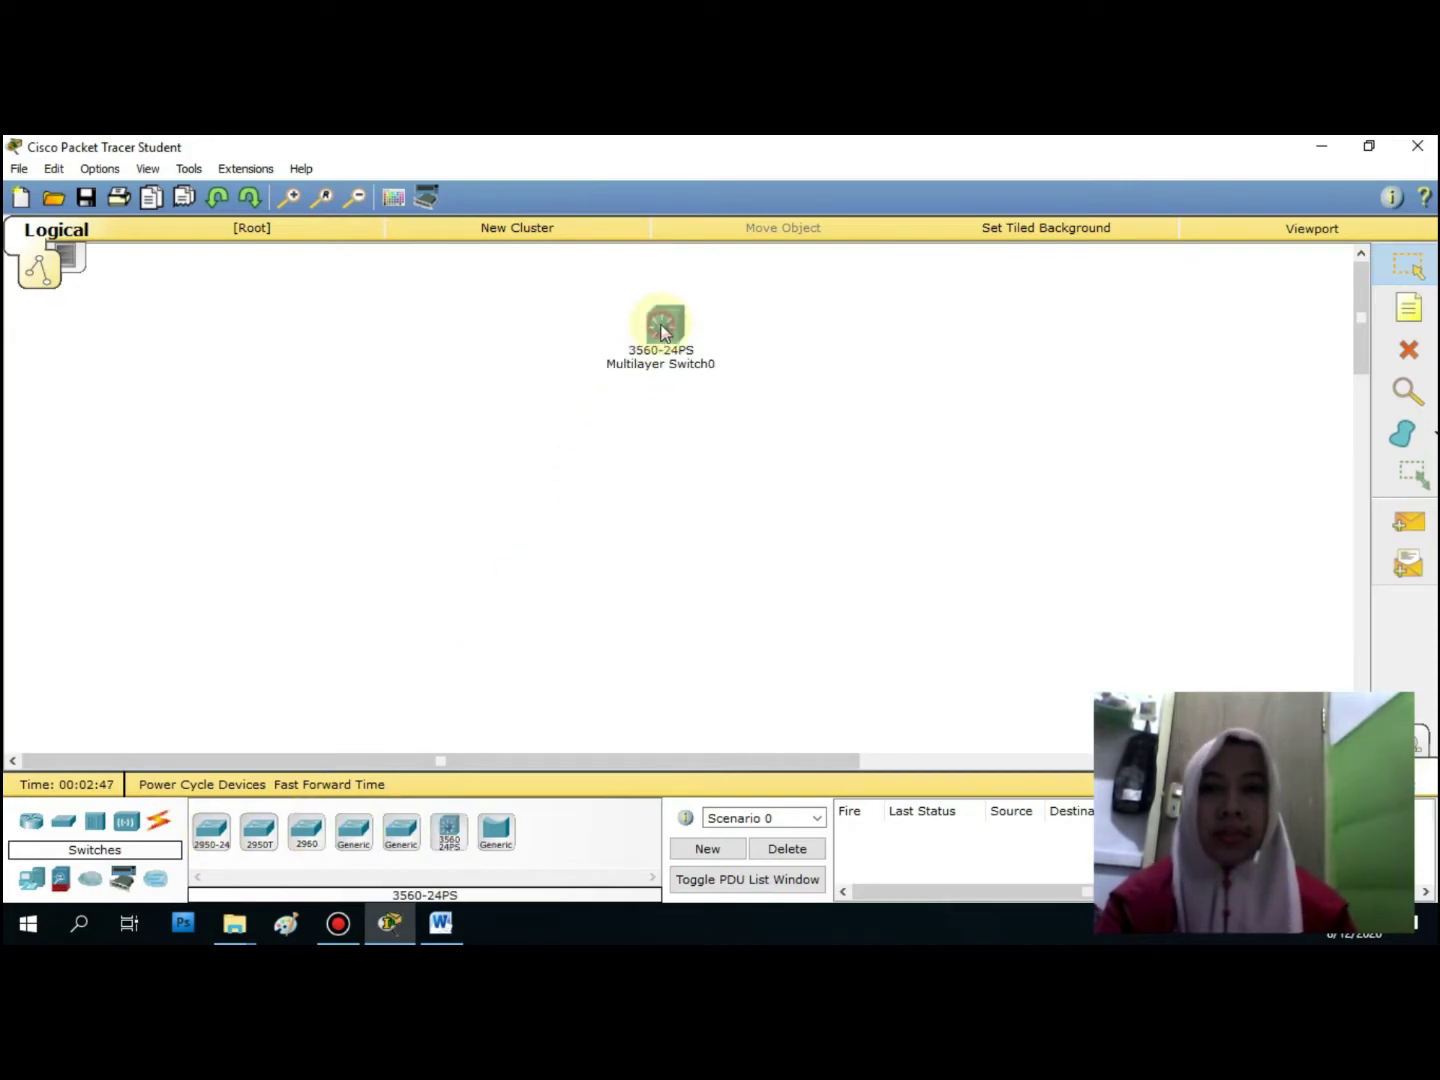
pyautogui.click(212, 843)
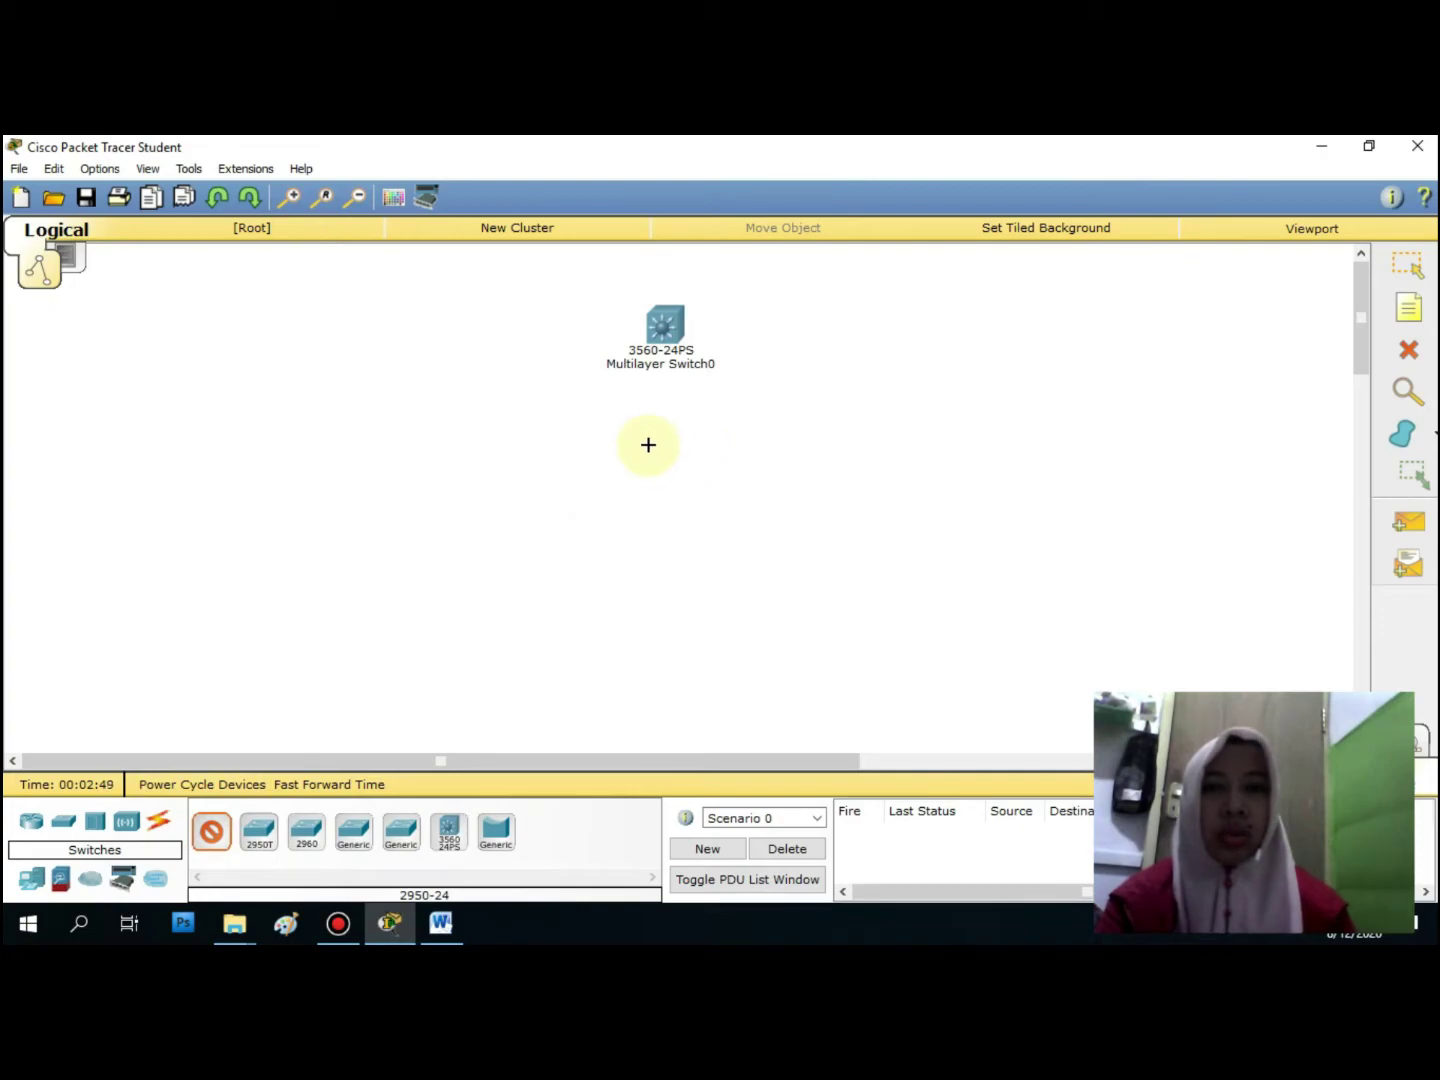
pyautogui.click(675, 458)
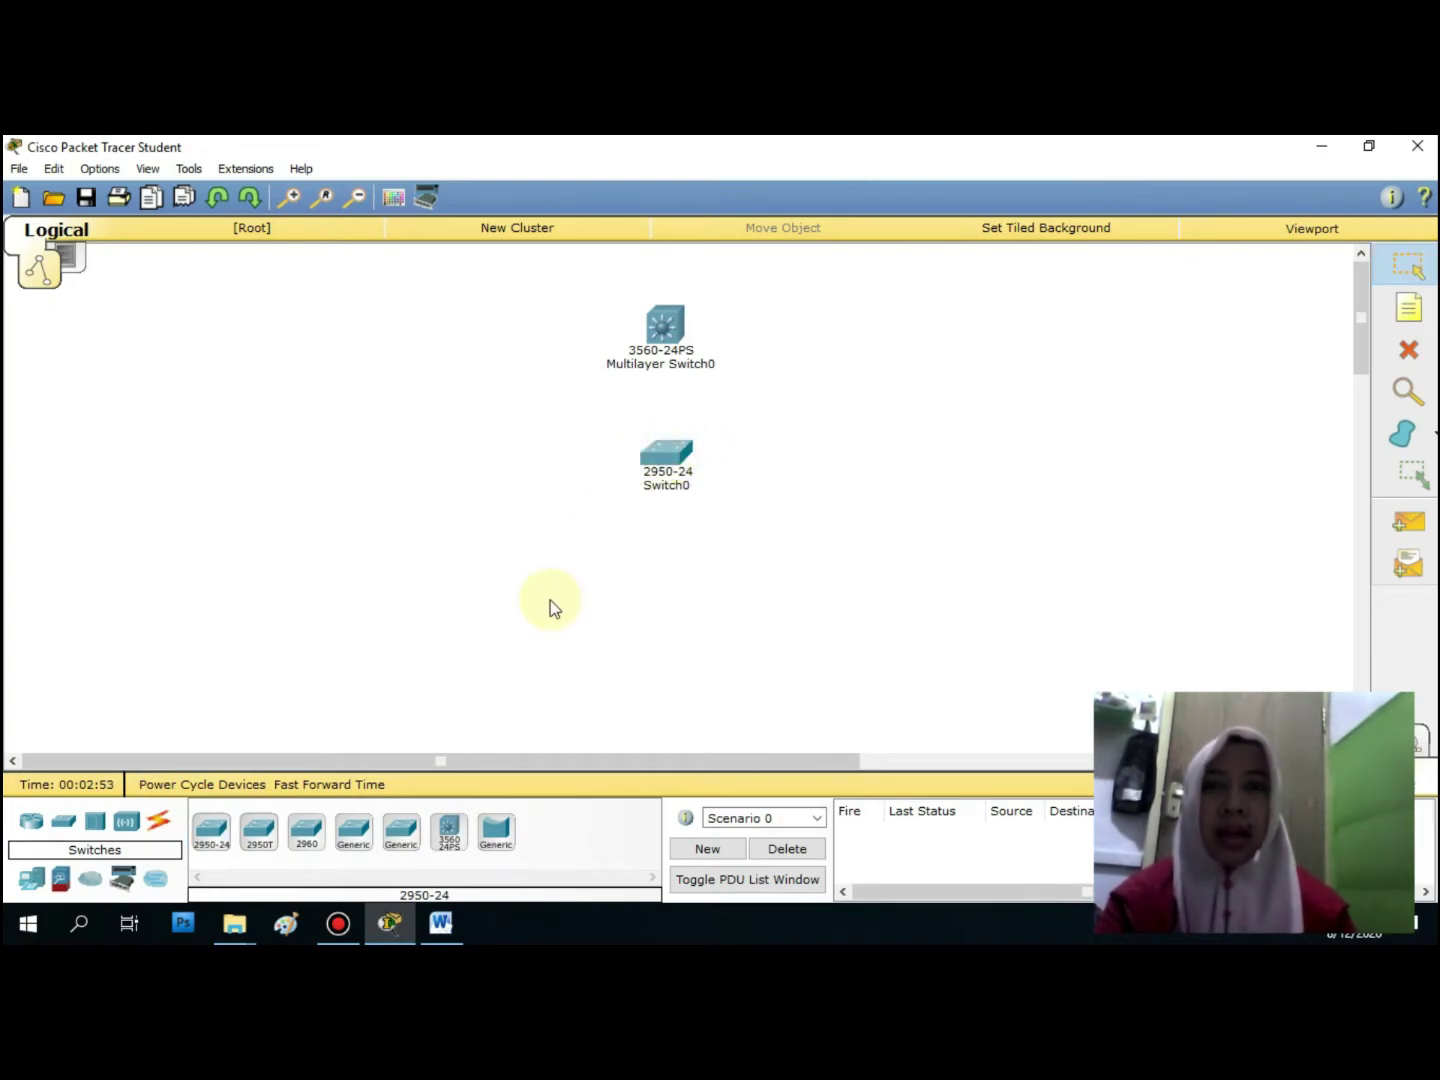
# Place three generic PCs side by side in a row below the 2950-24 switch
pyautogui.click(32, 878)
pyautogui.click(194, 828)
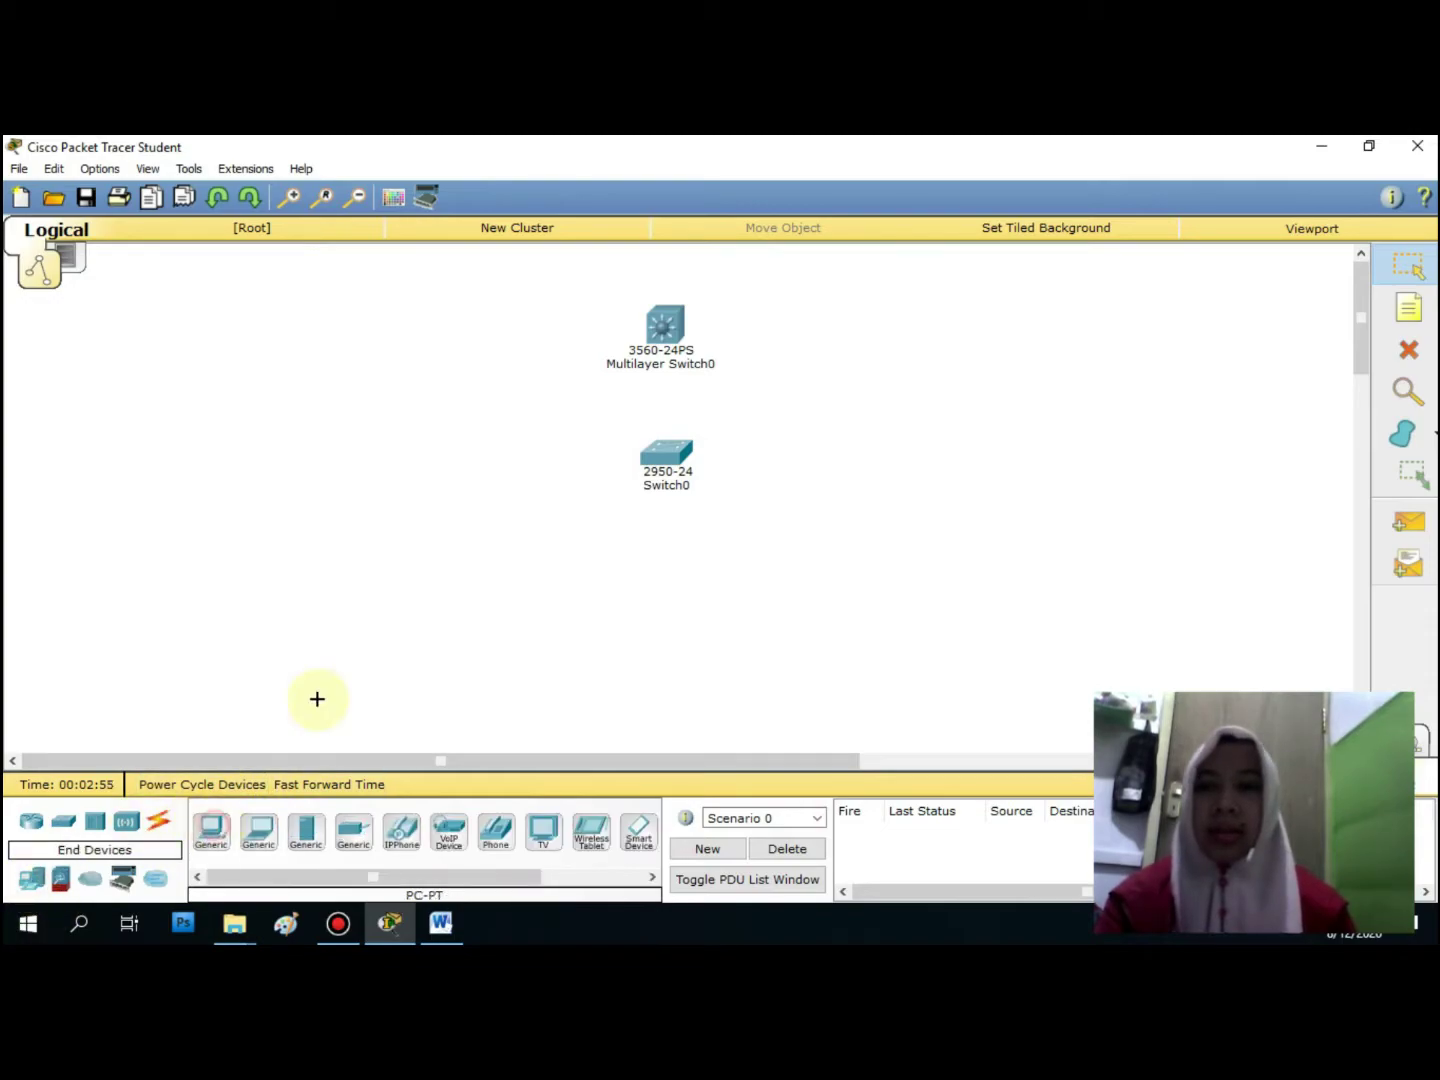
pyautogui.click(467, 590)
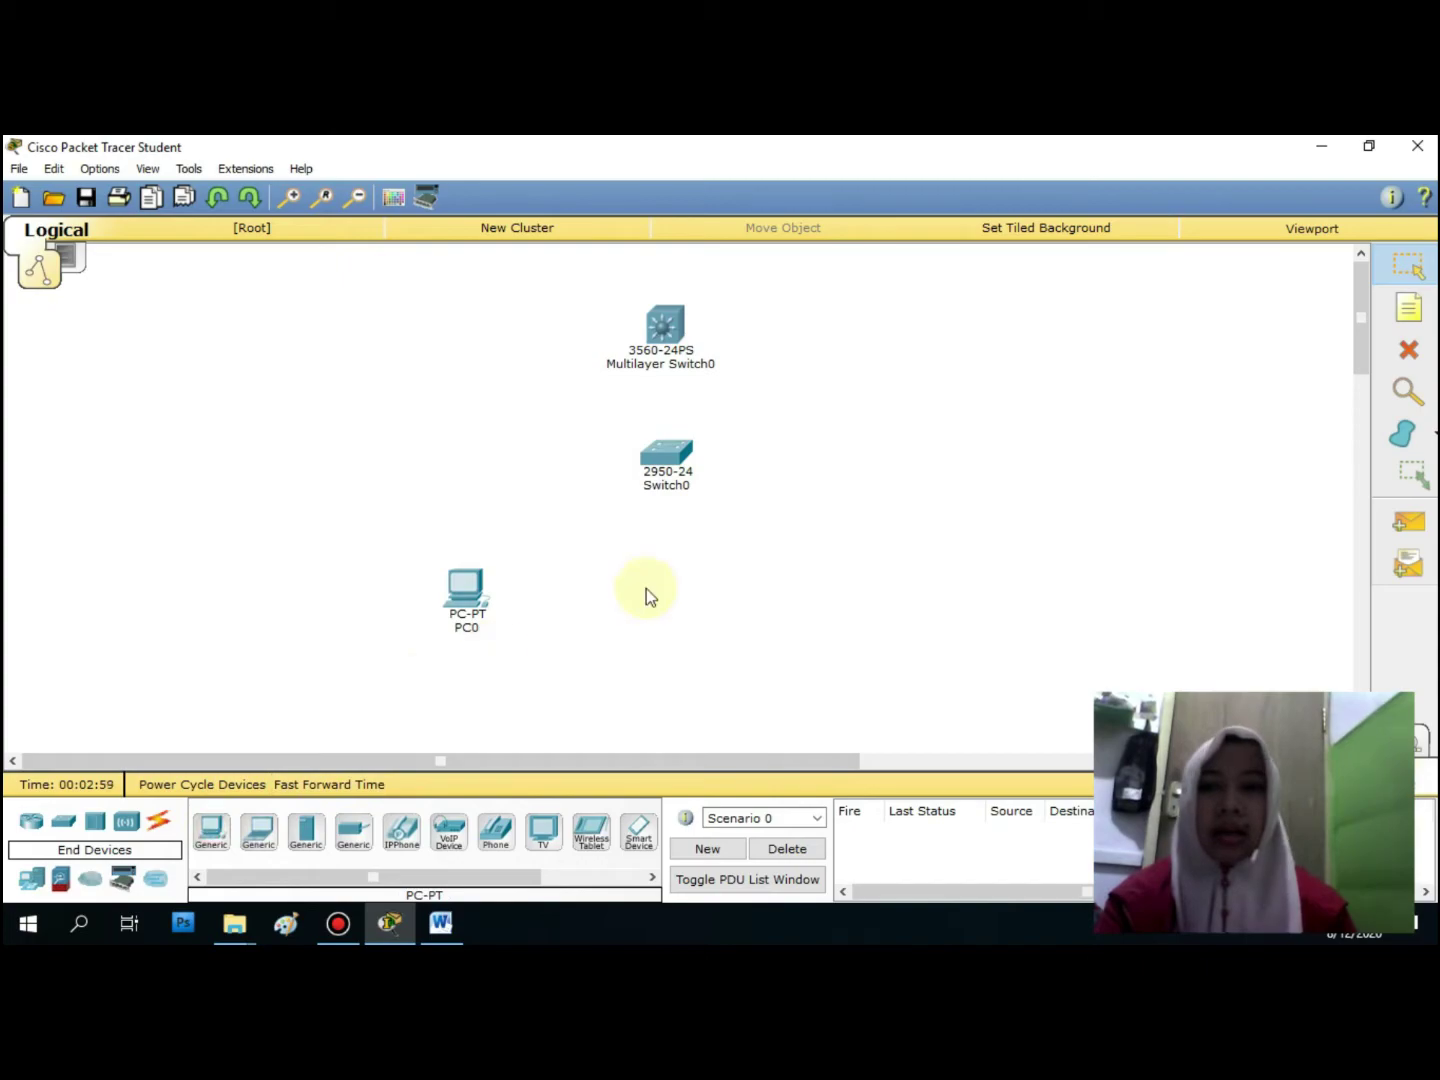
pyautogui.click(211, 830)
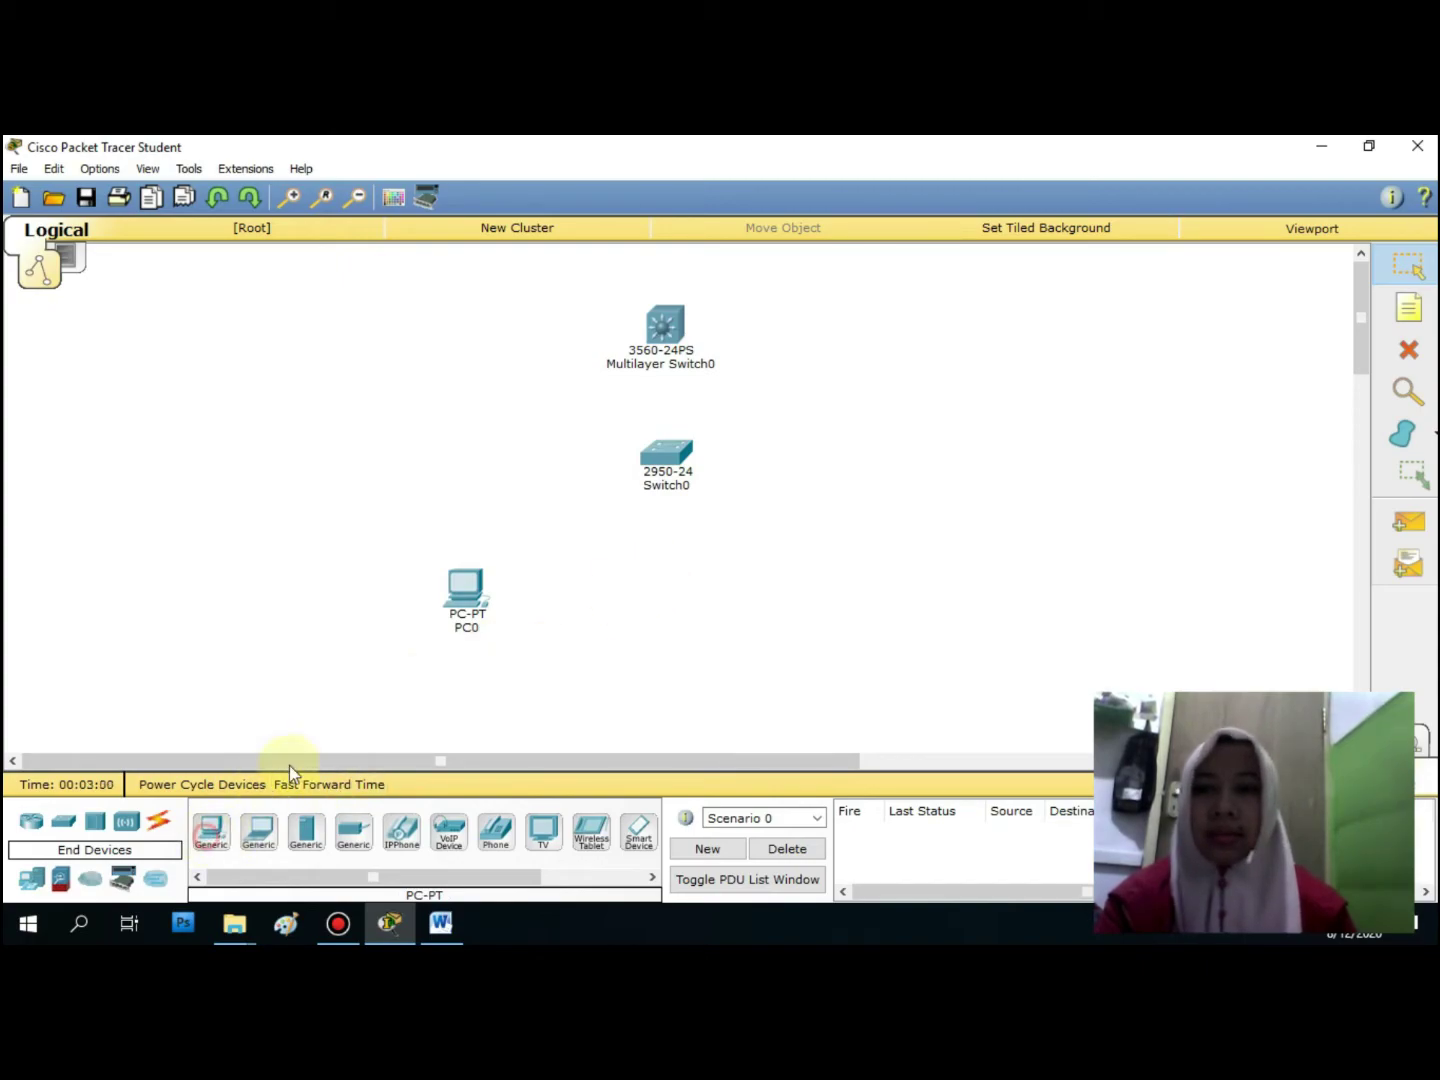
pyautogui.click(652, 575)
pyautogui.click(213, 836)
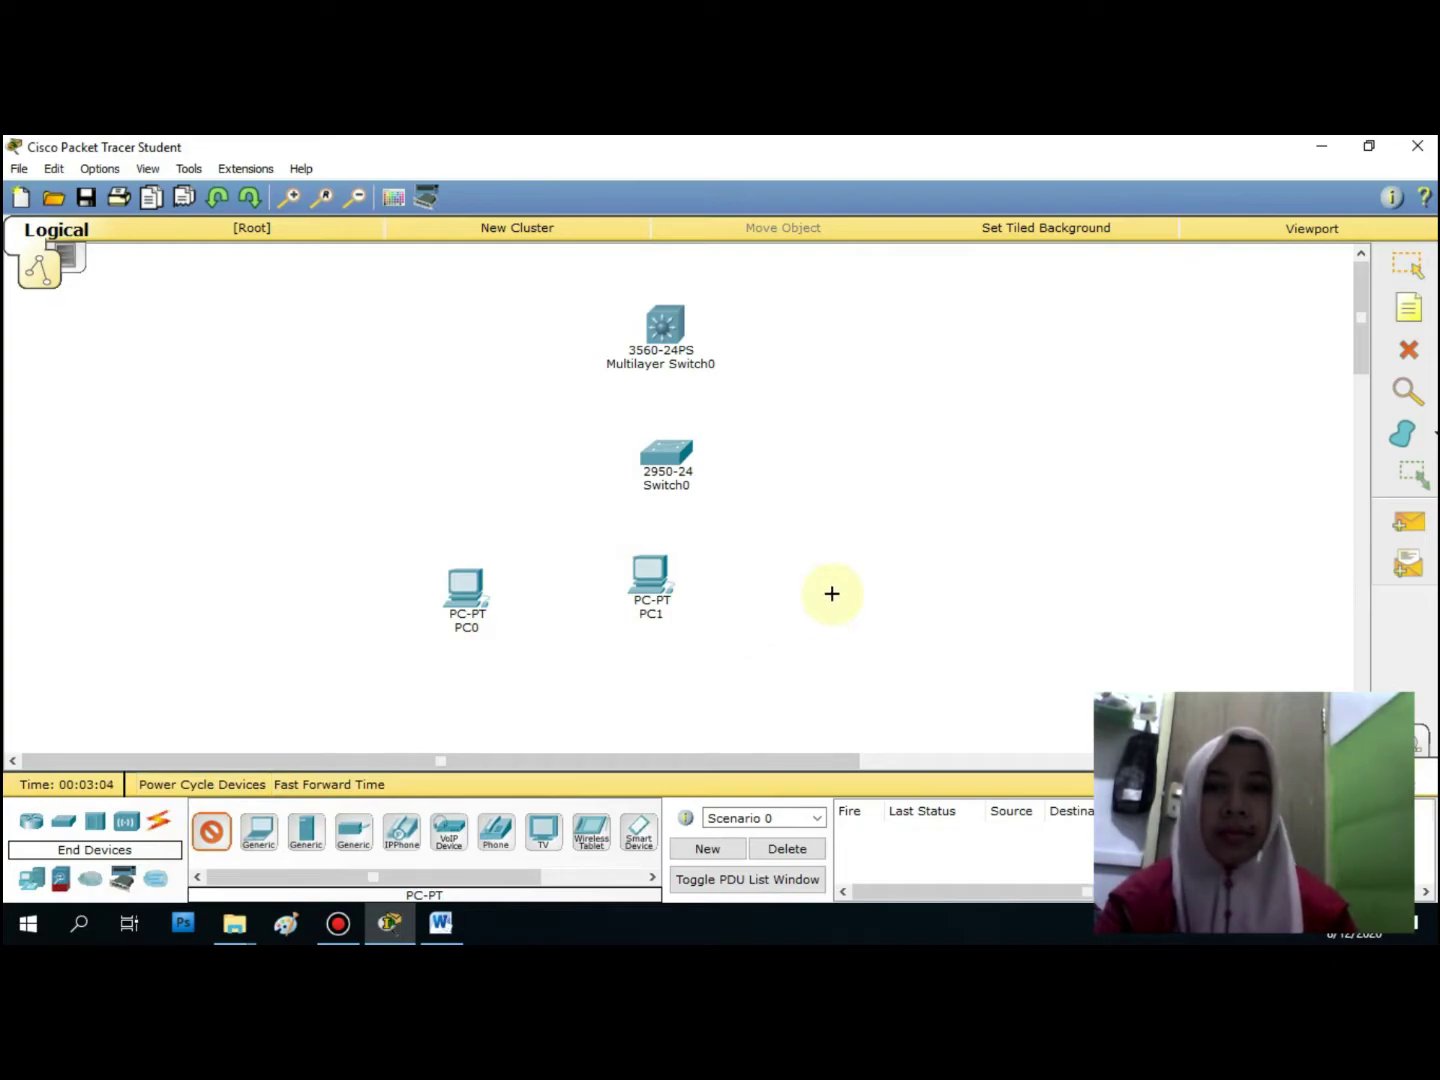
pyautogui.click(852, 566)
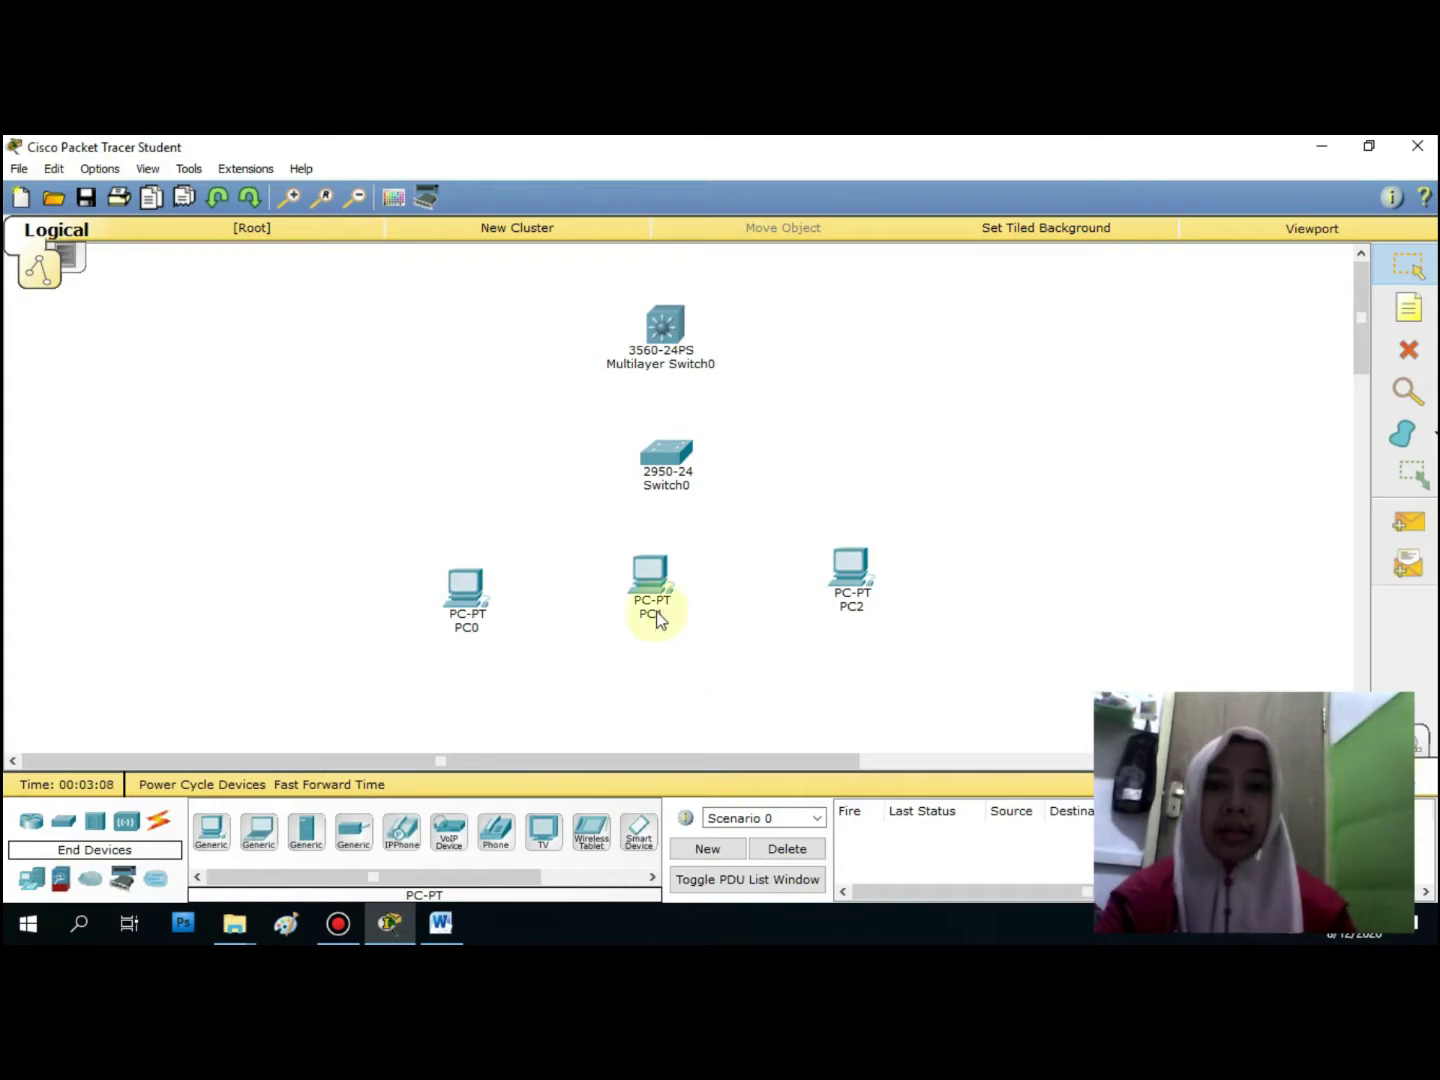
# Reposition the three PCs so they line up in a level row beneath the switch
pyautogui.moveTo(651, 578); pyautogui.dragTo(667, 588)
pyautogui.moveTo(857, 562); pyautogui.dragTo(862, 584)
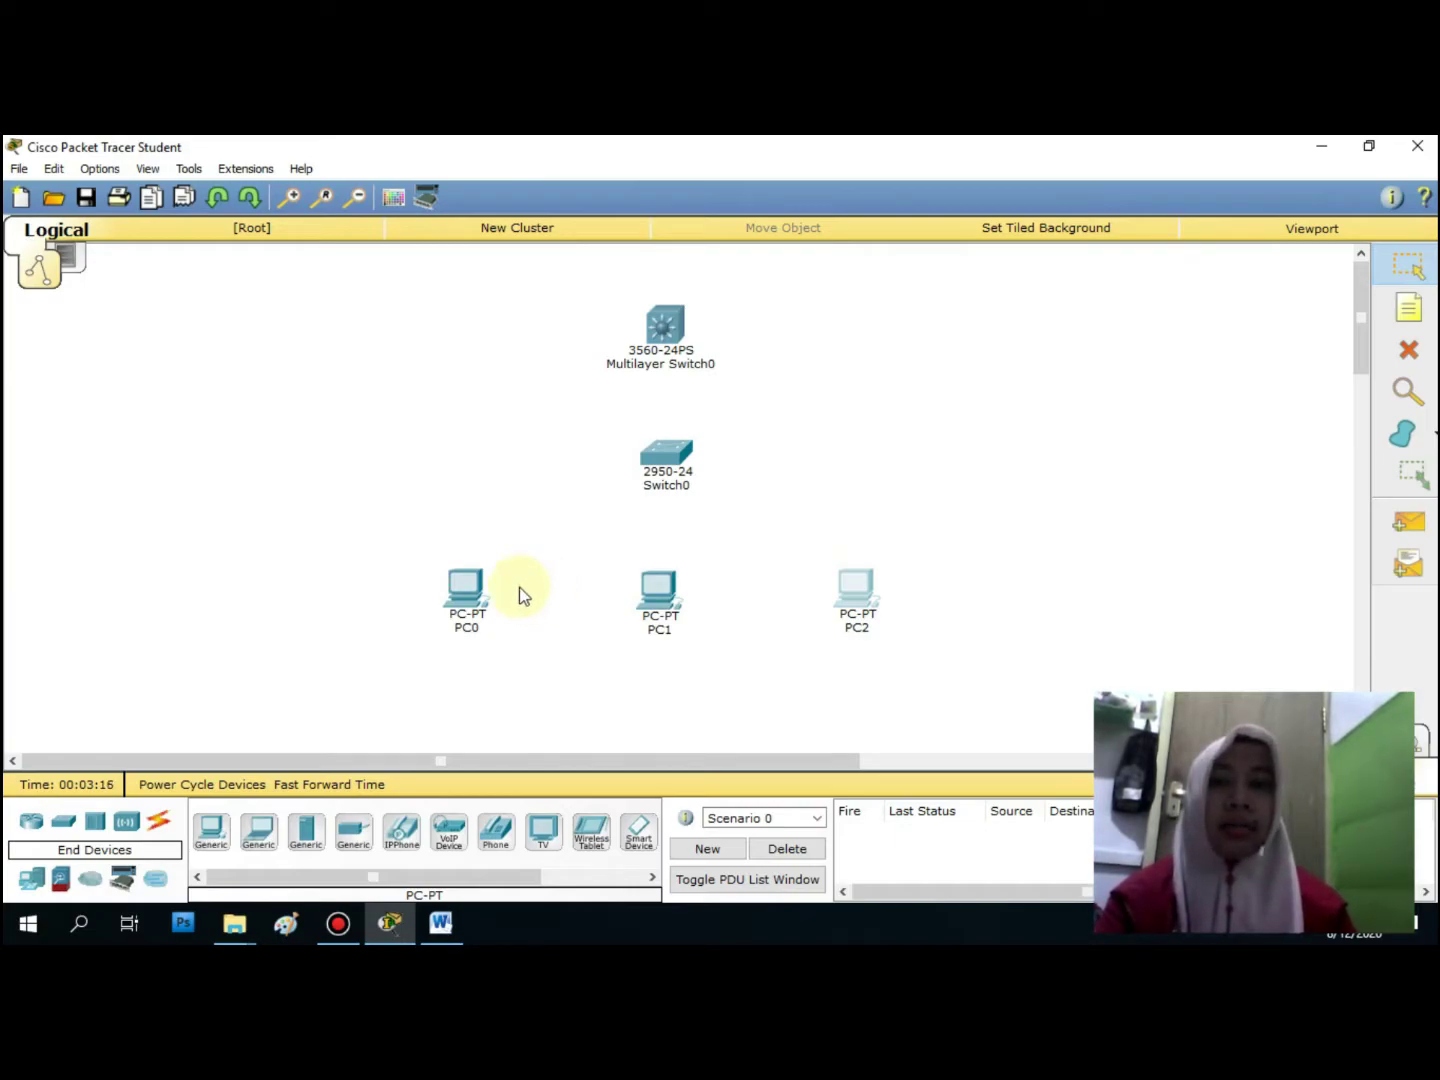
pyautogui.moveTo(490, 594); pyautogui.dragTo(487, 601)
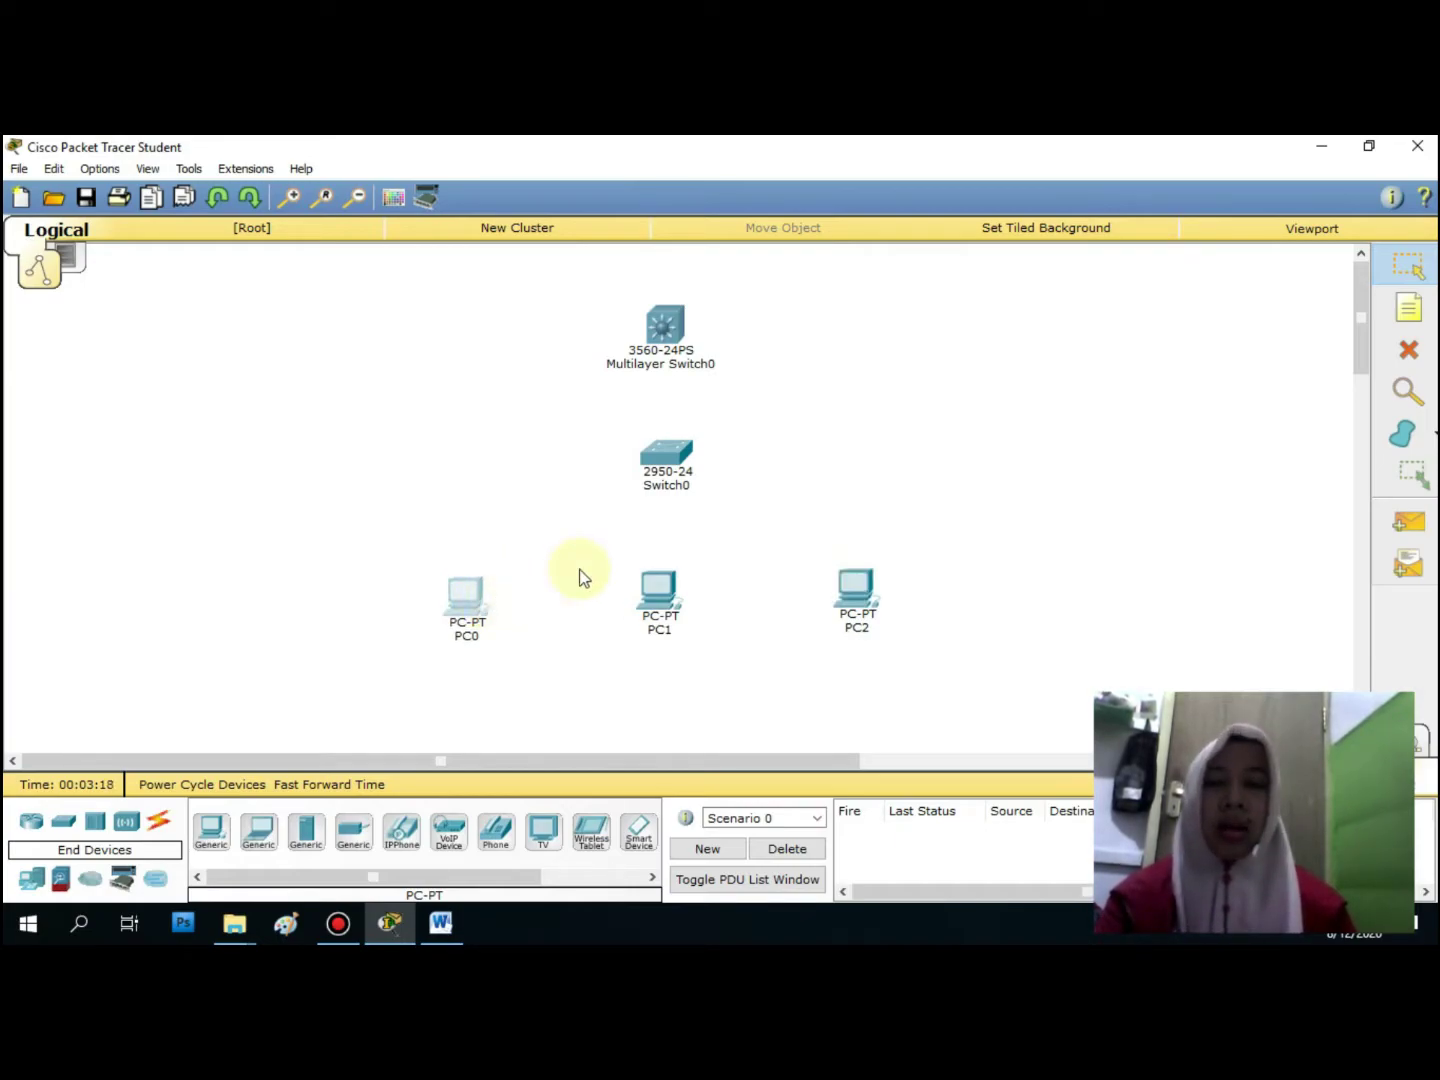
pyautogui.click(885, 479)
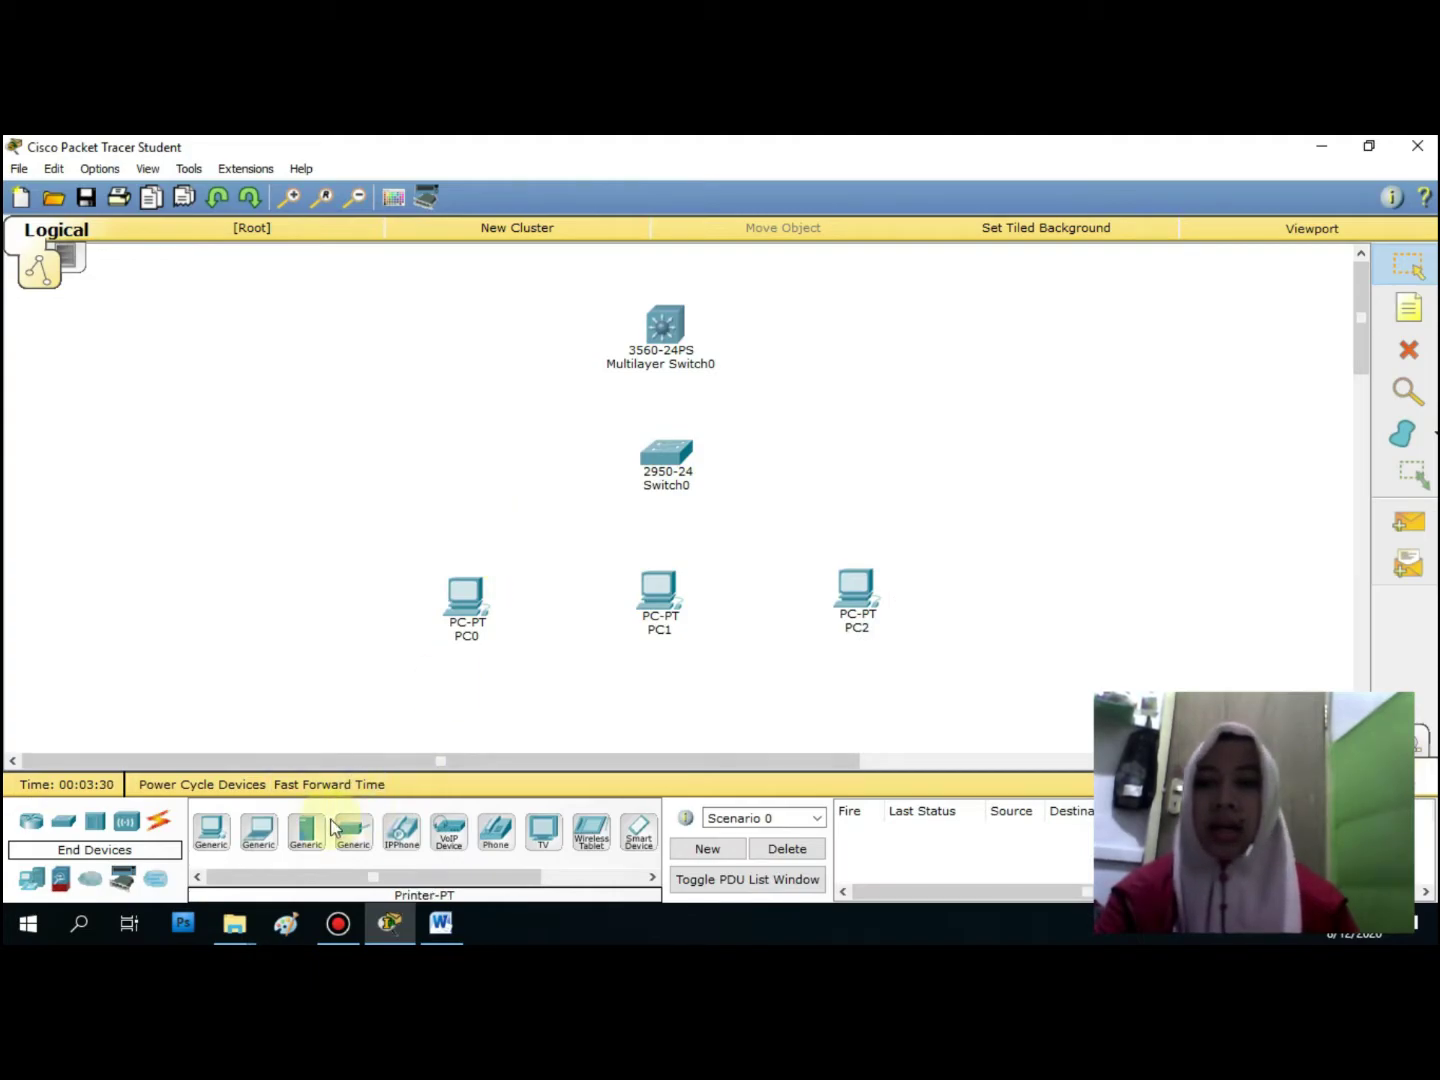
# Connect FastEthernet0/2 of the 2950-24 switch to FastEthernet0 of PC0 with a Copper Straight-Through cable
pyautogui.click(157, 821)
pyautogui.click(306, 832)
pyautogui.click(666, 457)
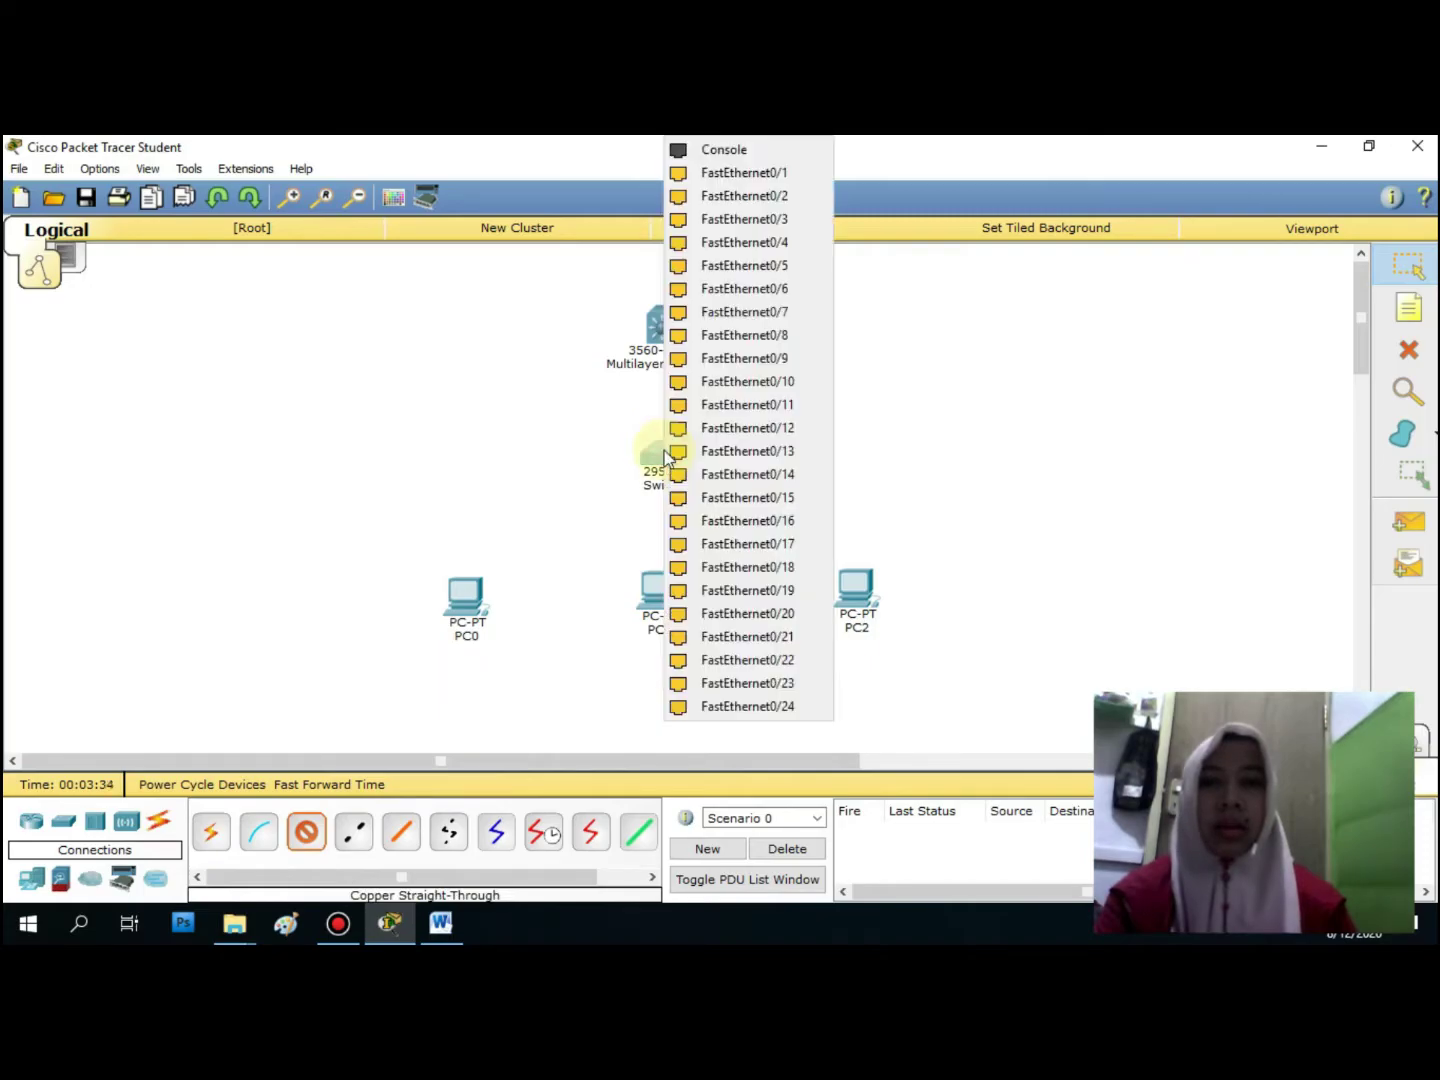
pyautogui.click(743, 194)
pyautogui.click(477, 602)
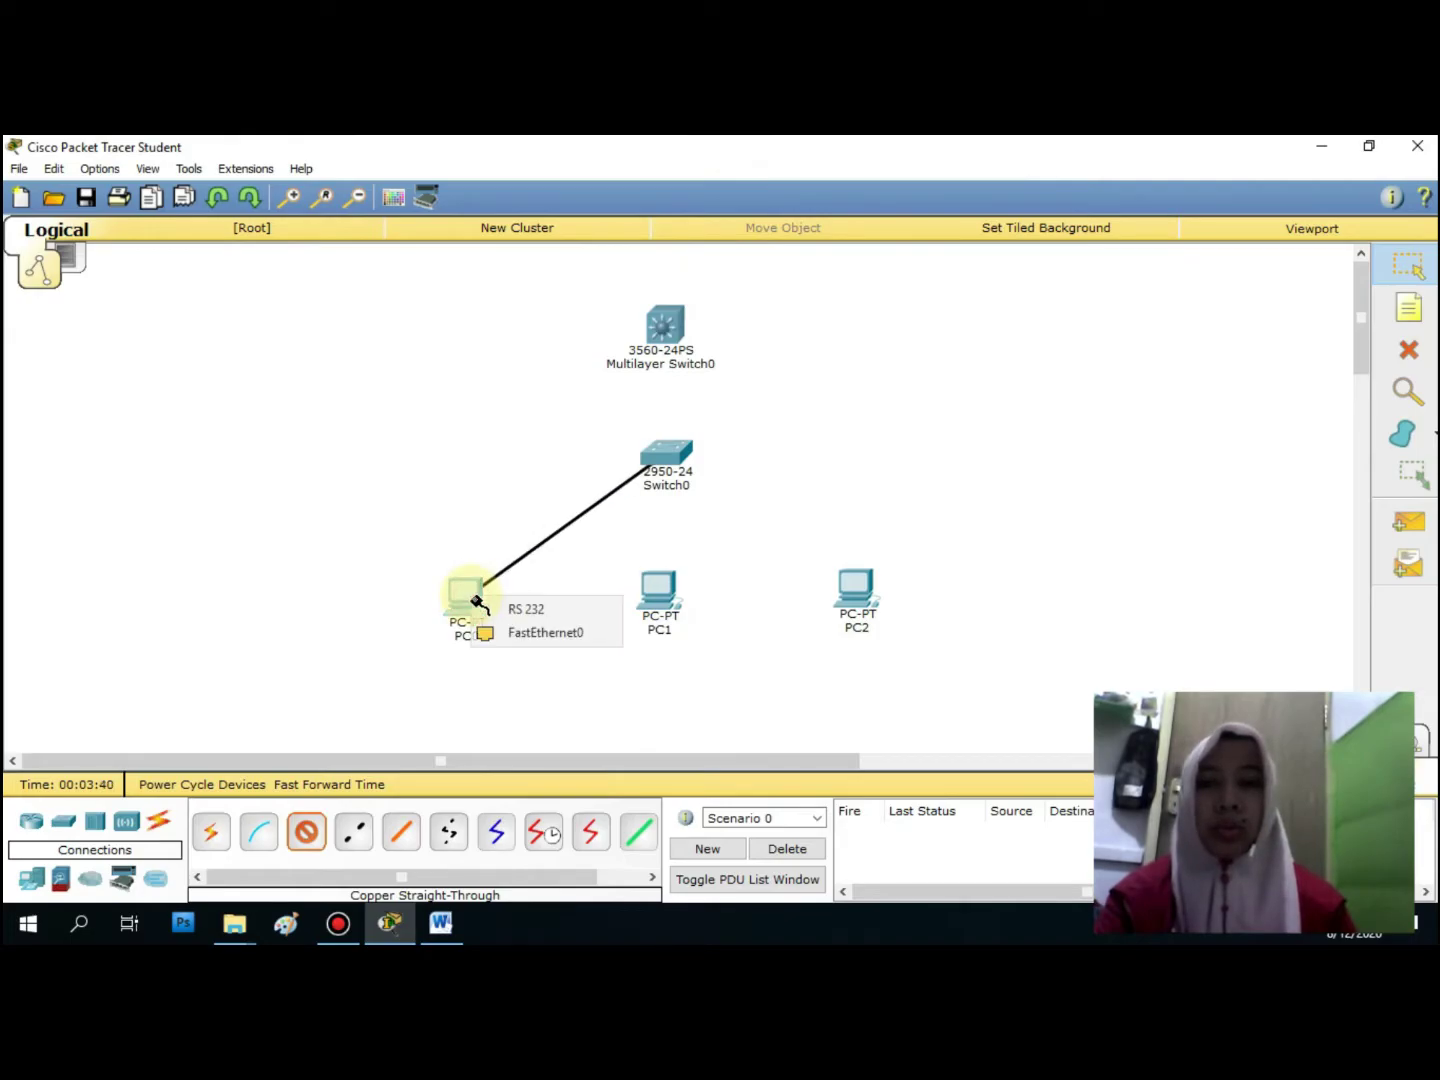
pyautogui.click(515, 636)
# Connect FastEthernet0/3 of the 2950-24 switch to FastEthernet0 of PC1 with a Copper Straight-Through cable
pyautogui.click(311, 836)
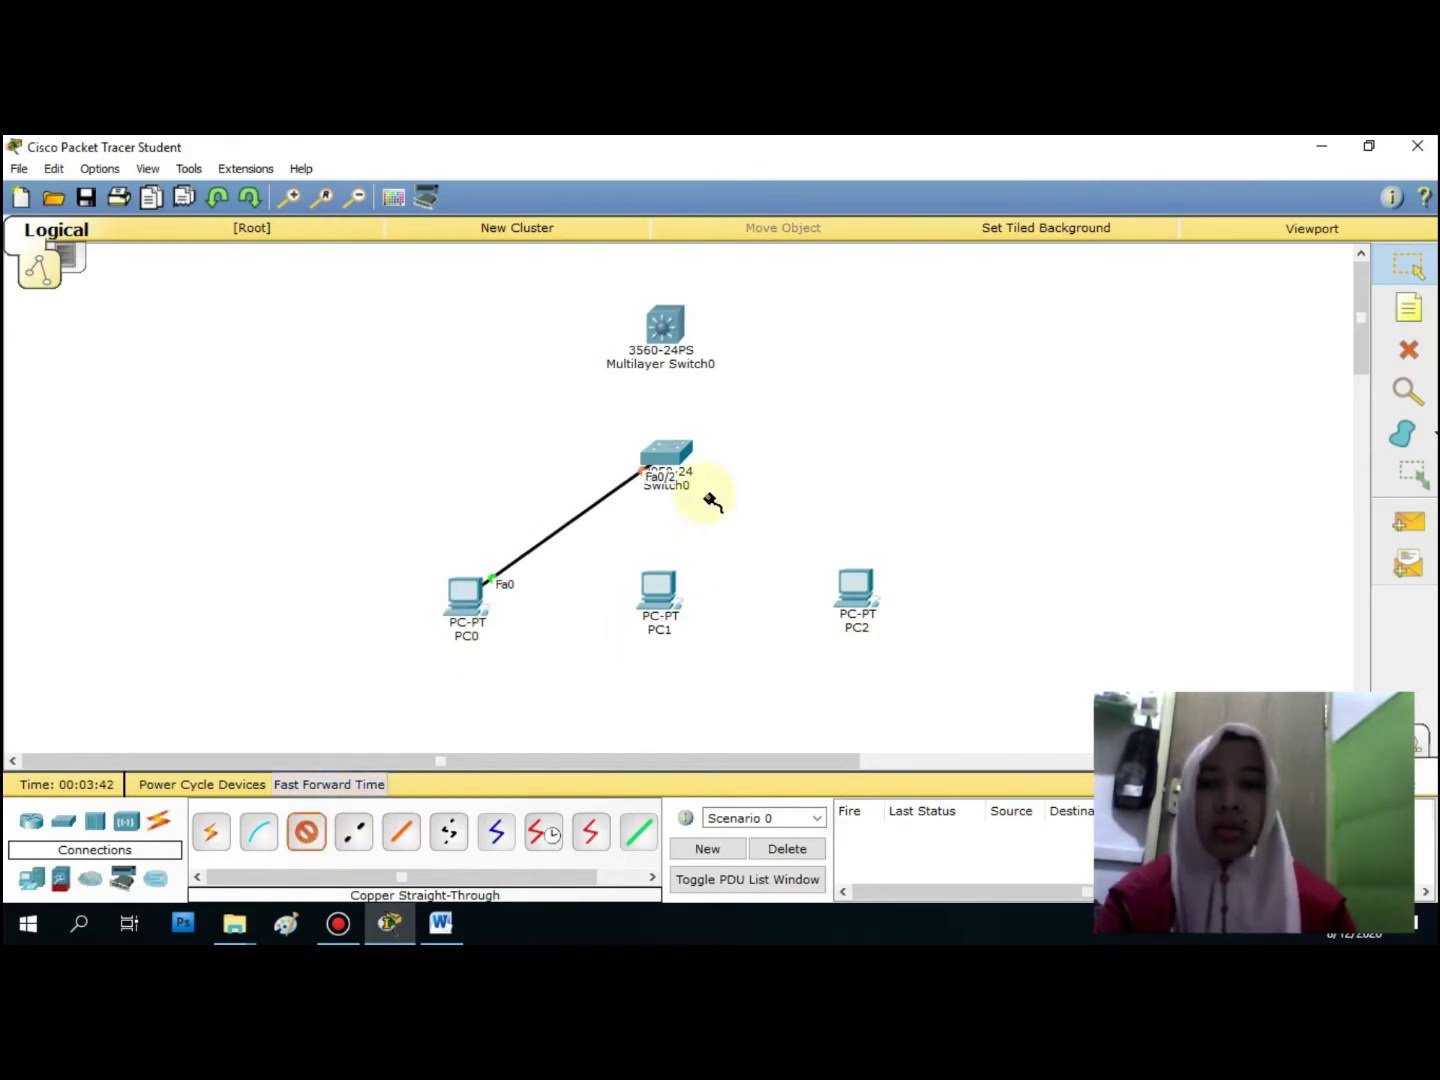
pyautogui.click(672, 457)
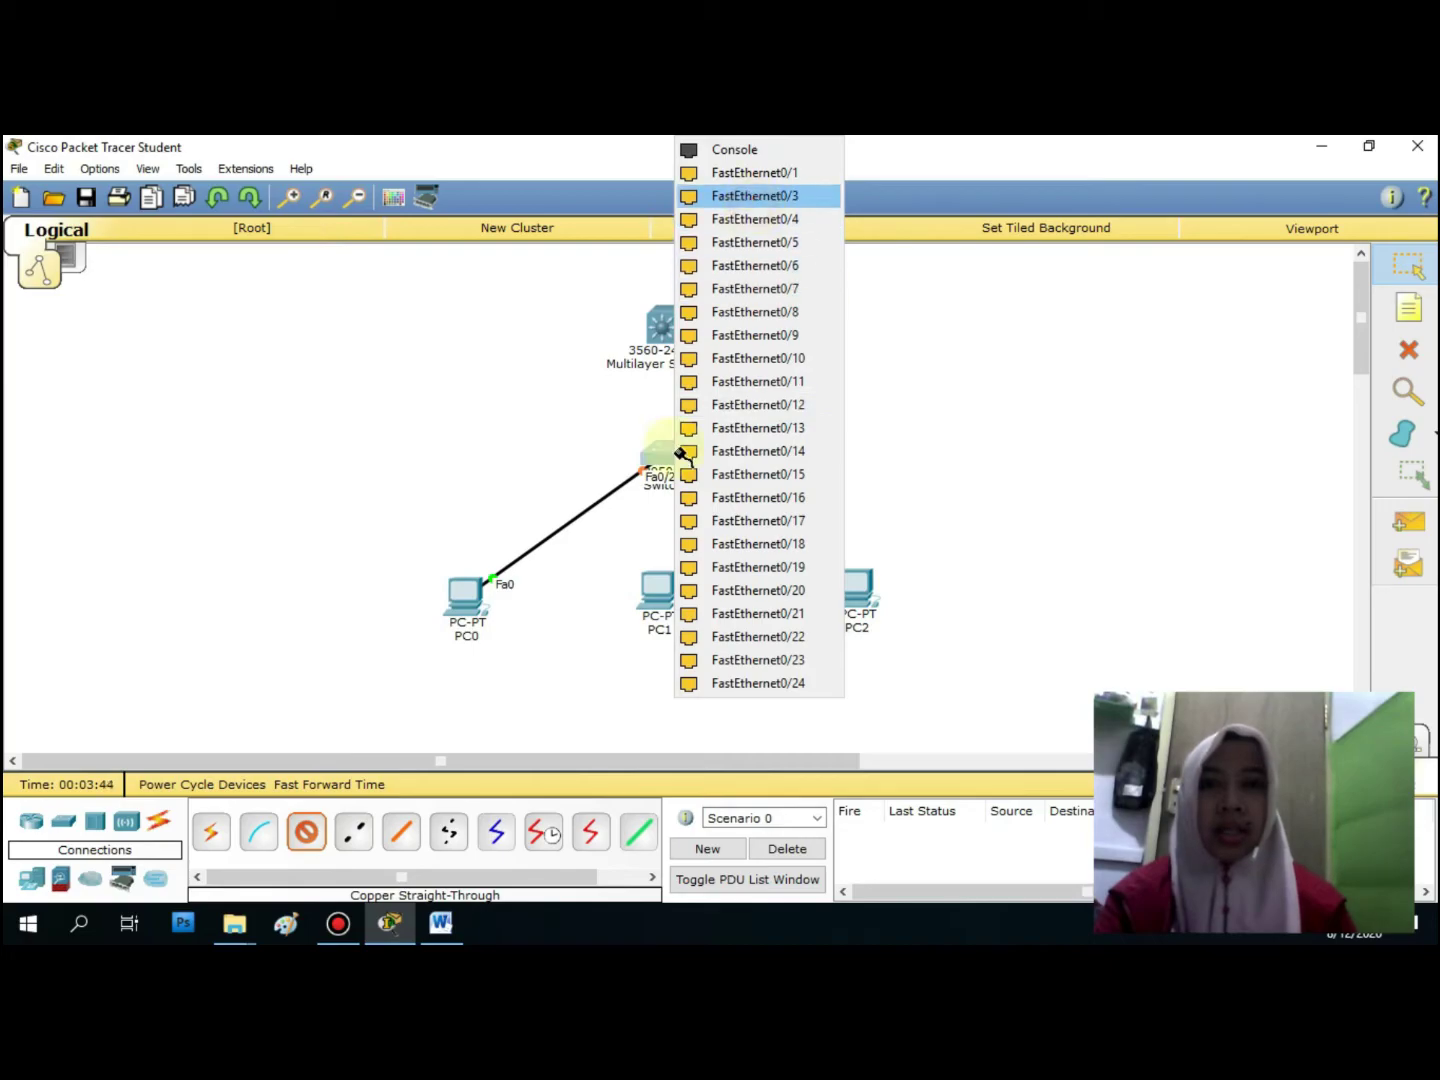
pyautogui.click(751, 196)
pyautogui.click(661, 590)
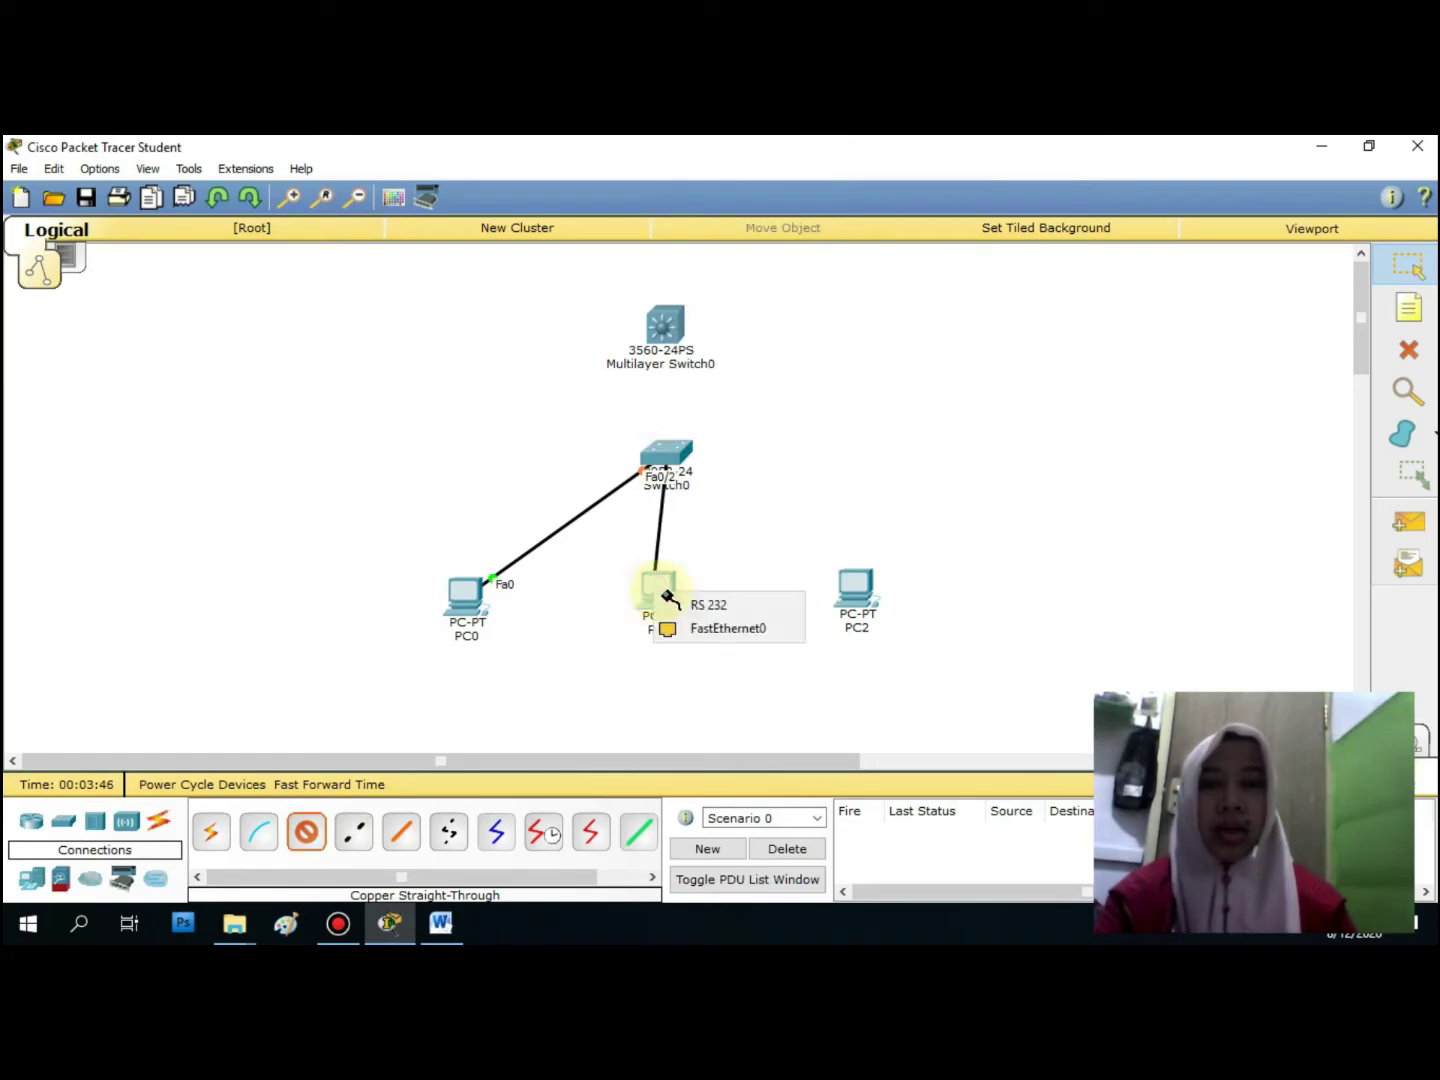
pyautogui.click(709, 628)
# Connect FastEthernet0/4 of the 2950-24 switch to FastEthernet0 of PC2 with a Copper Straight-Through cable
pyautogui.click(313, 836)
pyautogui.click(686, 458)
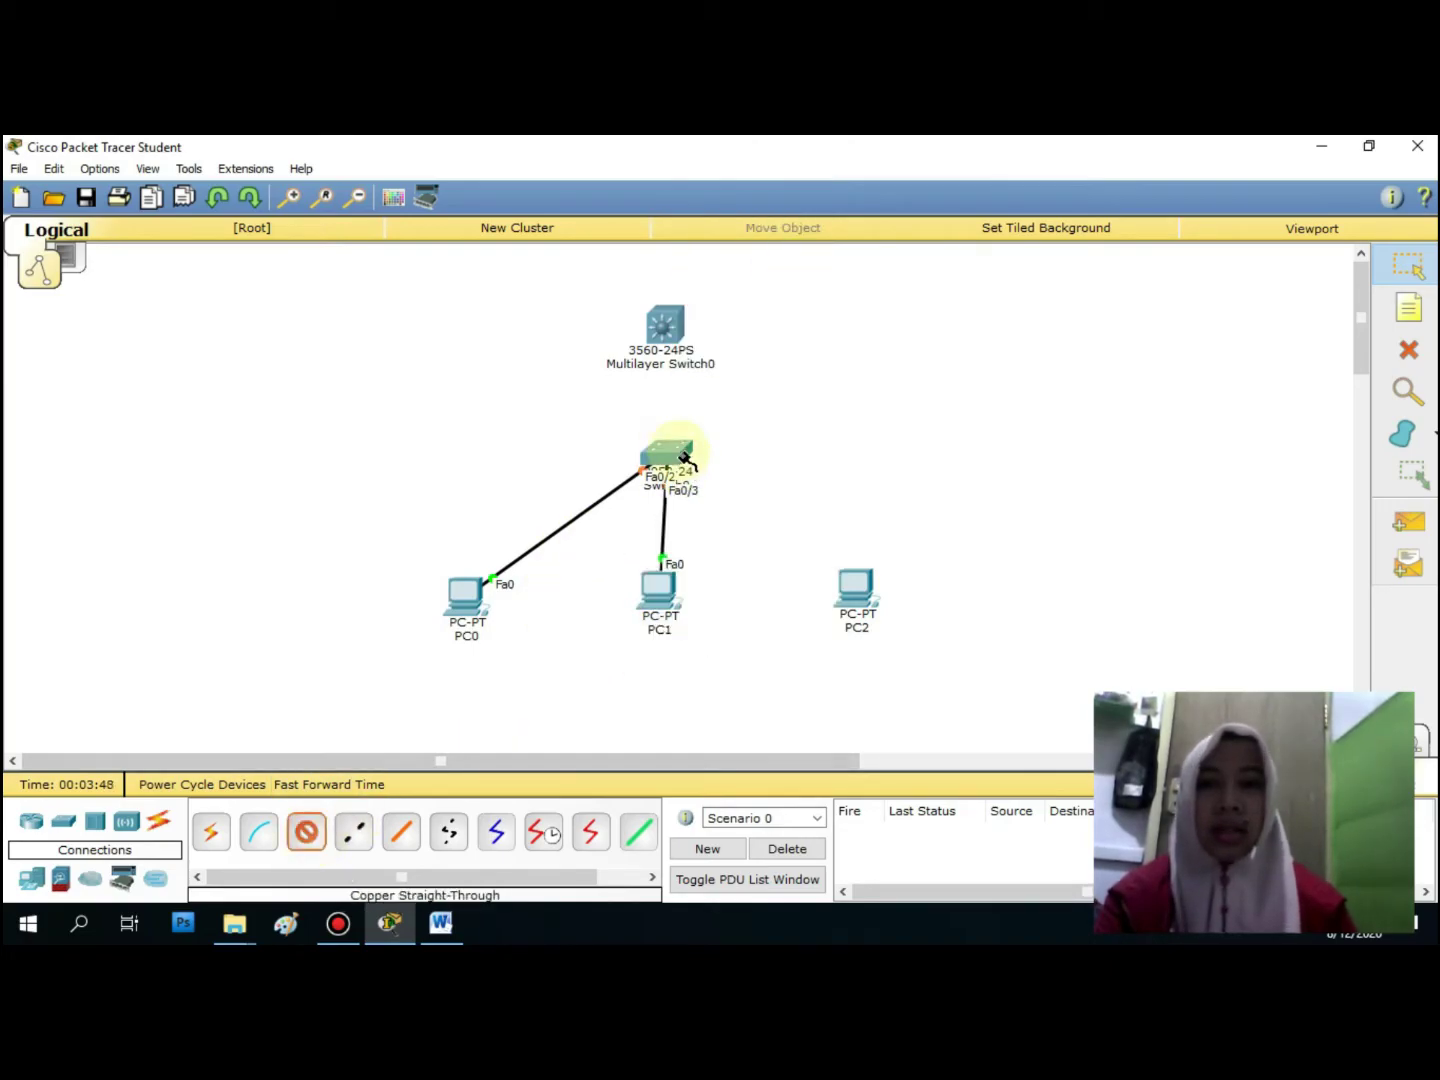
pyautogui.click(751, 216)
pyautogui.click(855, 599)
pyautogui.click(897, 632)
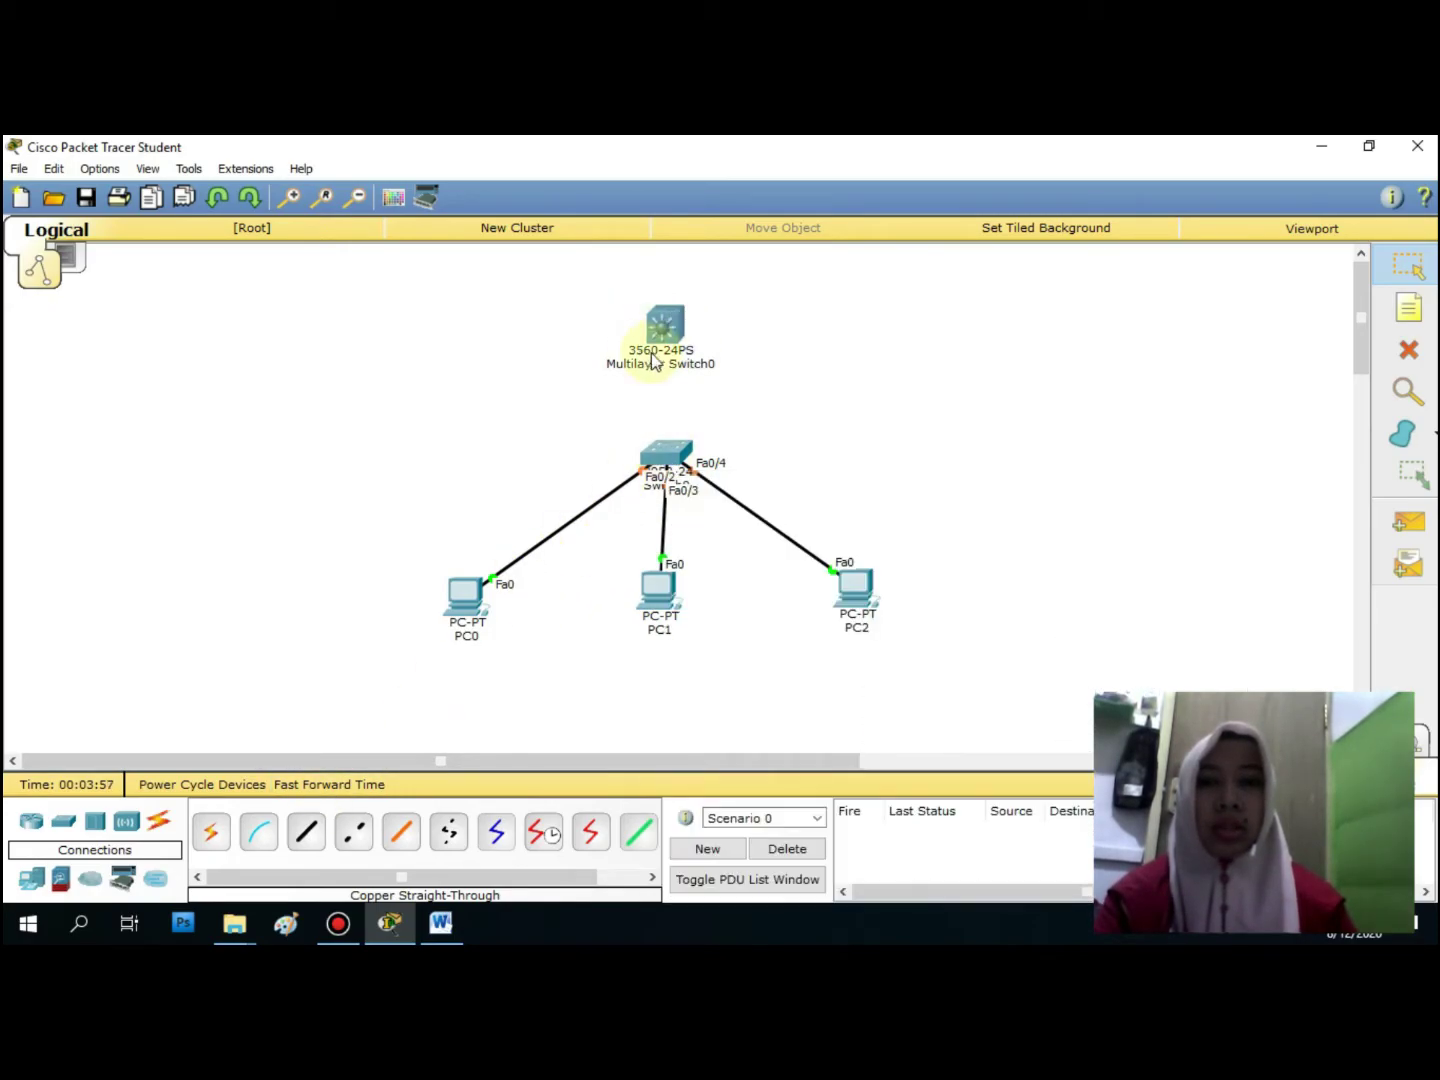
# Link FastEthernet0/1 of the multilayer switch to FastEthernet0/1 of the 2950-24 with a Copper Cross-Over cable, and align the multilayer switch above it
pyautogui.click(353, 832)
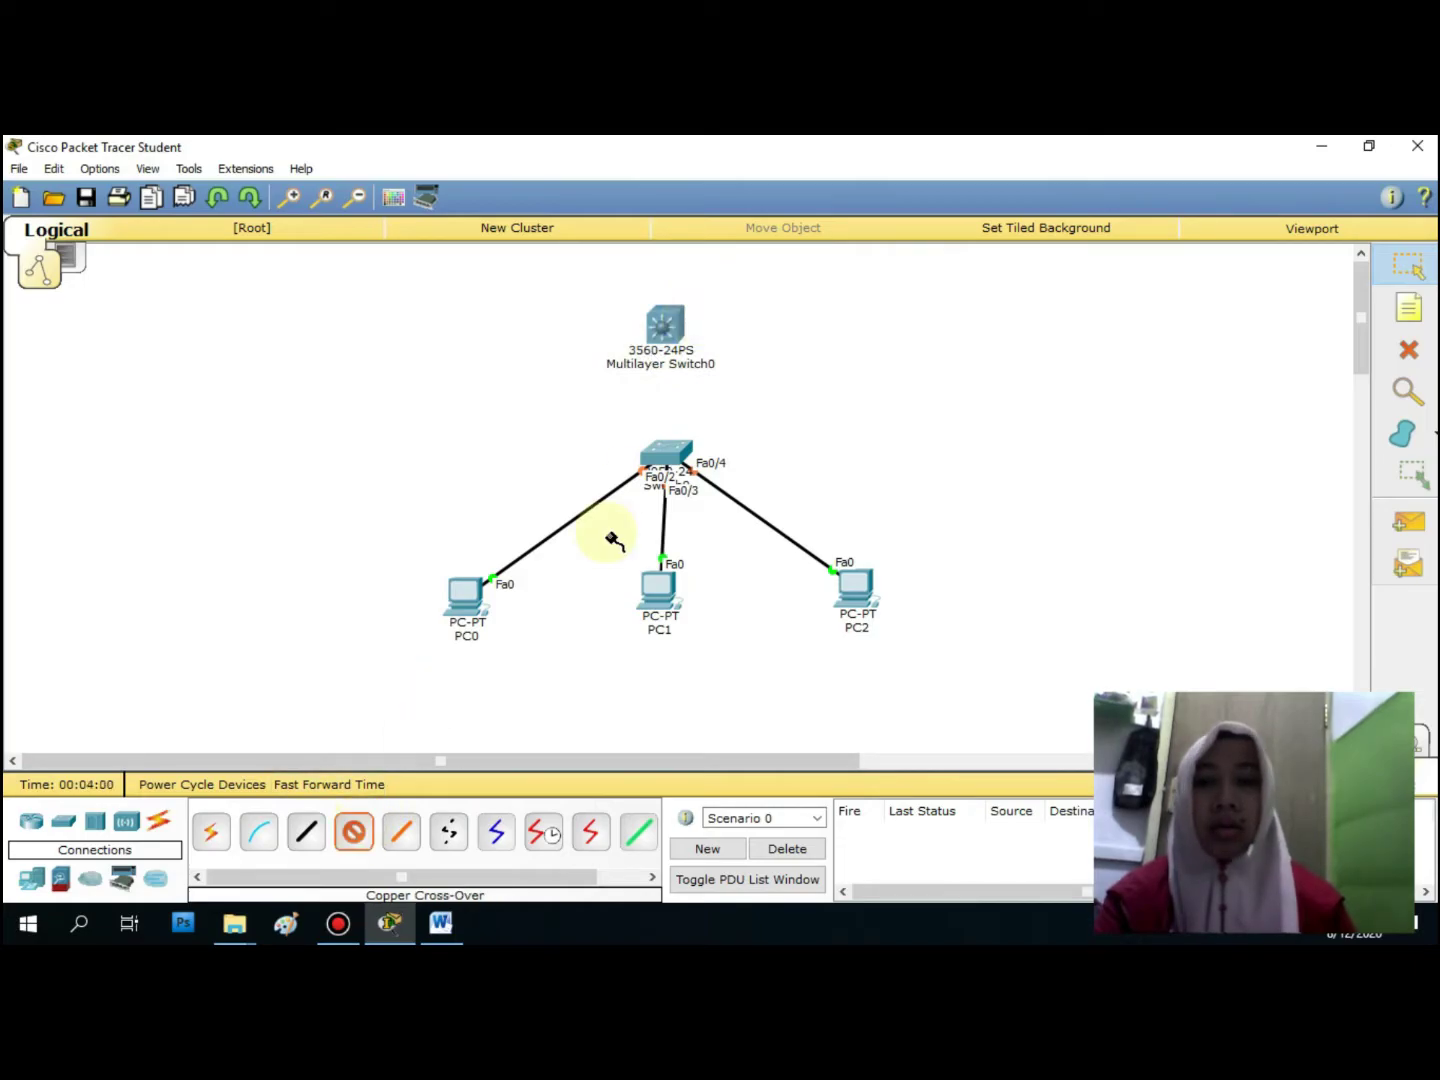
pyautogui.click(665, 330)
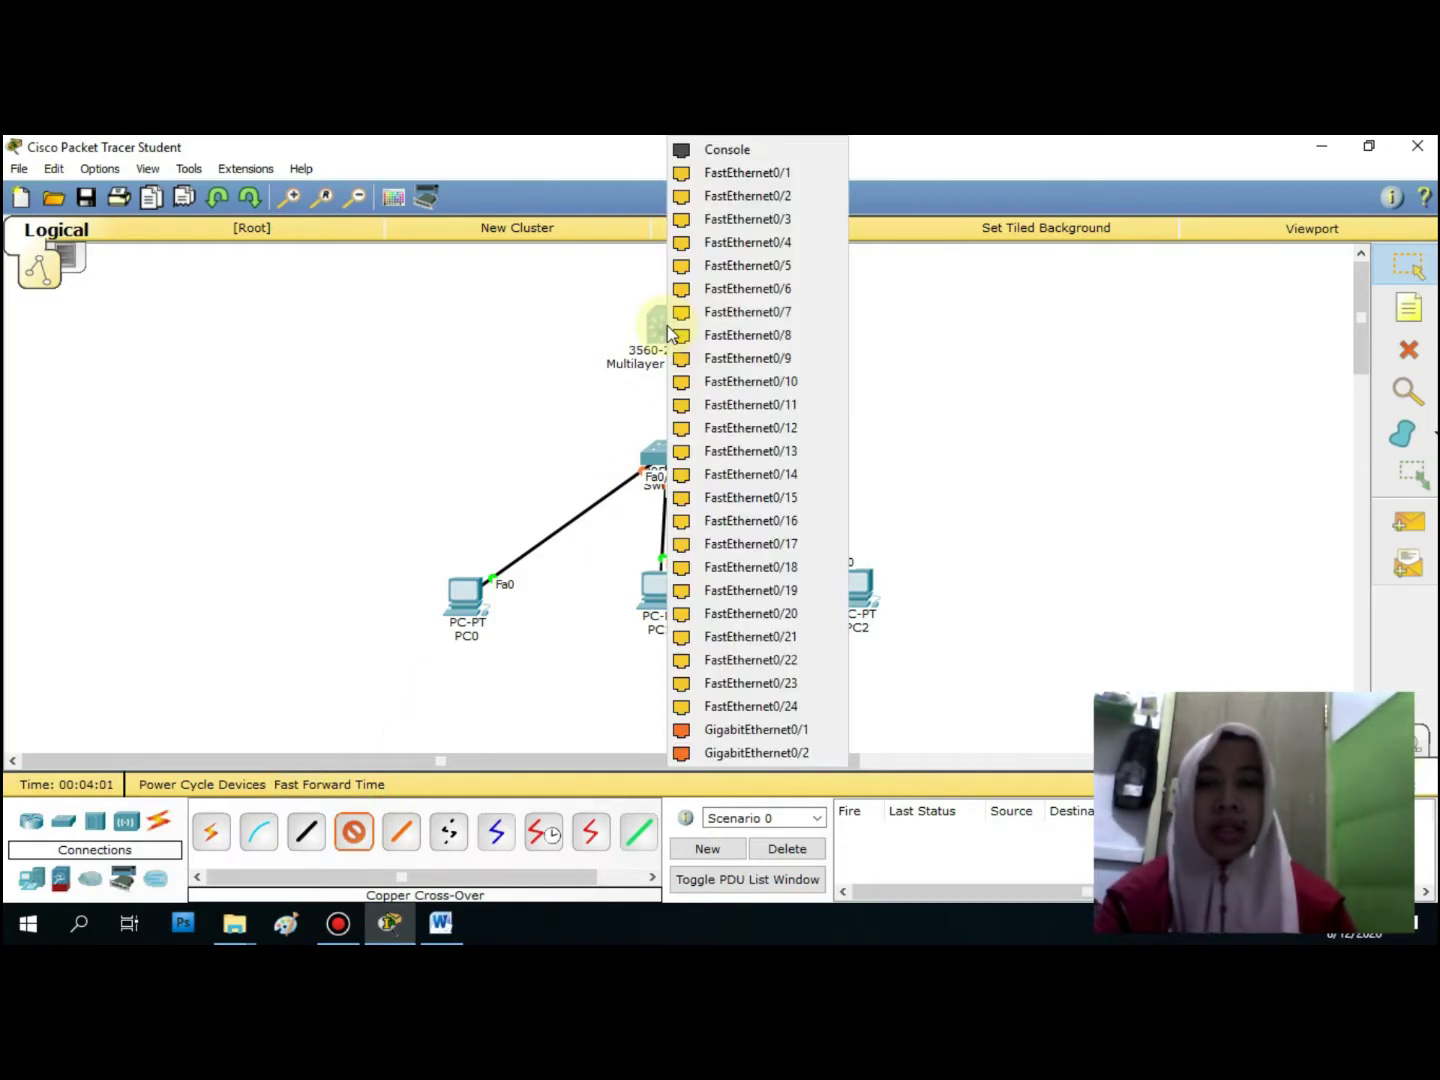
pyautogui.click(742, 176)
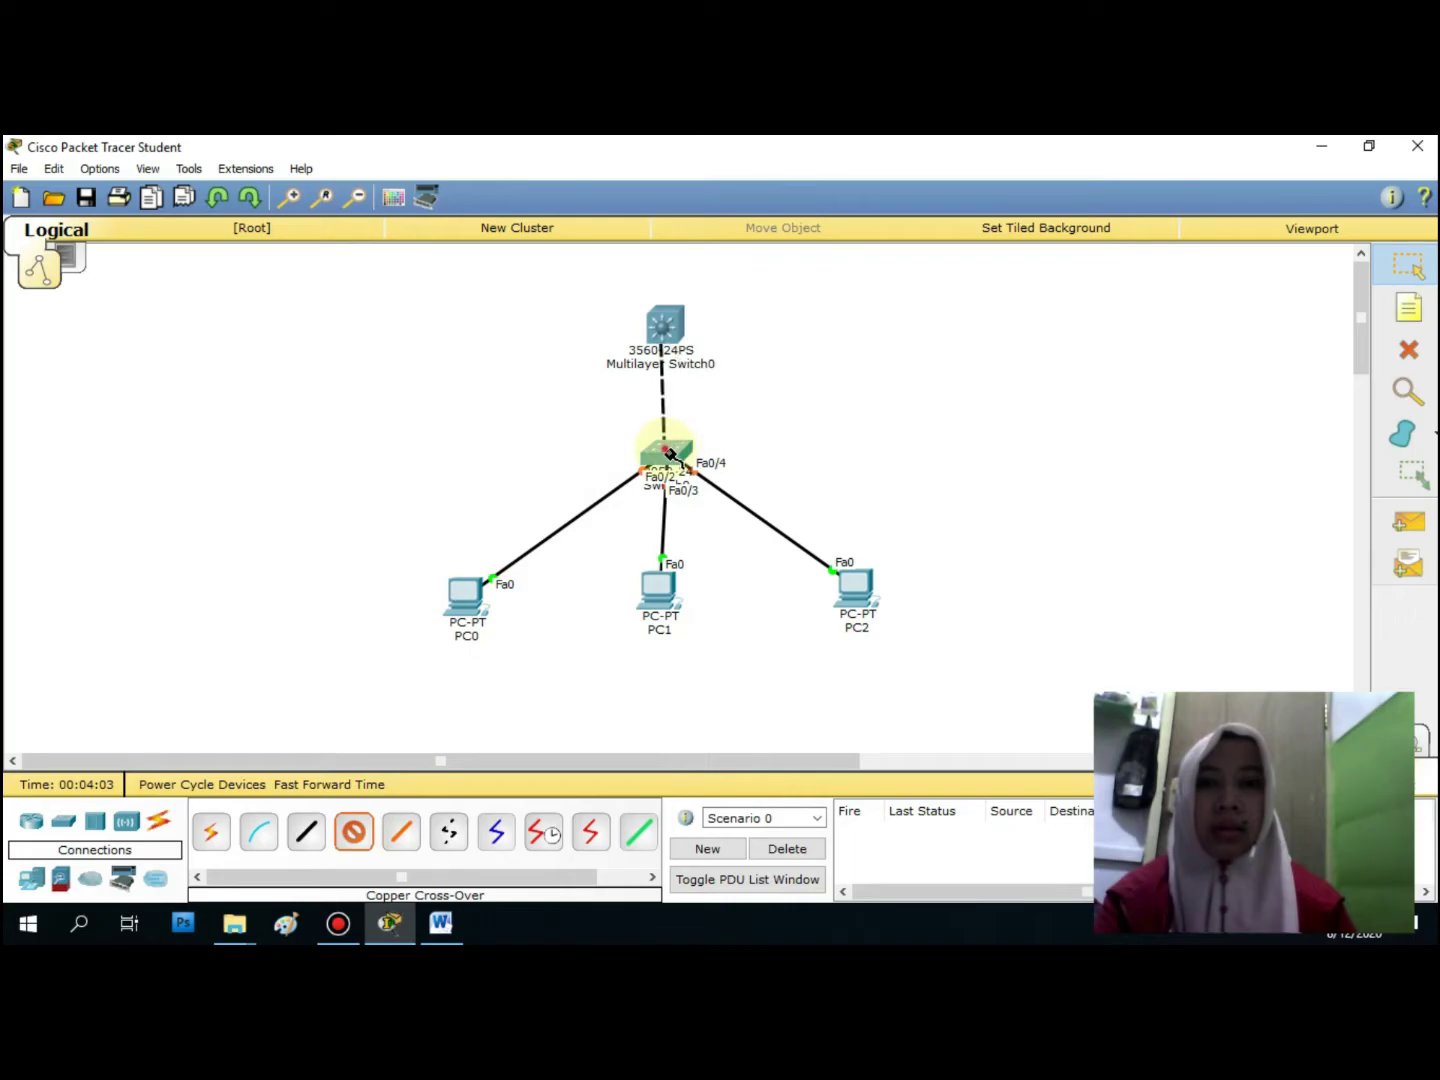
pyautogui.click(661, 454)
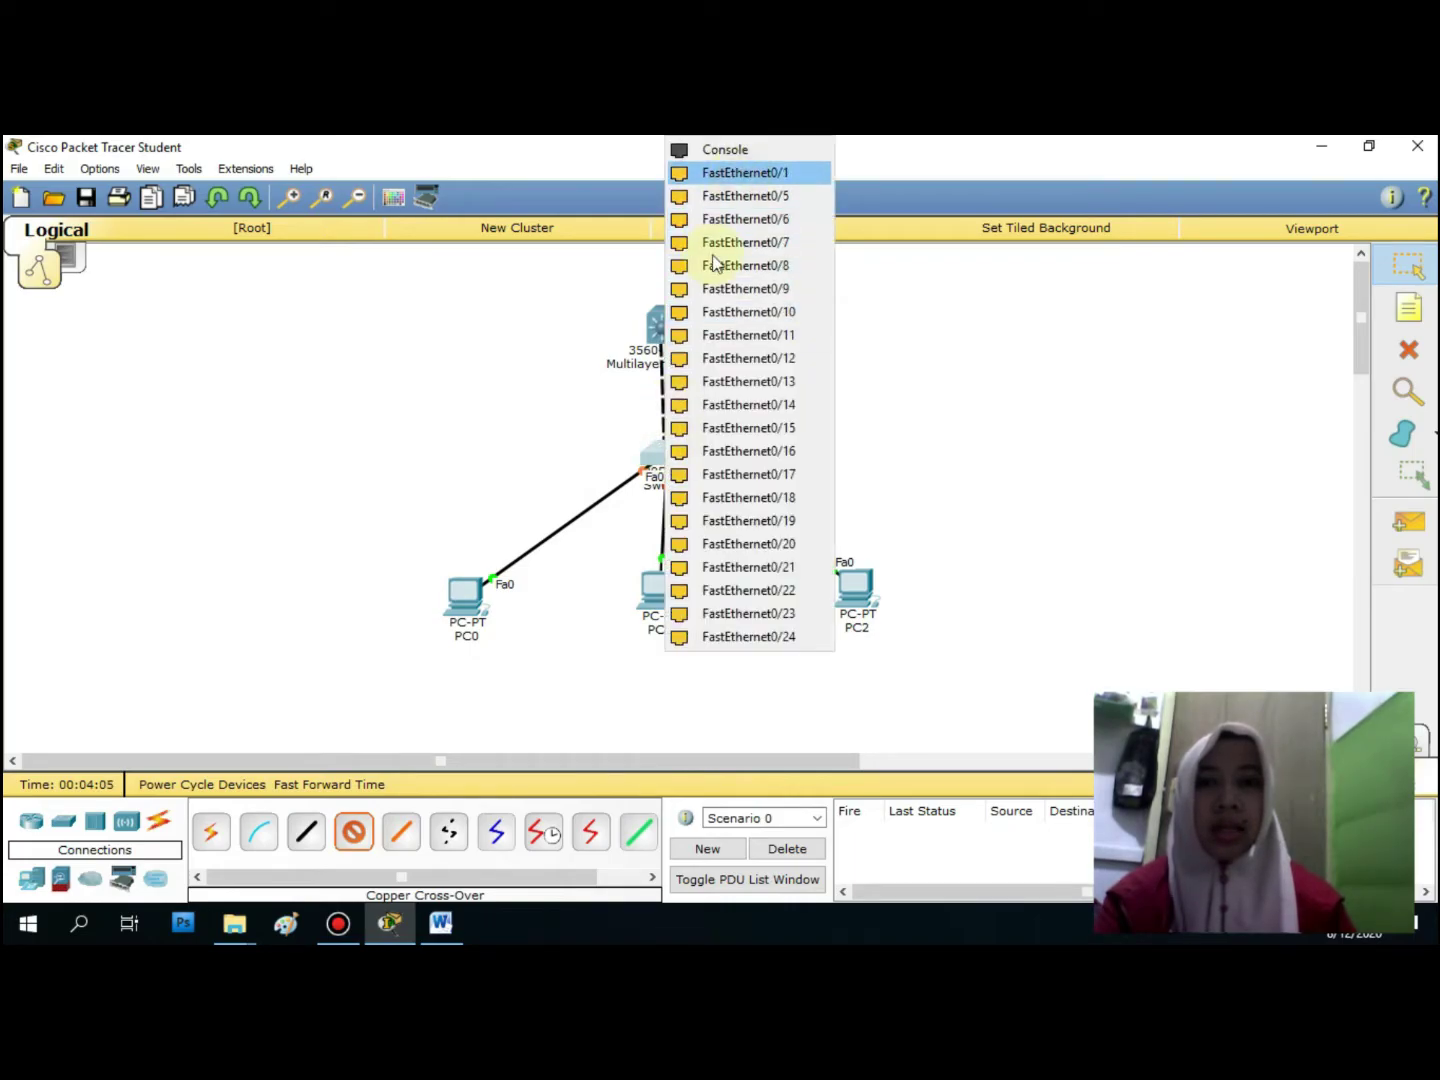
pyautogui.click(745, 174)
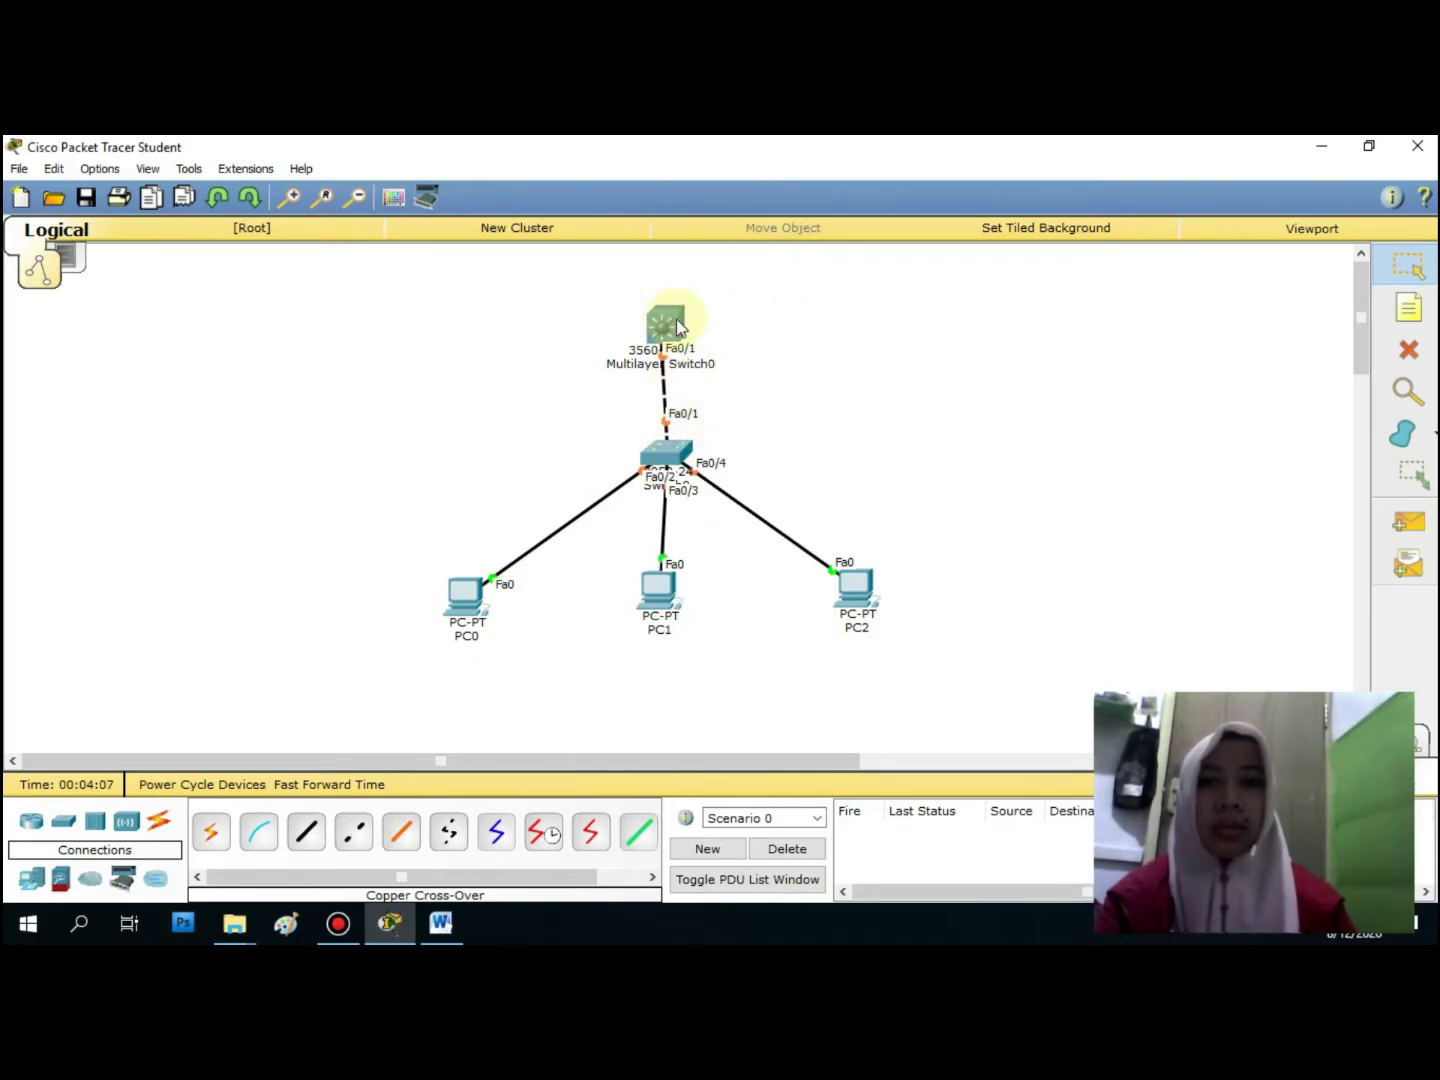
pyautogui.moveTo(670, 322); pyautogui.dragTo(678, 322)
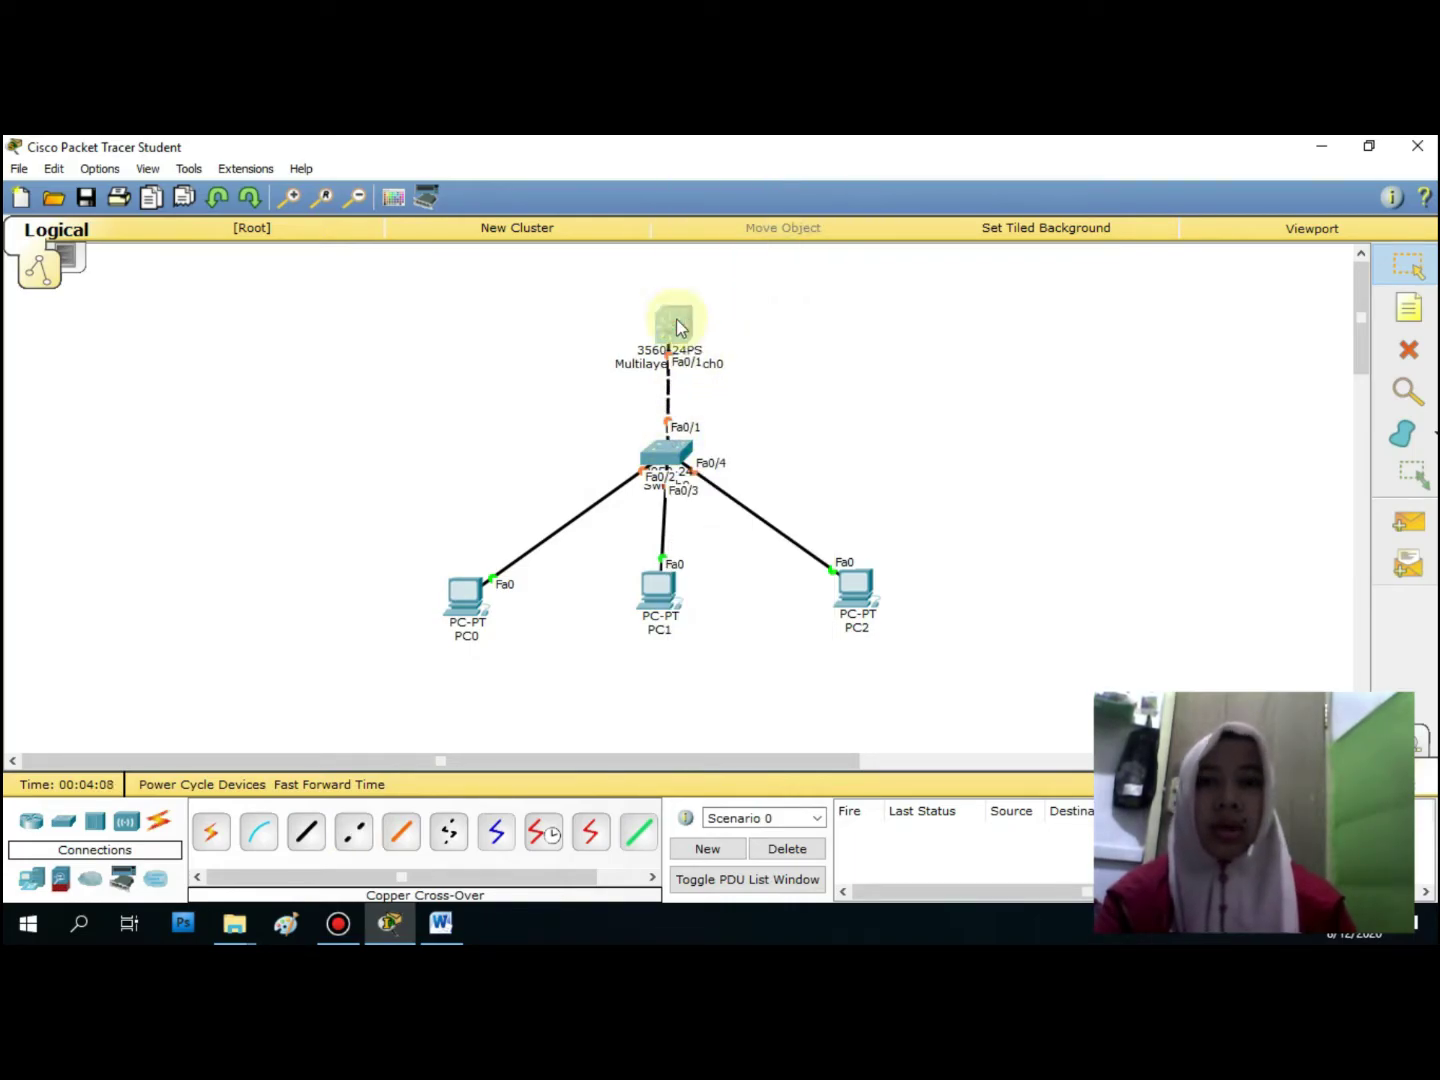
# Rename the three PCs, from the rightmost to the leftmost, as PC3, PC2 and PC1
pyautogui.click(860, 628)
pyautogui.click(866, 632)
pyautogui.press('BackSpace')
pyautogui.write('3')
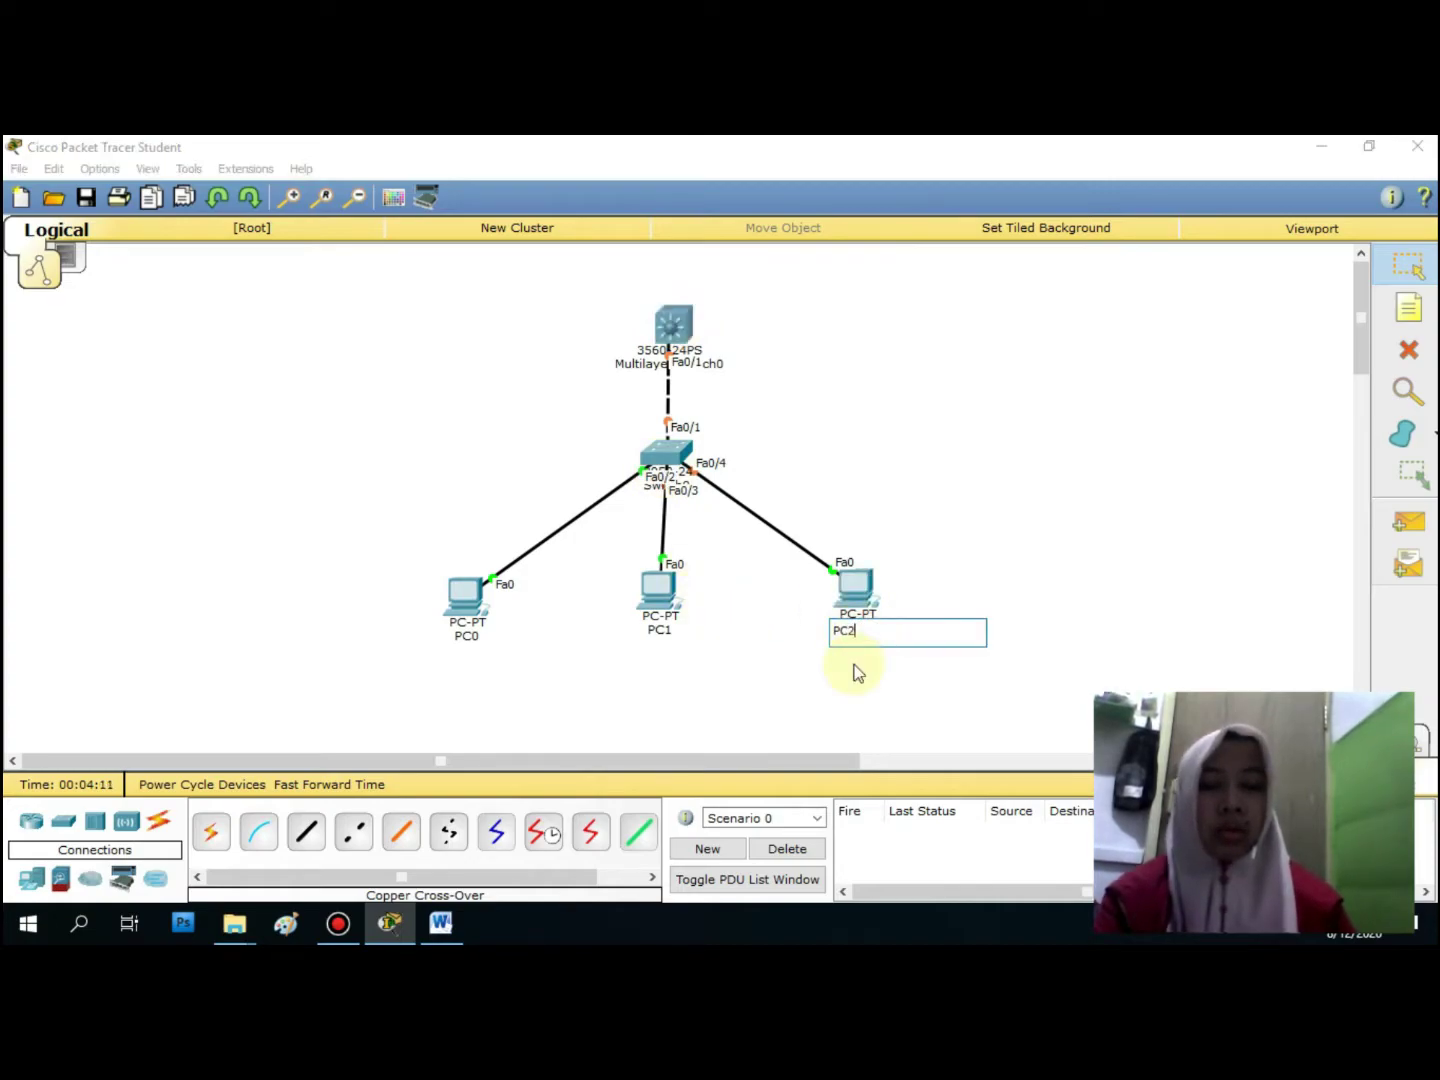
pyautogui.click(661, 630)
pyautogui.press('BackSpace')
pyautogui.write('2')
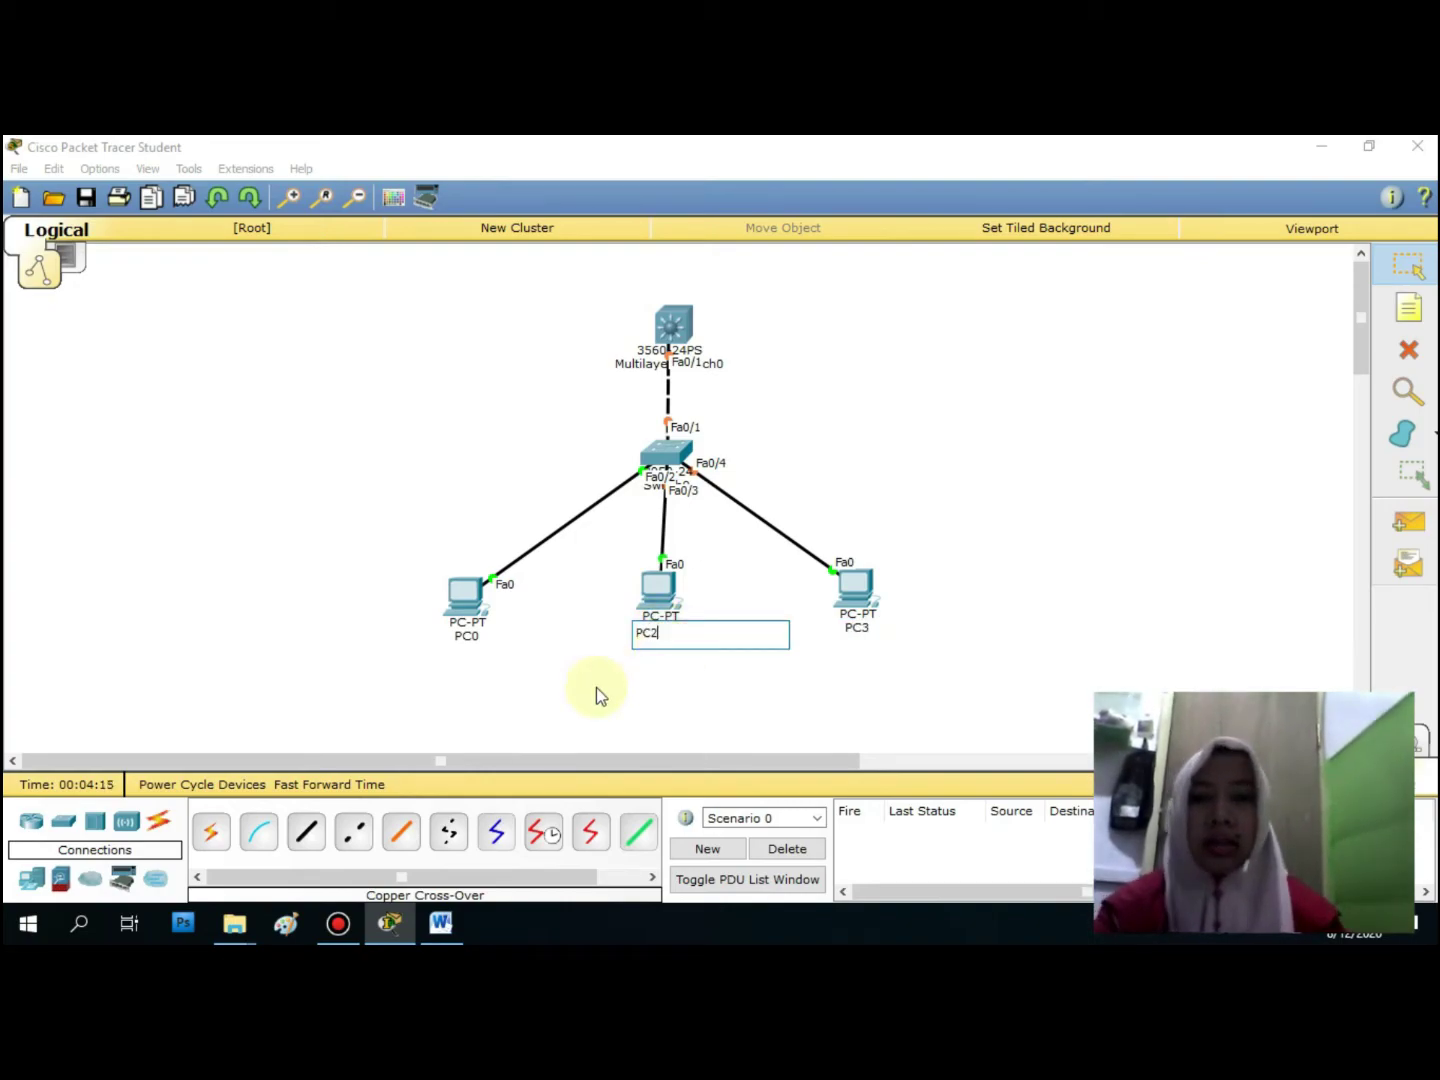
pyautogui.click(486, 633)
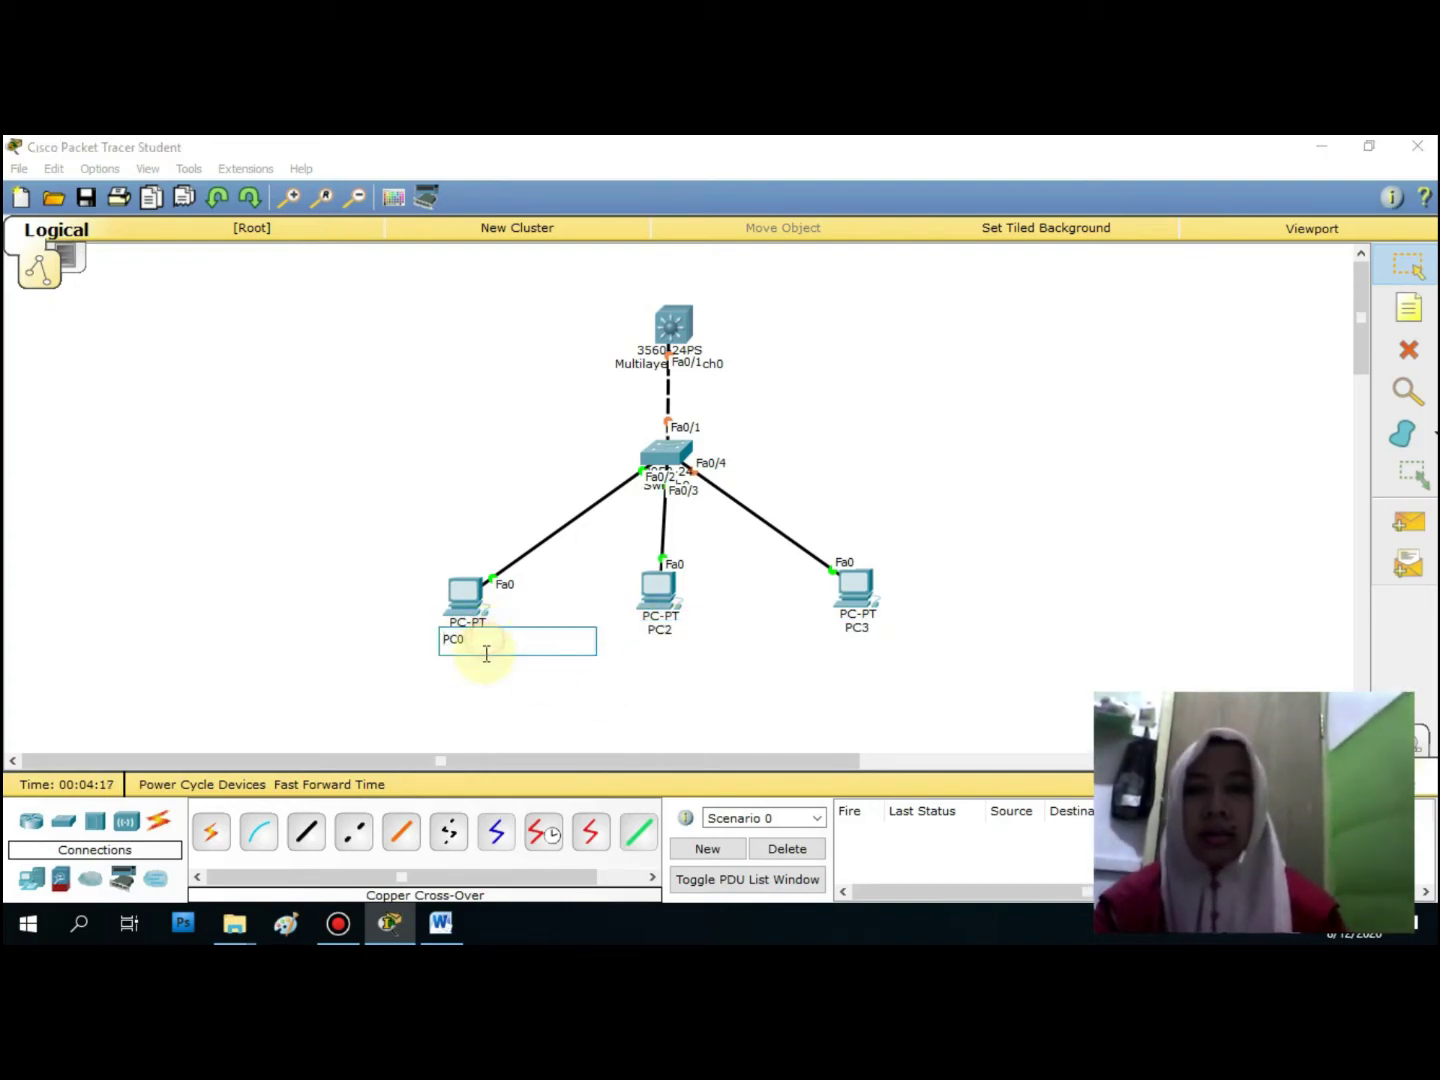
pyautogui.press('BackSpace')
pyautogui.write('1')
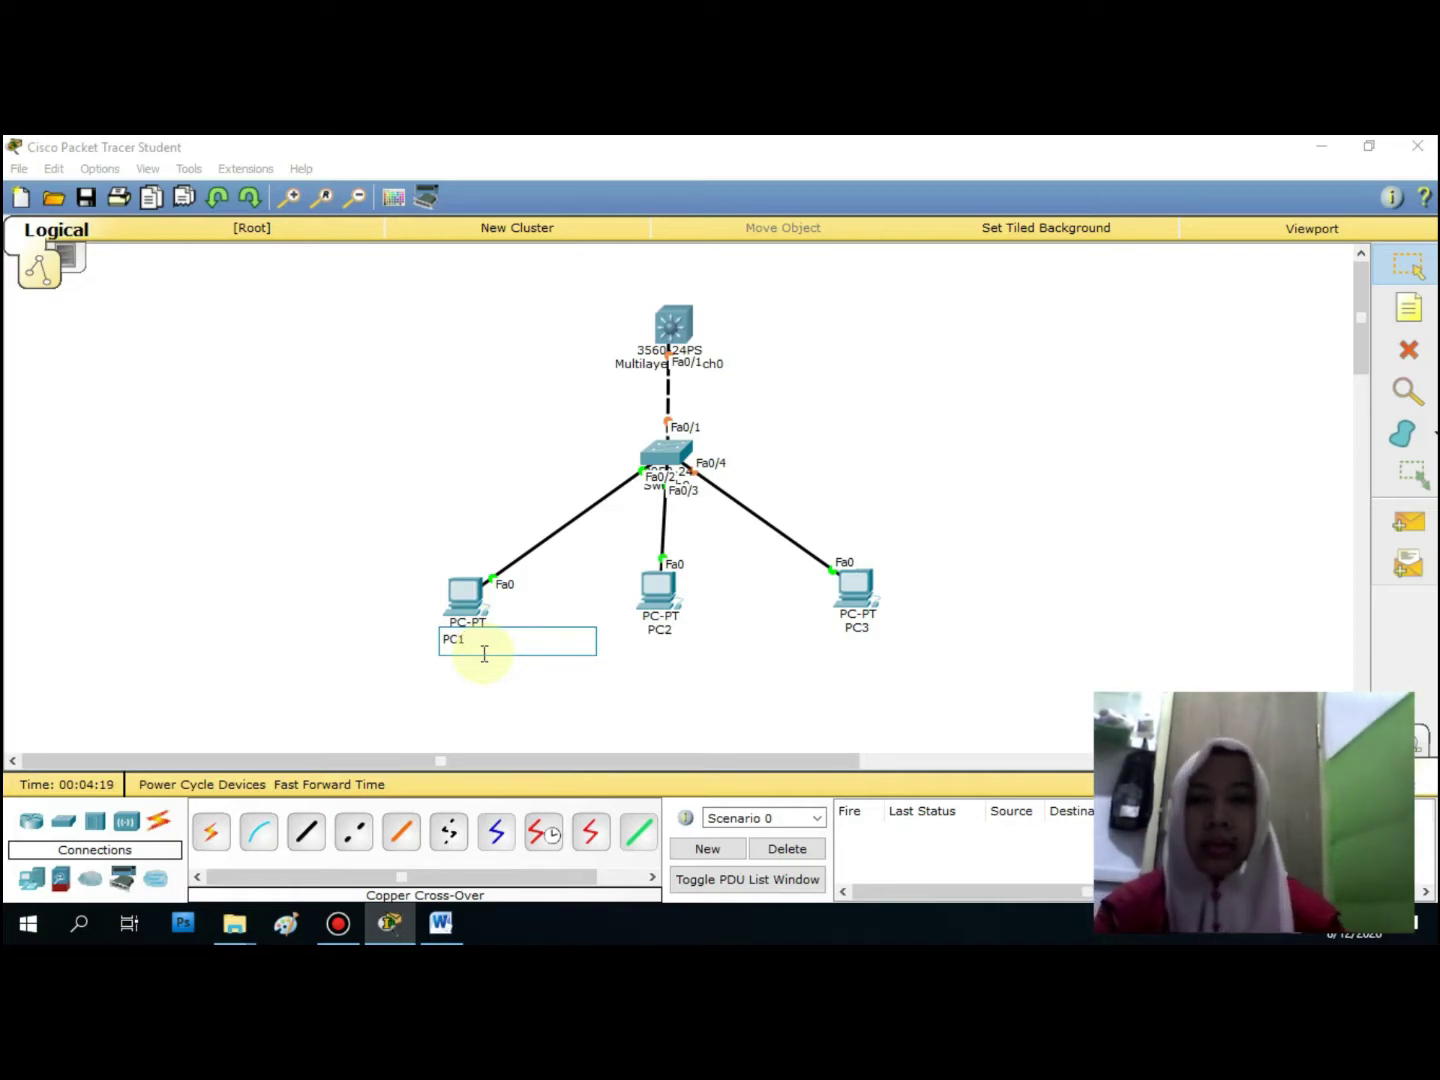
pyautogui.click(596, 699)
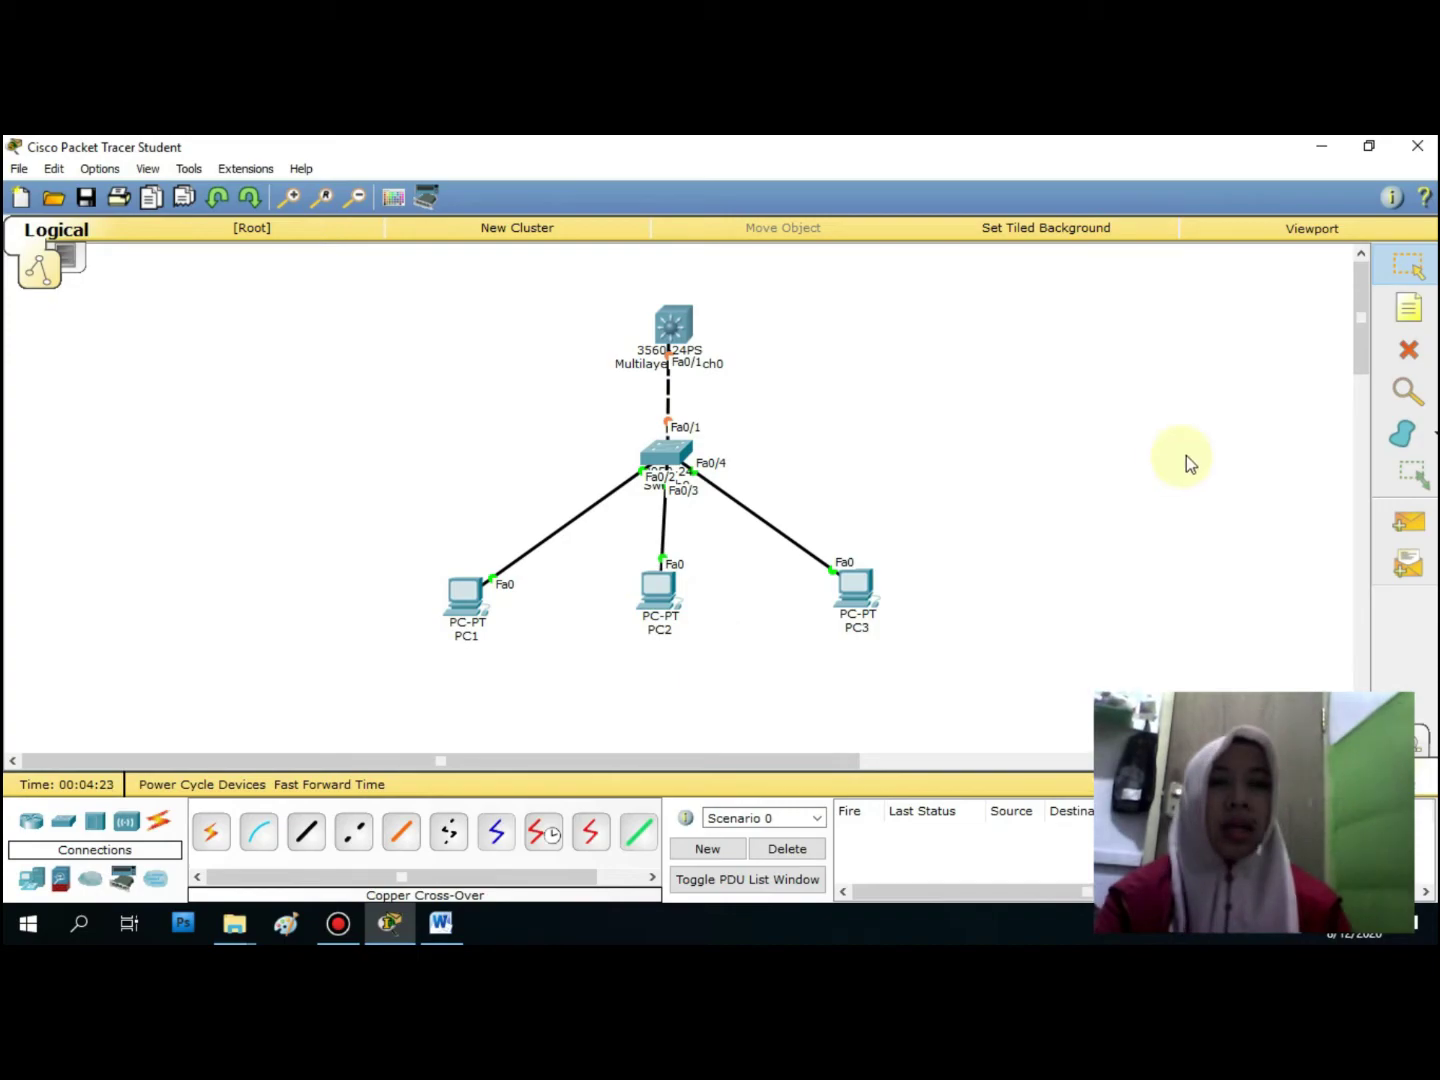
# Place a note below PC1 with the lines "IP: 192.168.10.2" and "SM: 255.255.255.0"
pyautogui.click(1408, 309)
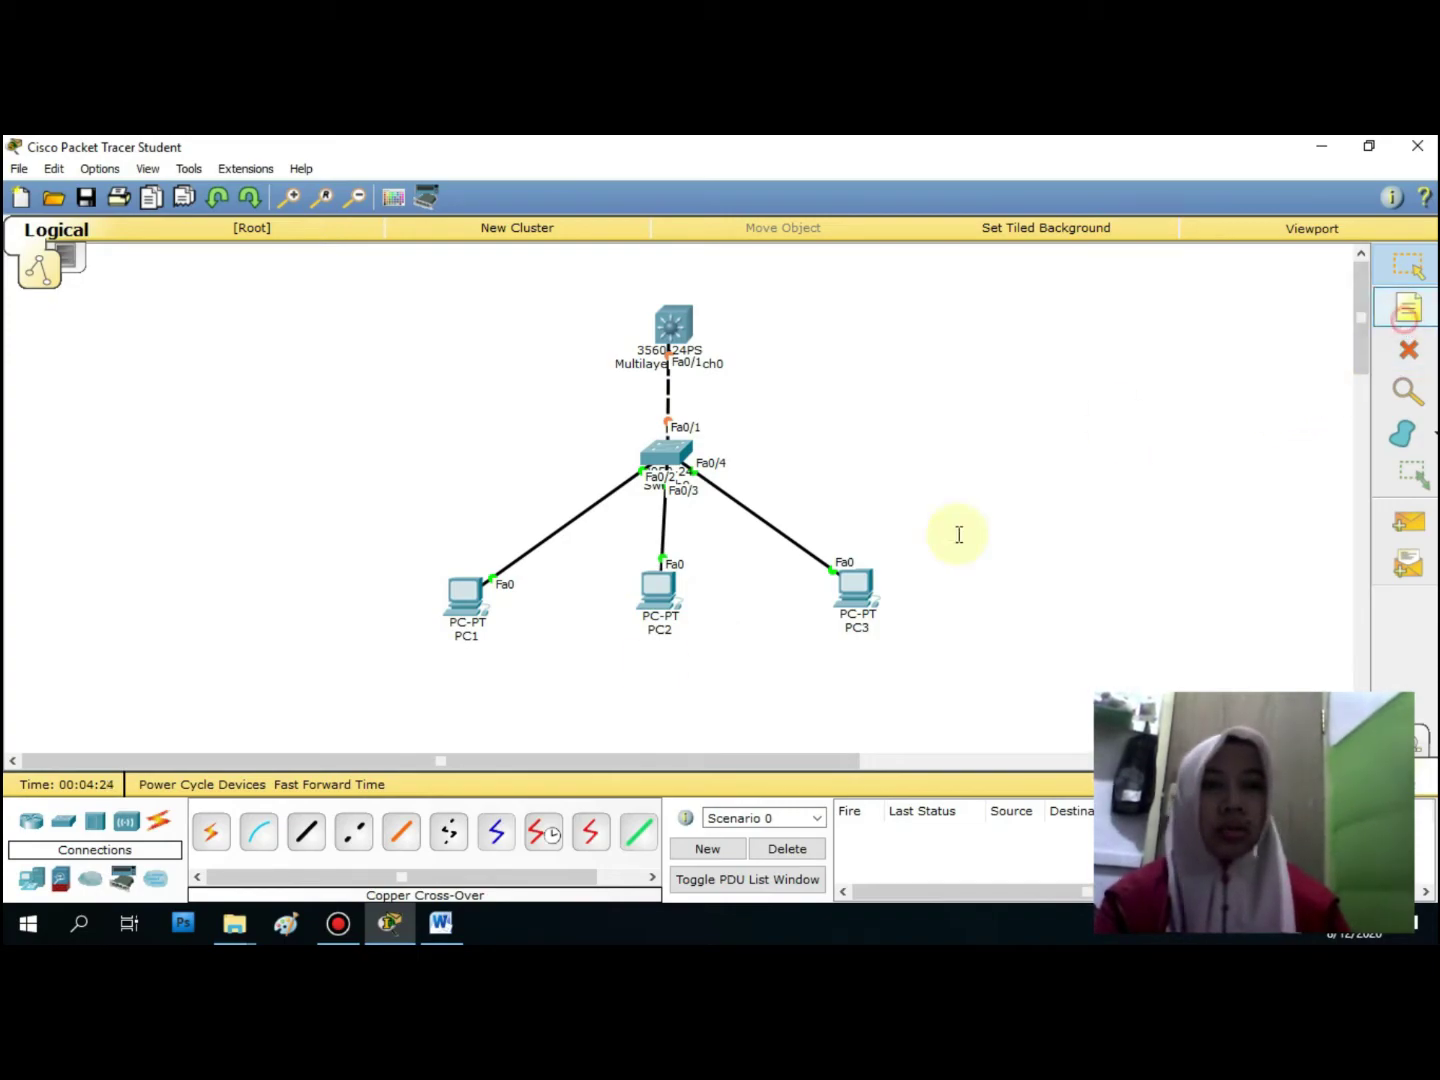
pyautogui.click(392, 664)
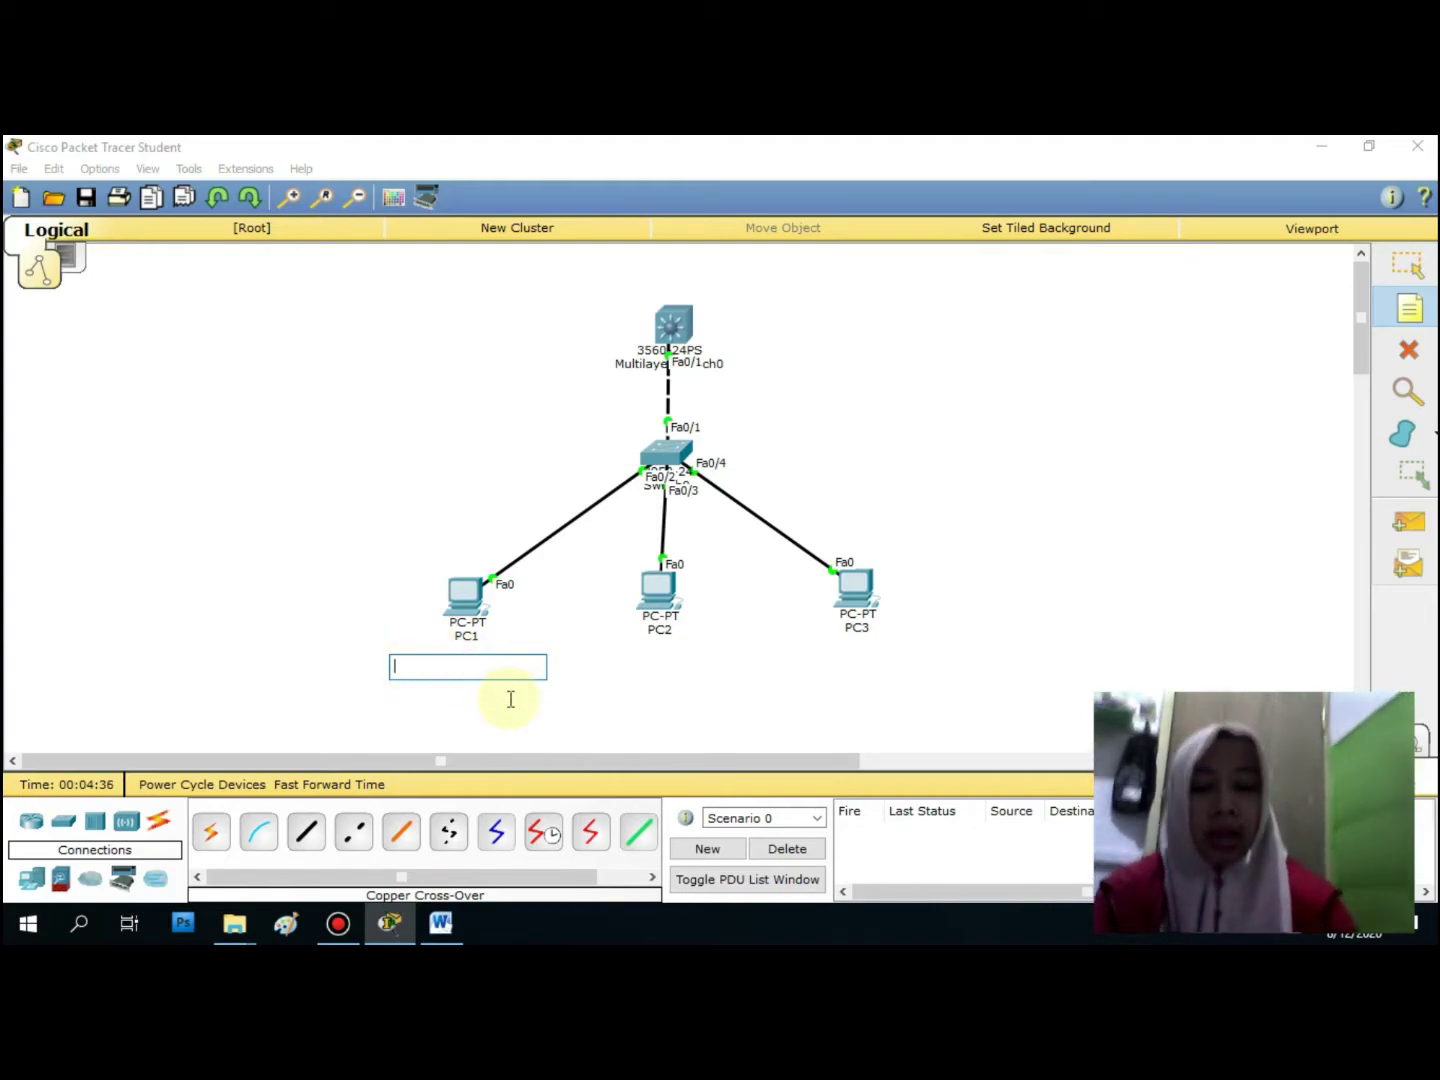
pyautogui.write('IP')
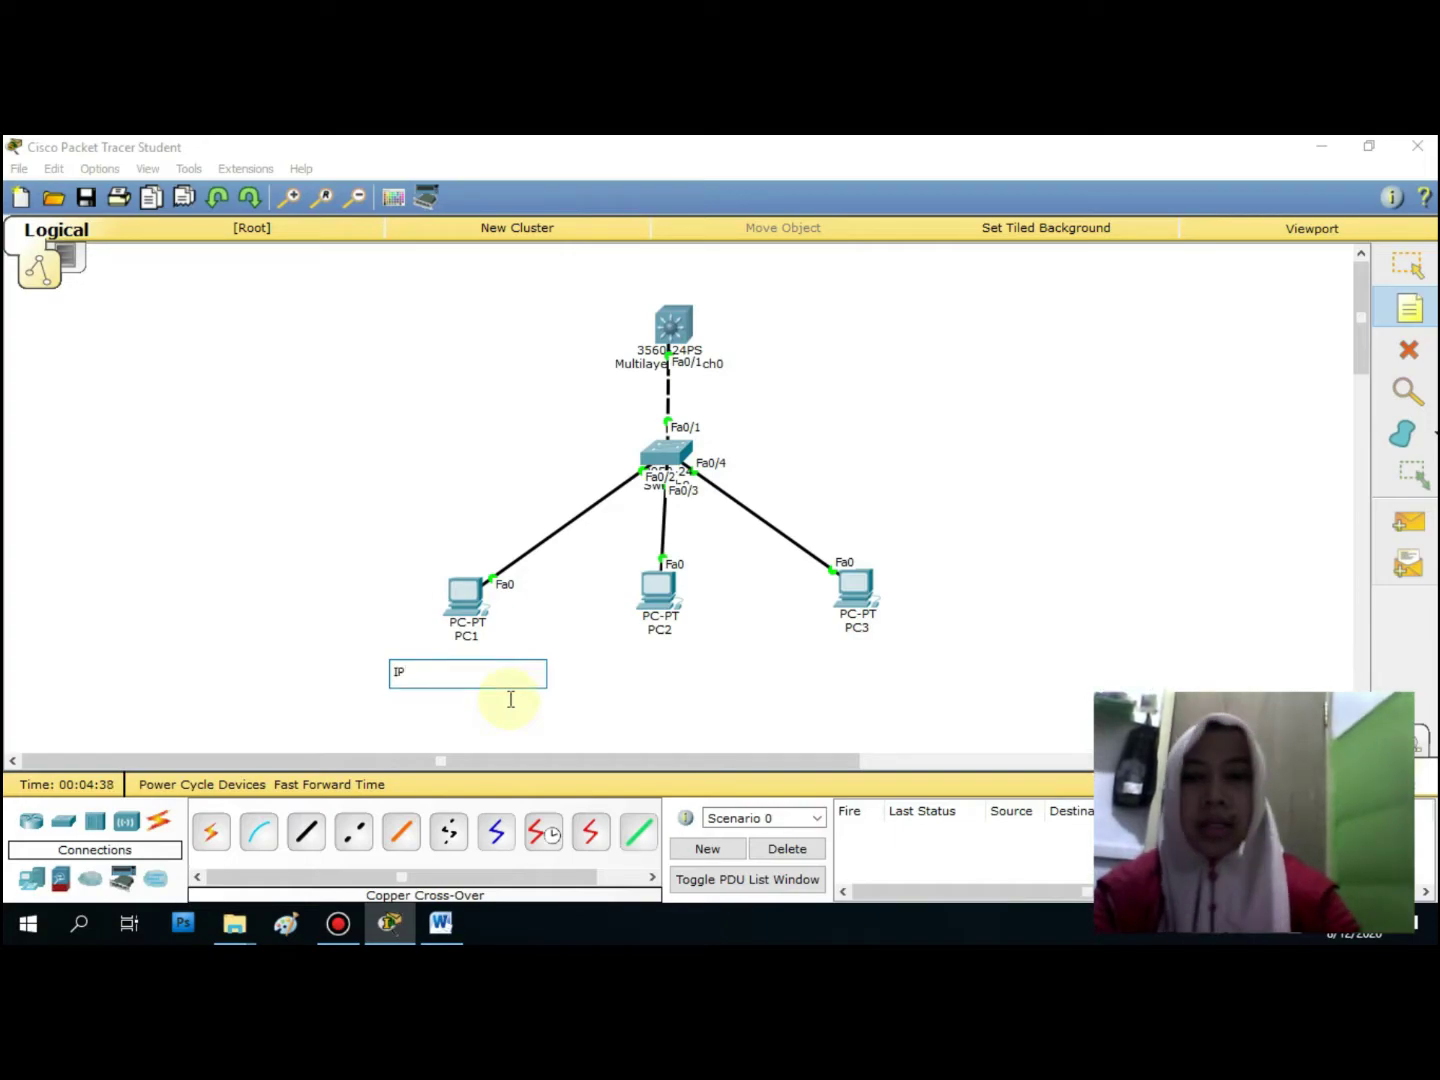
pyautogui.write(': 192')
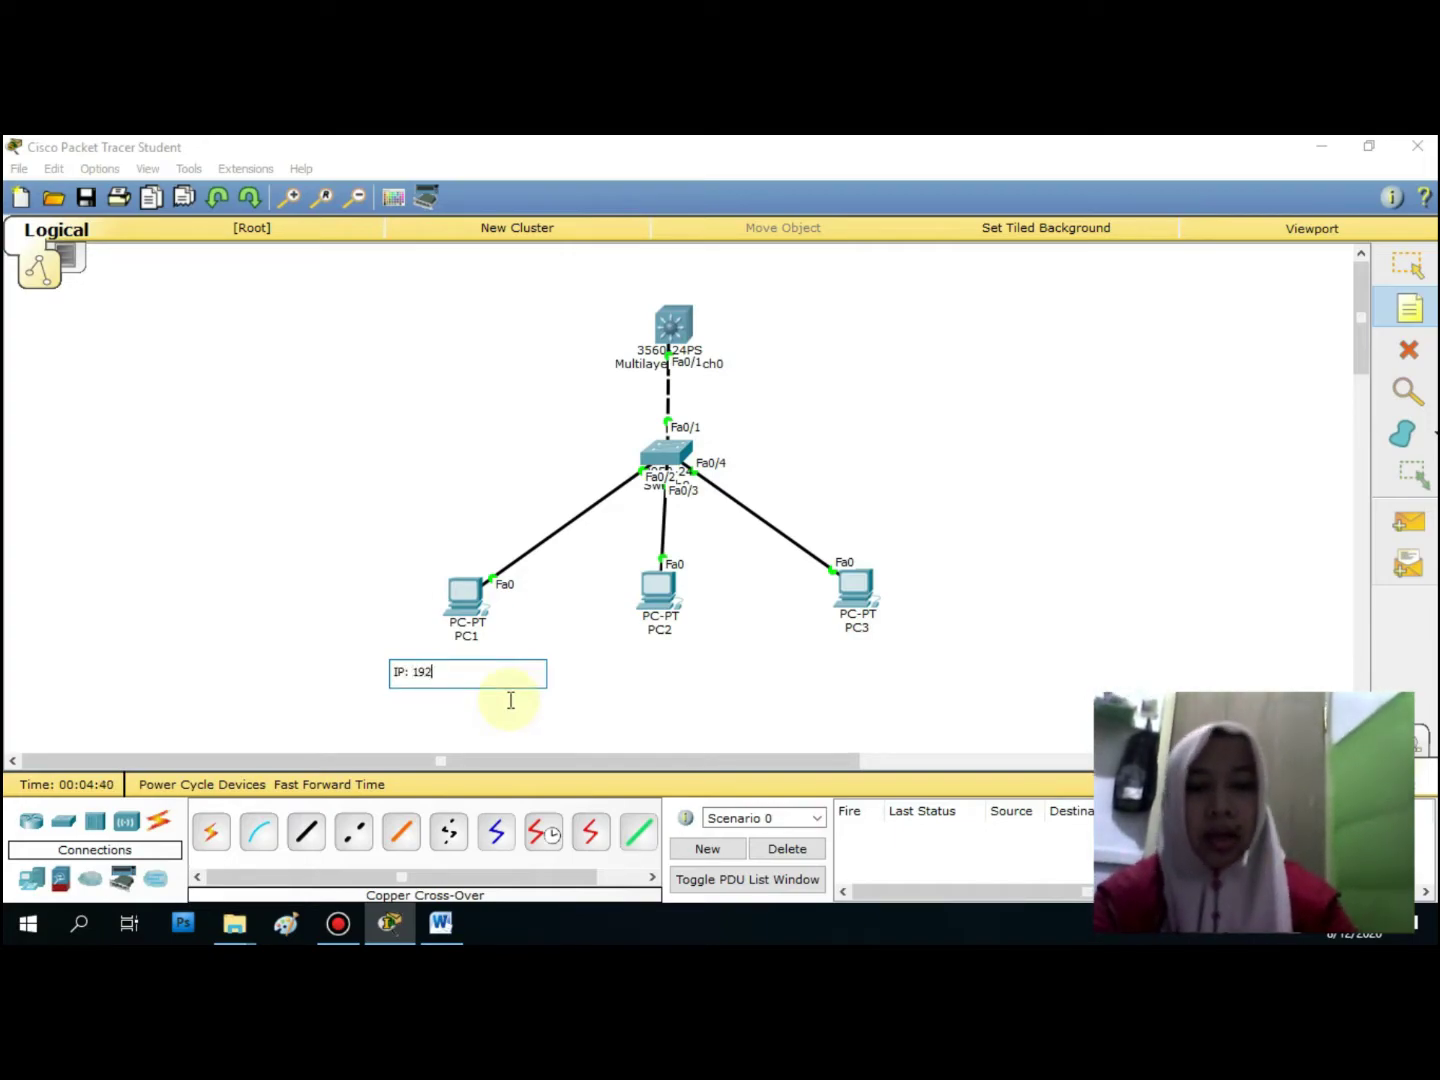
pyautogui.write('.168.10')
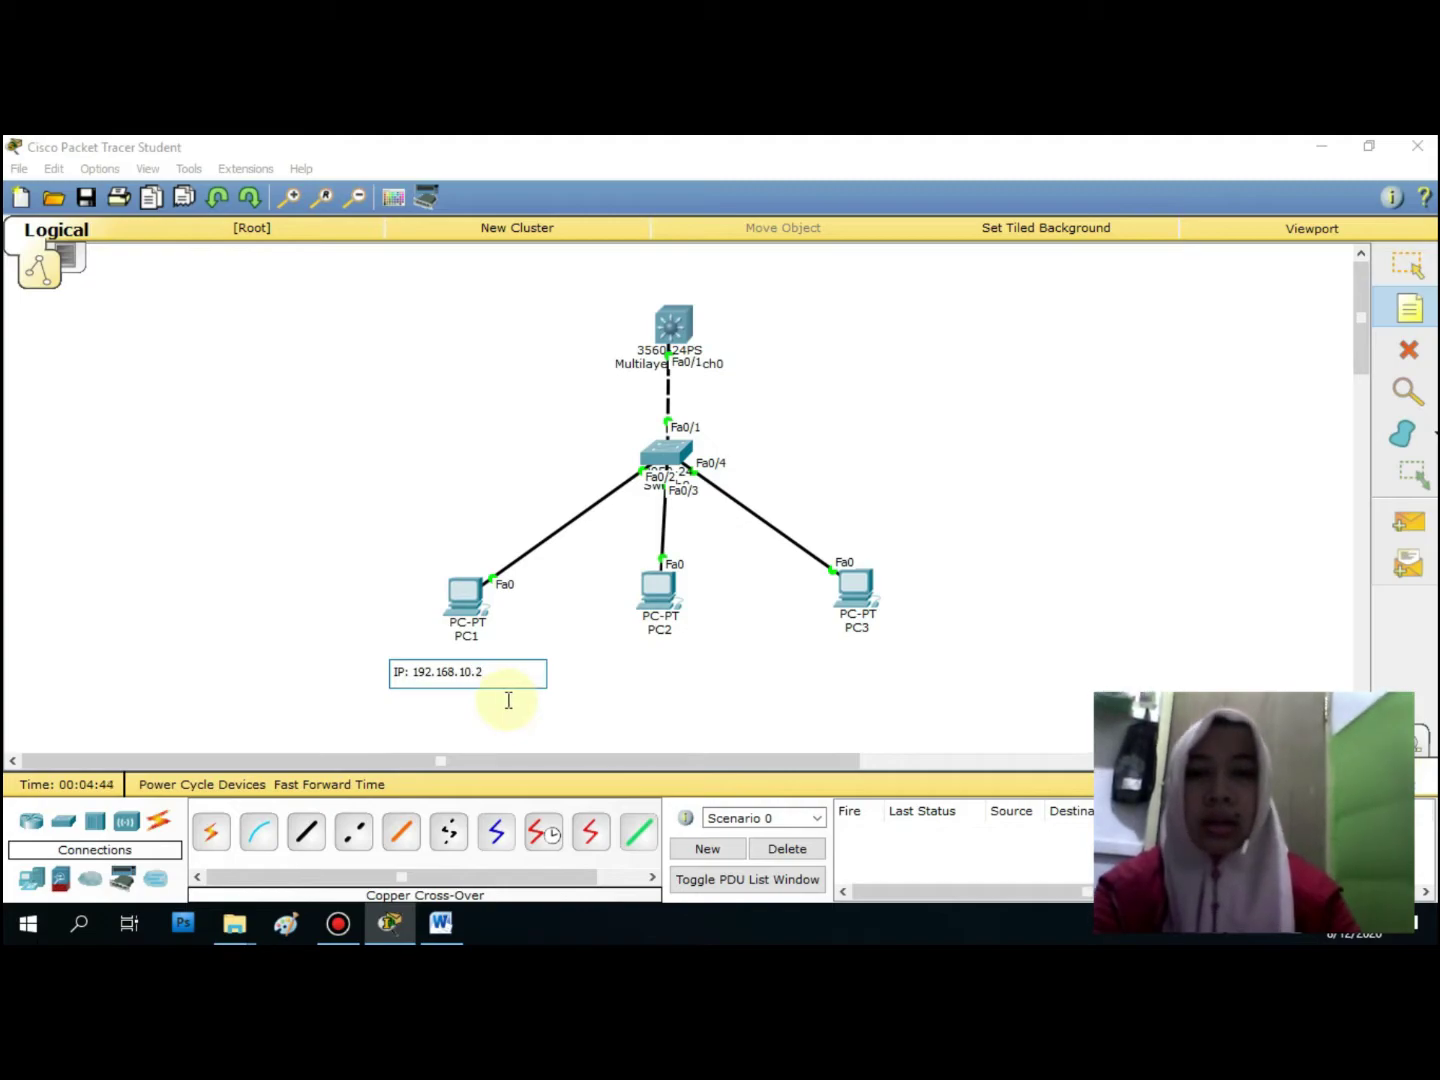
pyautogui.write('.2')
pyautogui.press('Return')
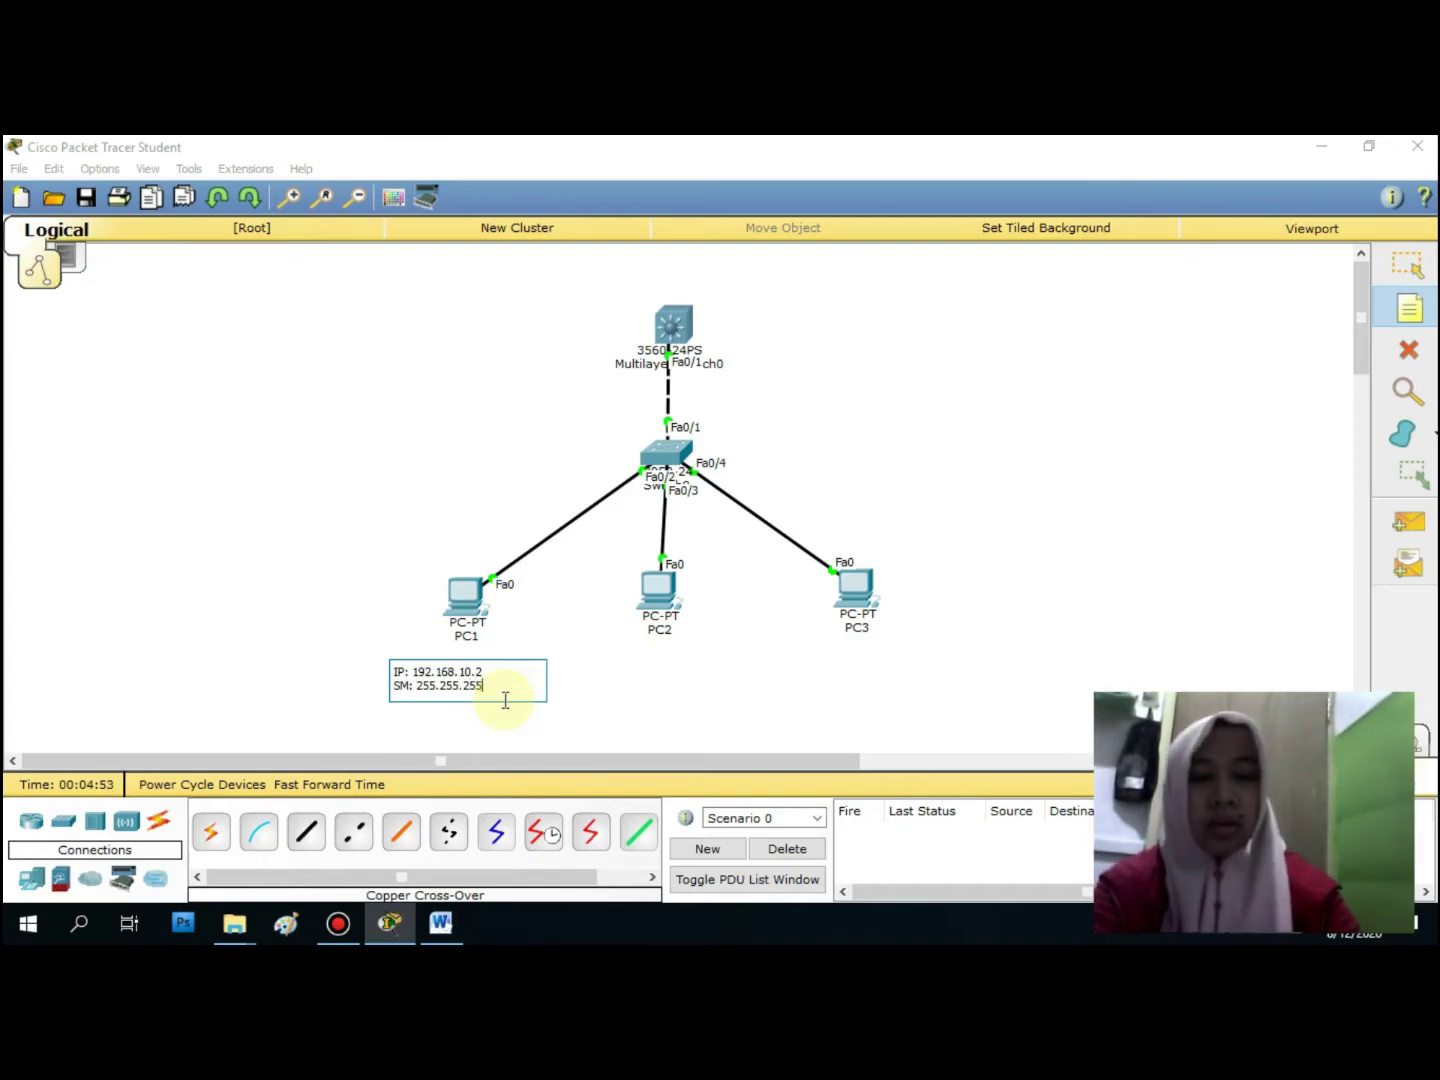
pyautogui.press('Return')
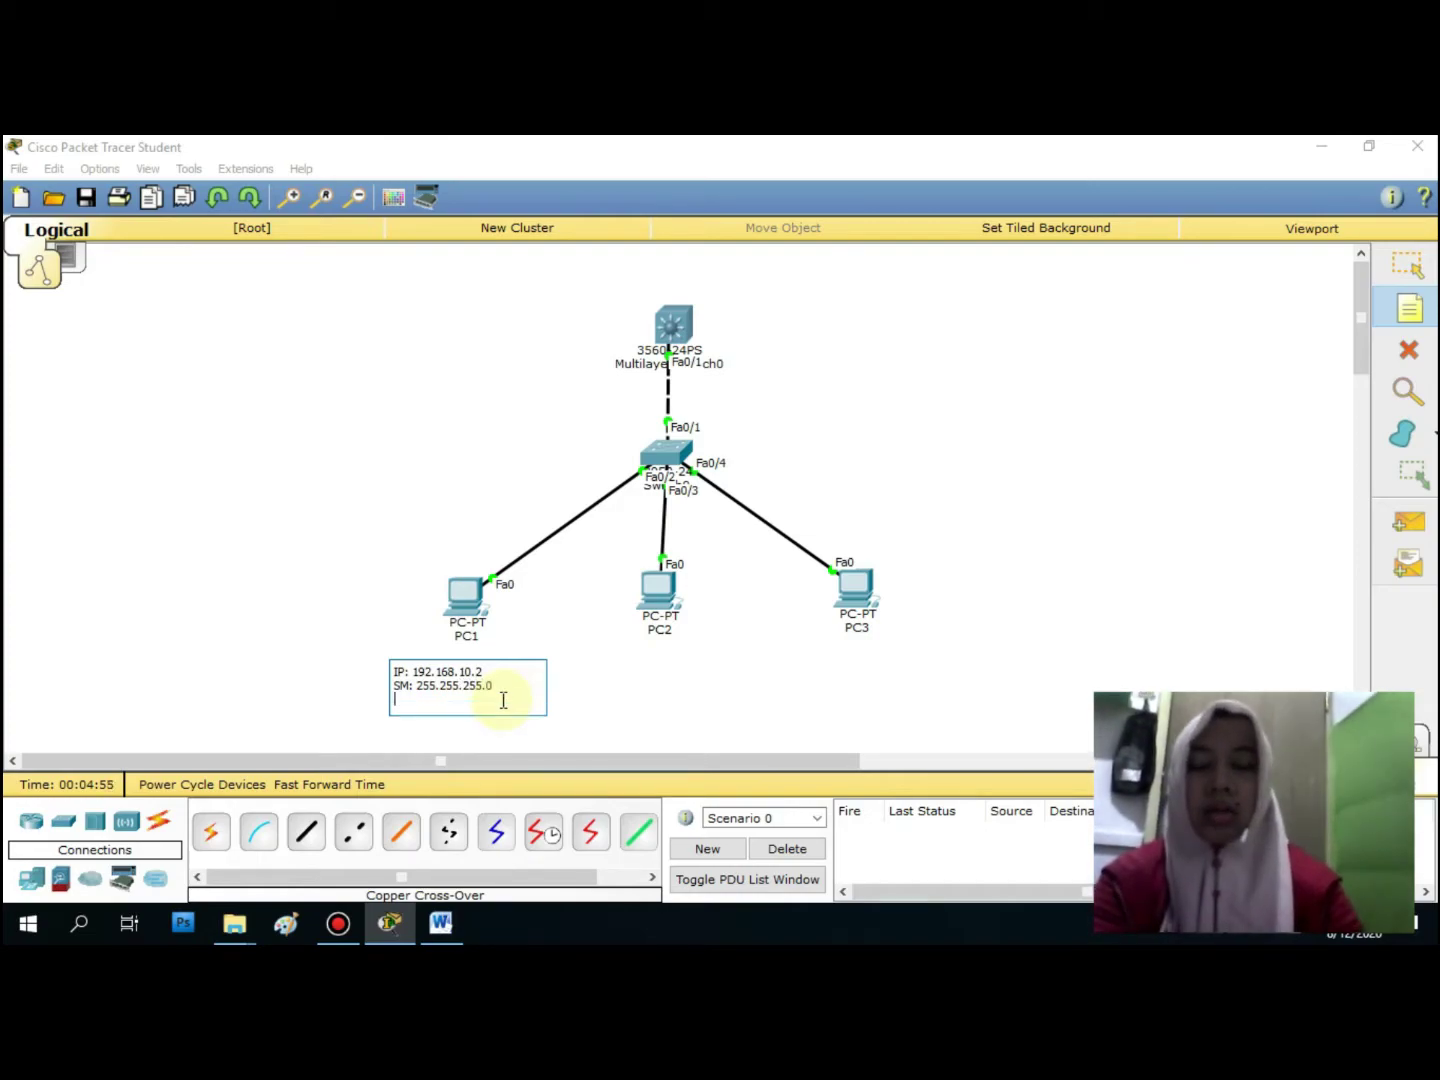
# Add a third line "GW: 192. 168.10.1" to the PC1 note and finish editing it
pyautogui.write('GW')
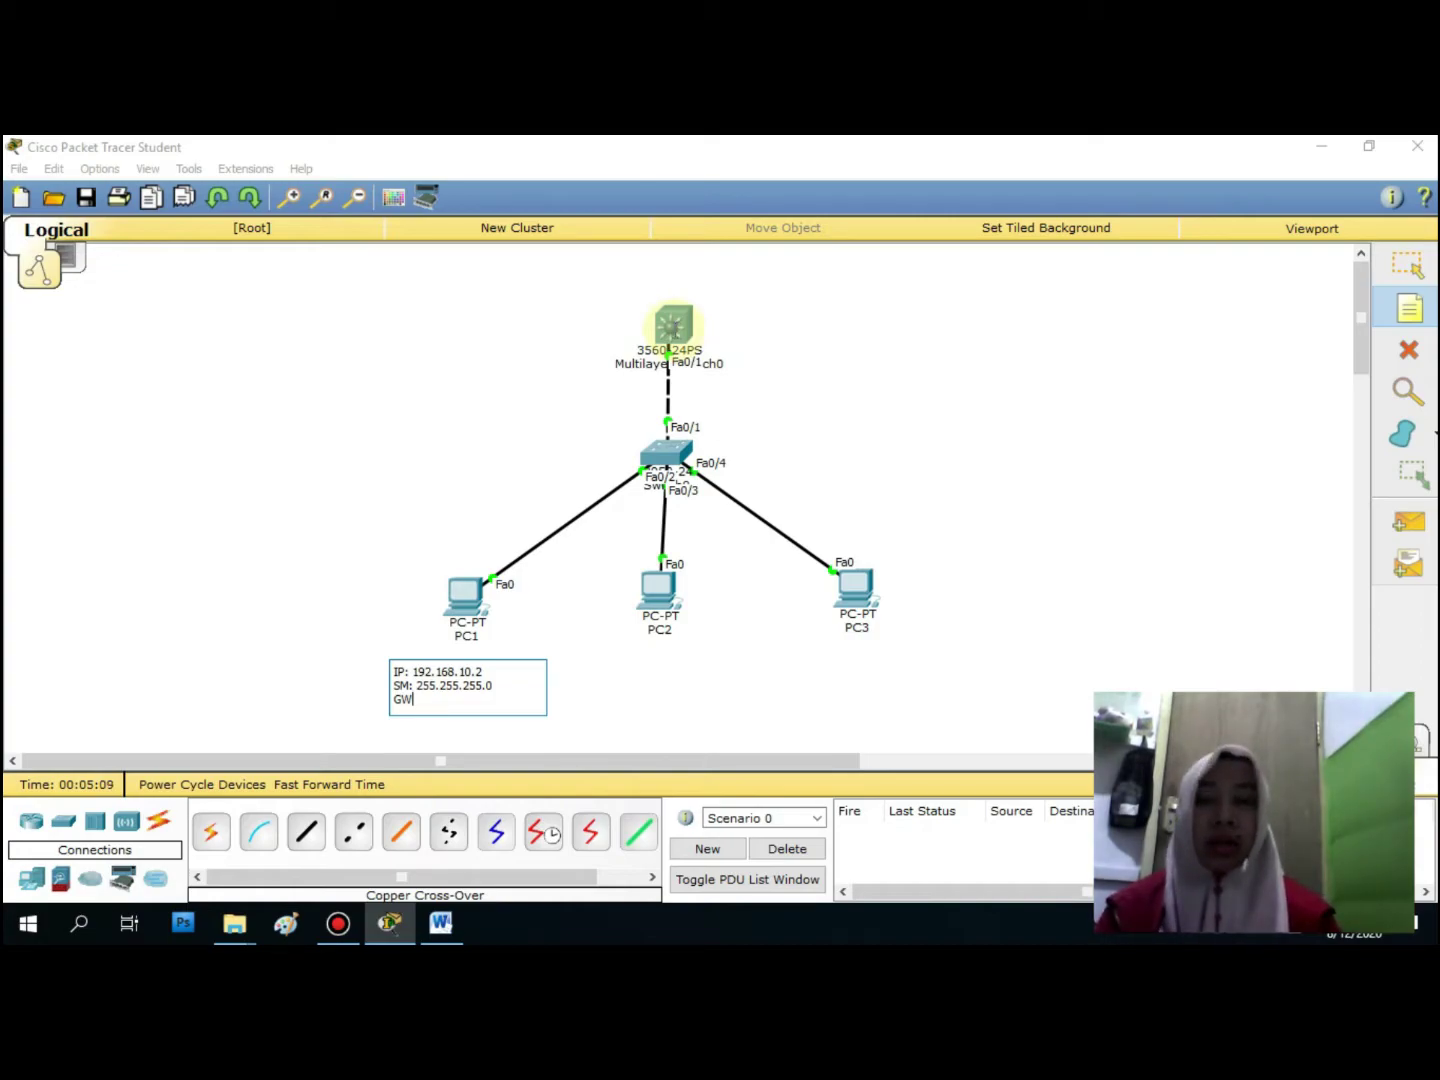
pyautogui.click(445, 698)
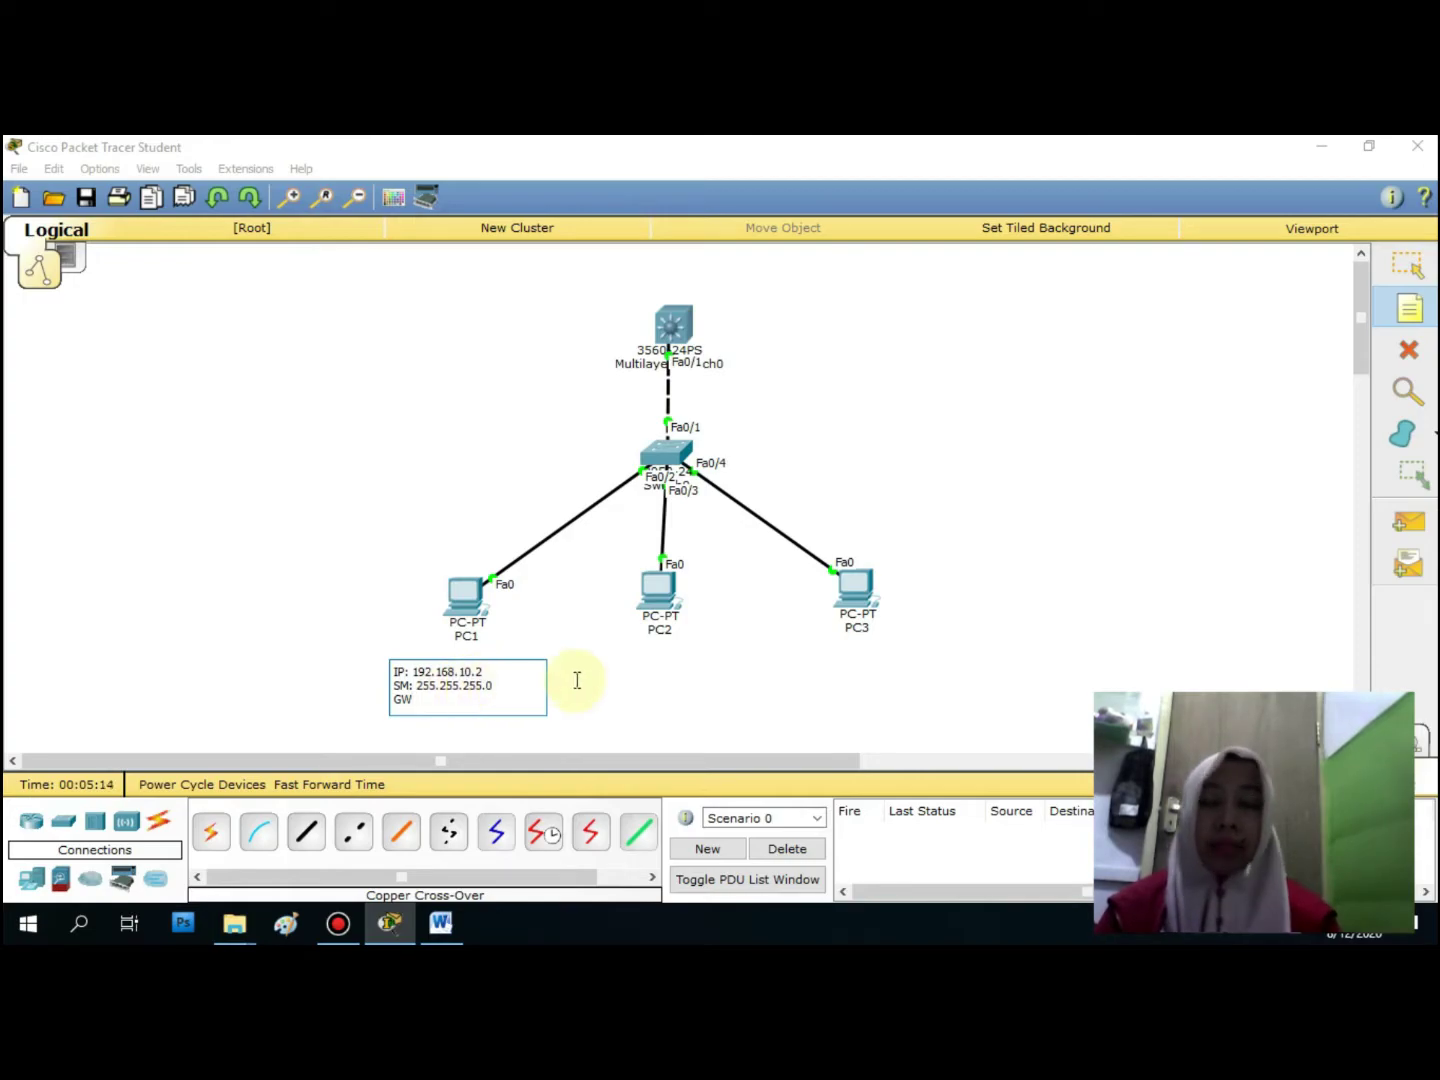
pyautogui.write(':')
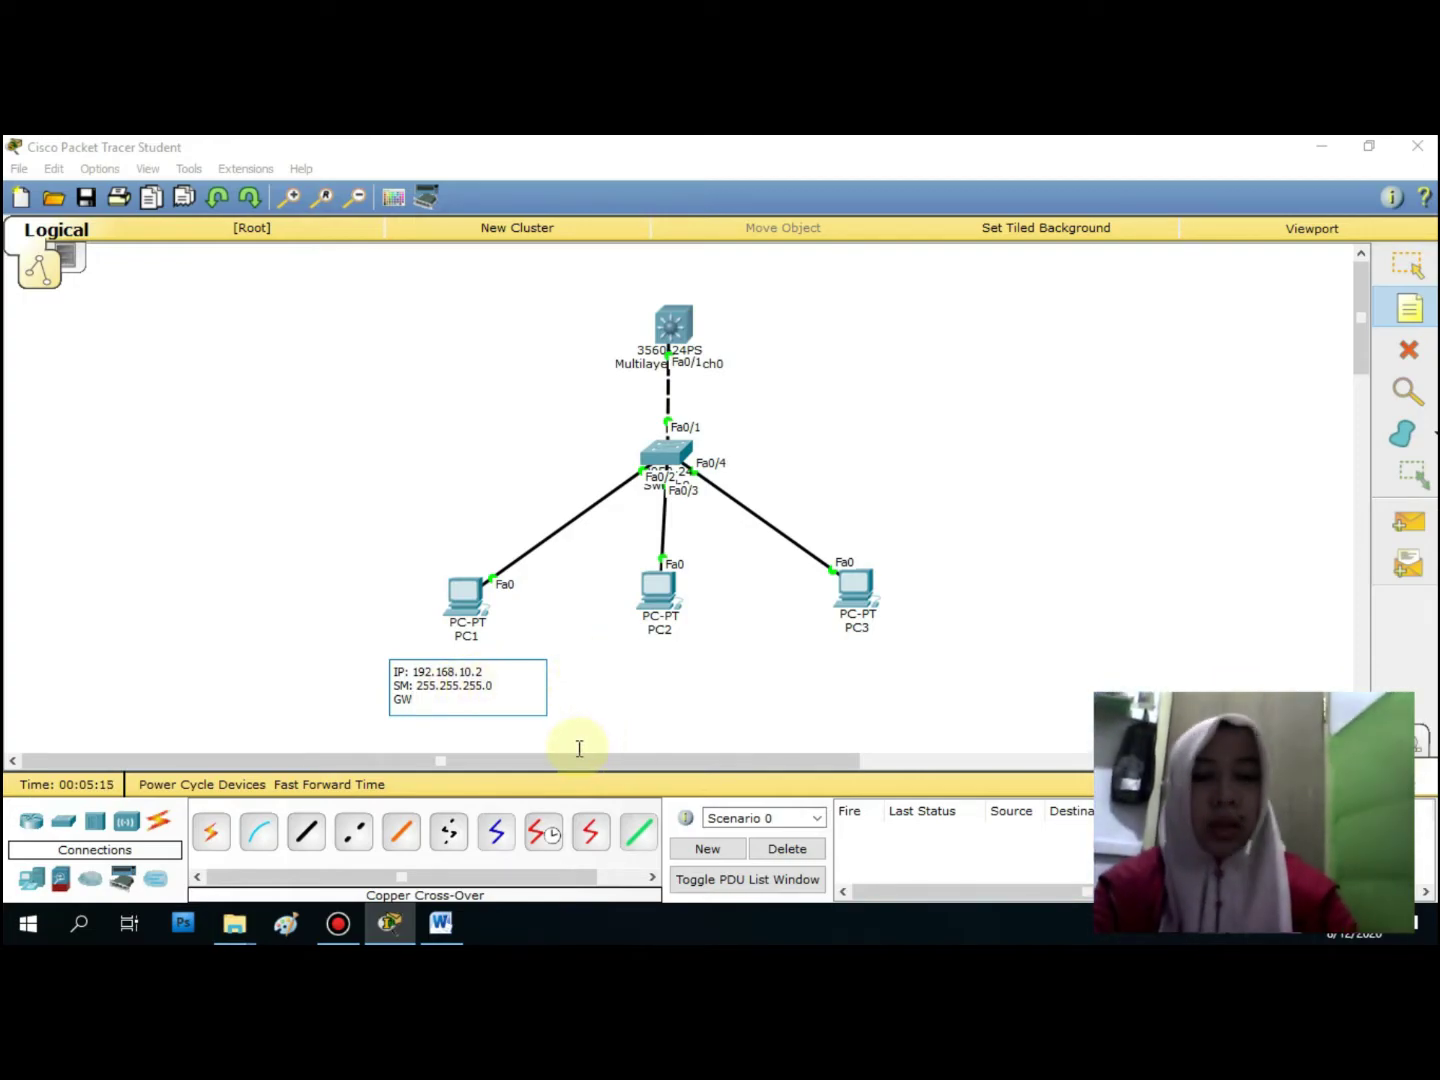
pyautogui.write(' 192. 168.')
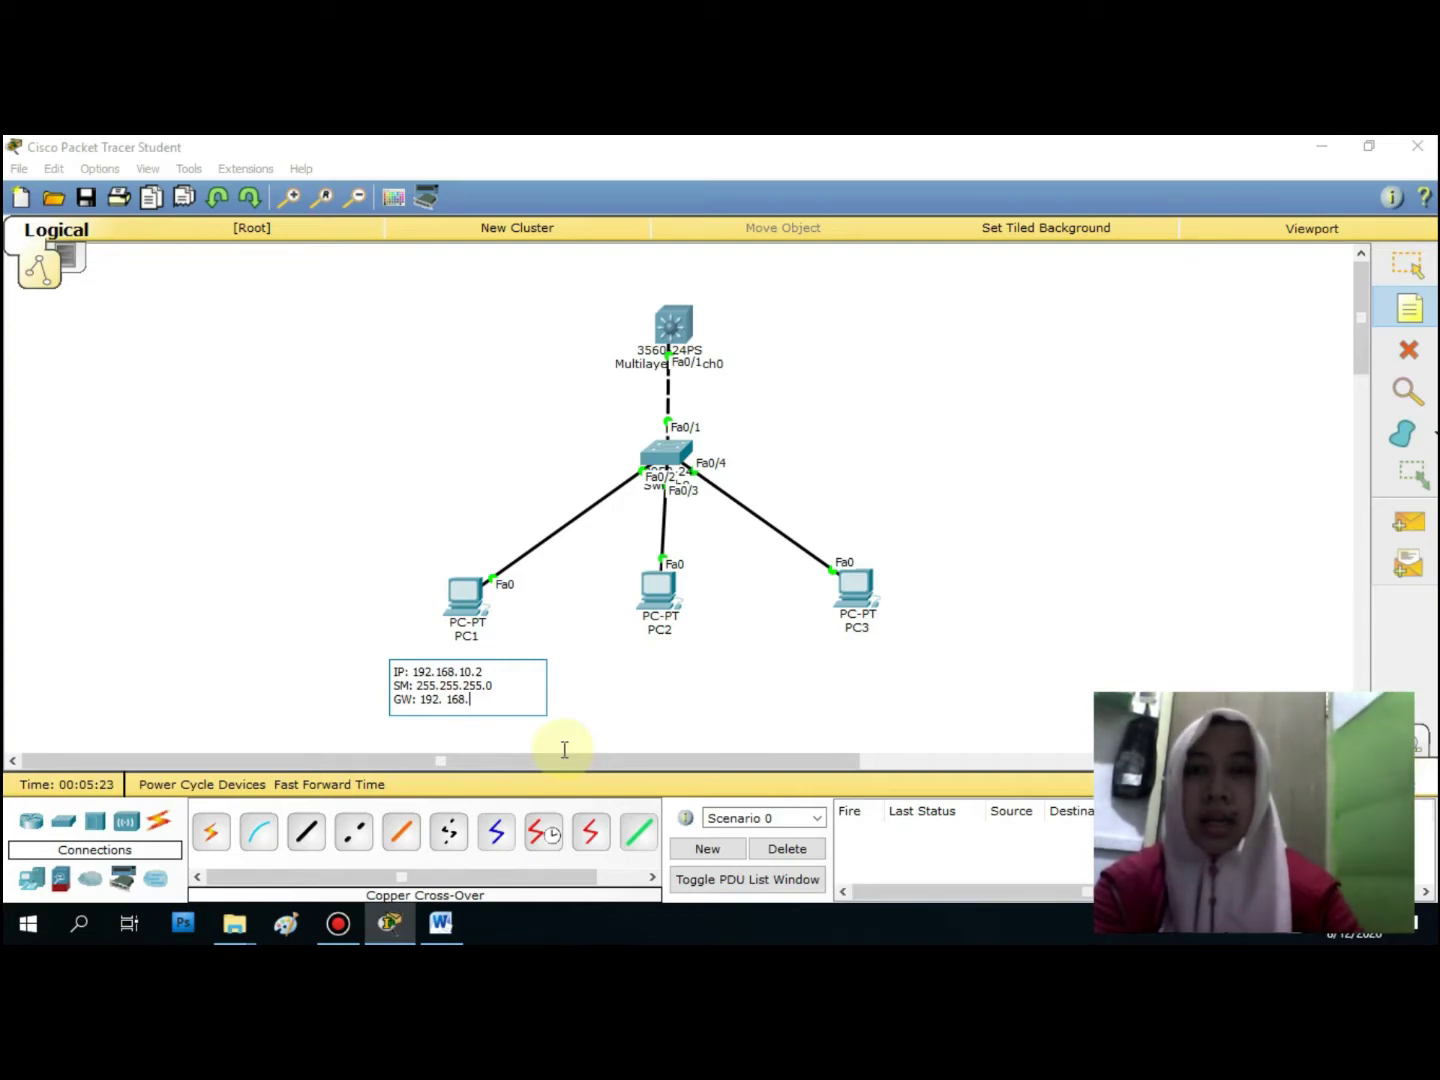
pyautogui.write(' 10')
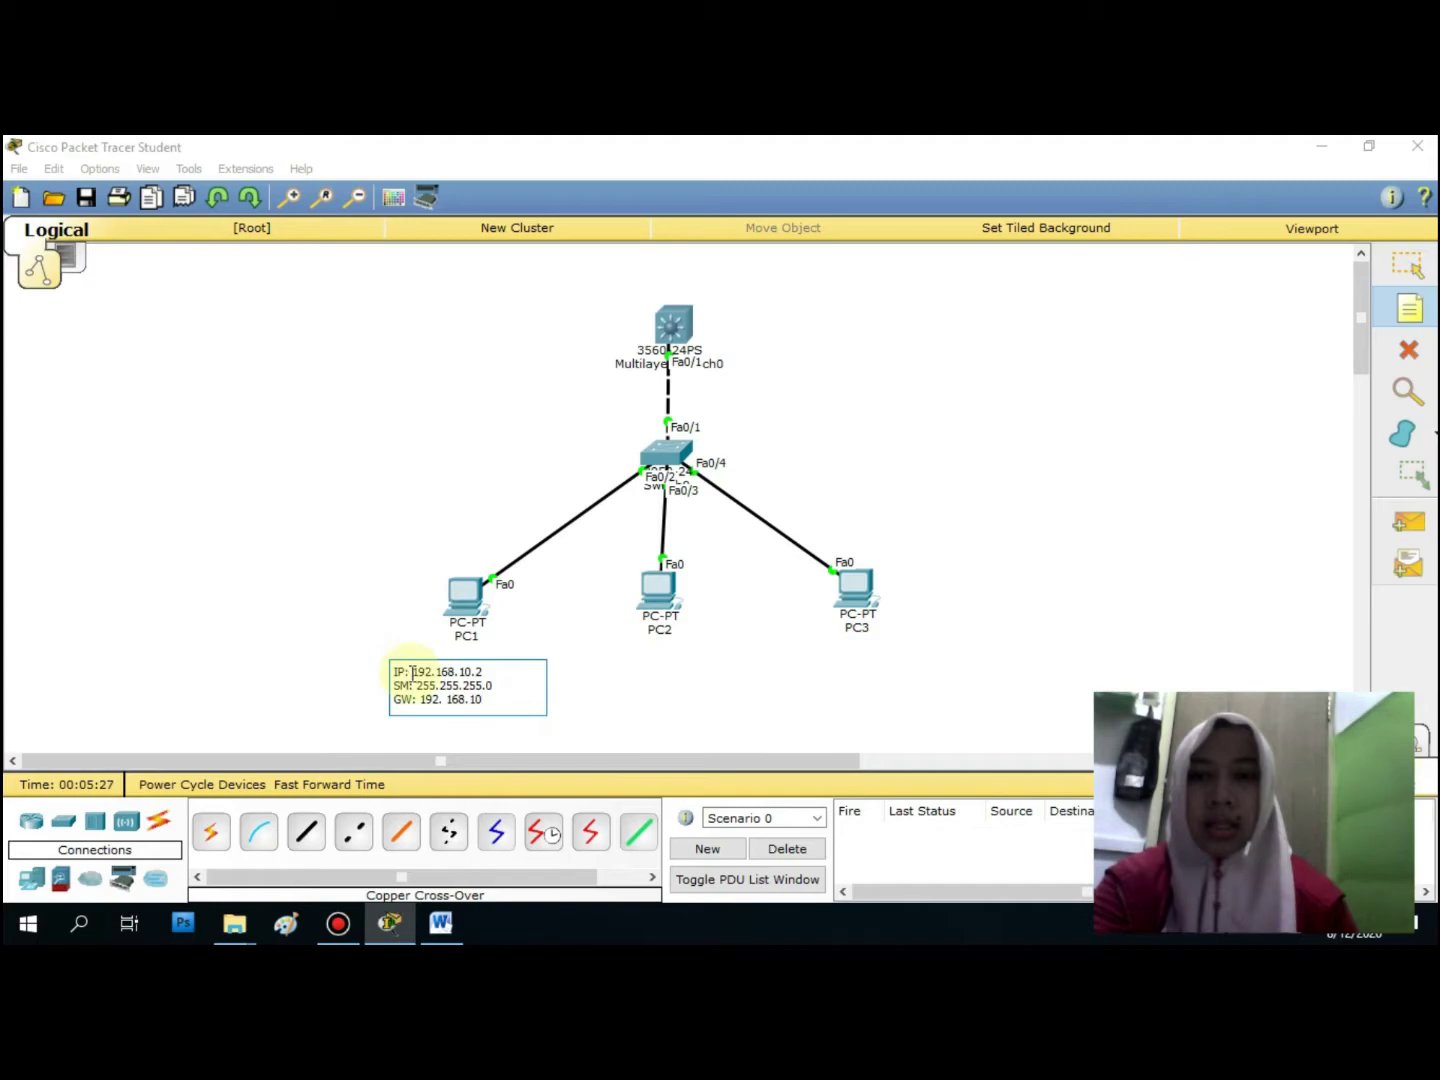
pyautogui.moveTo(414, 675); pyautogui.dragTo(472, 679)
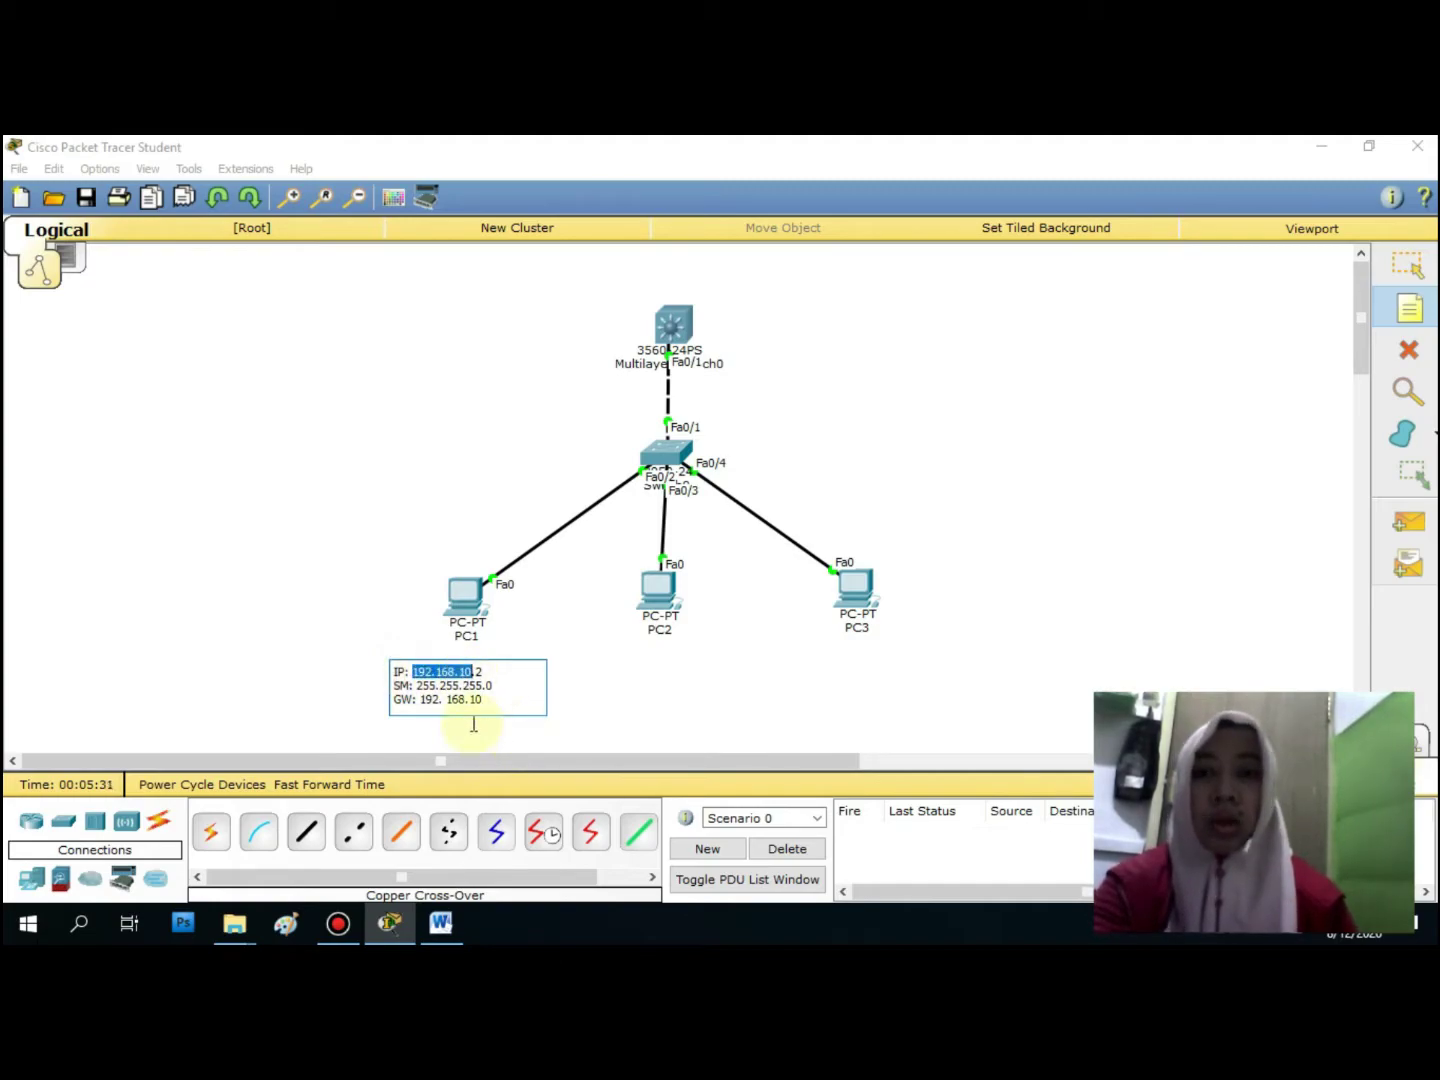
pyautogui.moveTo(421, 702); pyautogui.dragTo(510, 724)
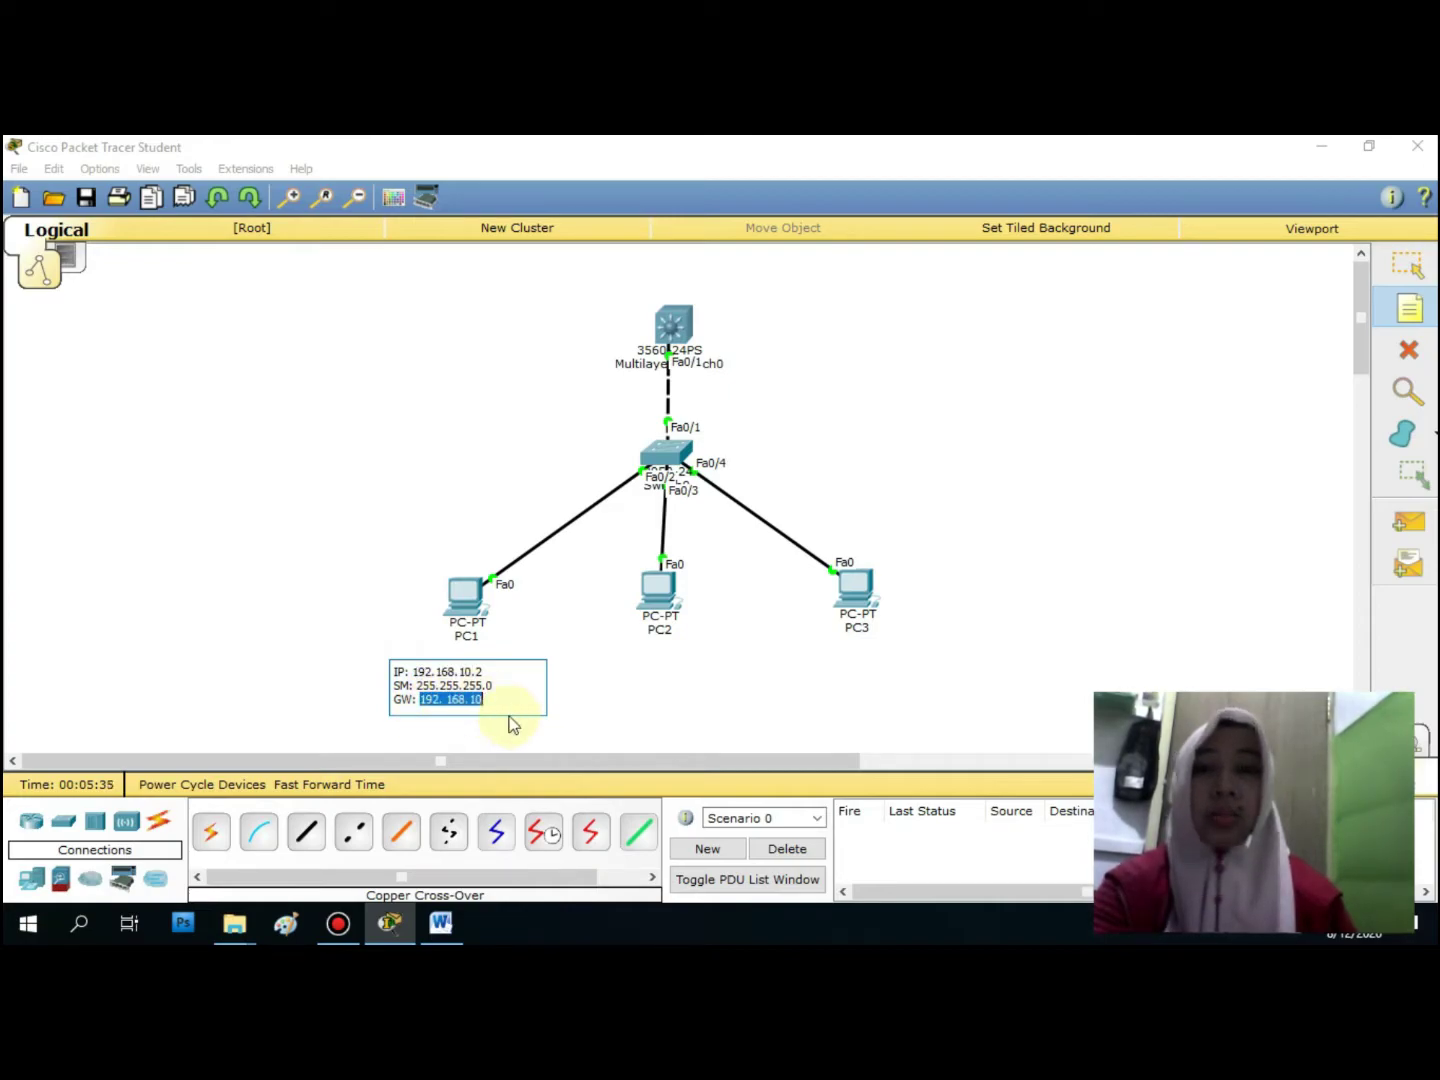
pyautogui.click(494, 696)
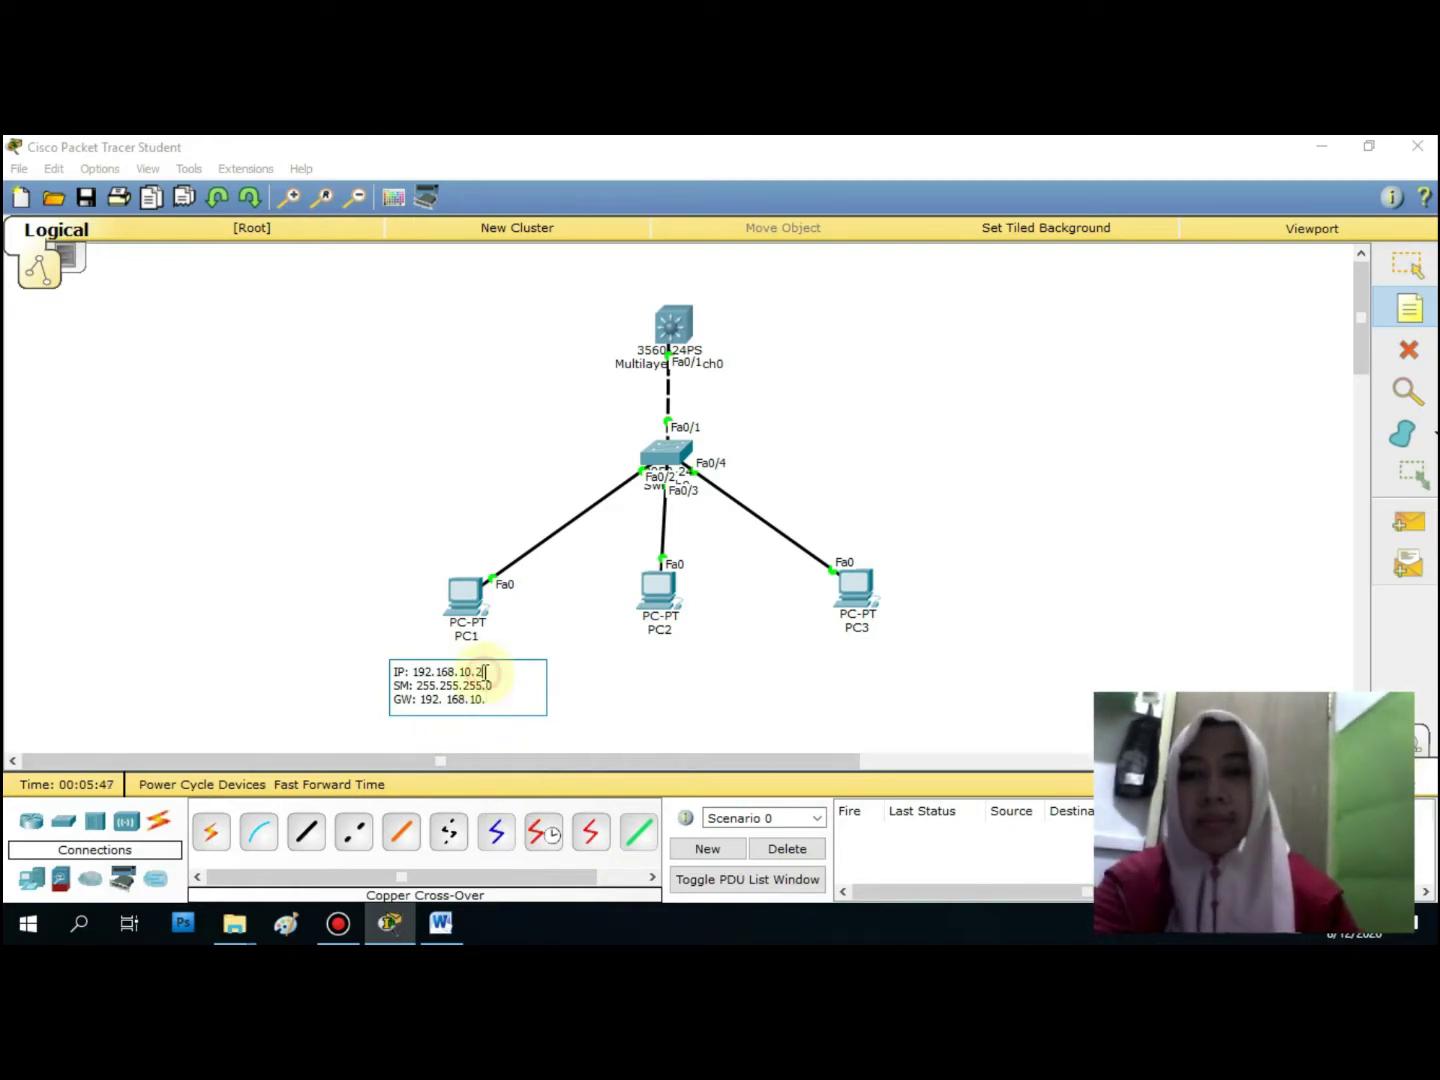
pyautogui.doubleClick(480, 672)
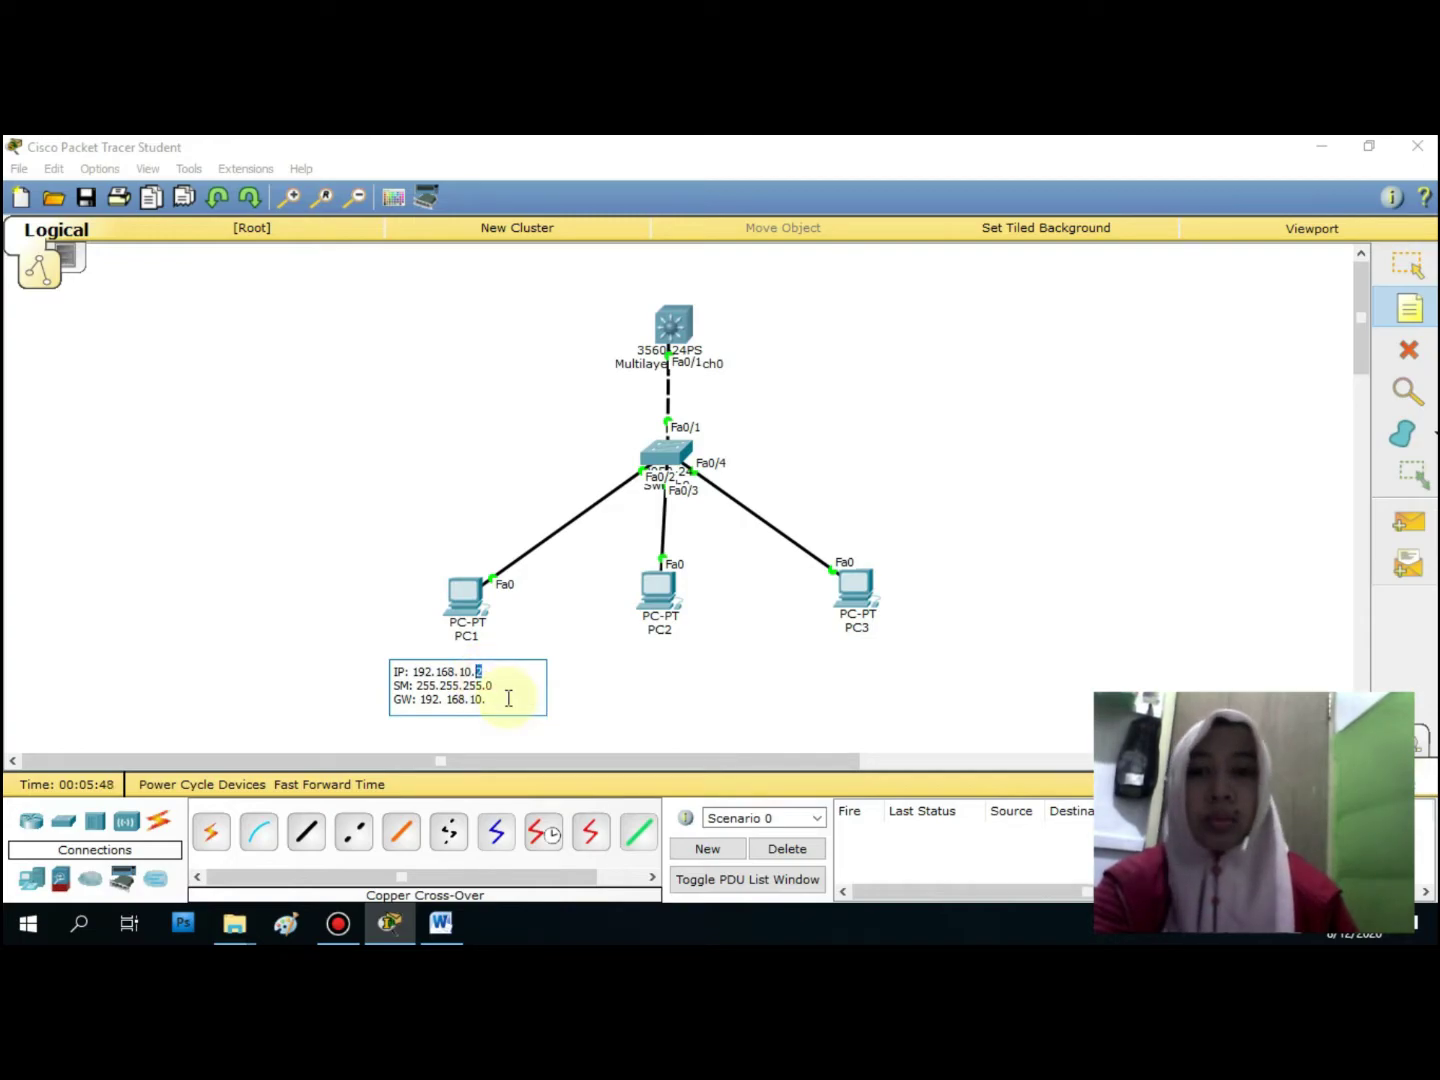
pyautogui.click(504, 697)
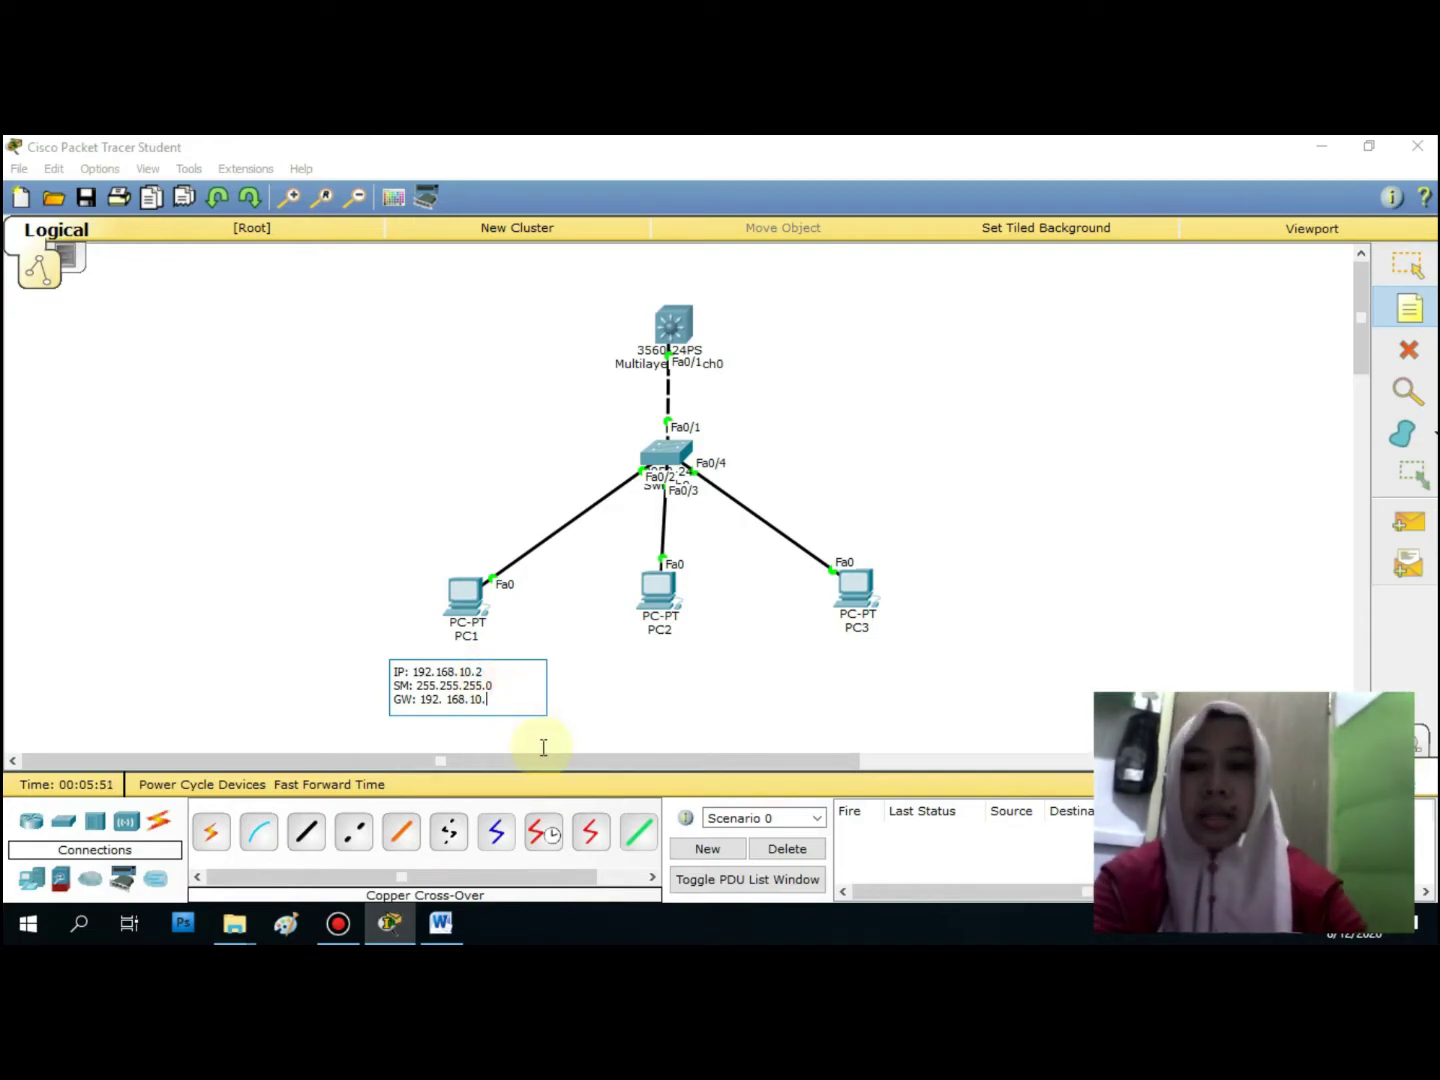
pyautogui.write('1')
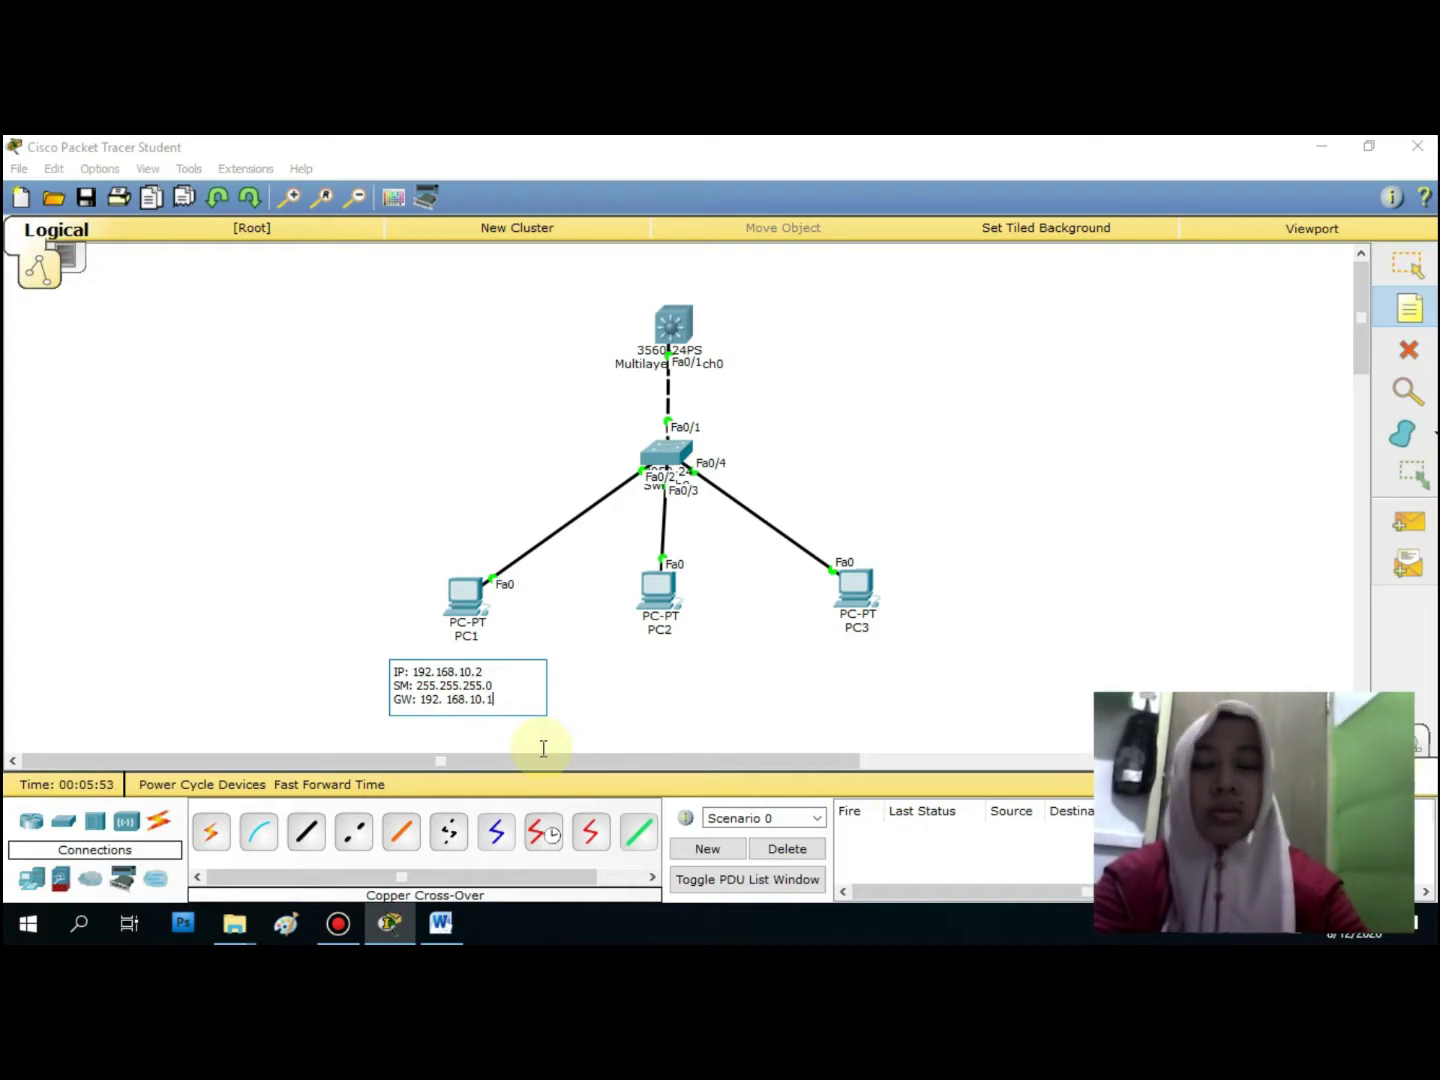
pyautogui.click(588, 677)
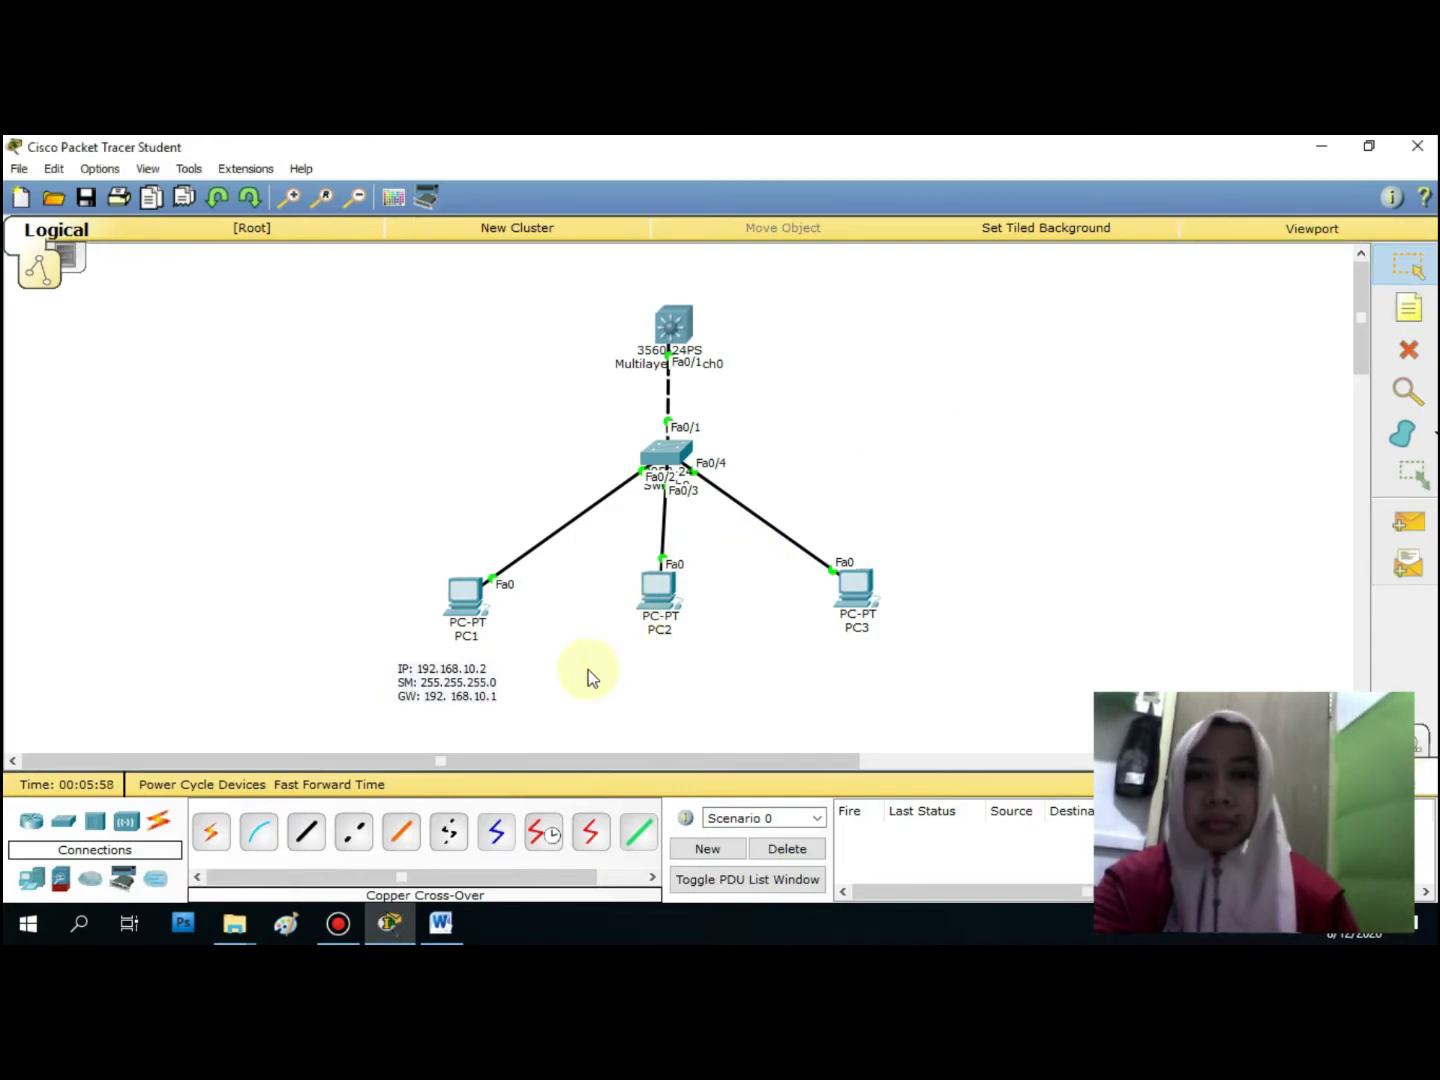
pyautogui.doubleClick(488, 682)
pyautogui.moveTo(528, 696); pyautogui.dragTo(503, 697)
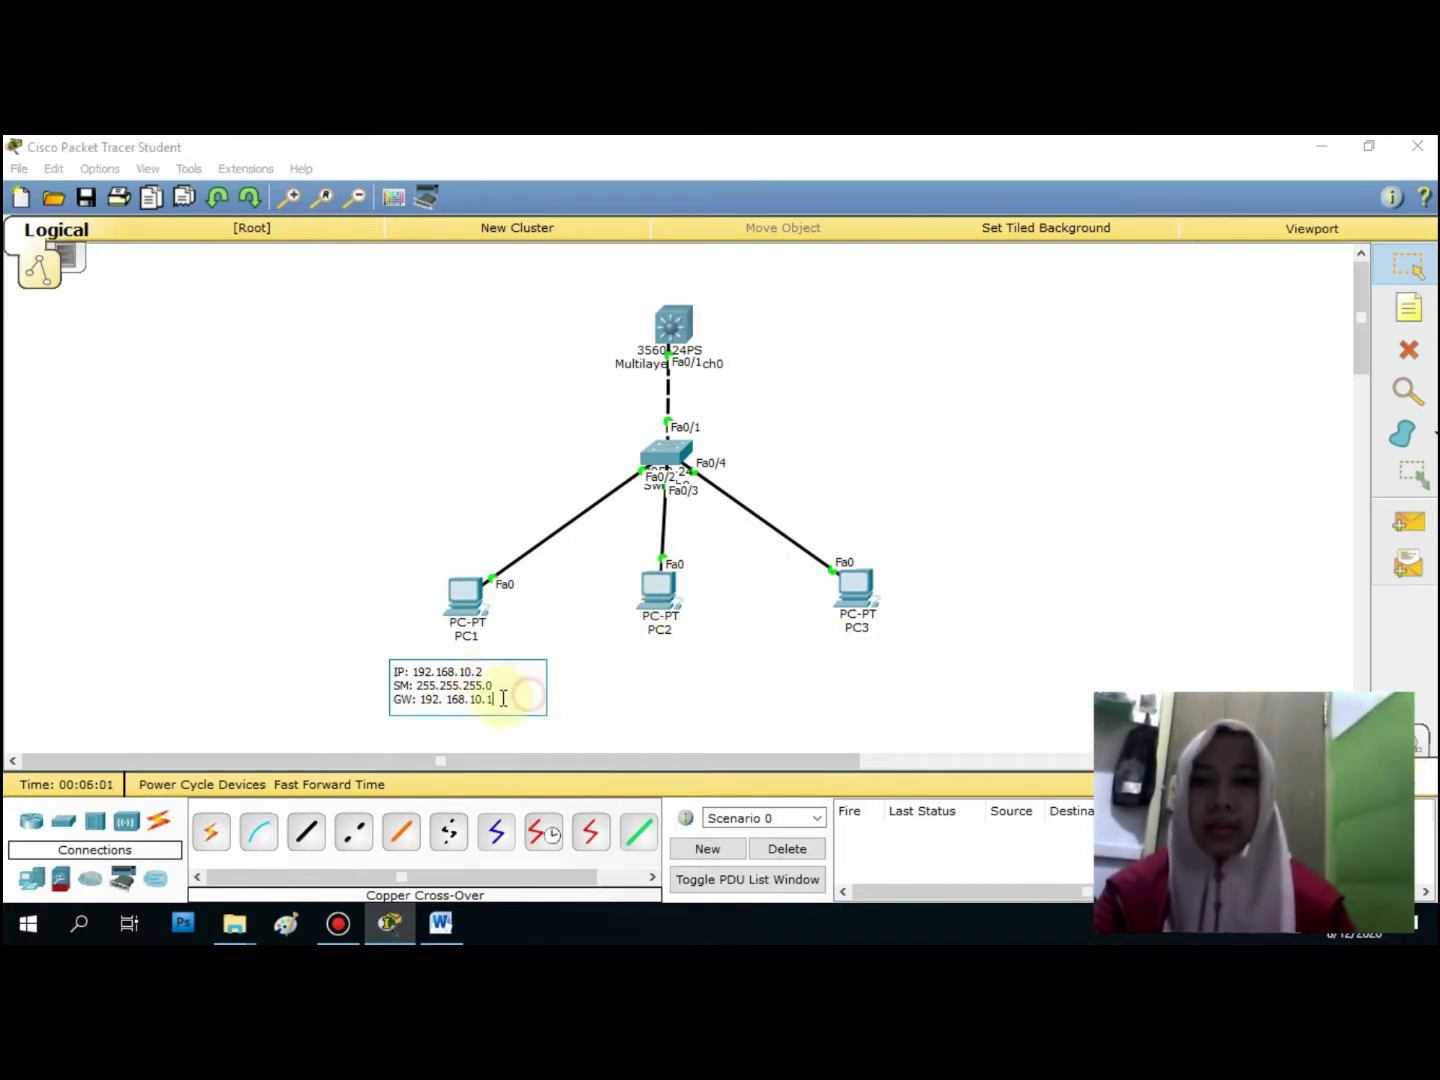
pyautogui.click(608, 667)
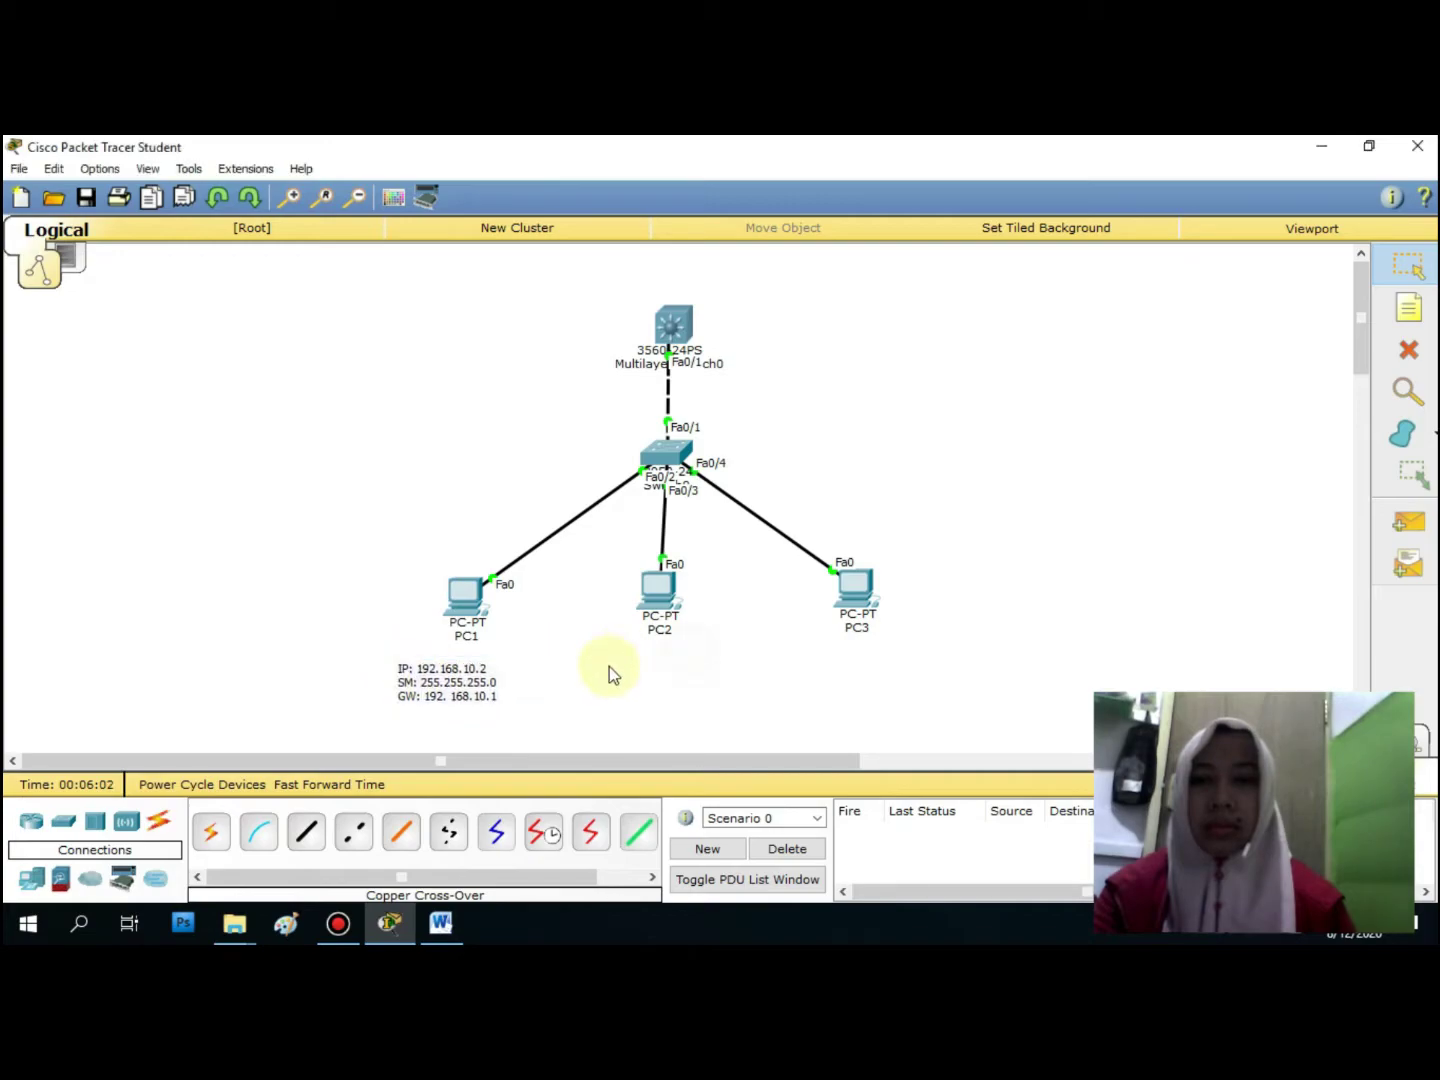
# Place a note below PC2 with the lines "IP: 192.168.20.2", "SM: 255.255.255.0" and "GW: 192.168.20.1"
pyautogui.click(1408, 309)
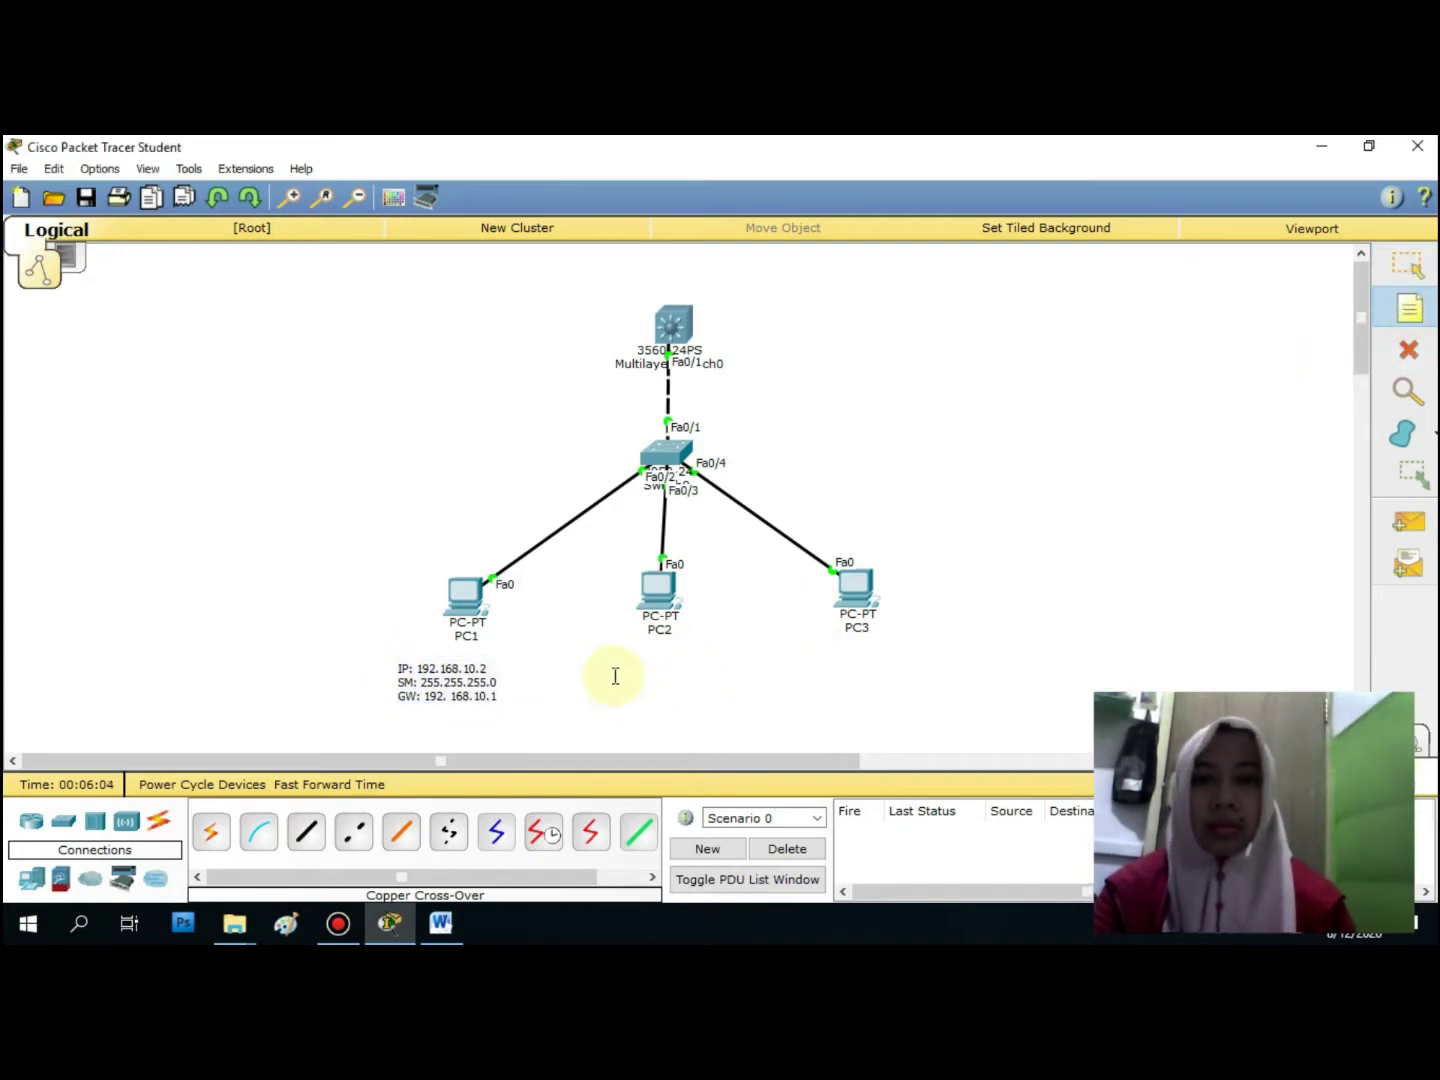
pyautogui.click(587, 665)
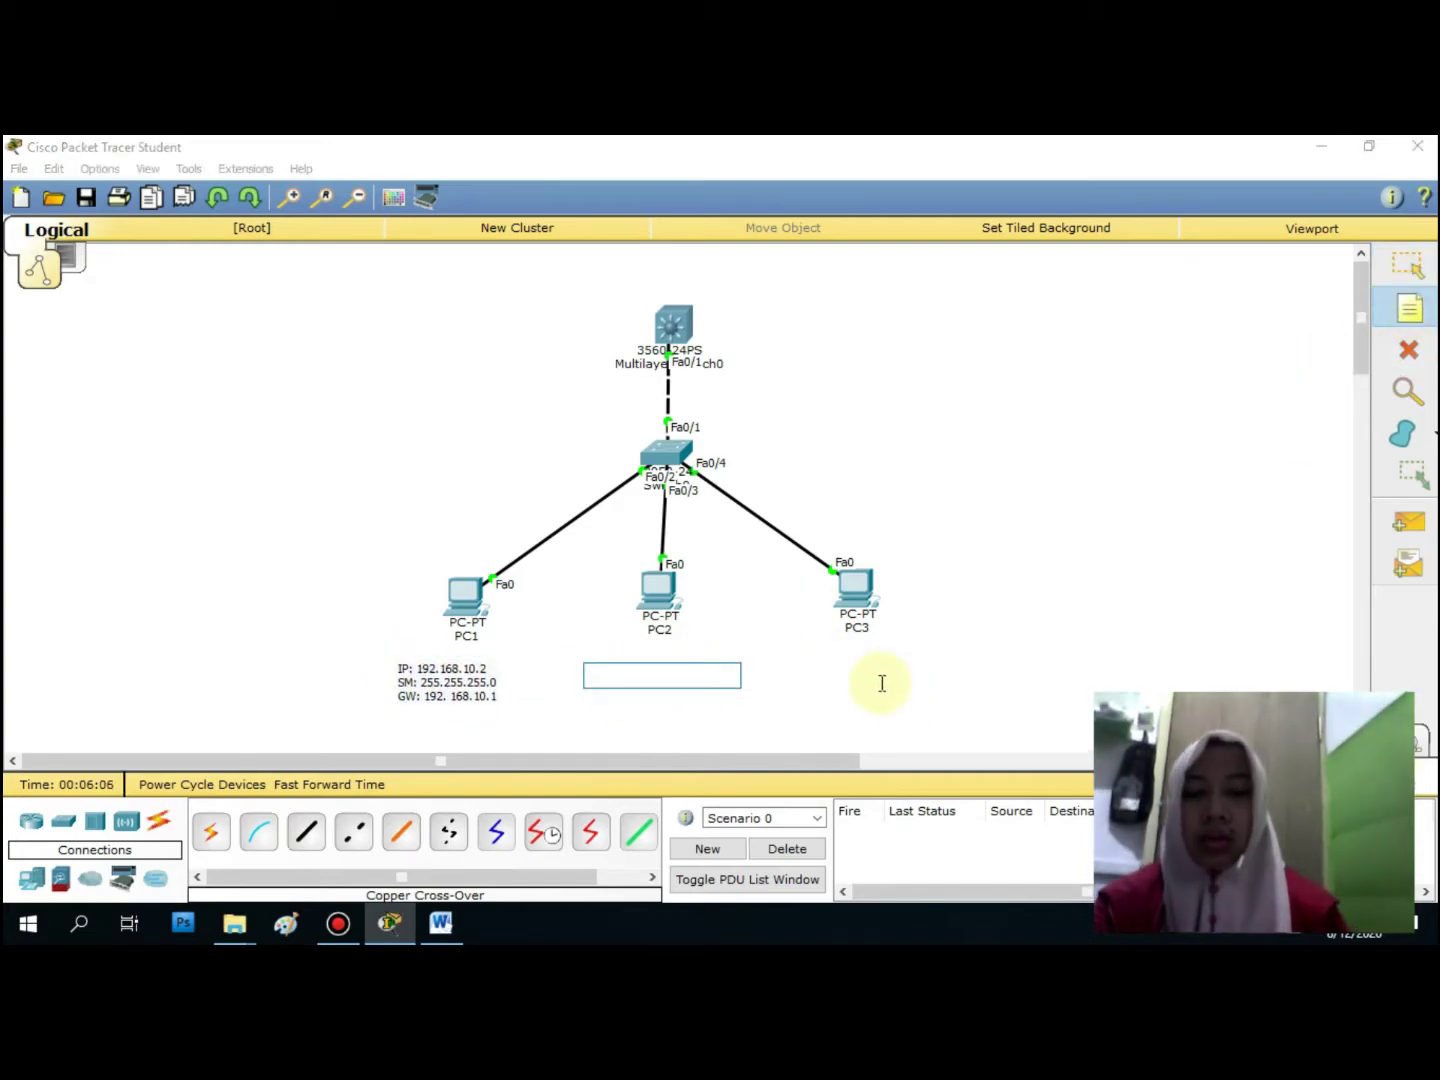
pyautogui.write('IP')
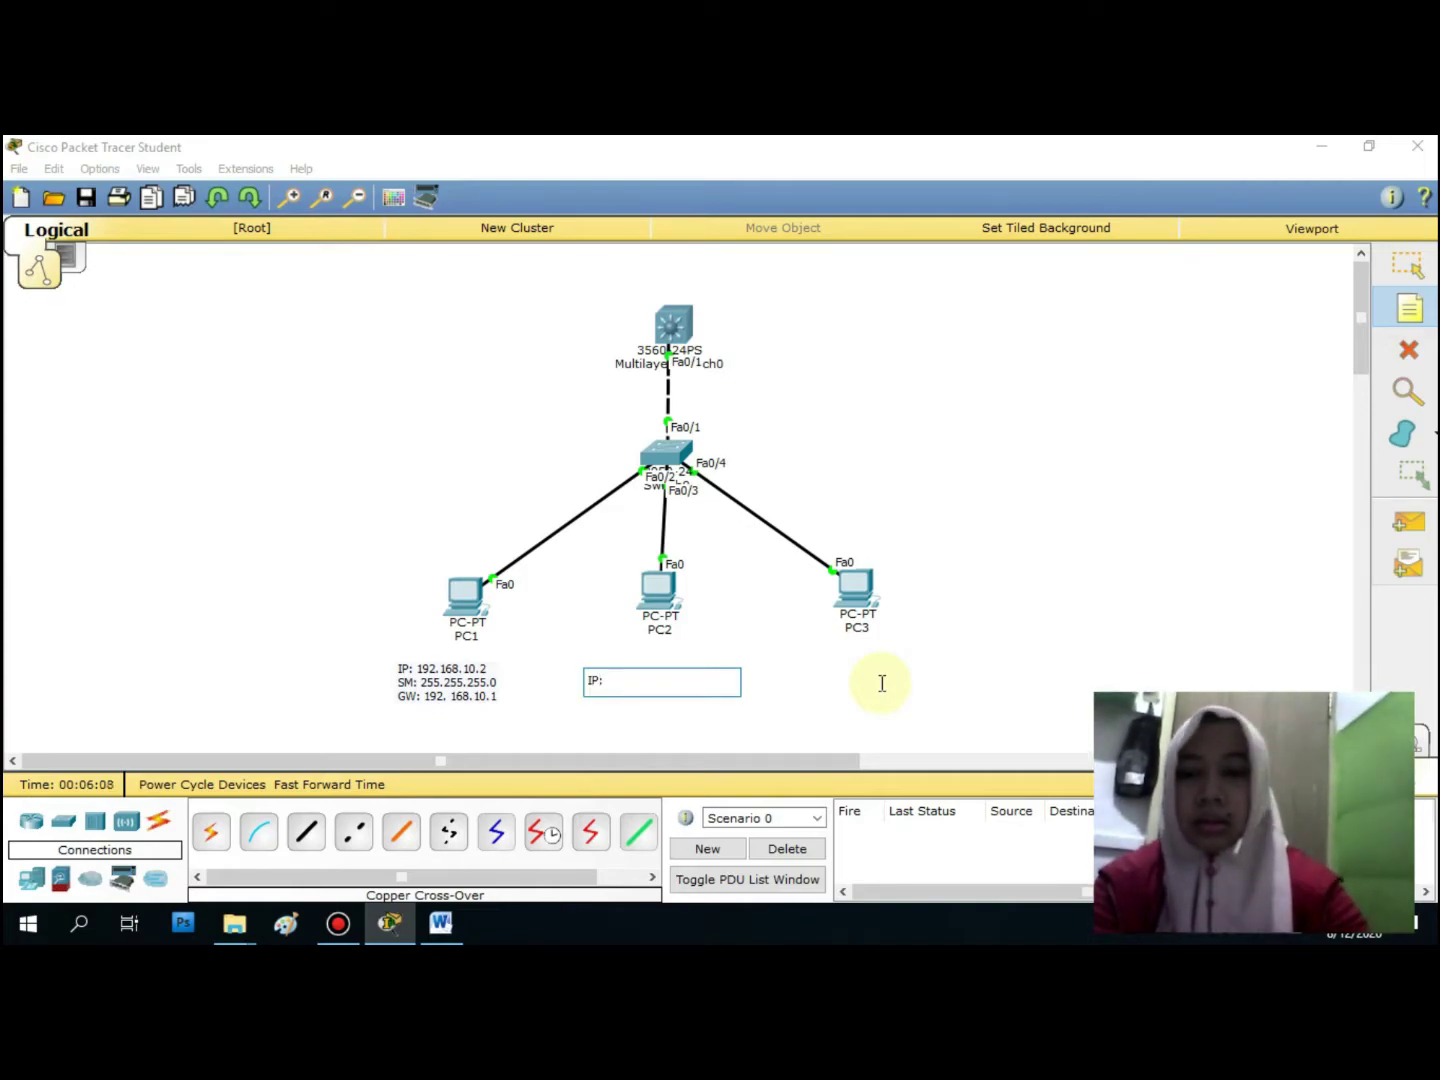
pyautogui.write(': 192.168.20.')
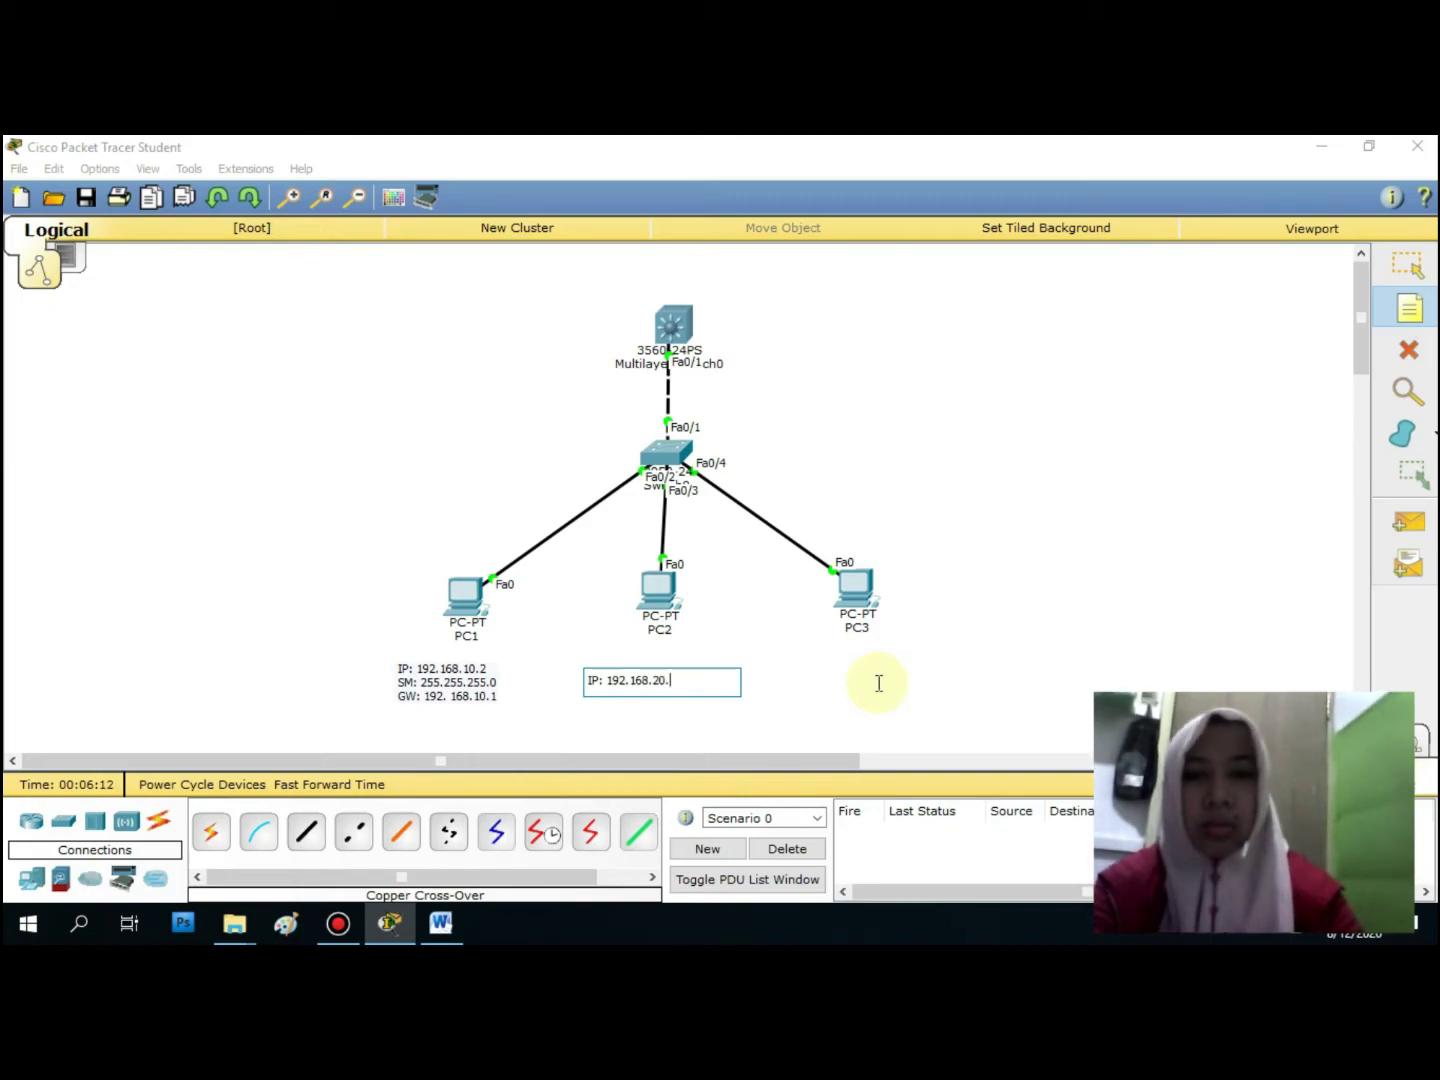
pyautogui.write('2')
pyautogui.press('Return')
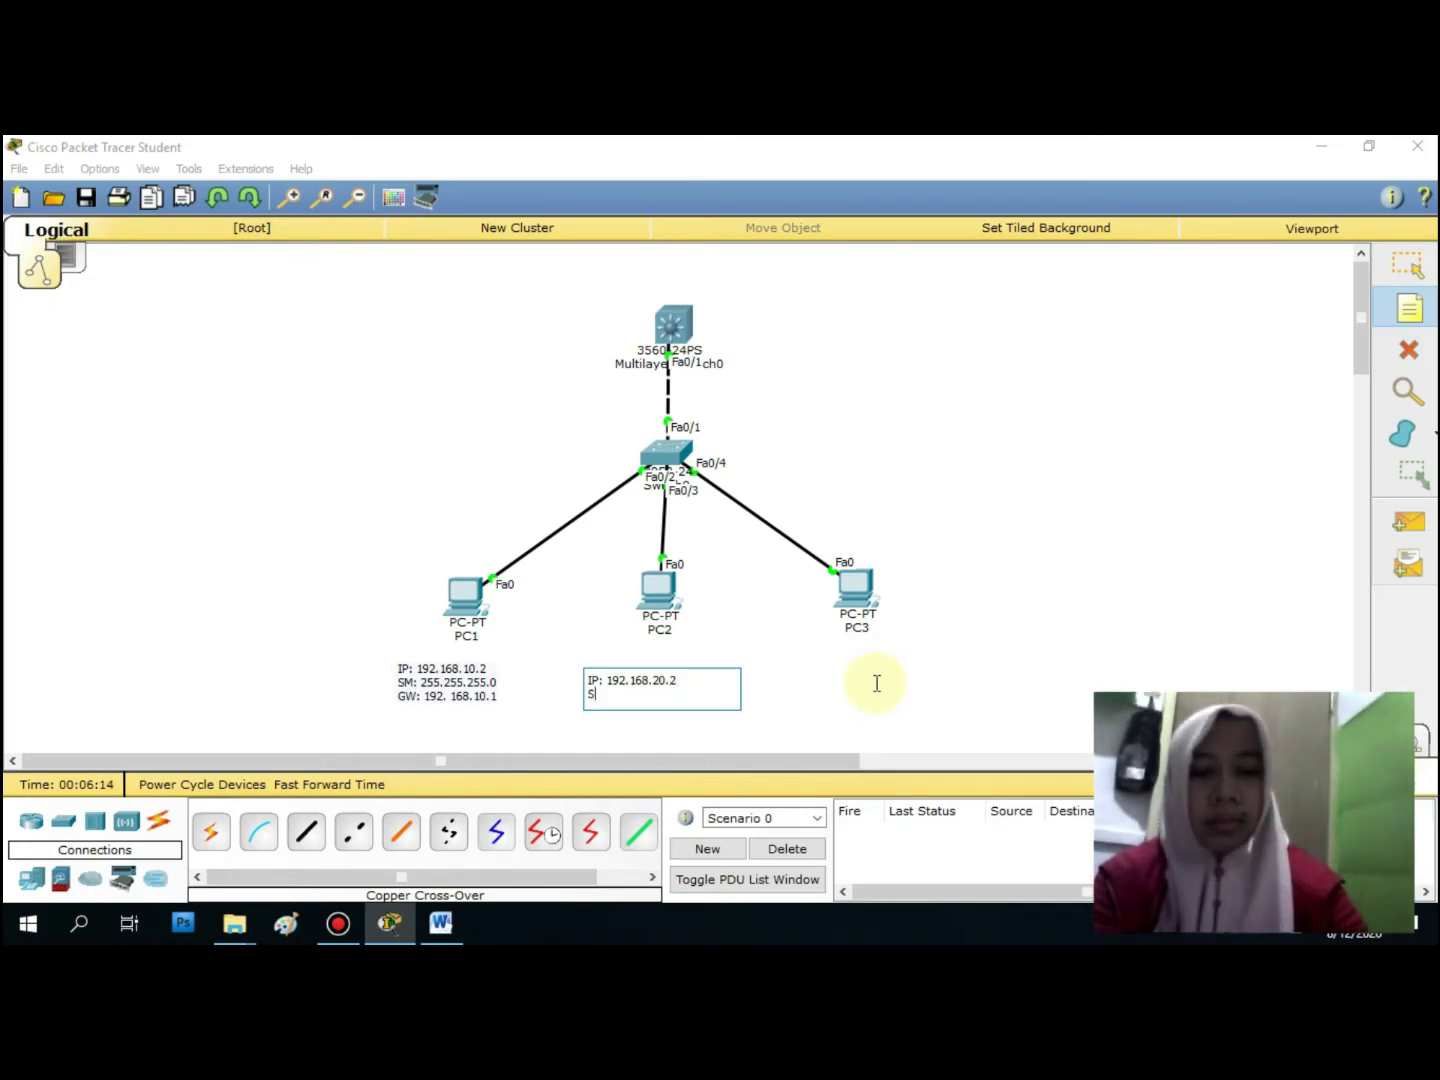
pyautogui.write('SM: 255.255.2')
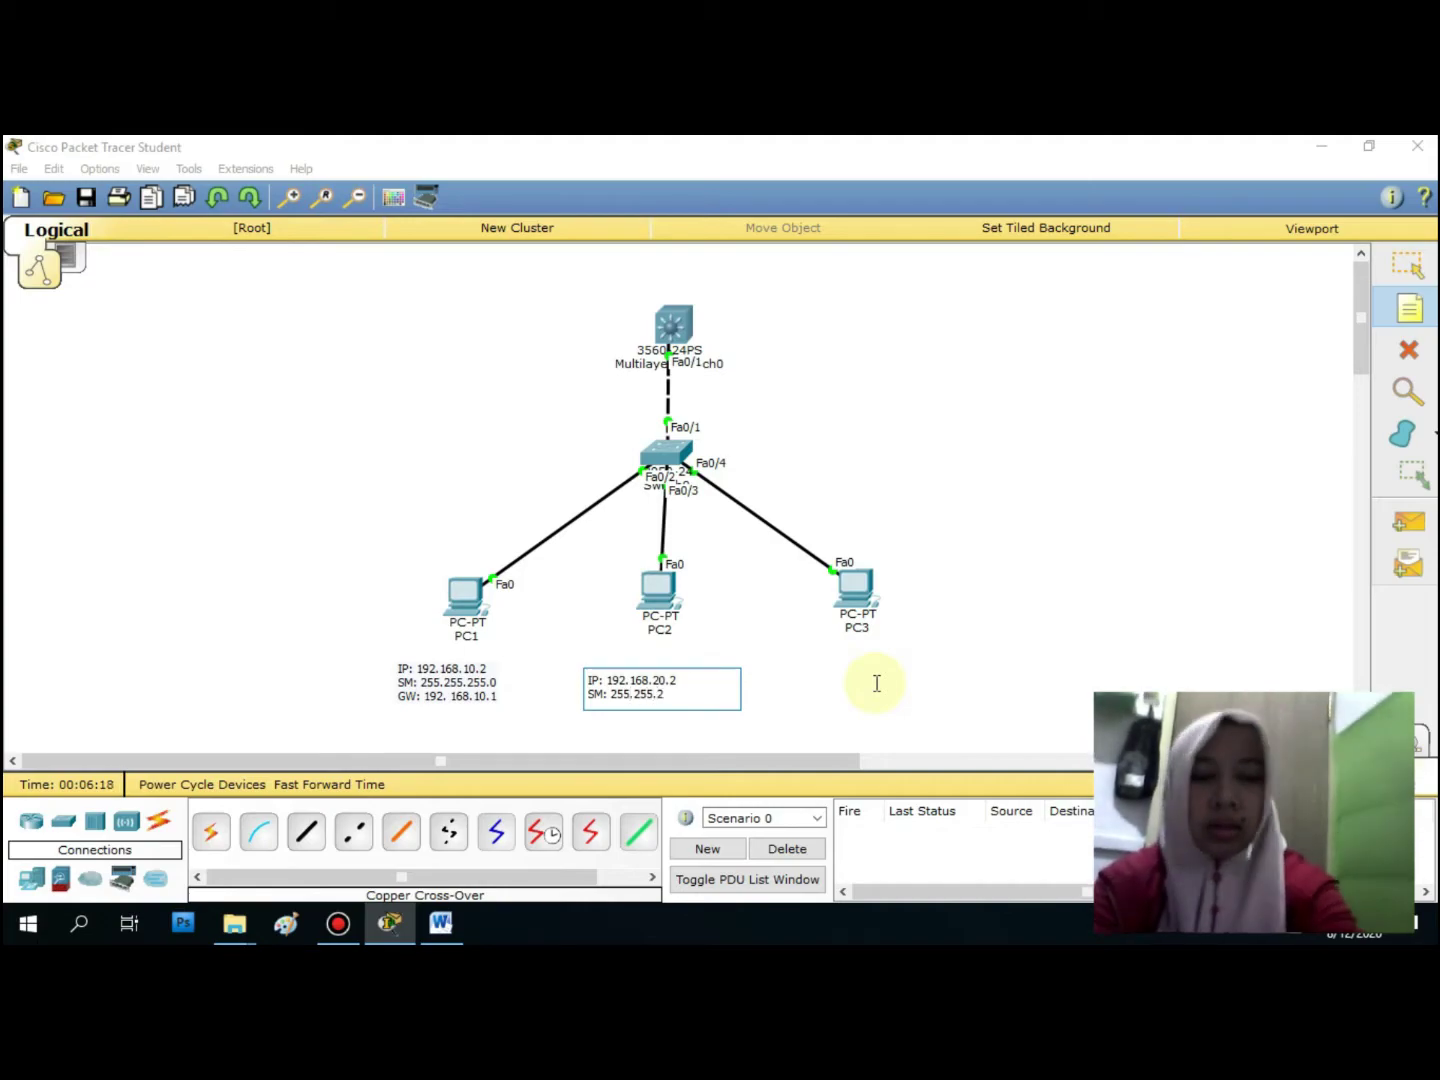
pyautogui.write('55.0')
pyautogui.press('Return')
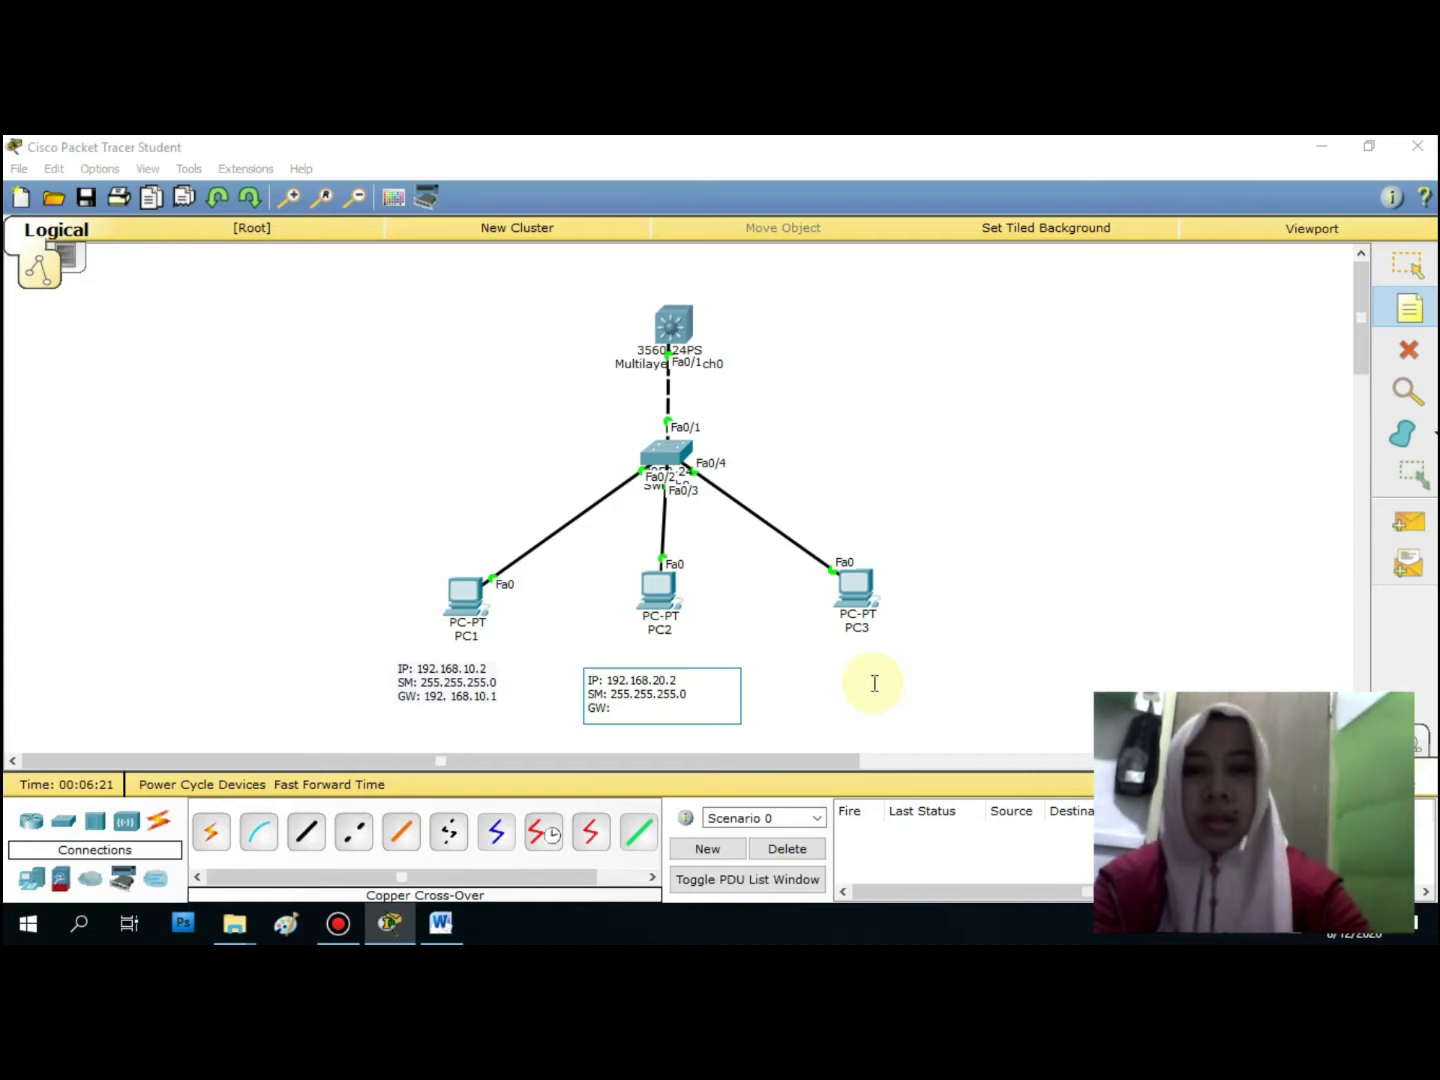
pyautogui.write('GW: 192.168.20.1')
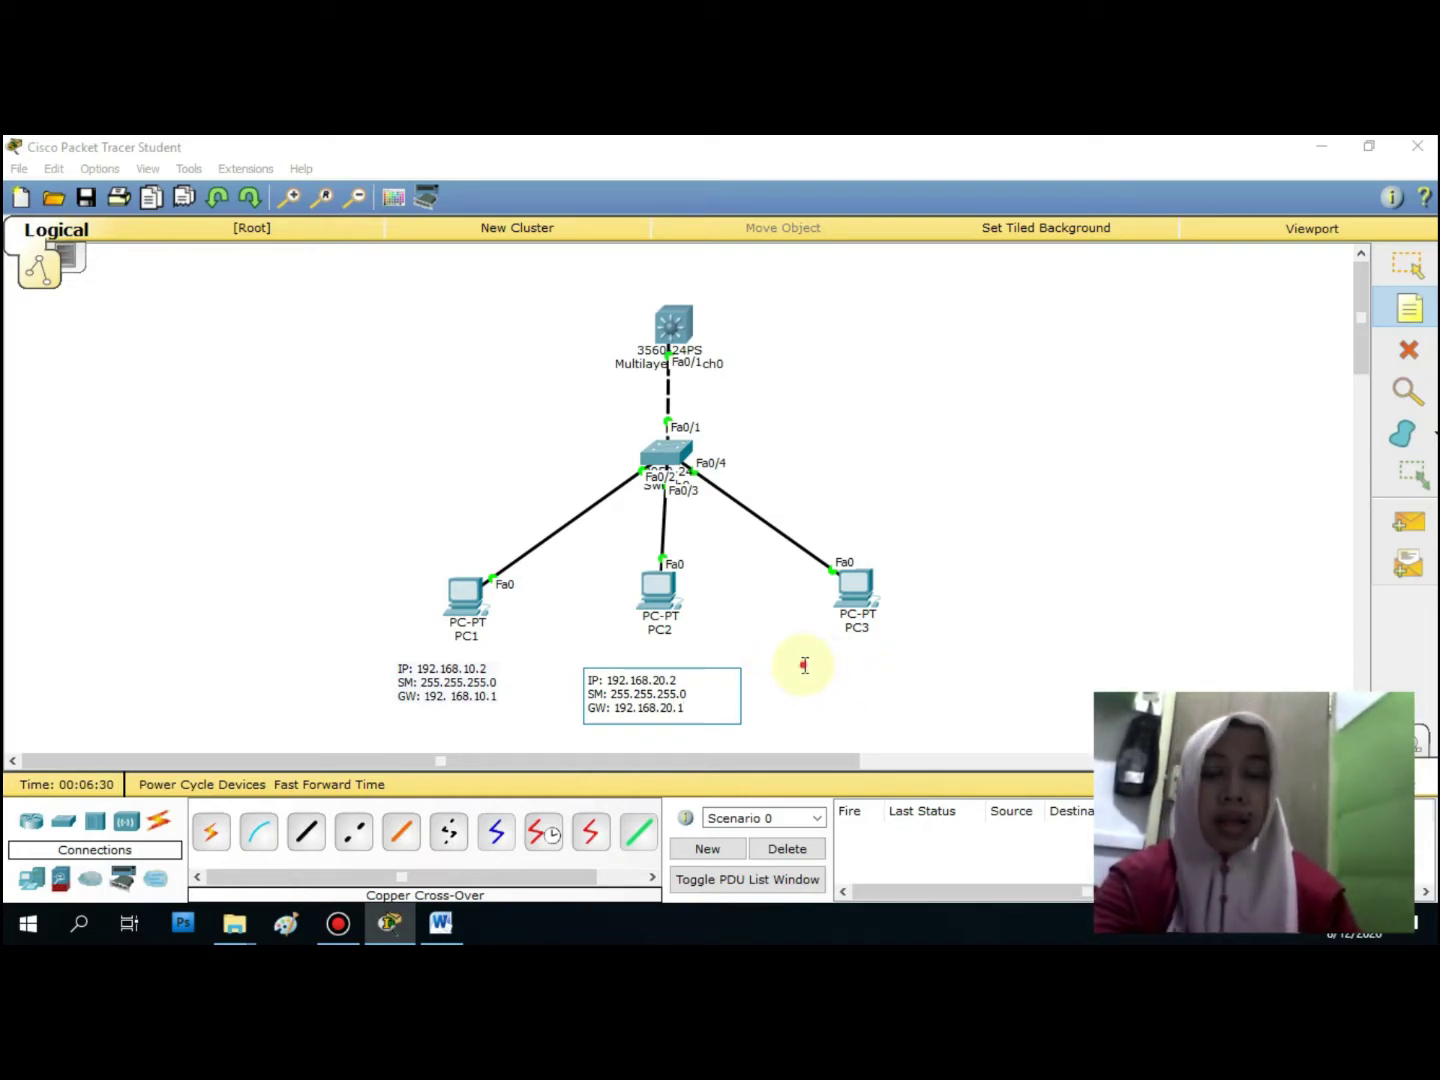
# Place a note below PC3 with the lines "IP: 192.168.30.2", "SM: 255.255.255.0" and "GW: 192.168.30.1"
pyautogui.click(804, 665)
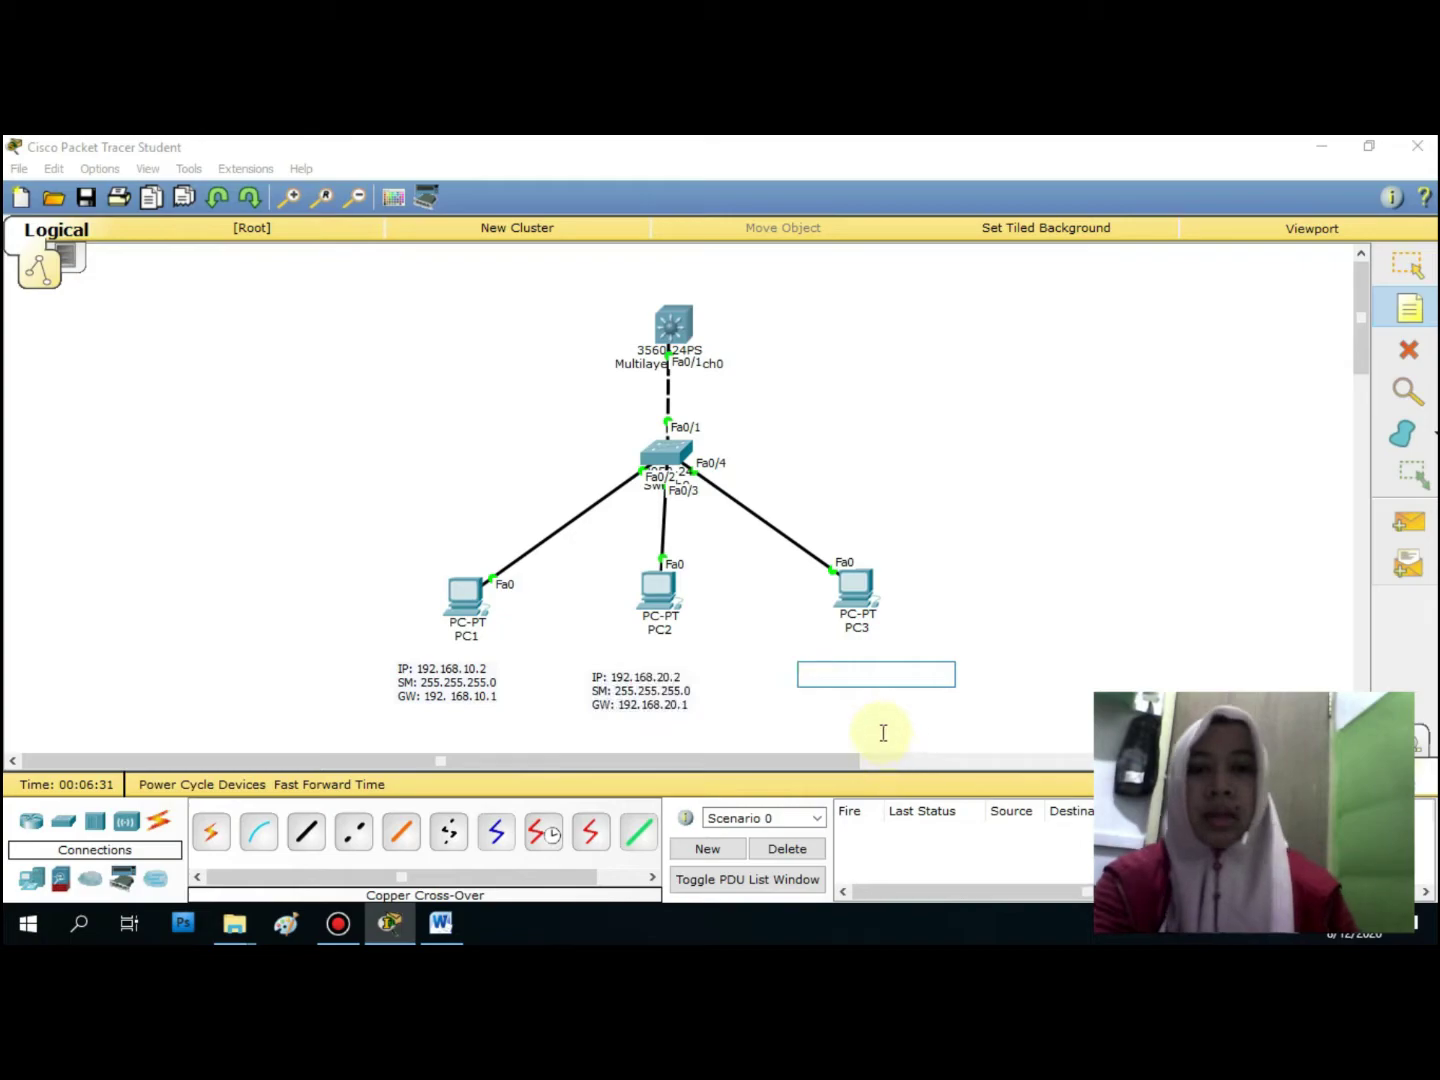
pyautogui.write('IP: 192')
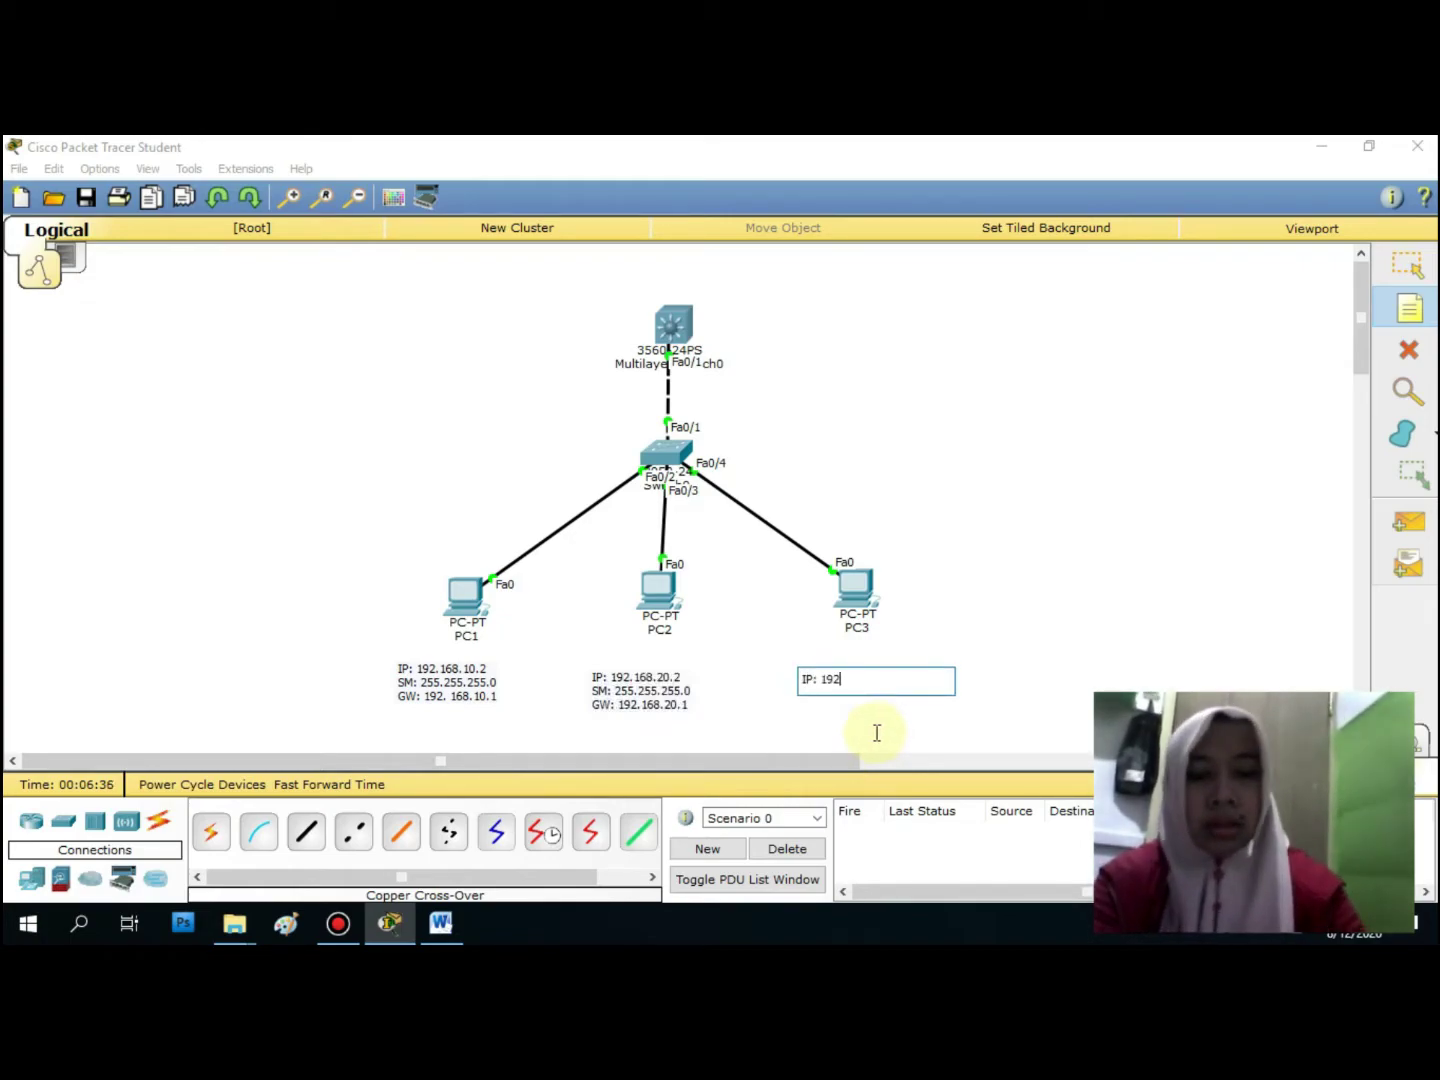
pyautogui.write('.168.30.2')
pyautogui.press('Return')
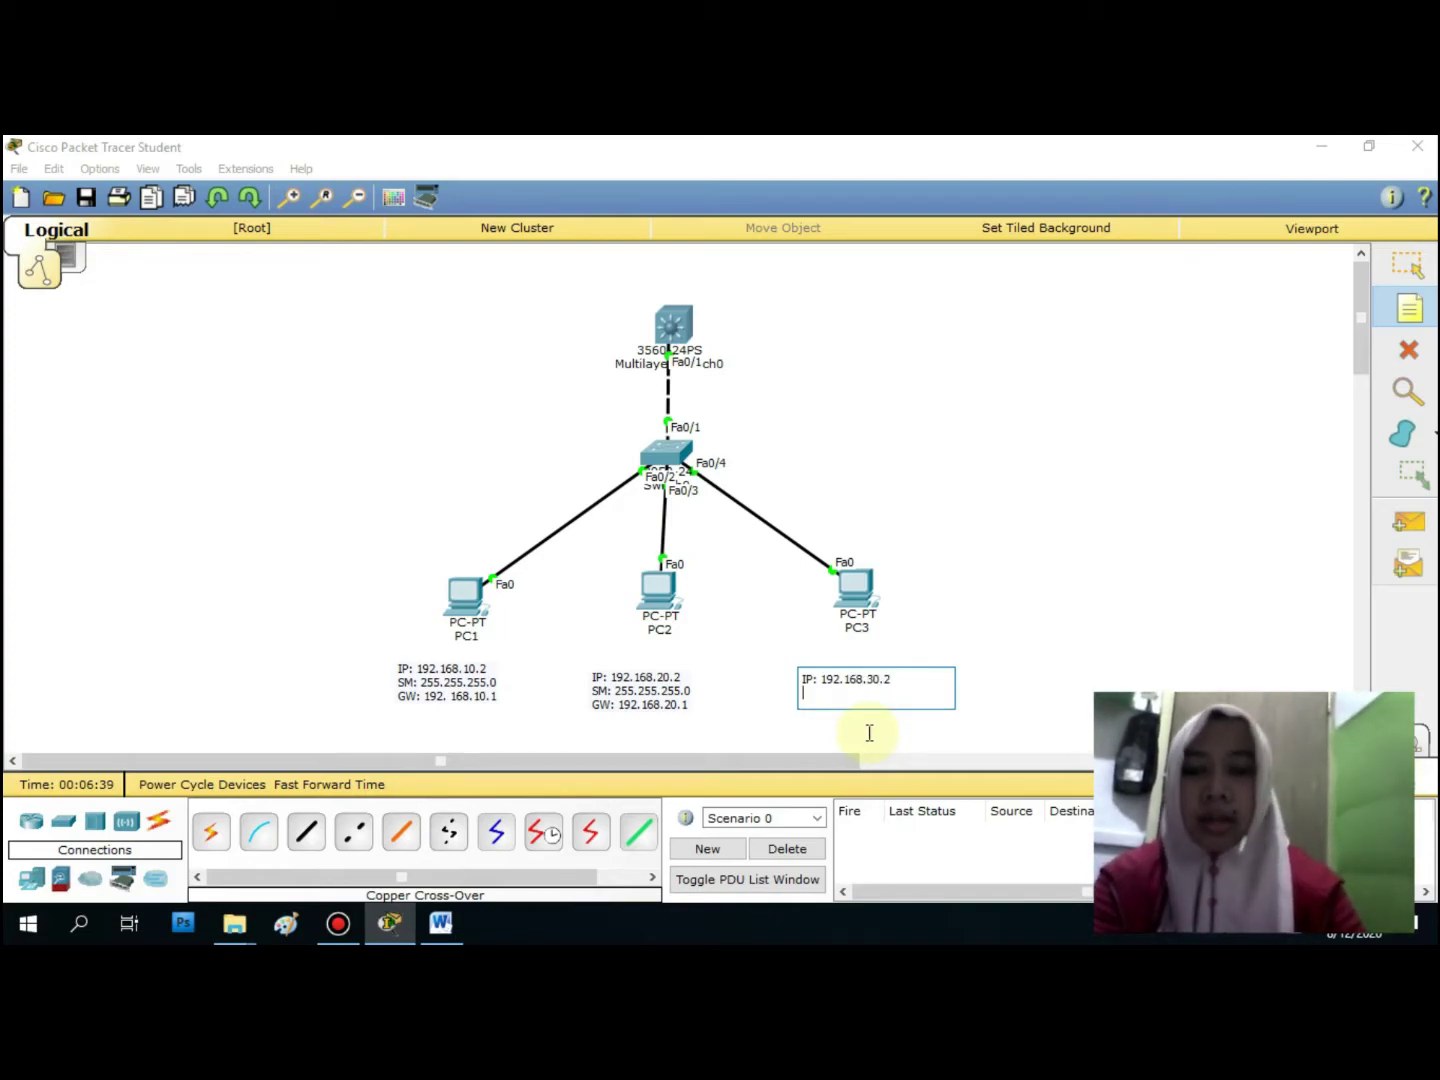
pyautogui.write('SM: 255.255.255.0')
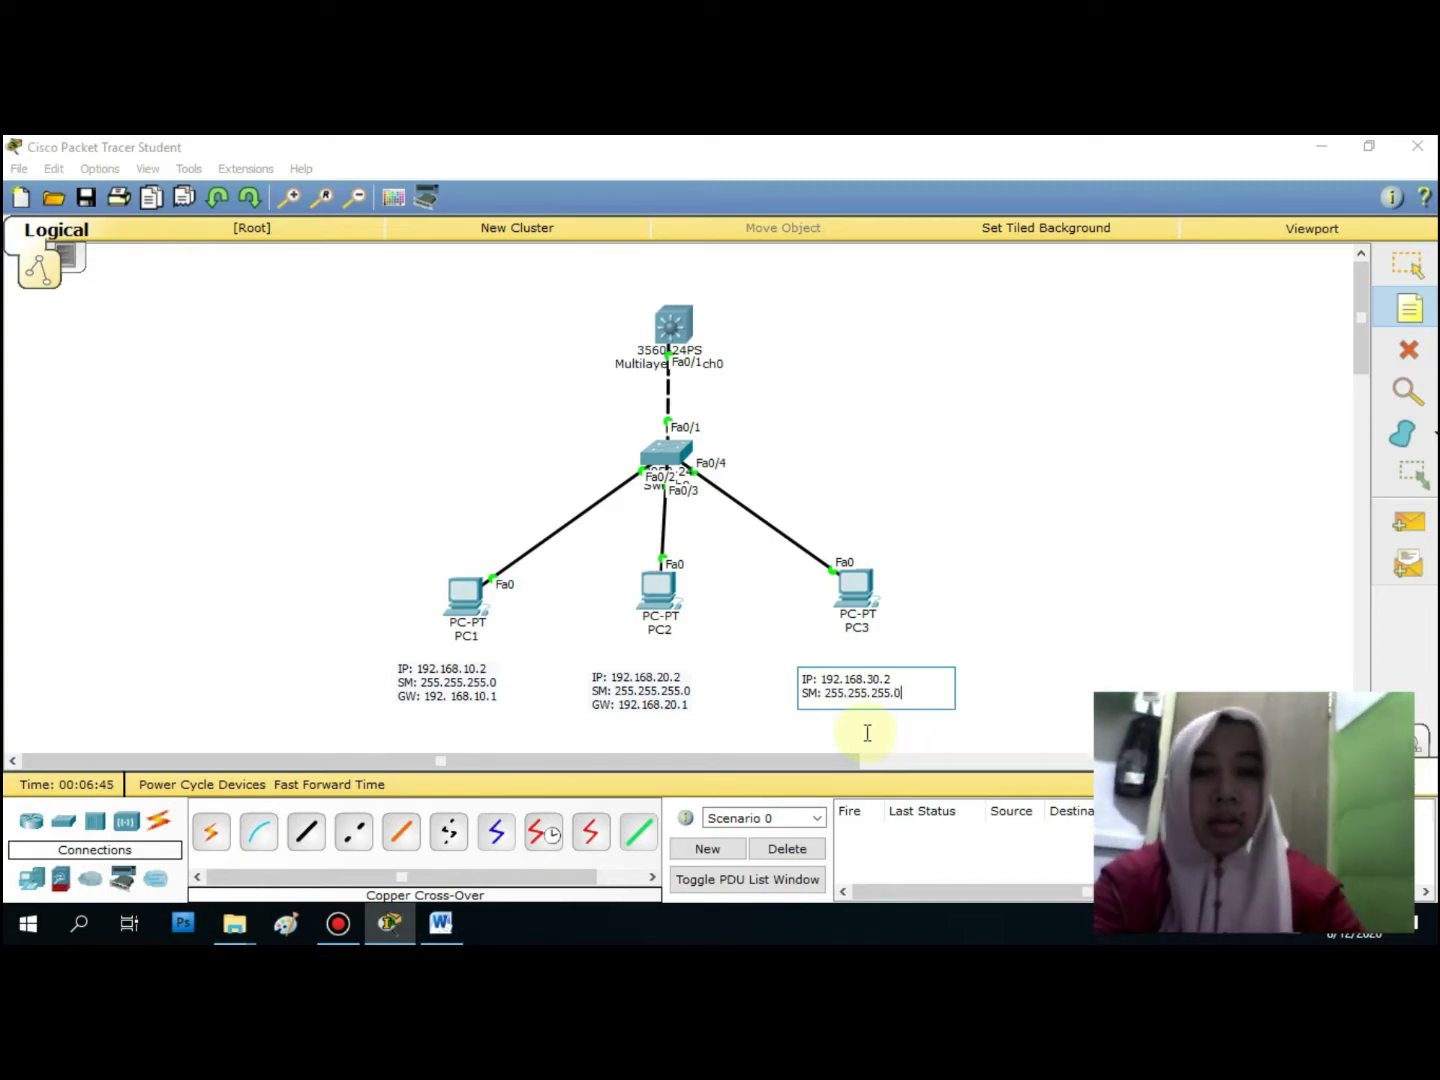
pyautogui.press('Return')
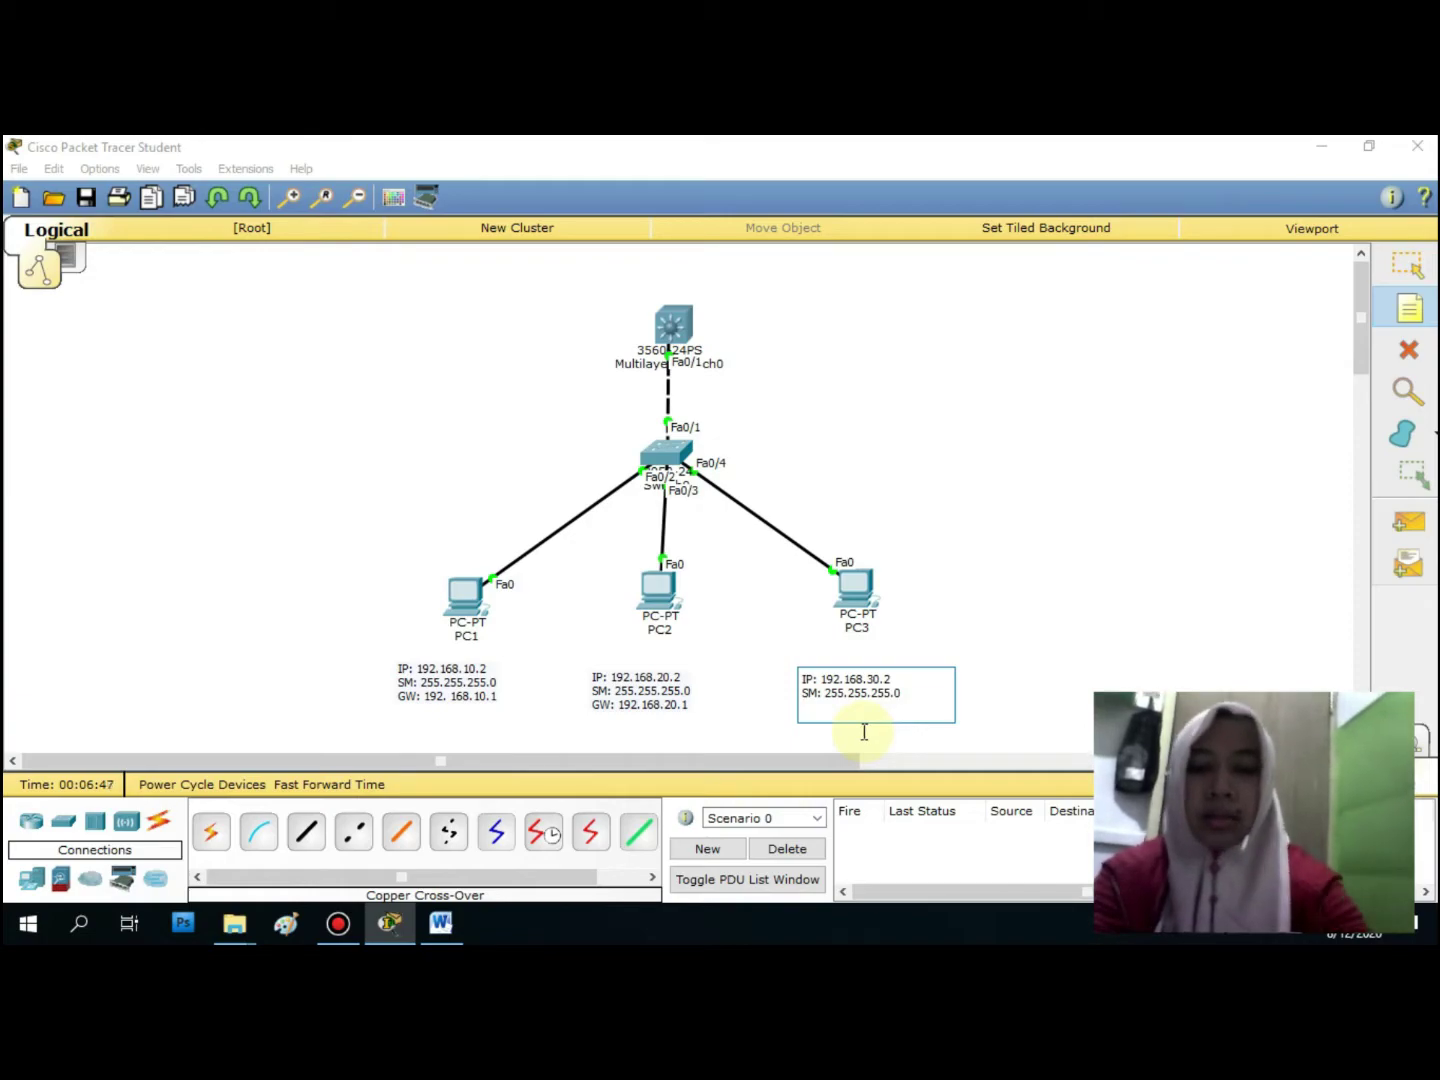
pyautogui.write('GW: 192.168.30.1')
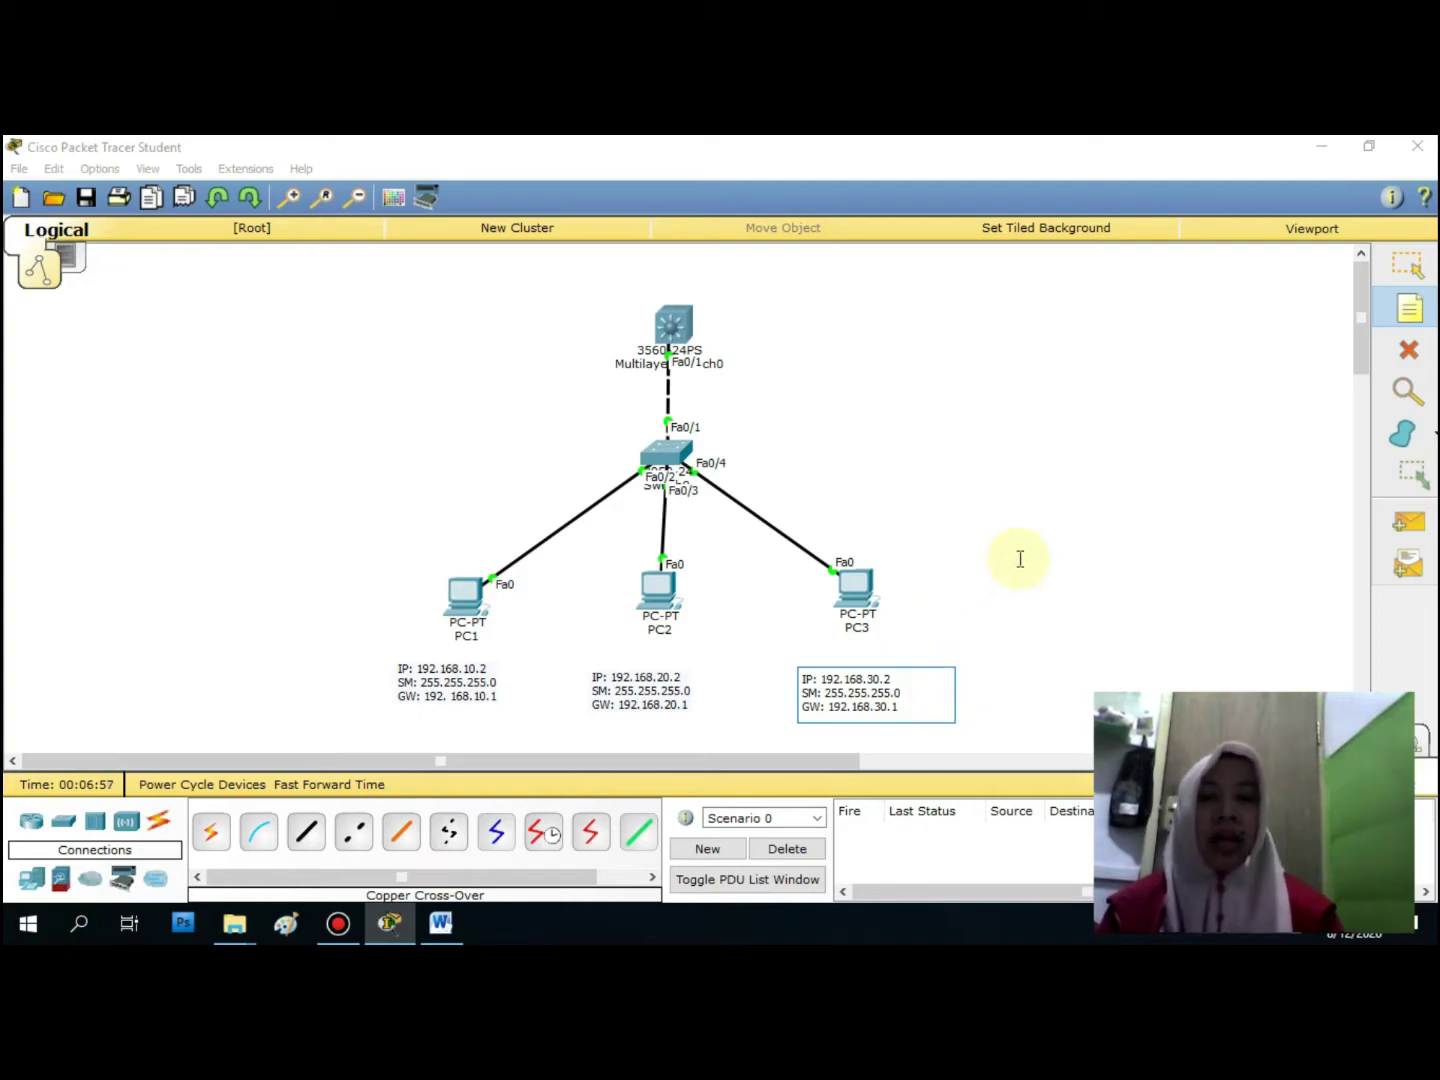
# Move the address notes of PC3, PC2 and PC1 up so each sits directly beneath its PC
pyautogui.click(1416, 277)
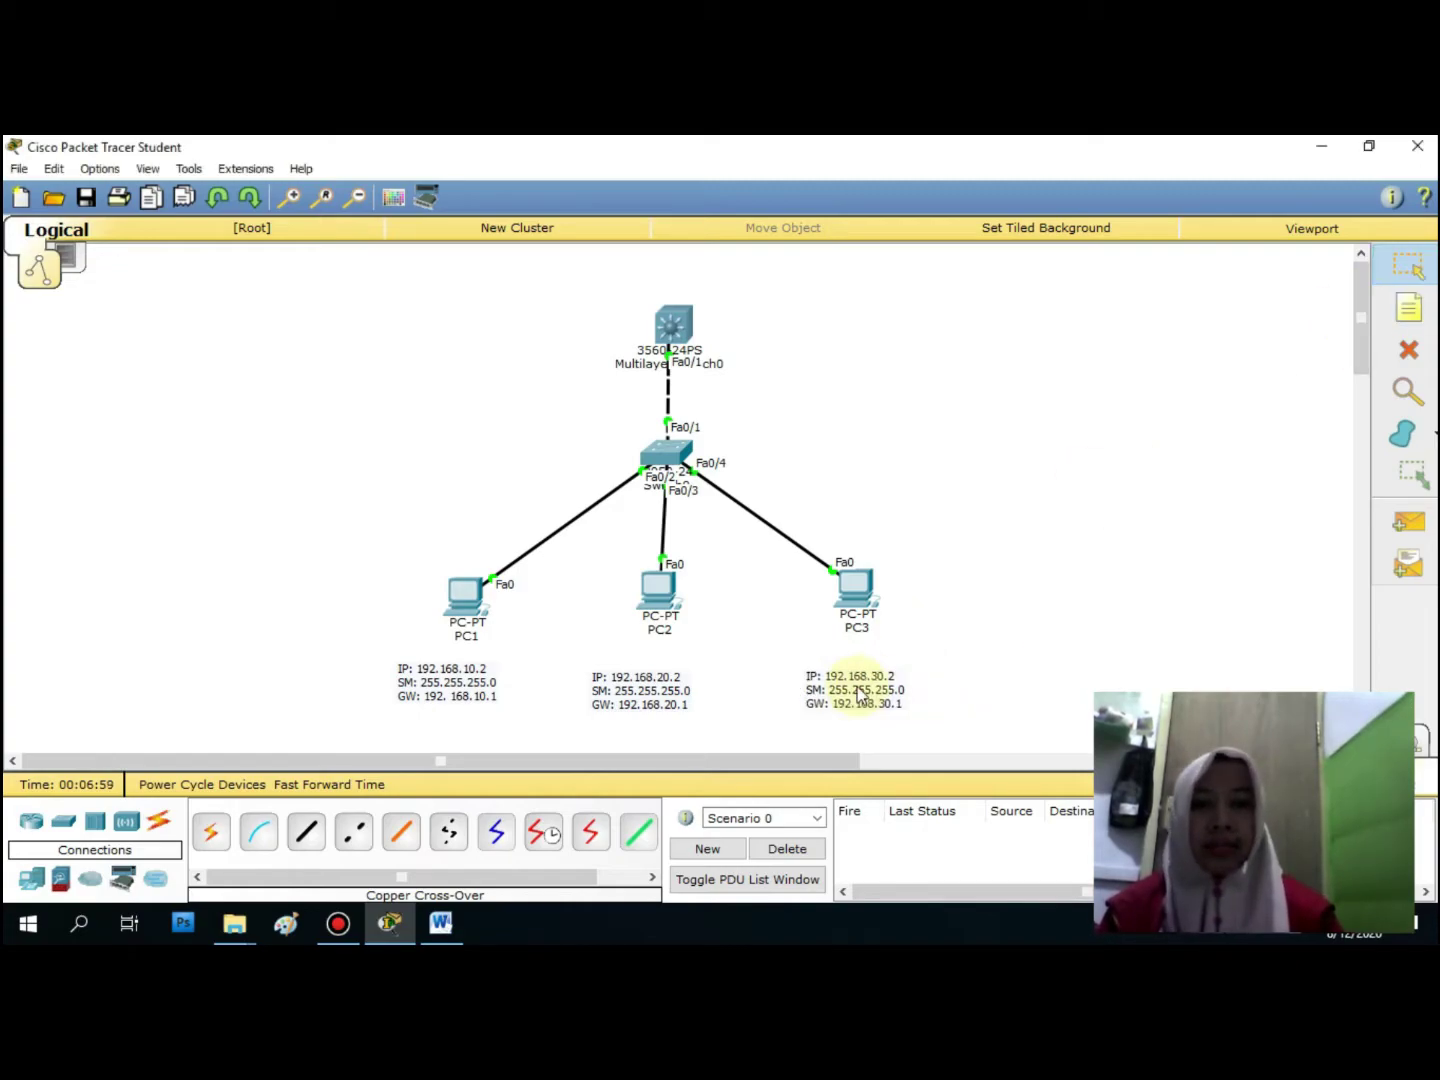
pyautogui.moveTo(855, 700); pyautogui.dragTo(860, 681)
pyautogui.moveTo(653, 703); pyautogui.dragTo(673, 682)
pyautogui.moveTo(478, 688); pyautogui.dragTo(503, 676)
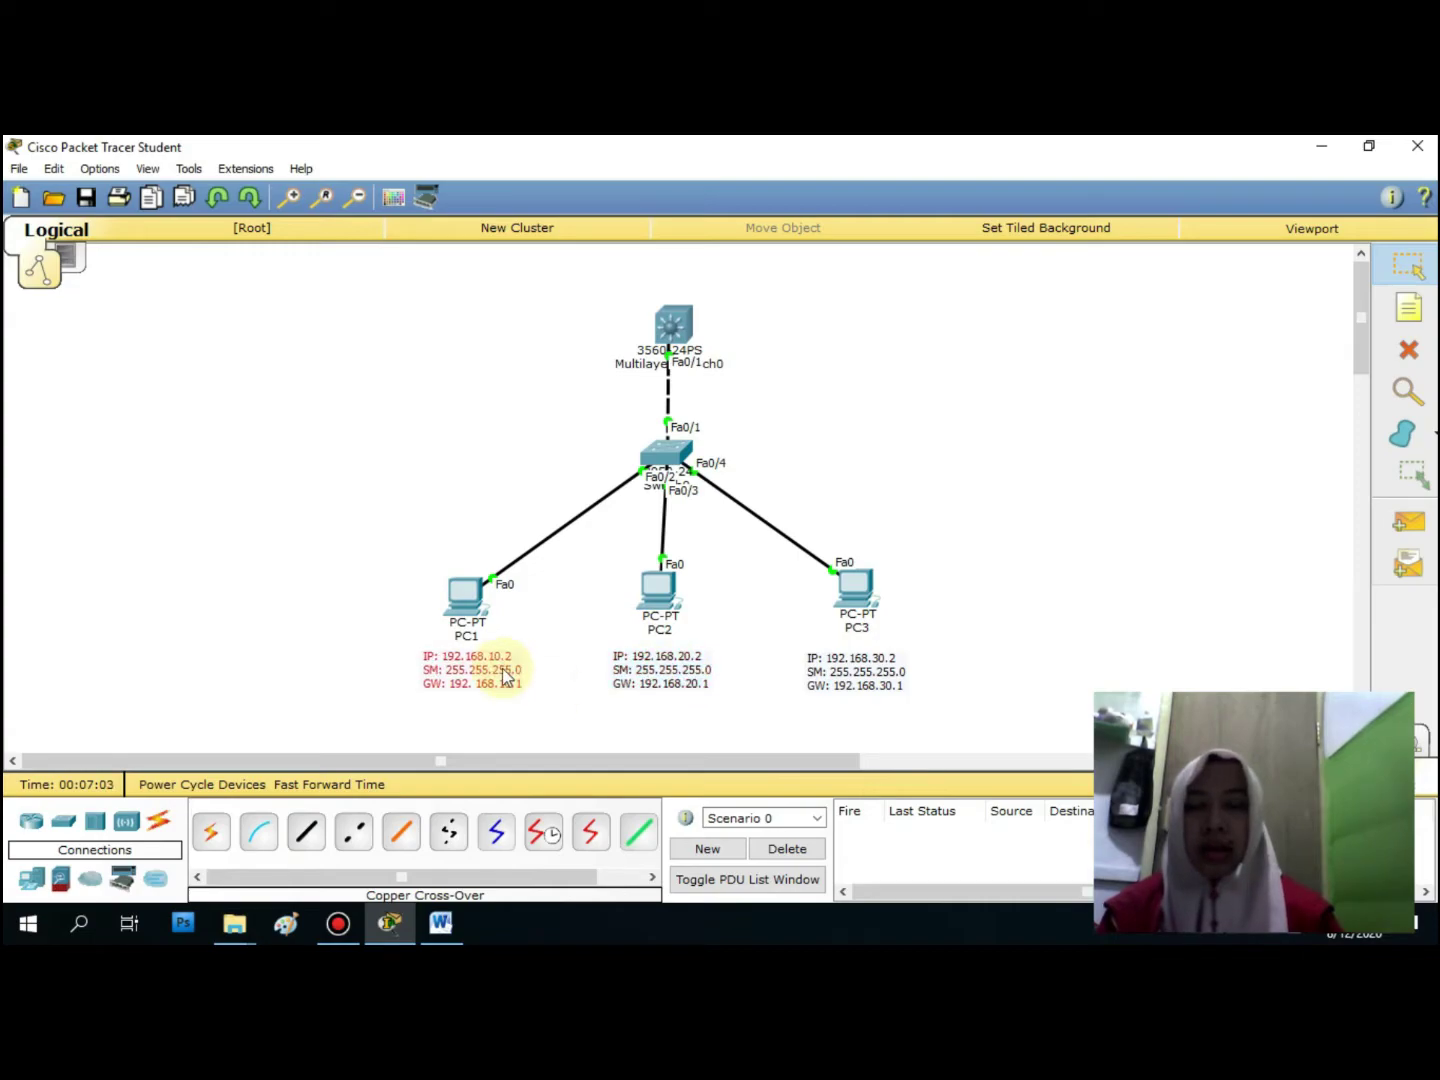
# Place a note "VLAN 10" above PC1 and a note "VLAN 20" to the right of PC2
pyautogui.click(1412, 308)
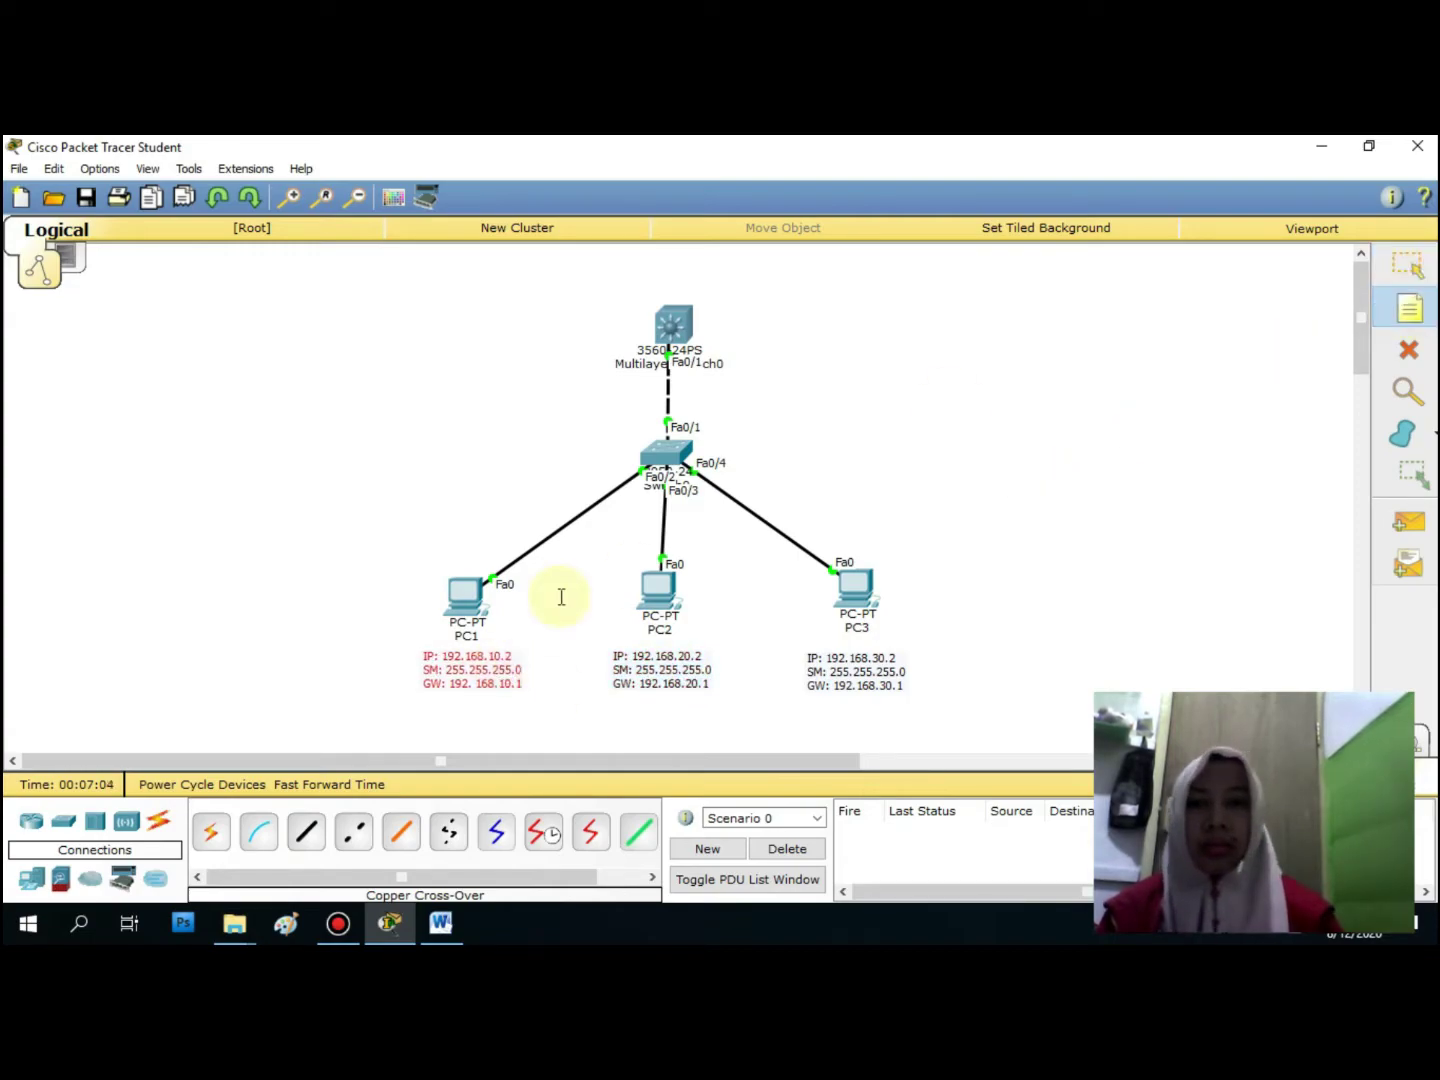
pyautogui.click(443, 556)
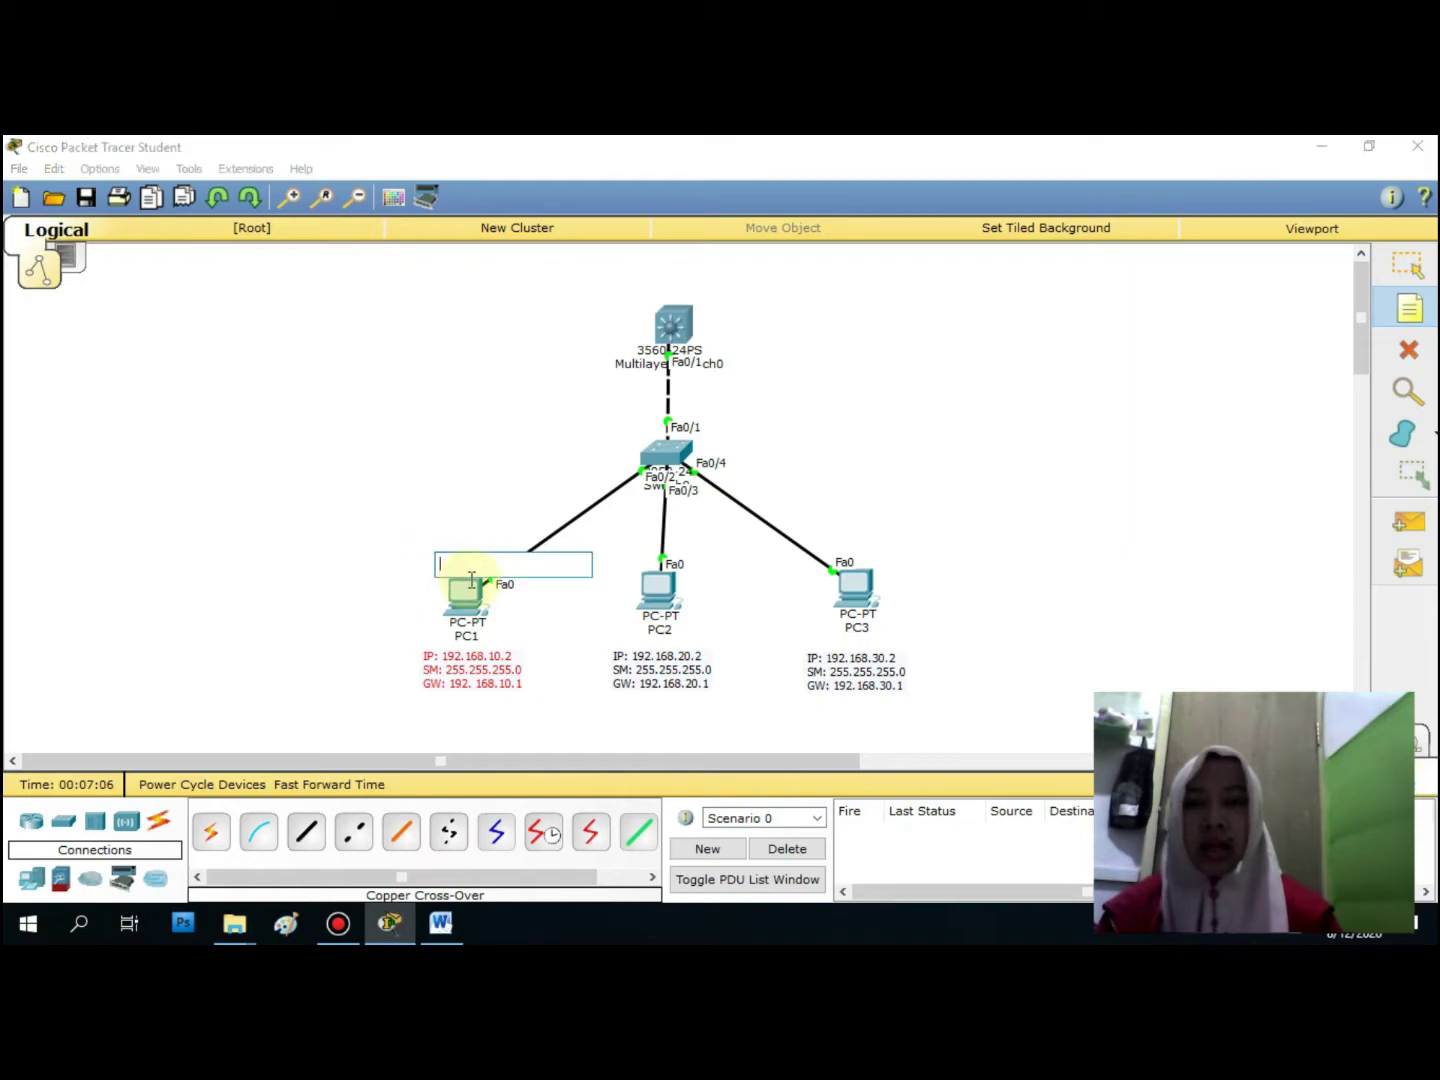
pyautogui.write('vA')
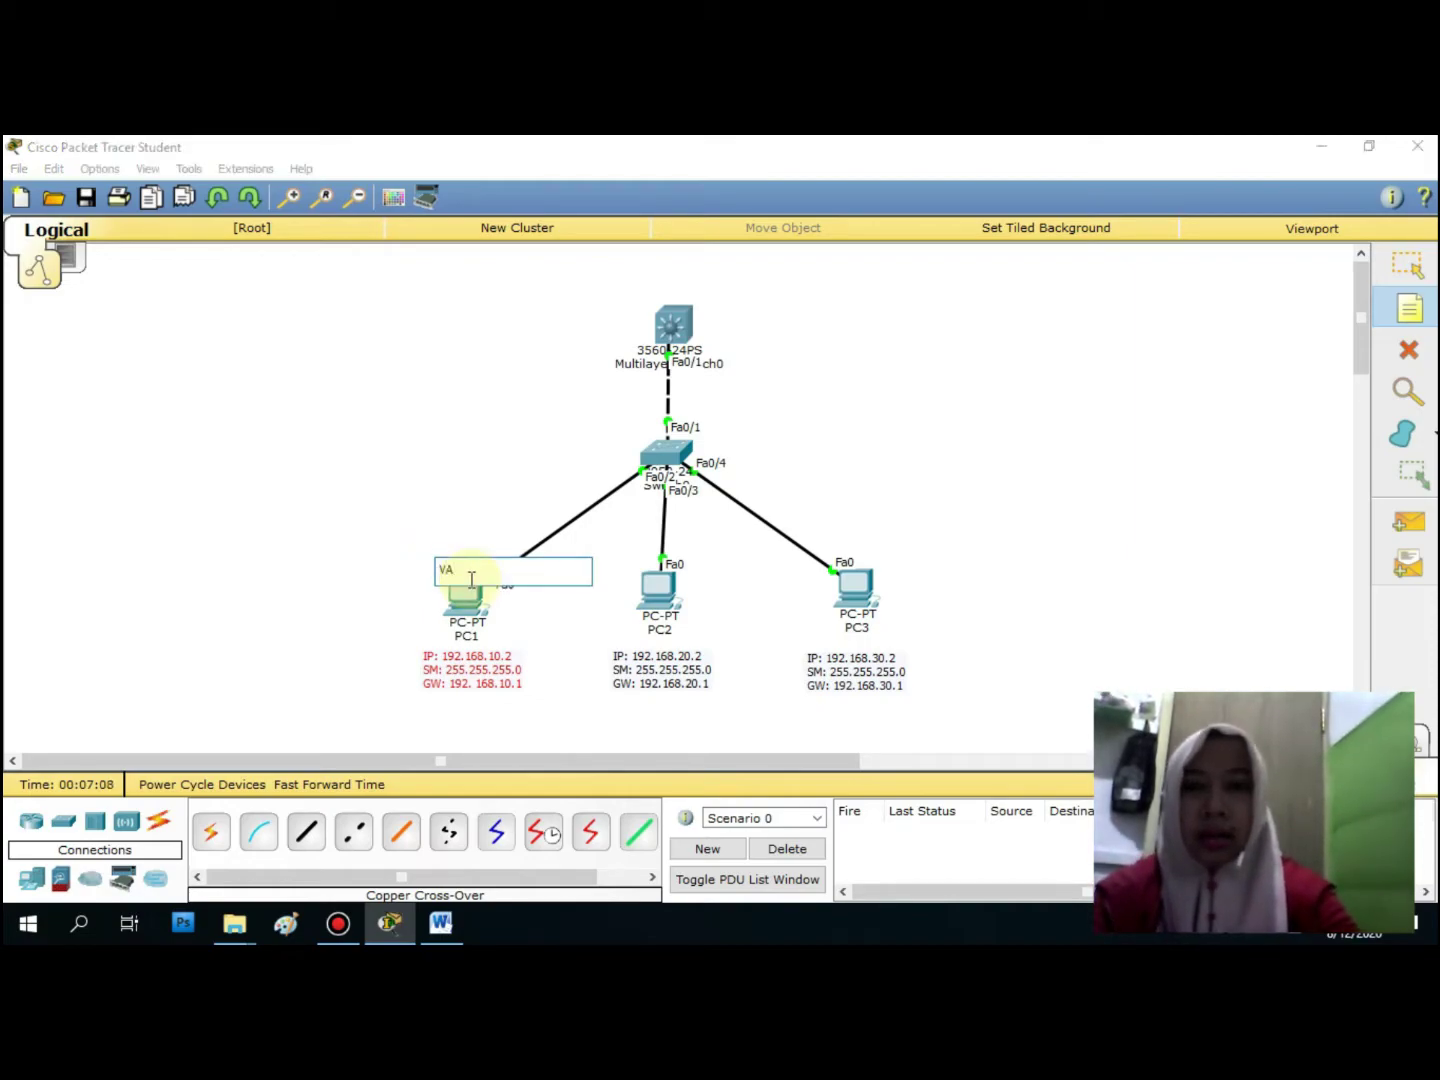
pyautogui.write('LAN 10')
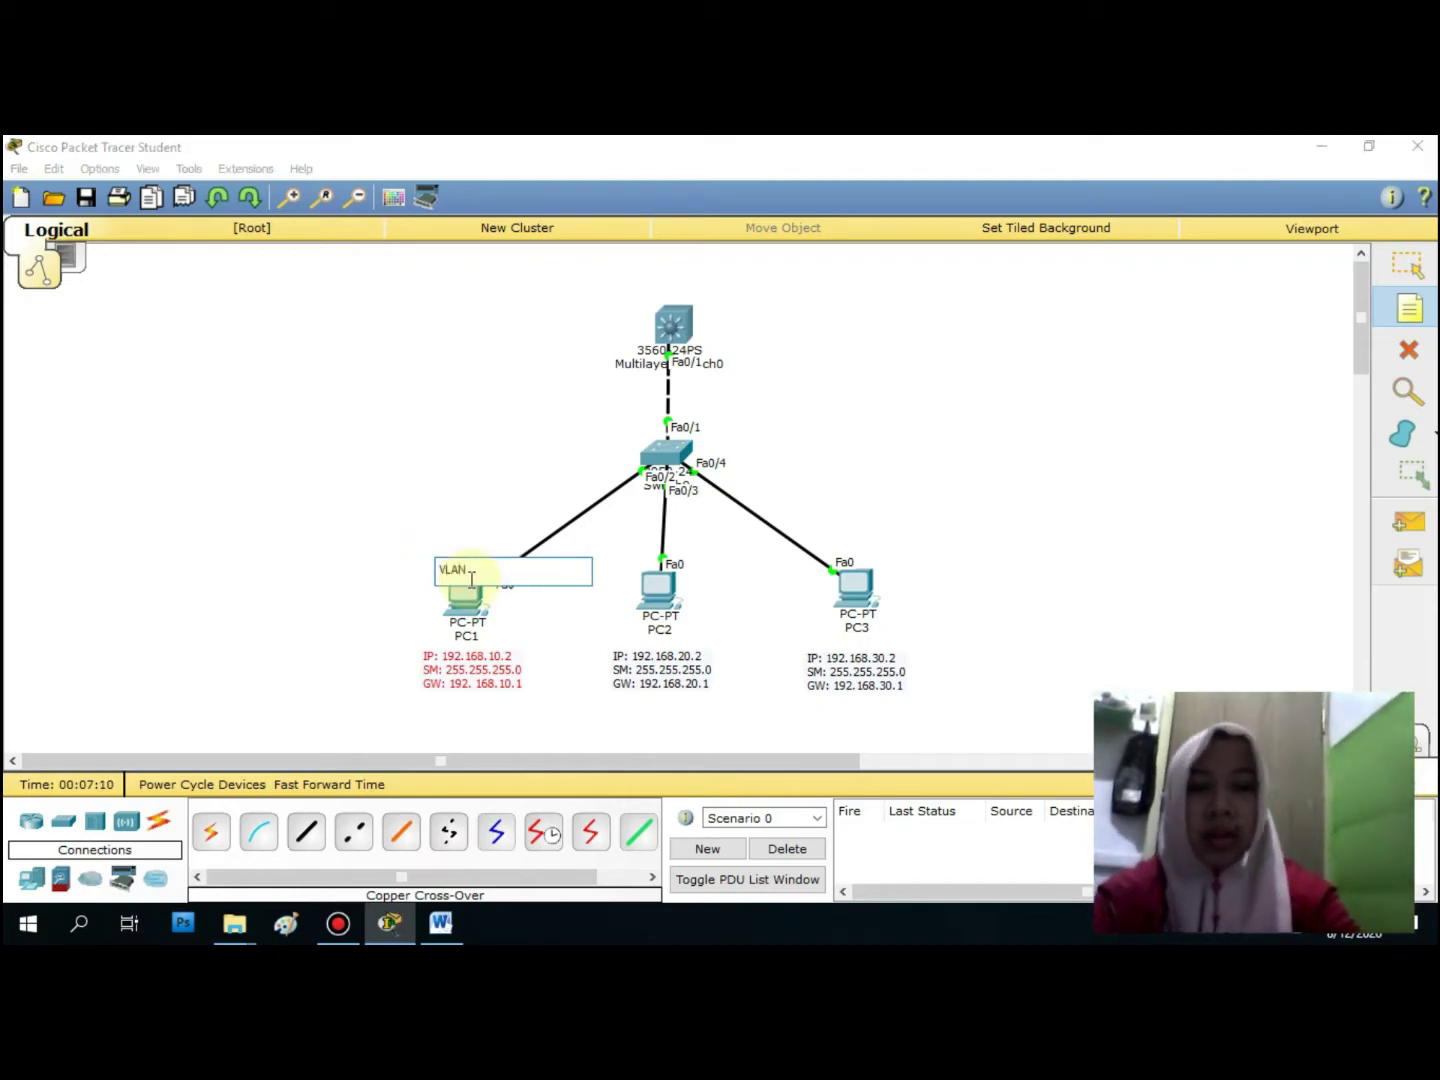
pyautogui.click(691, 586)
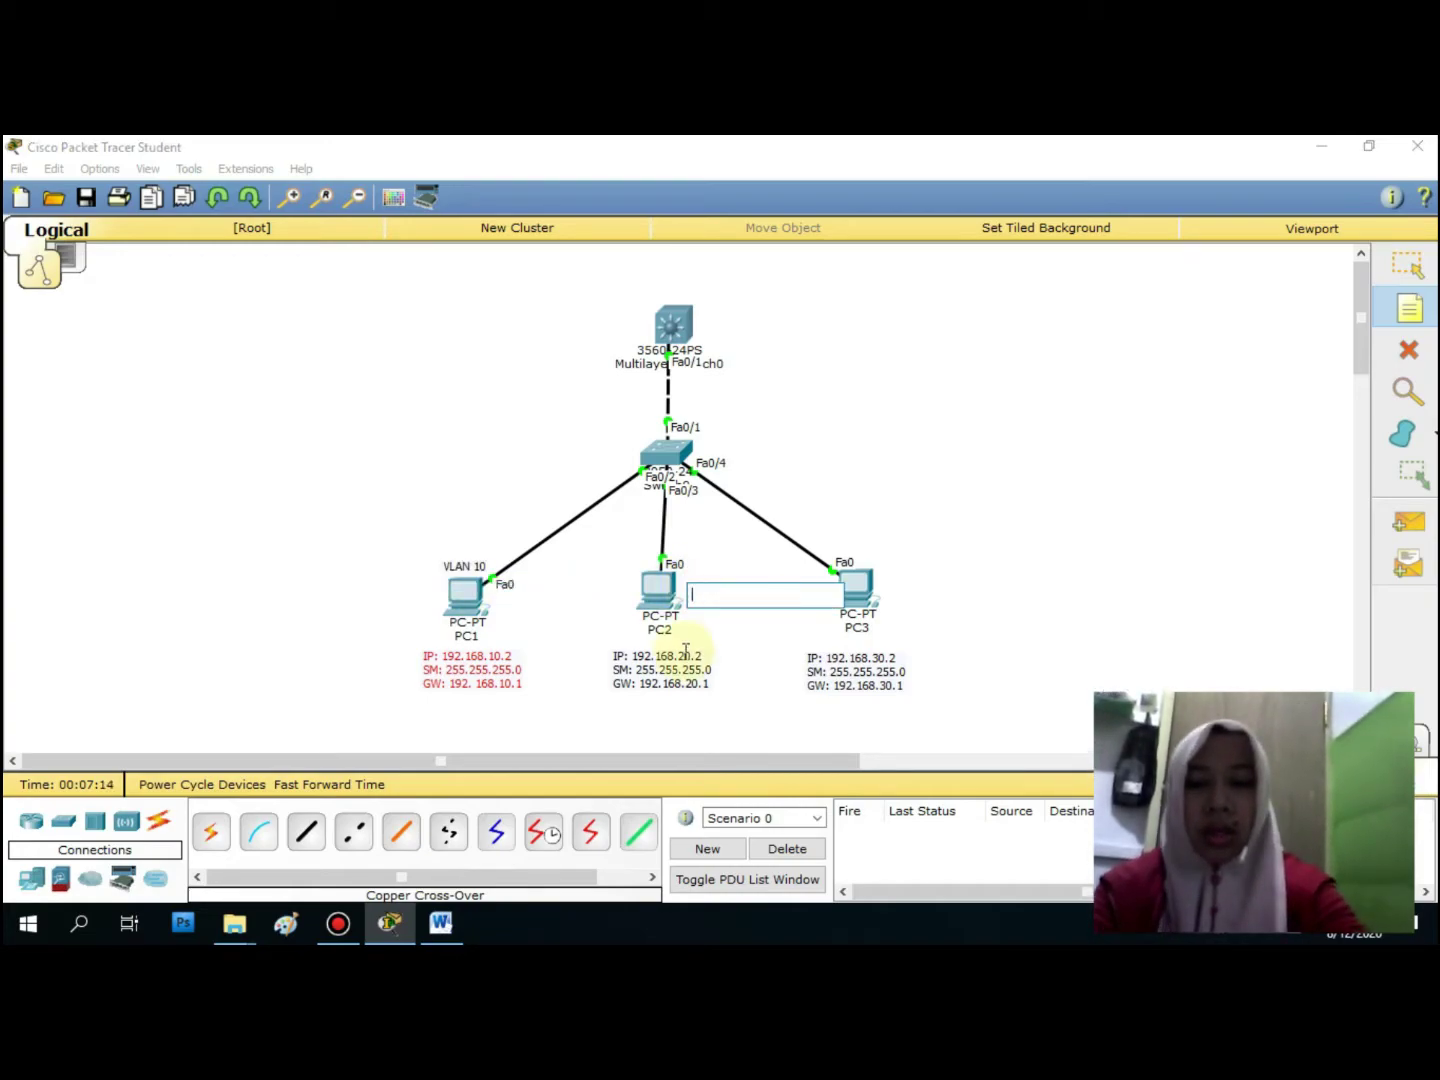
pyautogui.write('VLAN 20')
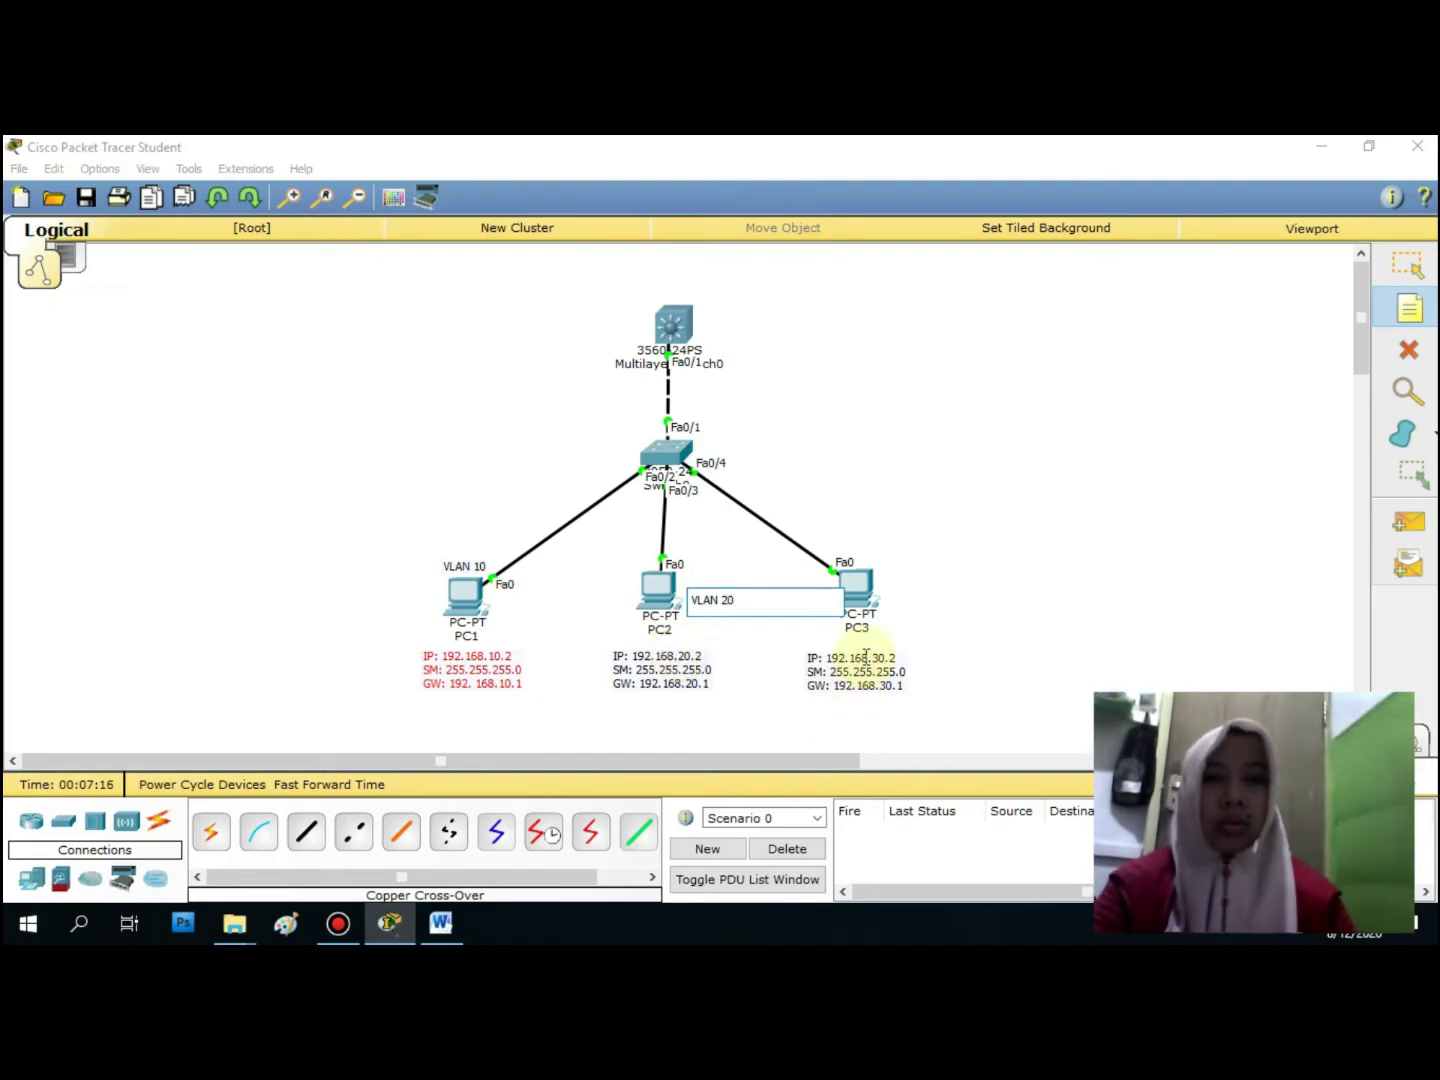
# Place a note reading "VLAN 30" above PC3
pyautogui.click(826, 531)
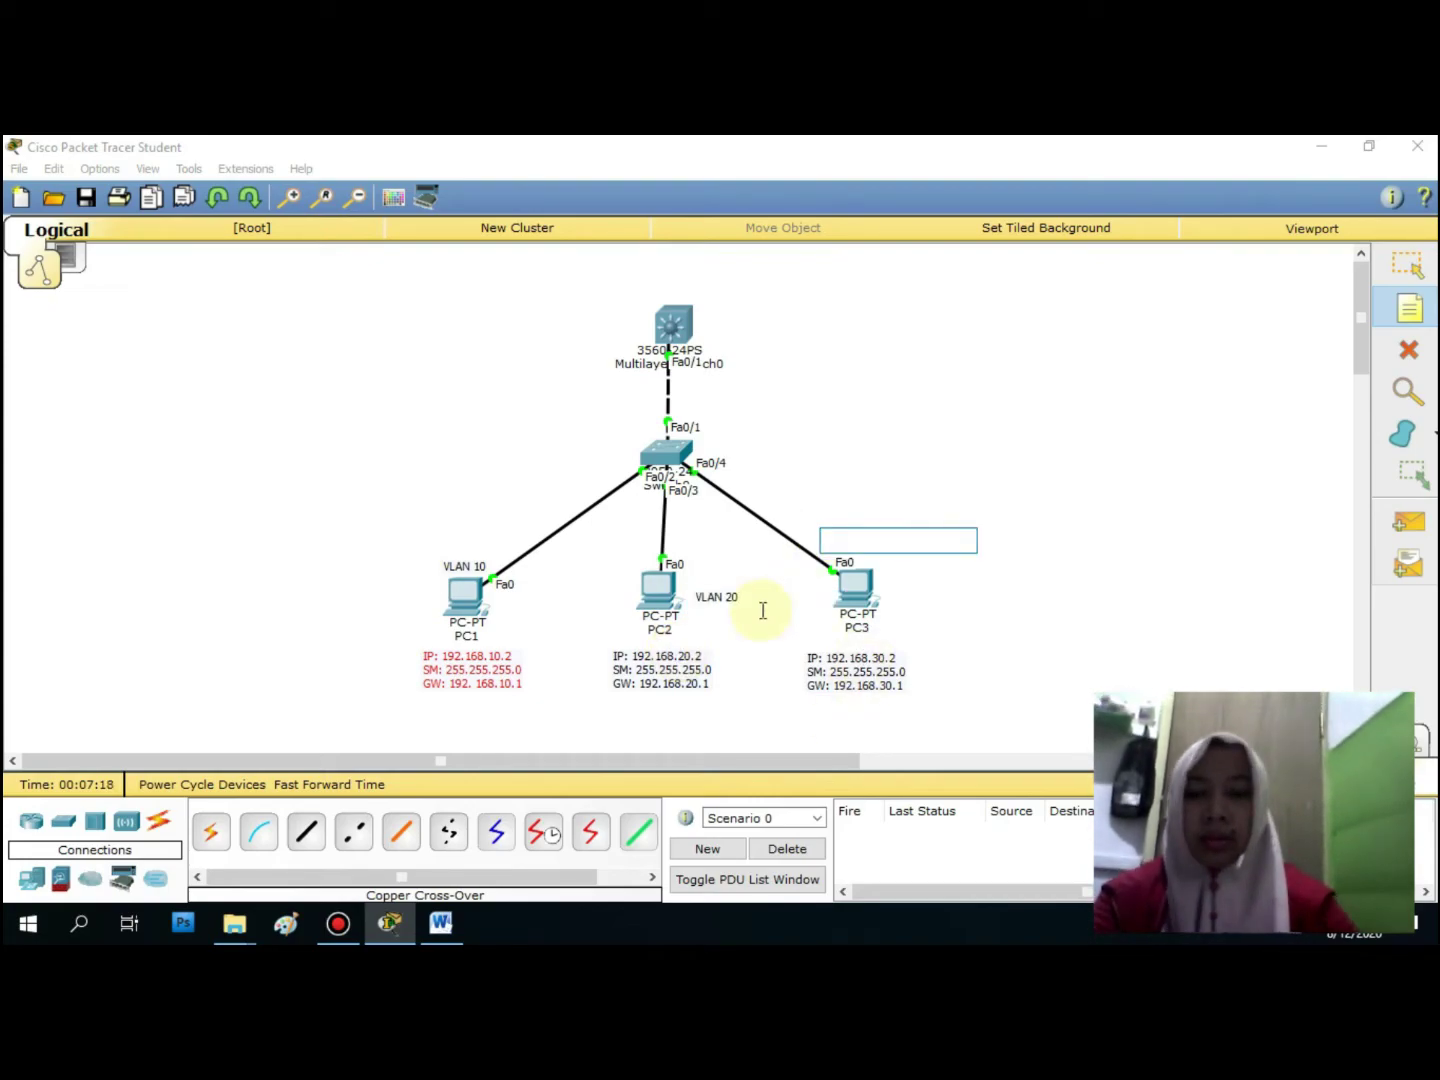
pyautogui.write('vLQN 30')
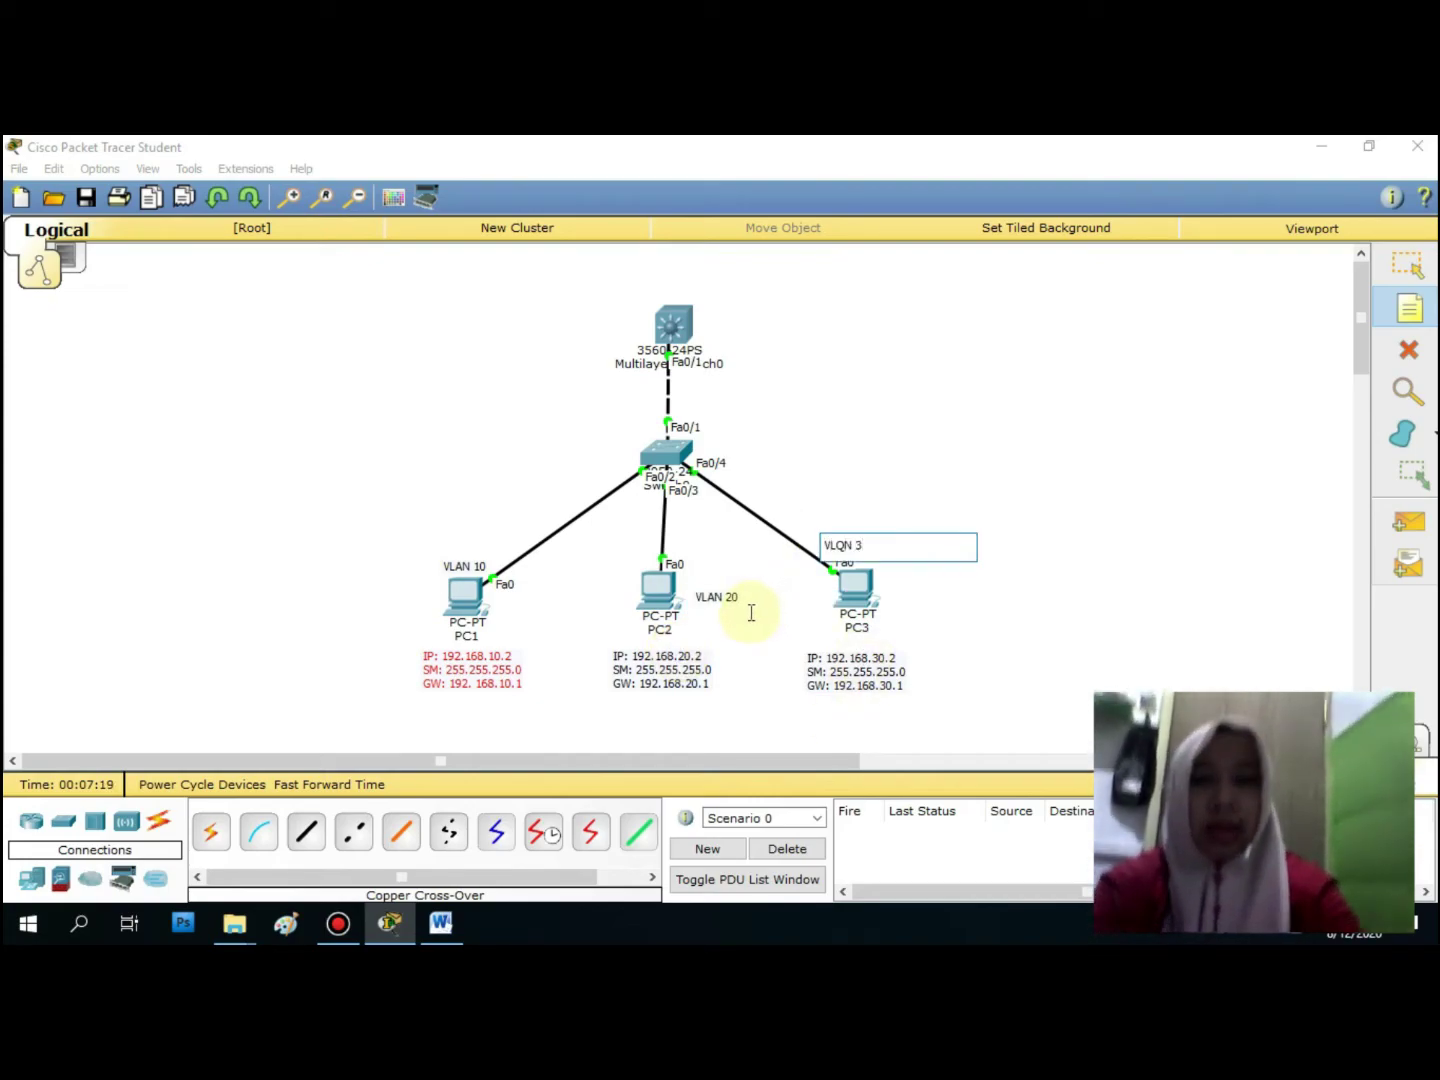
pyautogui.press('BackSpace')
pyautogui.press('BackSpace')
pyautogui.press('BackSpace')
pyautogui.press('BackSpace')
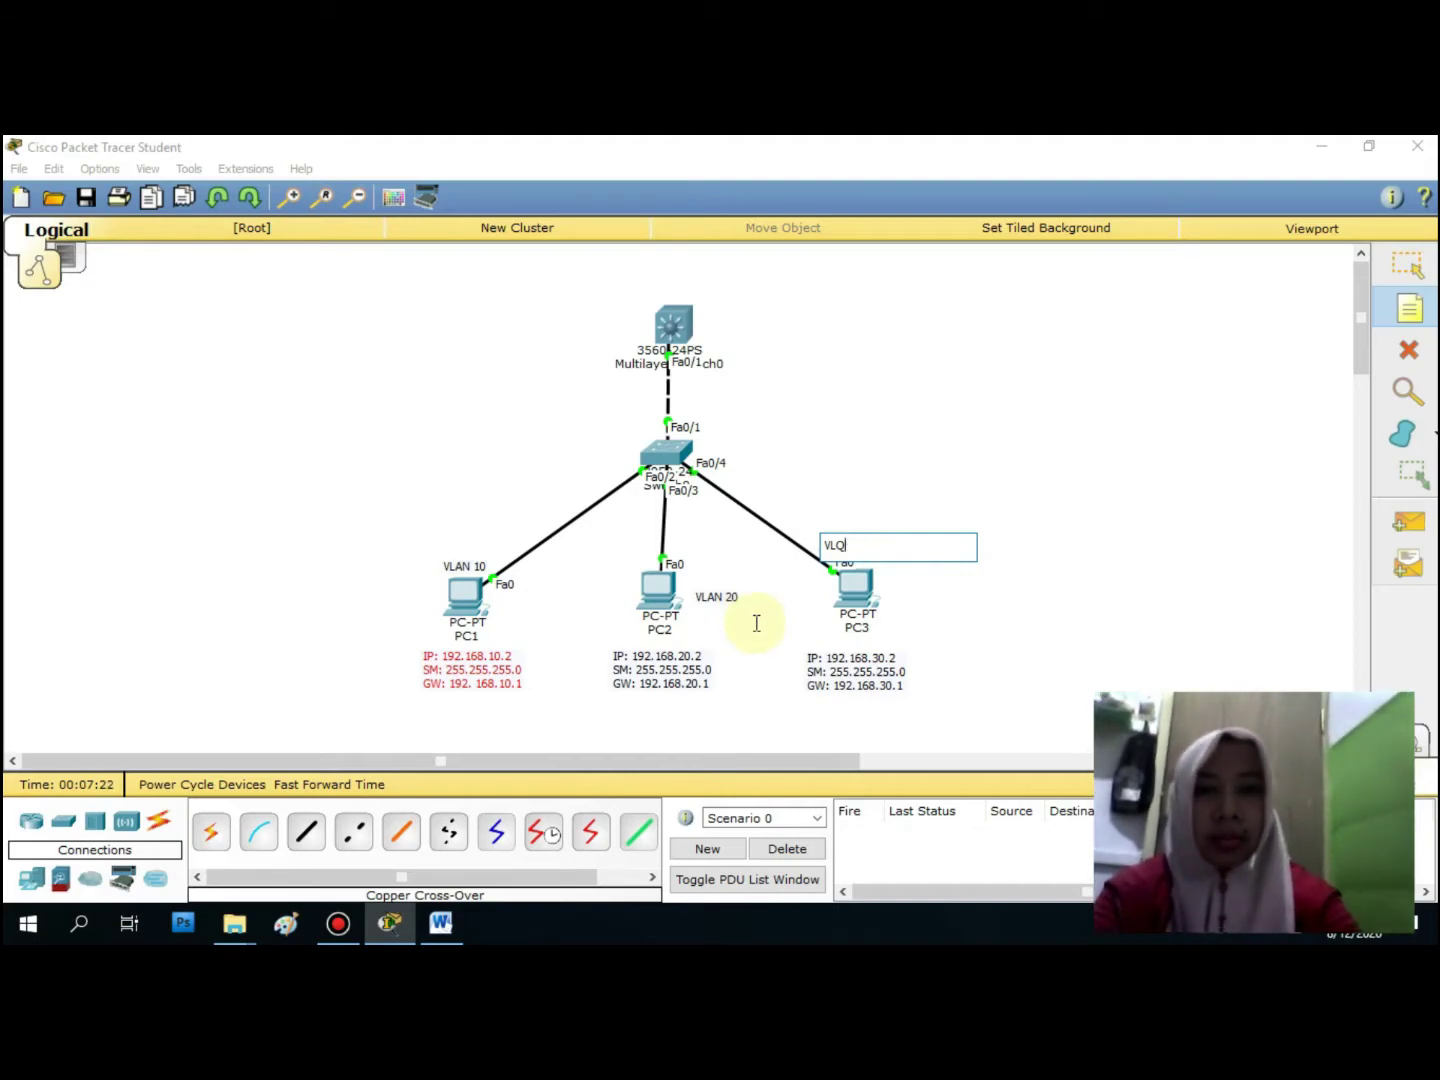
pyautogui.write('AN 30')
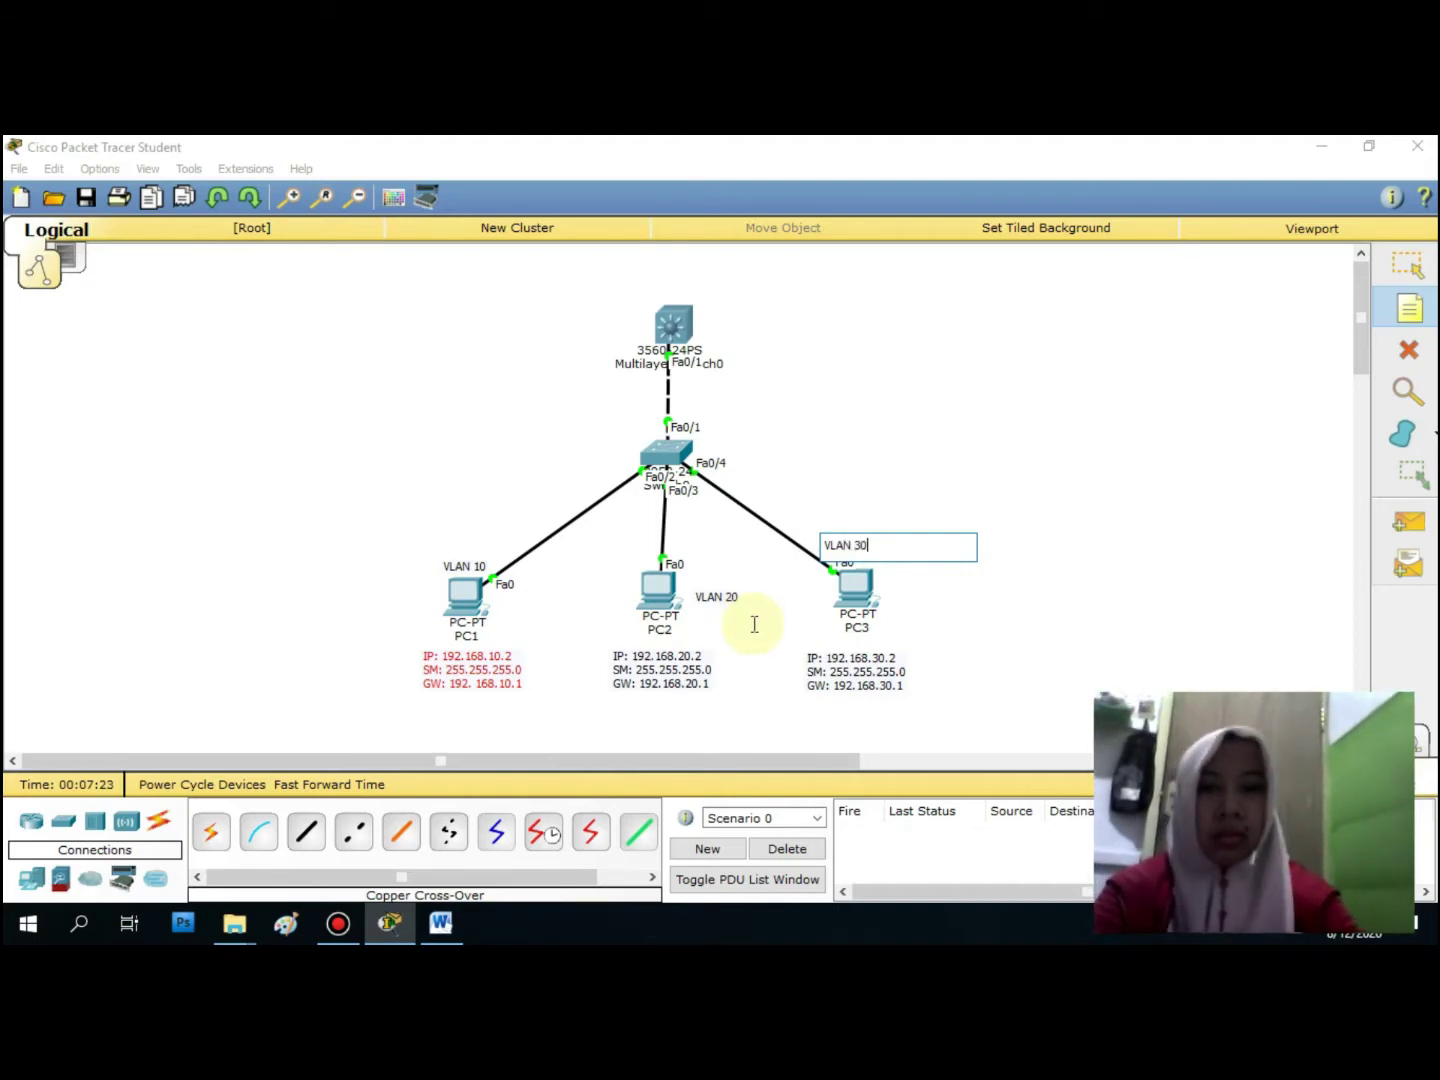
# Move the VLAN 30, VLAN 20 and VLAN 10 labels slightly so each sits neatly beside its PC
pyautogui.click(1407, 265)
pyautogui.click(841, 505)
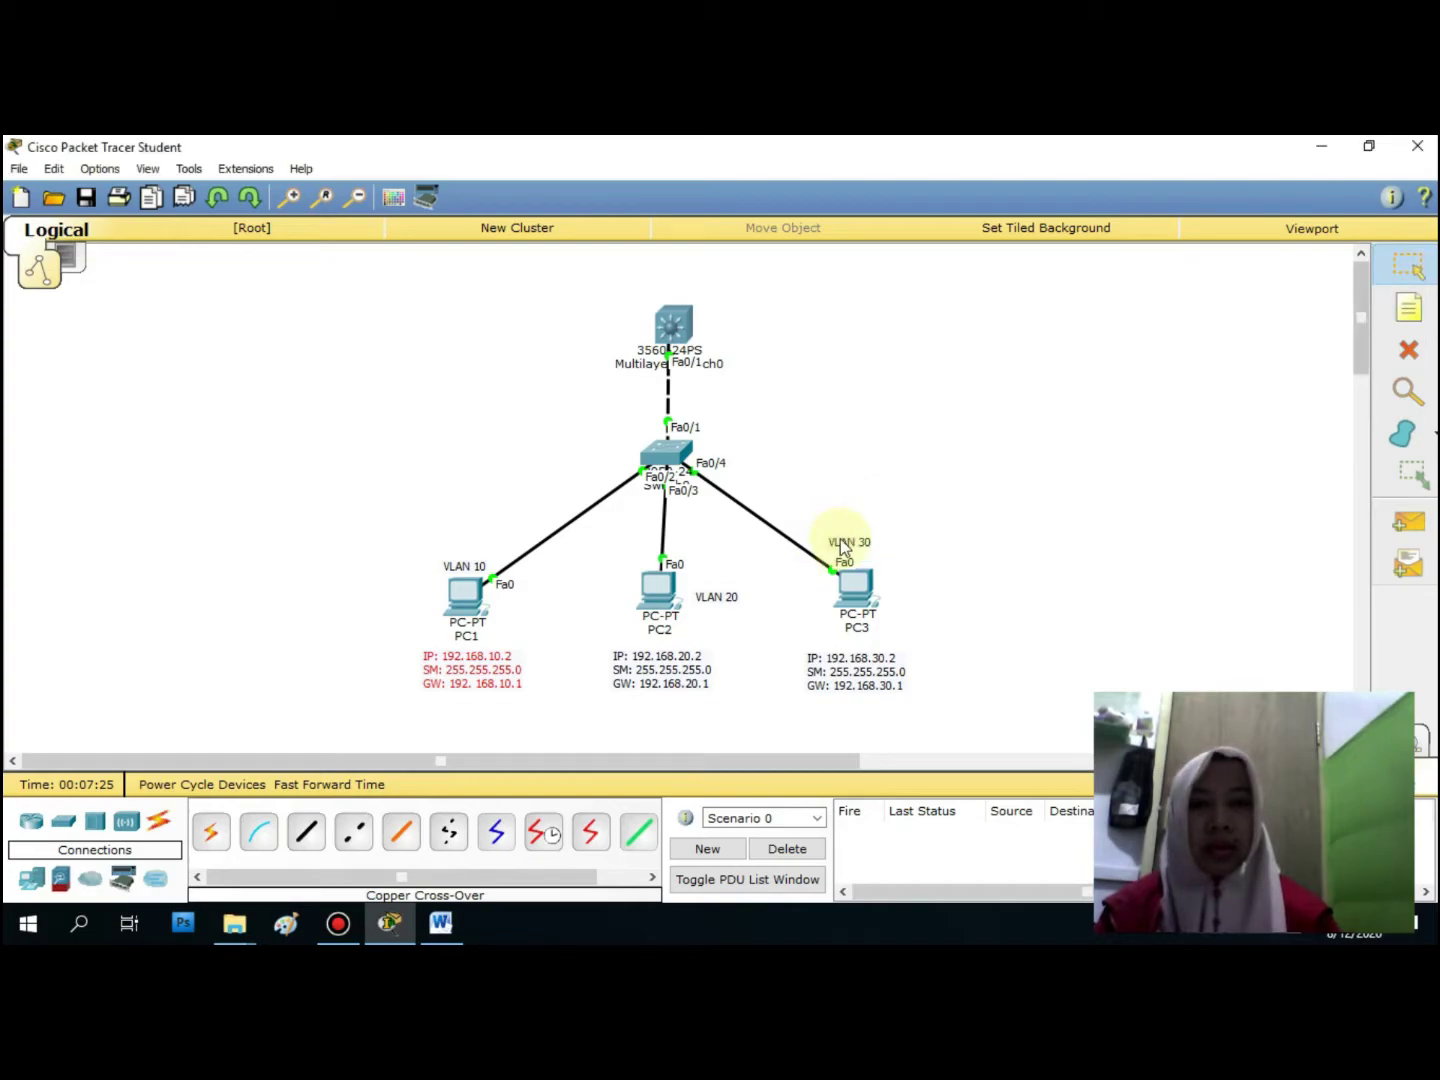
pyautogui.click(852, 543)
pyautogui.click(714, 590)
pyautogui.moveTo(465, 568); pyautogui.dragTo(474, 566)
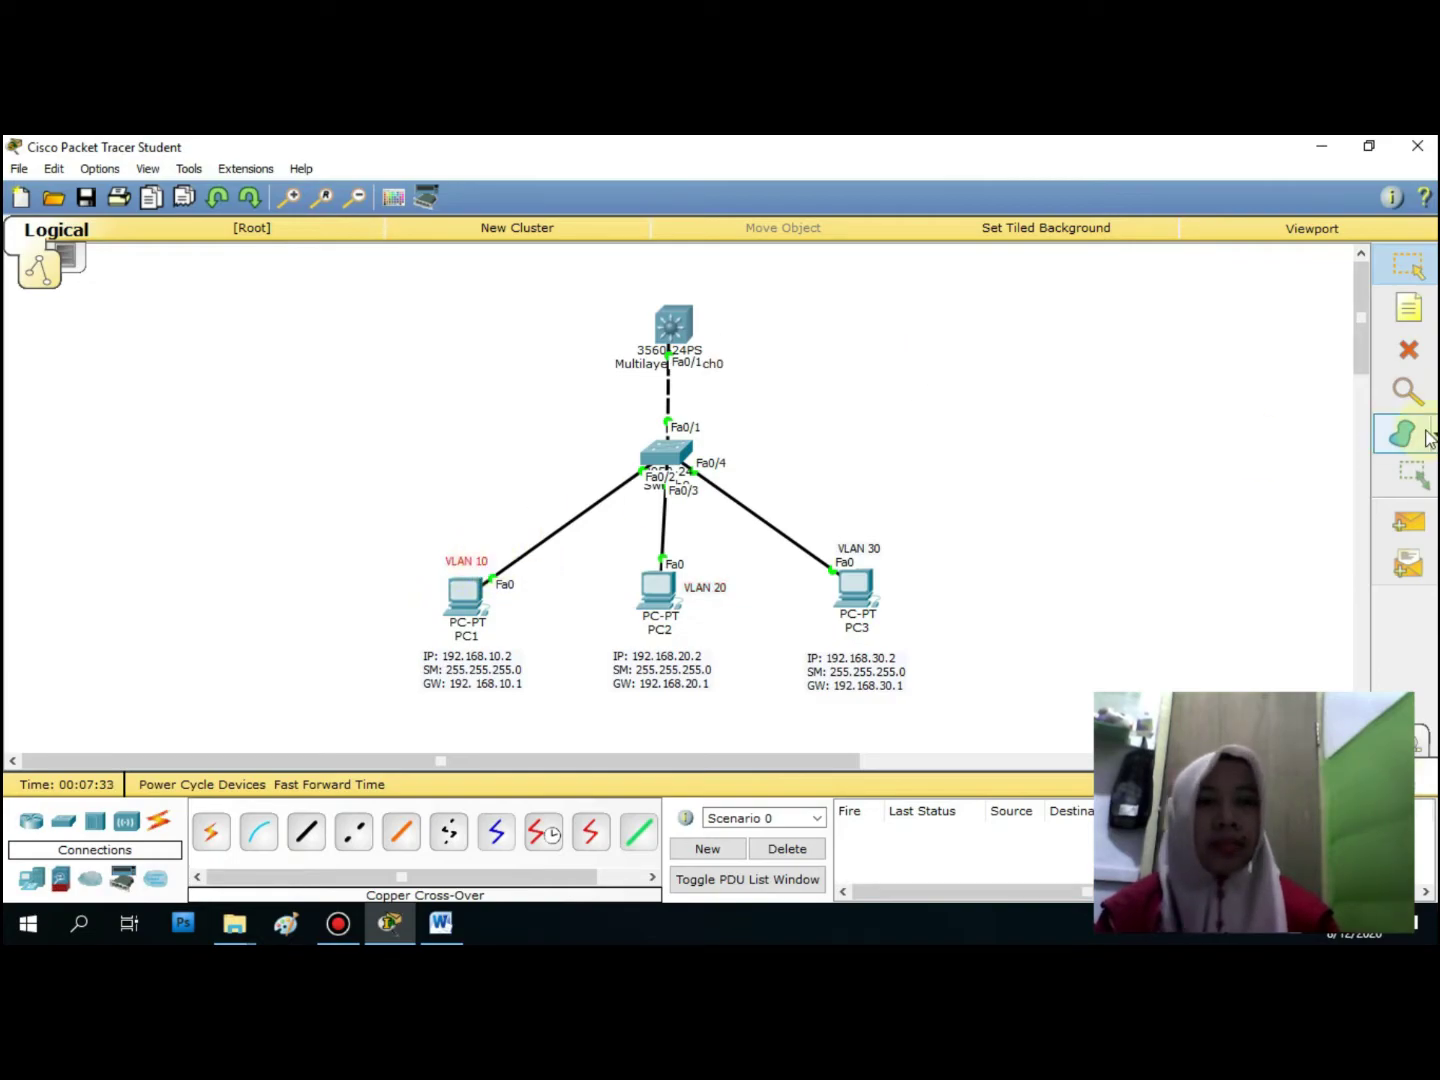
# Draw a rectangle with a red fill around PC1, its VLAN 10 label and its address note
pyautogui.click(1432, 437)
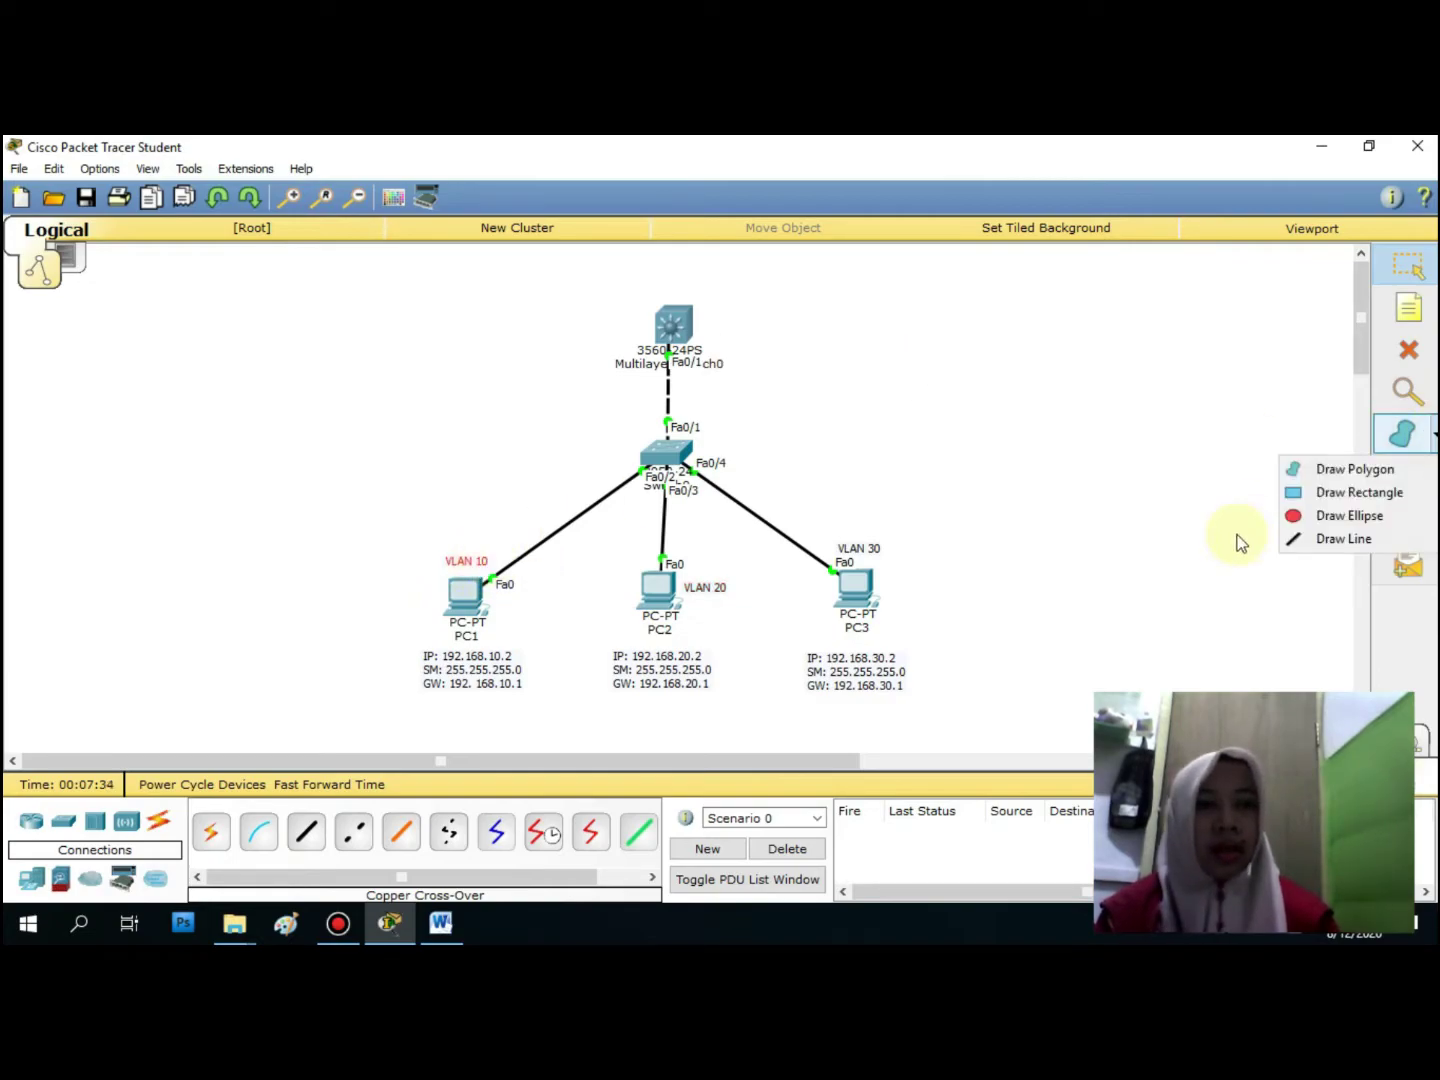
pyautogui.click(1318, 490)
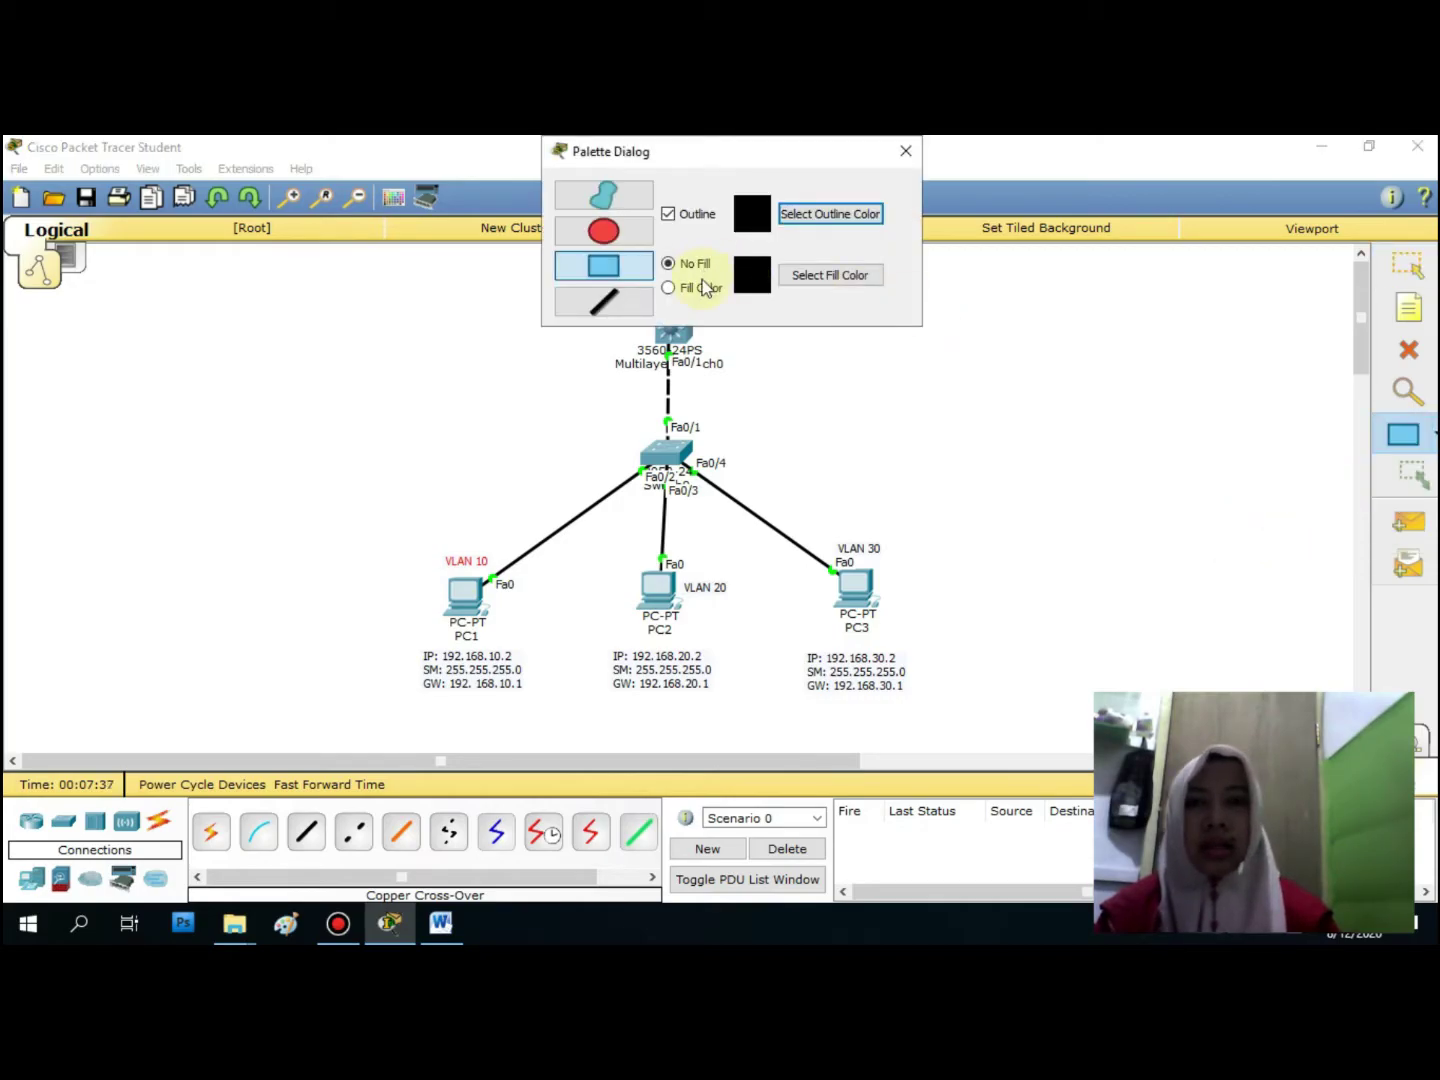
pyautogui.click(670, 288)
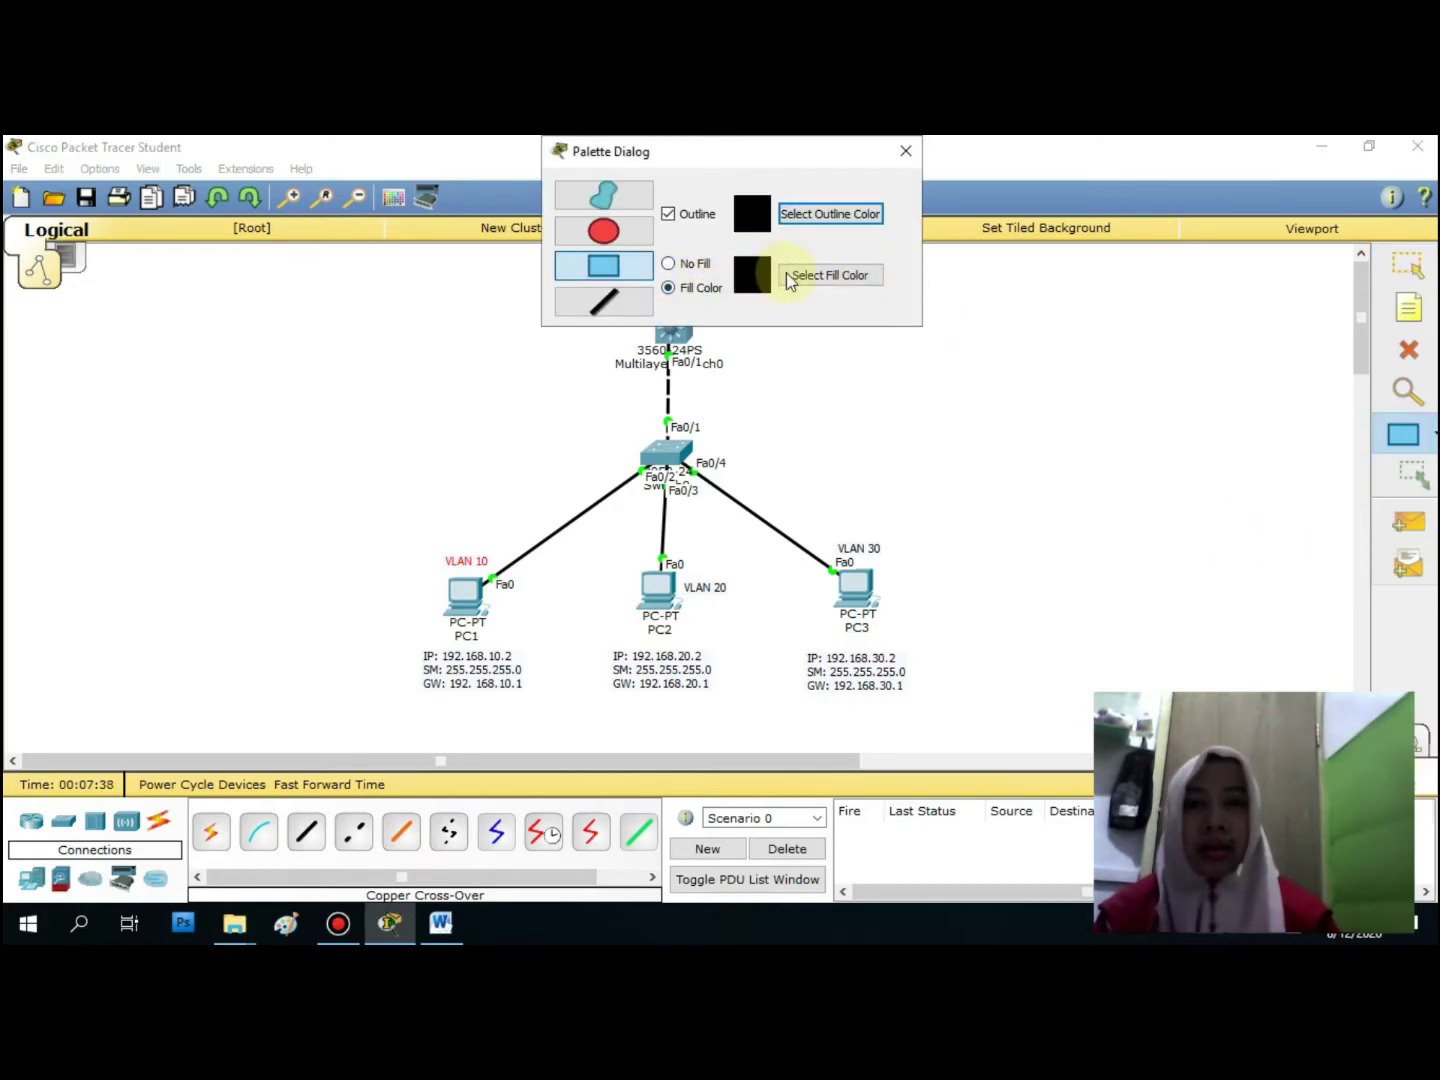
pyautogui.click(789, 275)
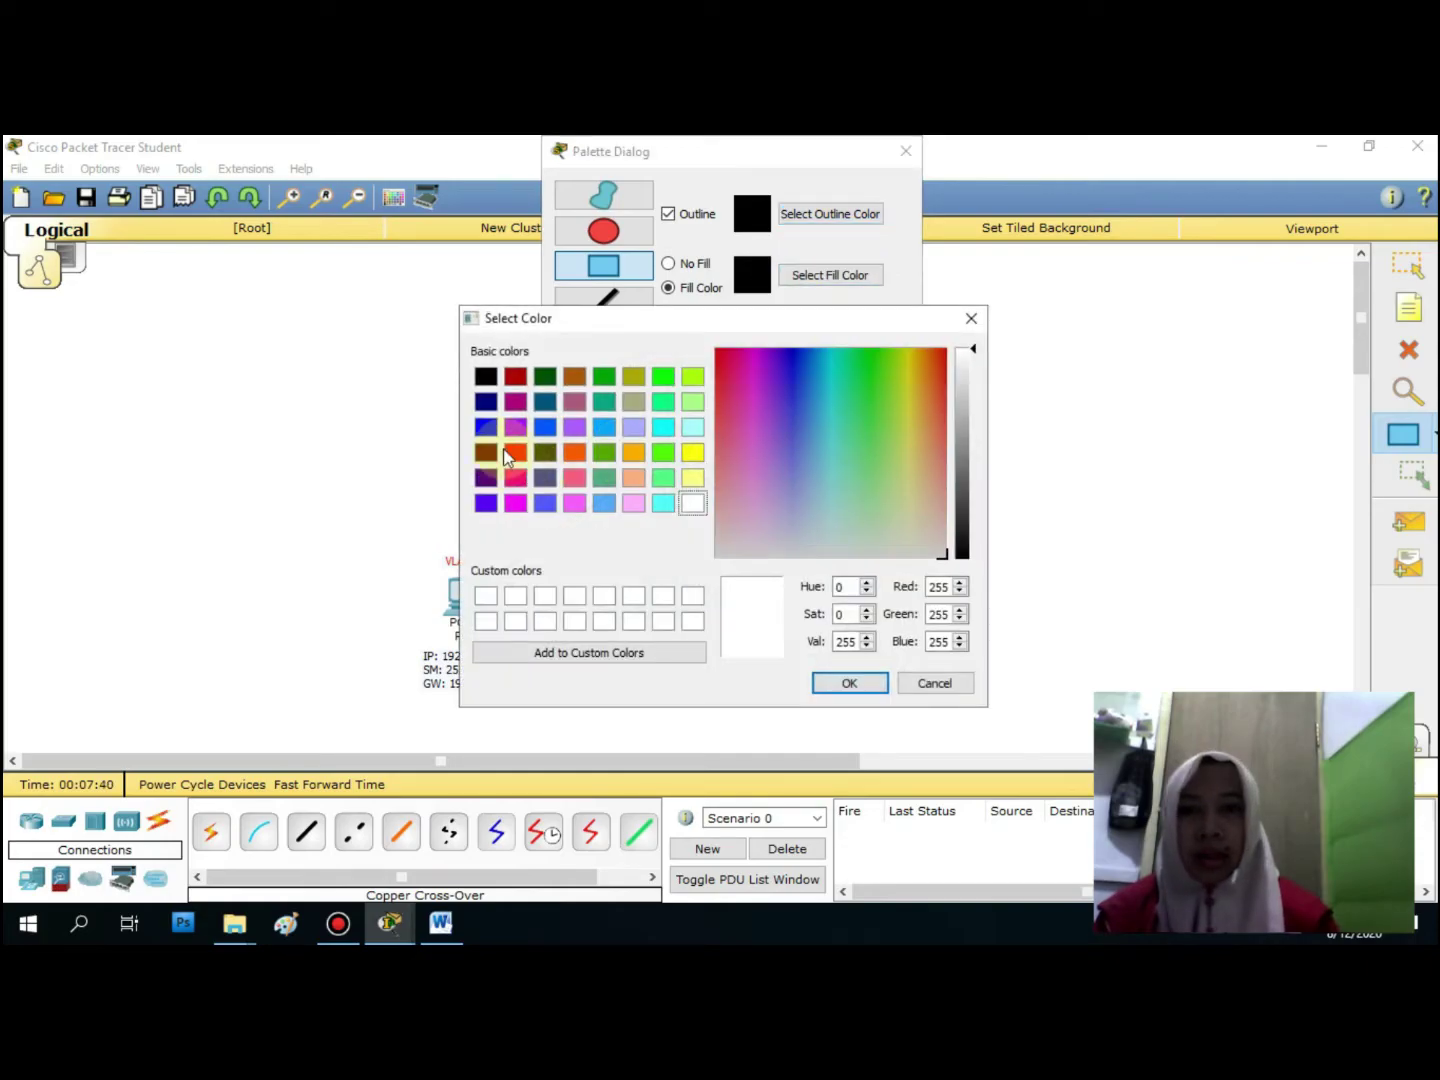
pyautogui.click(515, 453)
pyautogui.click(845, 686)
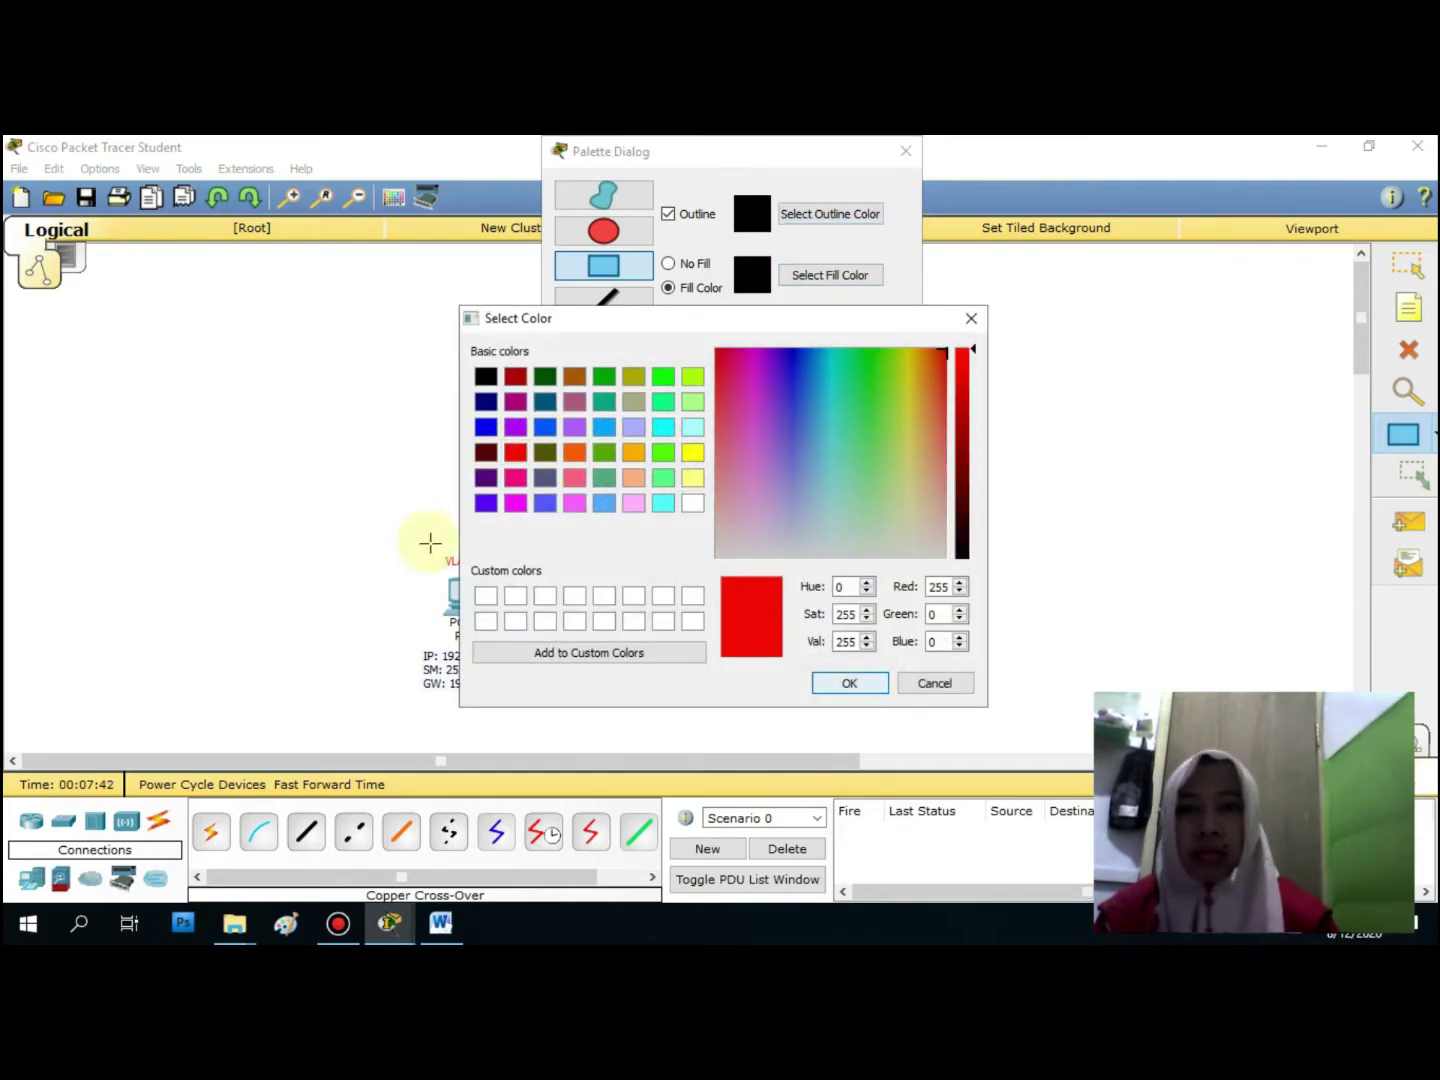
pyautogui.moveTo(407, 545)
pyautogui.mouseDown()
pyautogui.moveTo(540, 661)
pyautogui.moveTo(544, 700)
pyautogui.mouseUp()
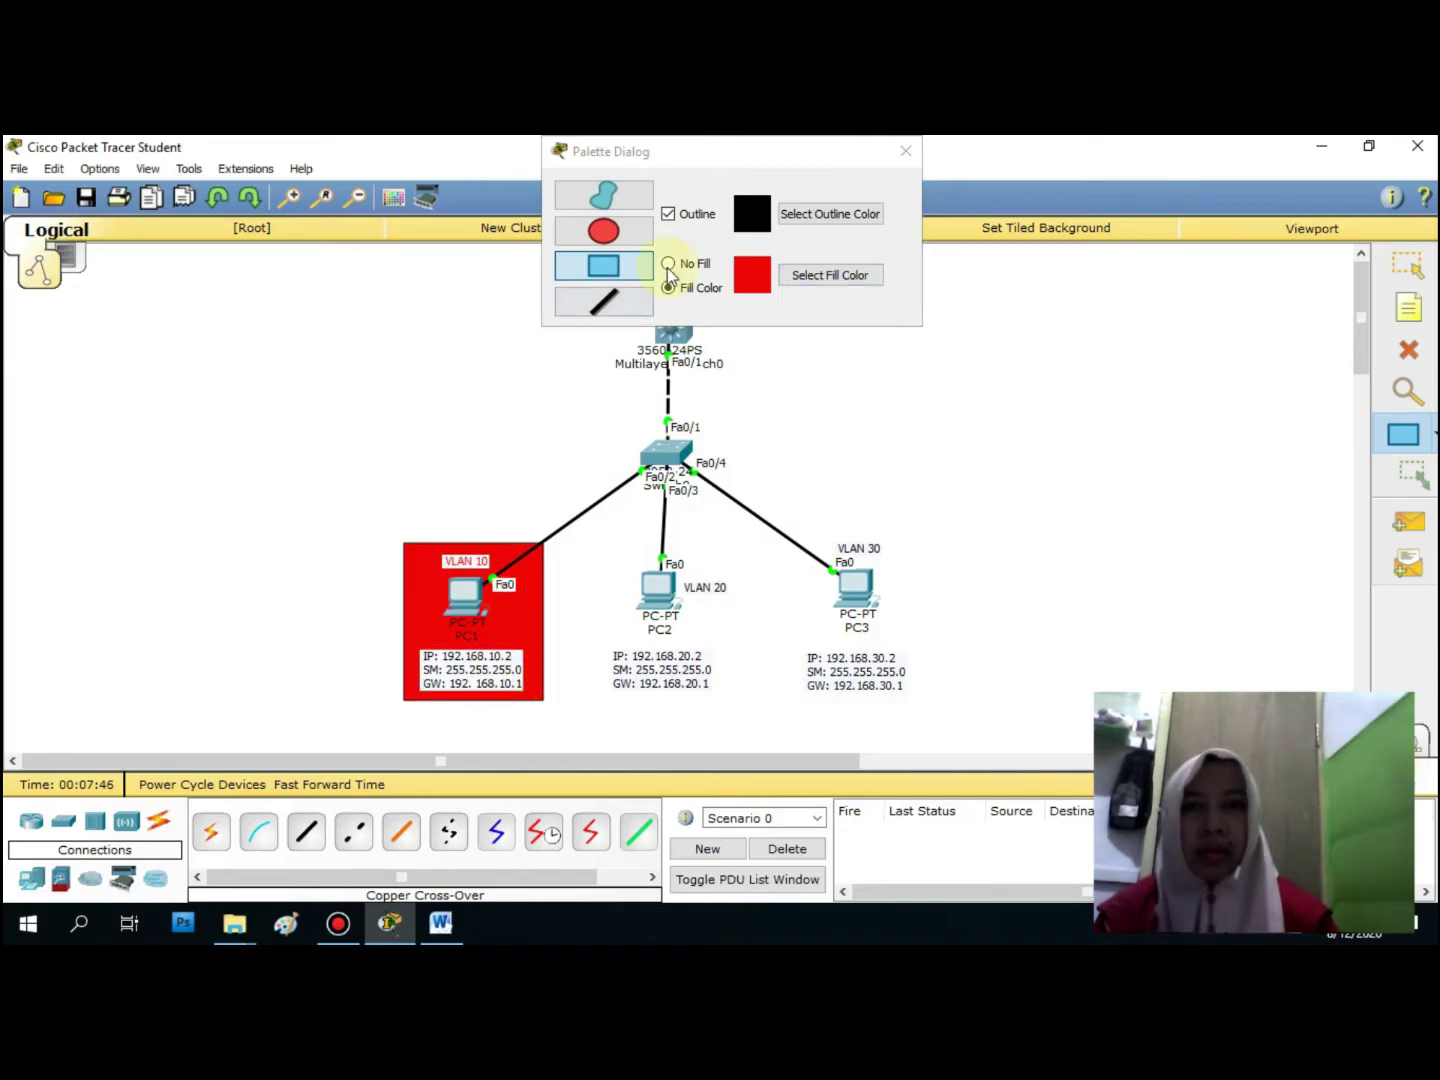
# Draw a rectangle with a light blue fill around PC2, its VLAN 20 label and its address note
pyautogui.click(811, 278)
pyautogui.click(604, 427)
pyautogui.click(828, 689)
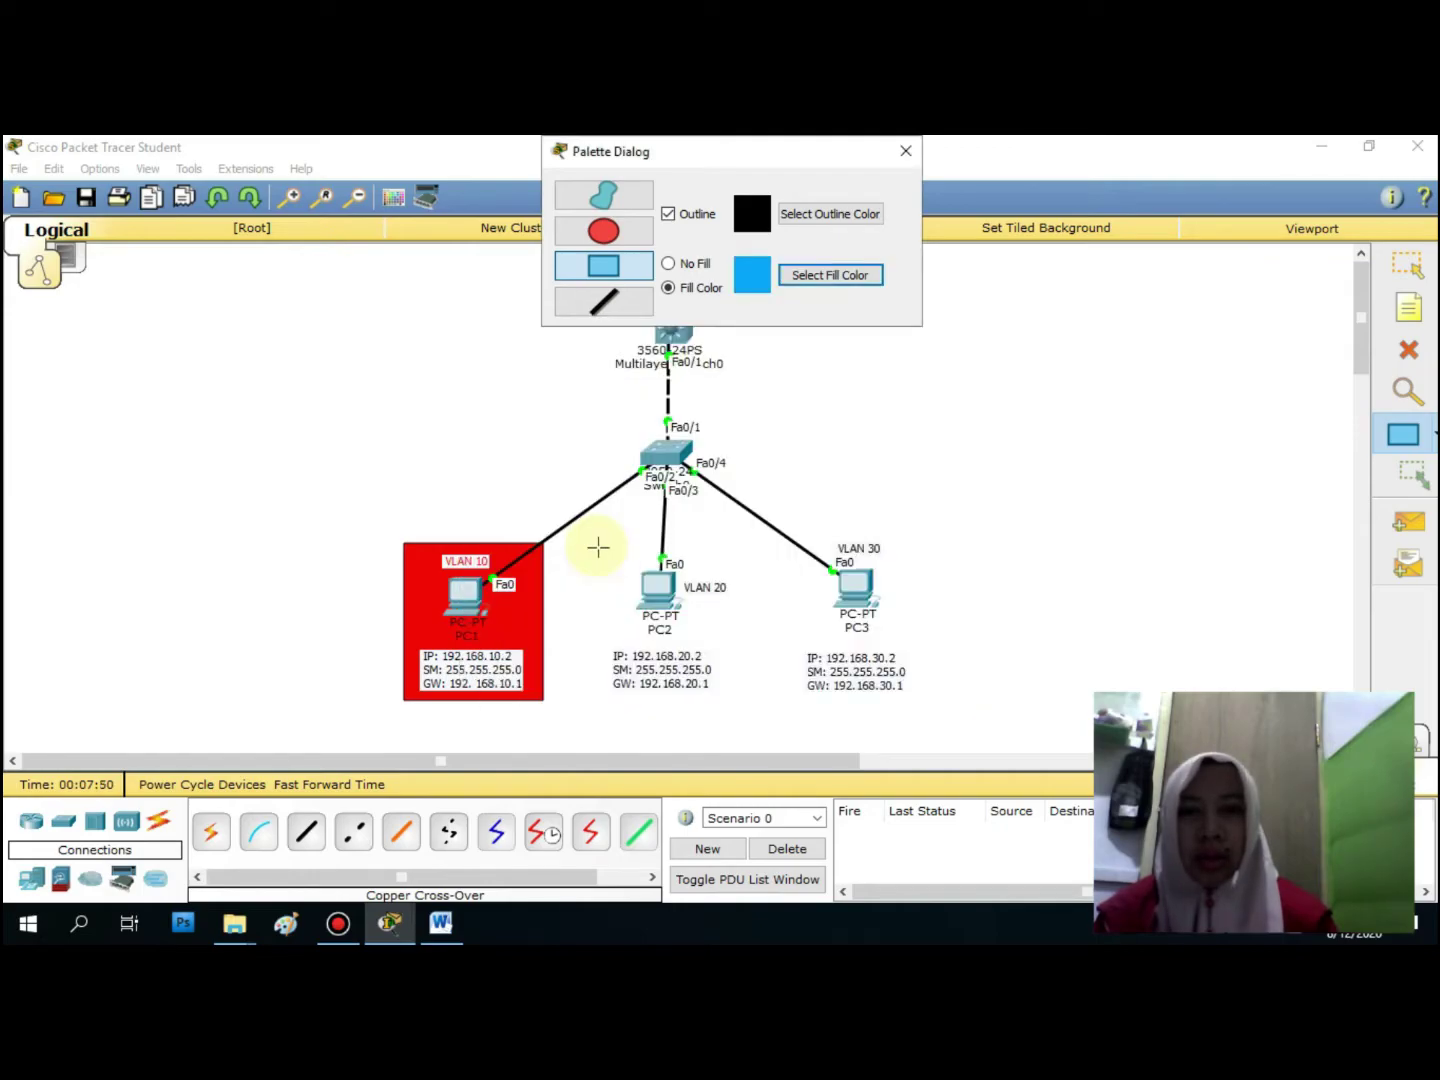
pyautogui.moveTo(578, 542); pyautogui.dragTo(650, 575)
pyautogui.moveTo(737, 652); pyautogui.dragTo(741, 703)
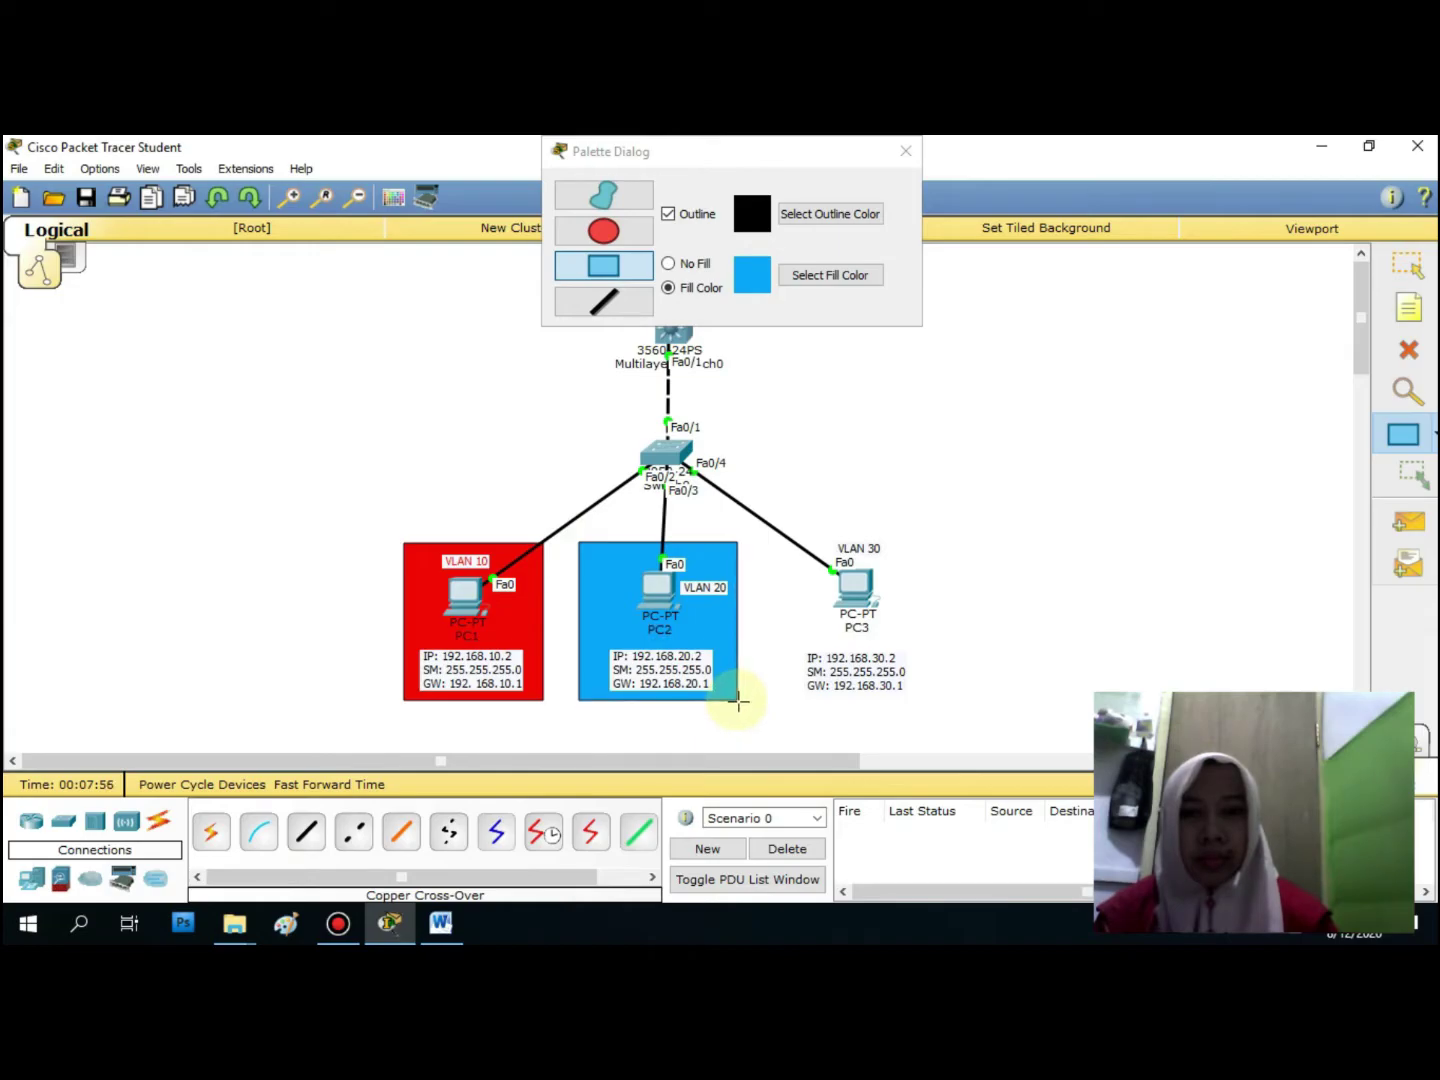
# Draw a rectangle with a pink fill (255, 0, 127) around PC3 and its notes, and leave the drawing tool
pyautogui.click(790, 274)
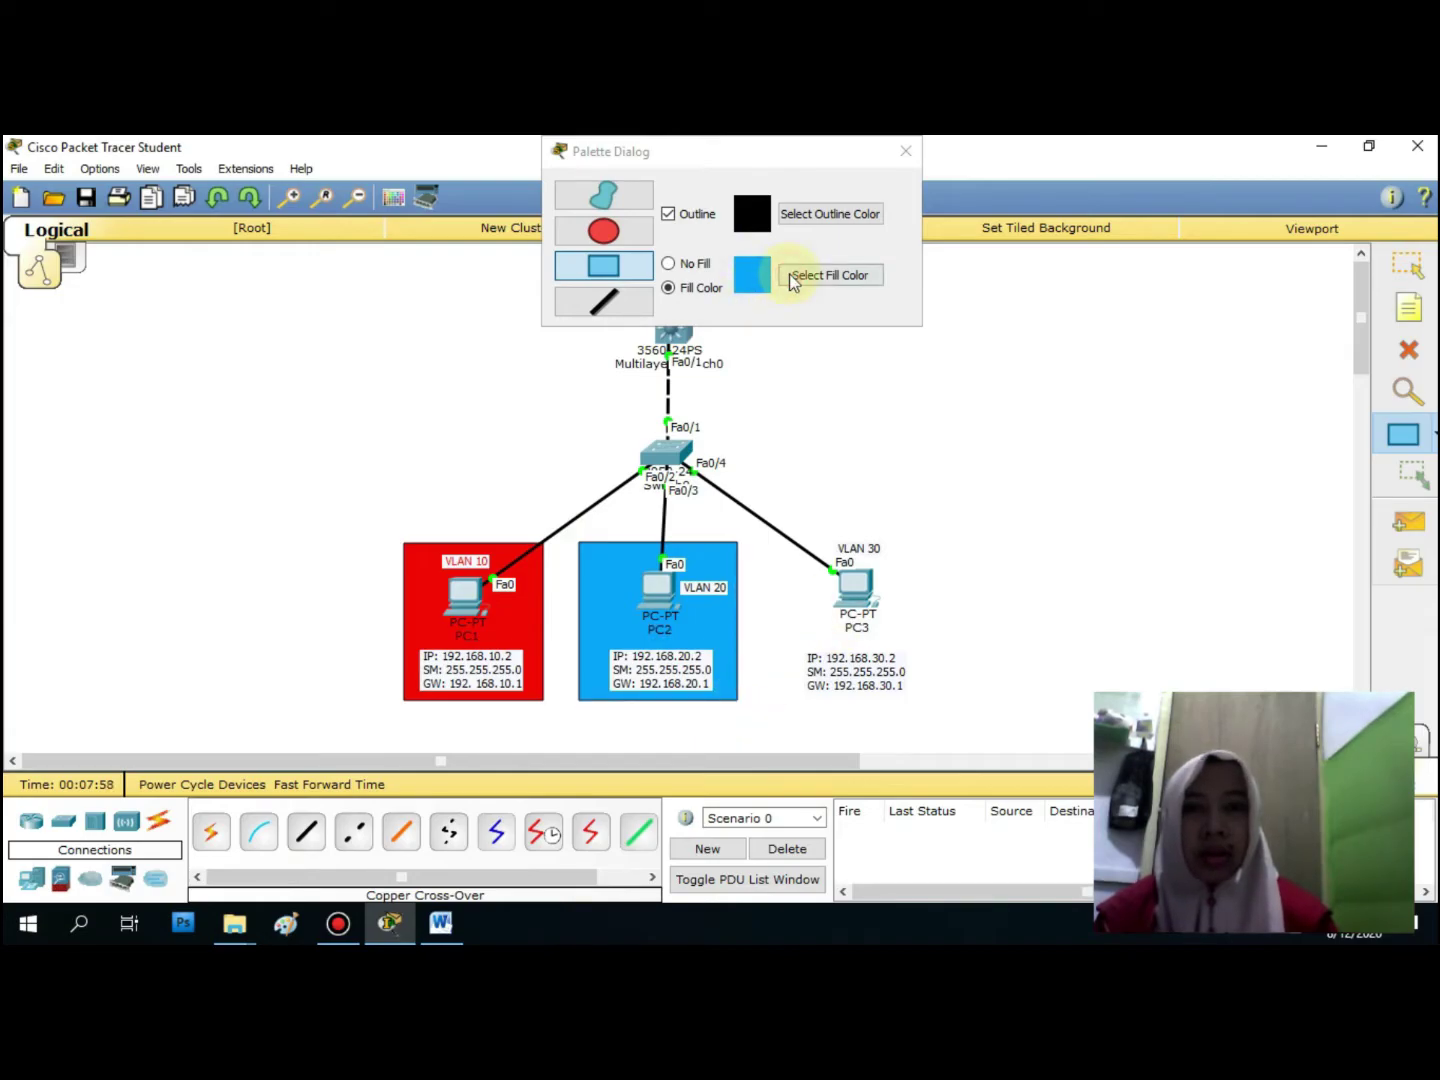
pyautogui.click(516, 480)
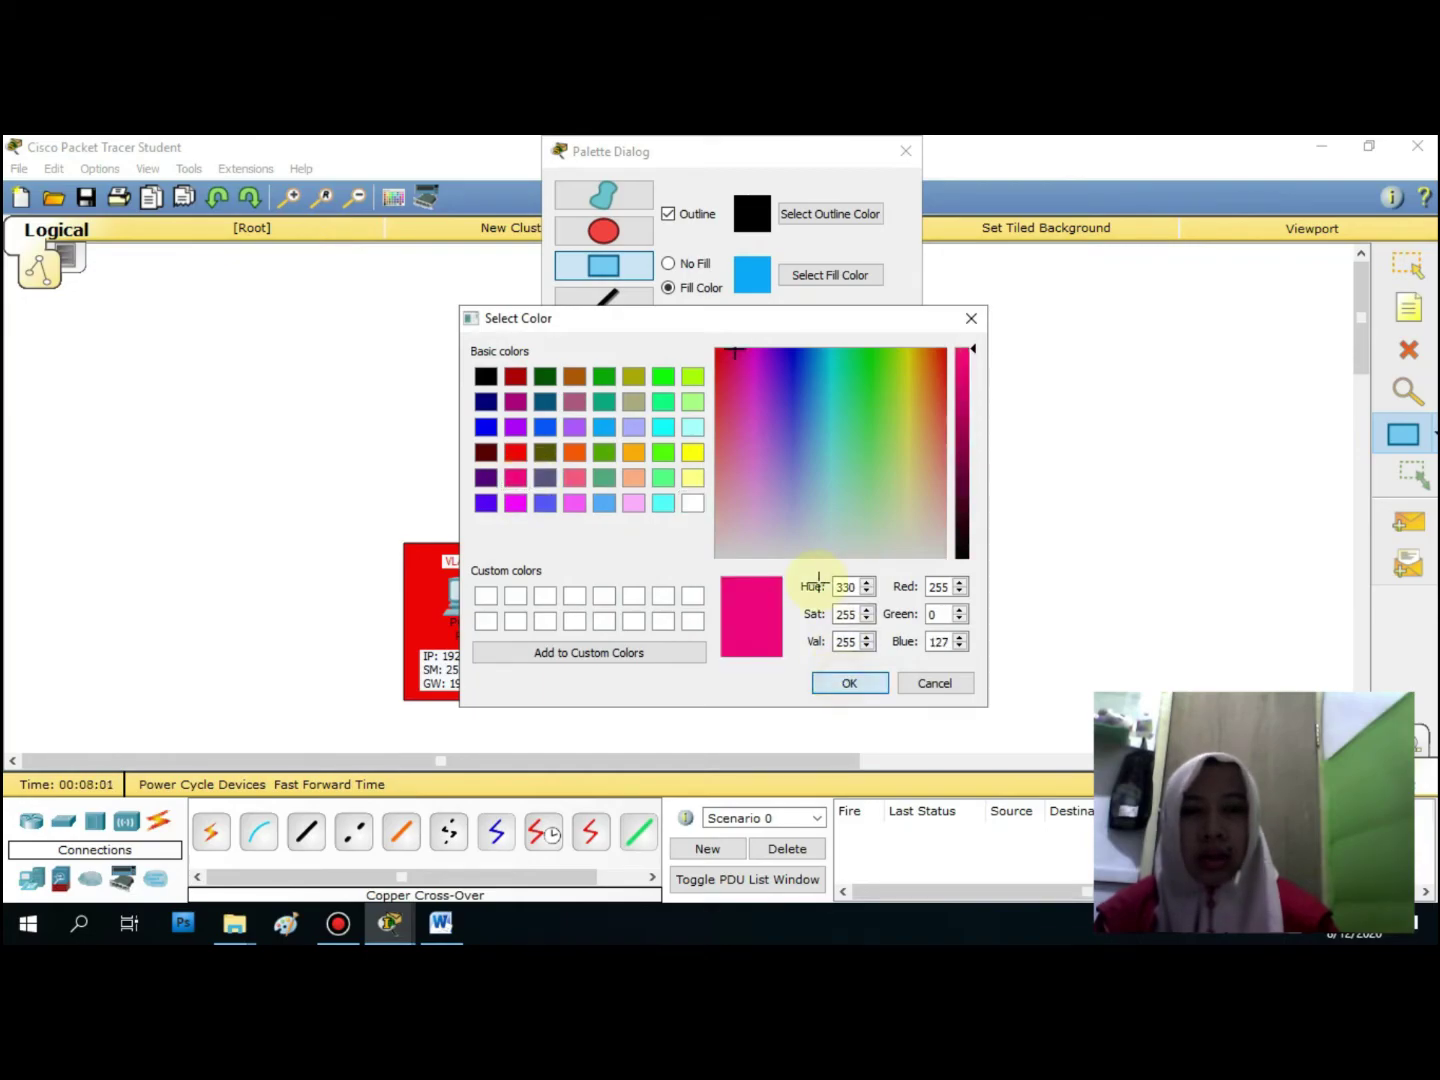
pyautogui.press('Return')
pyautogui.moveTo(787, 538); pyautogui.dragTo(927, 705)
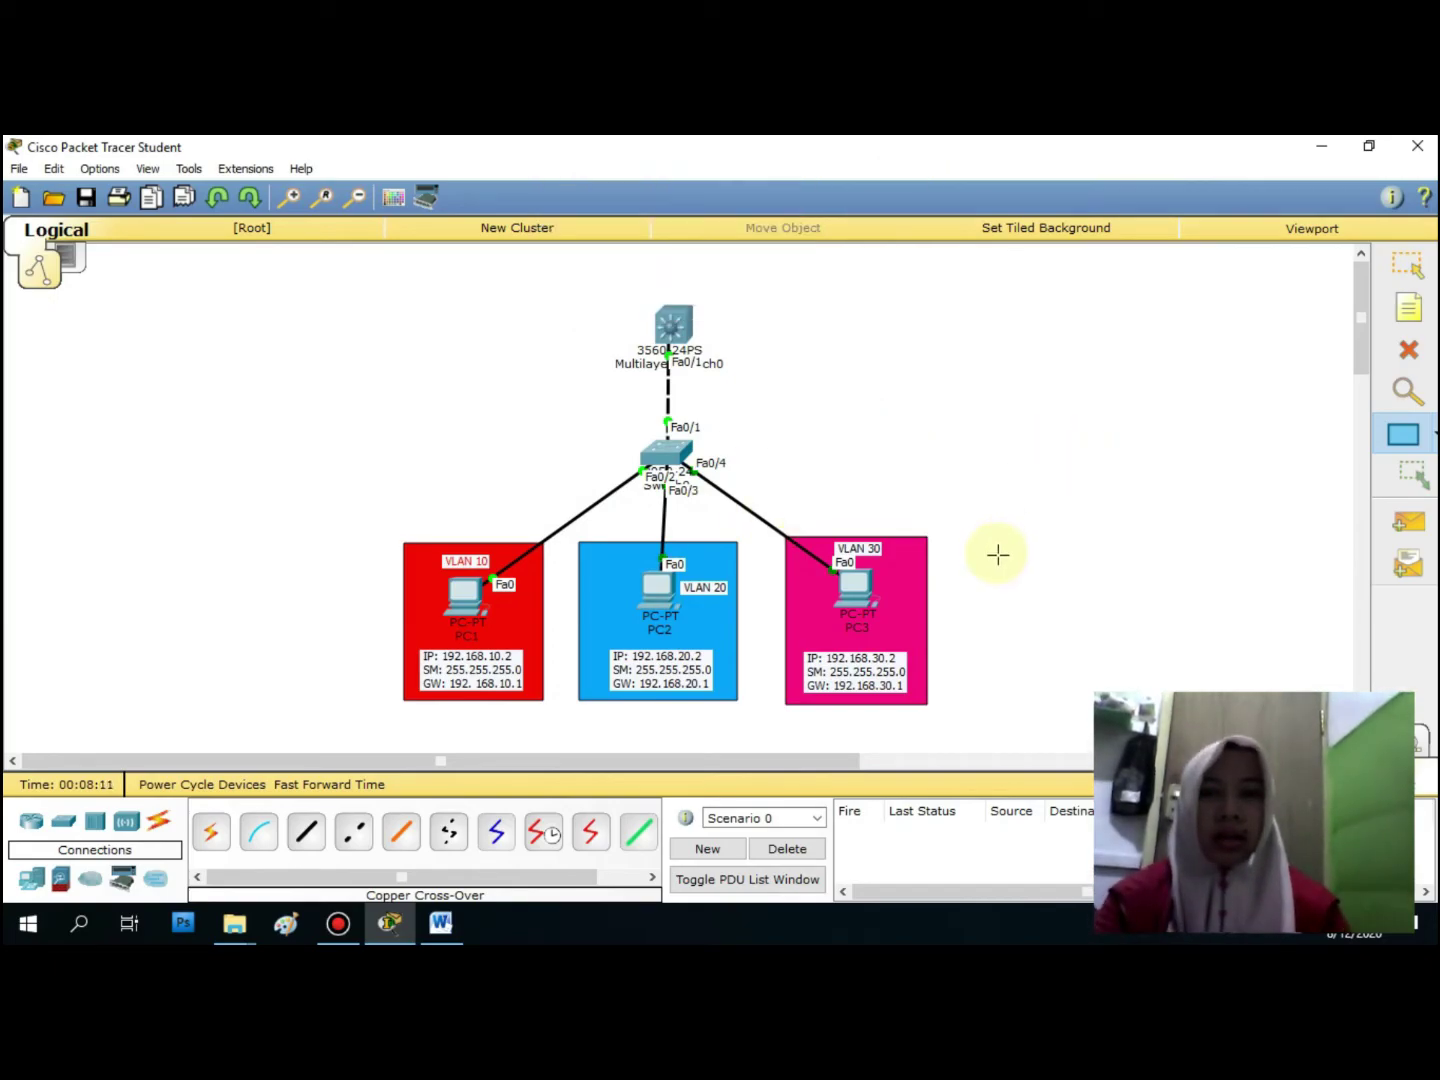
pyautogui.click(1403, 265)
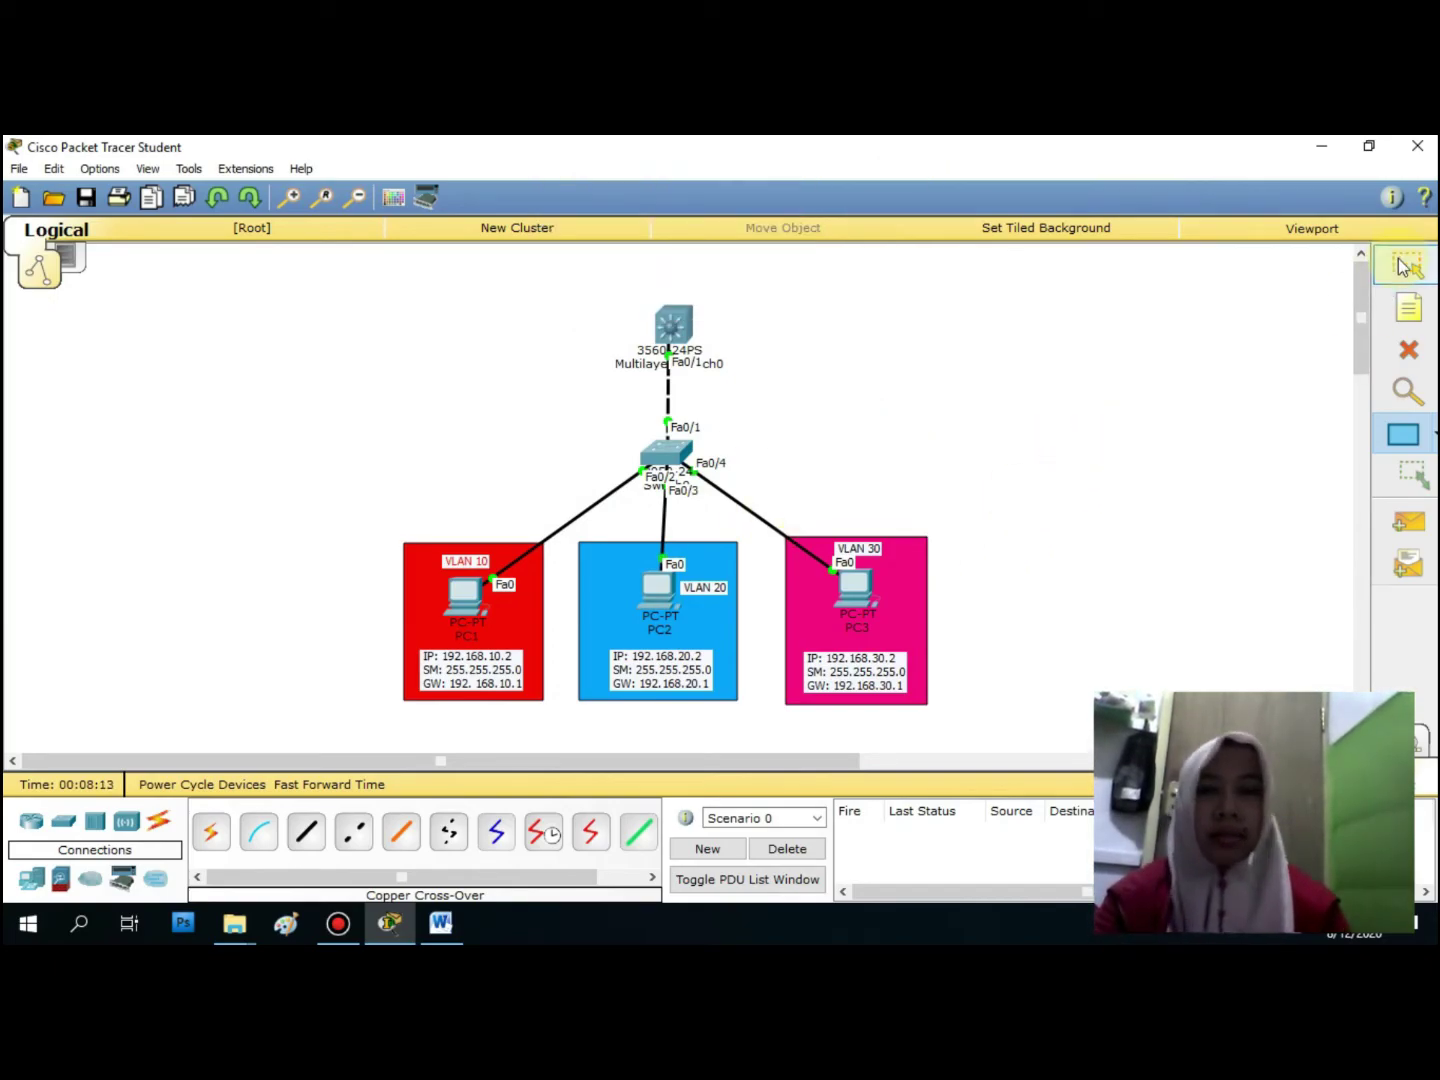
# Configure PC1 with static IP address 192.168.10.2, subnet mask 255.255.255.0 and default gateway 192.168.10.1
pyautogui.click(463, 600)
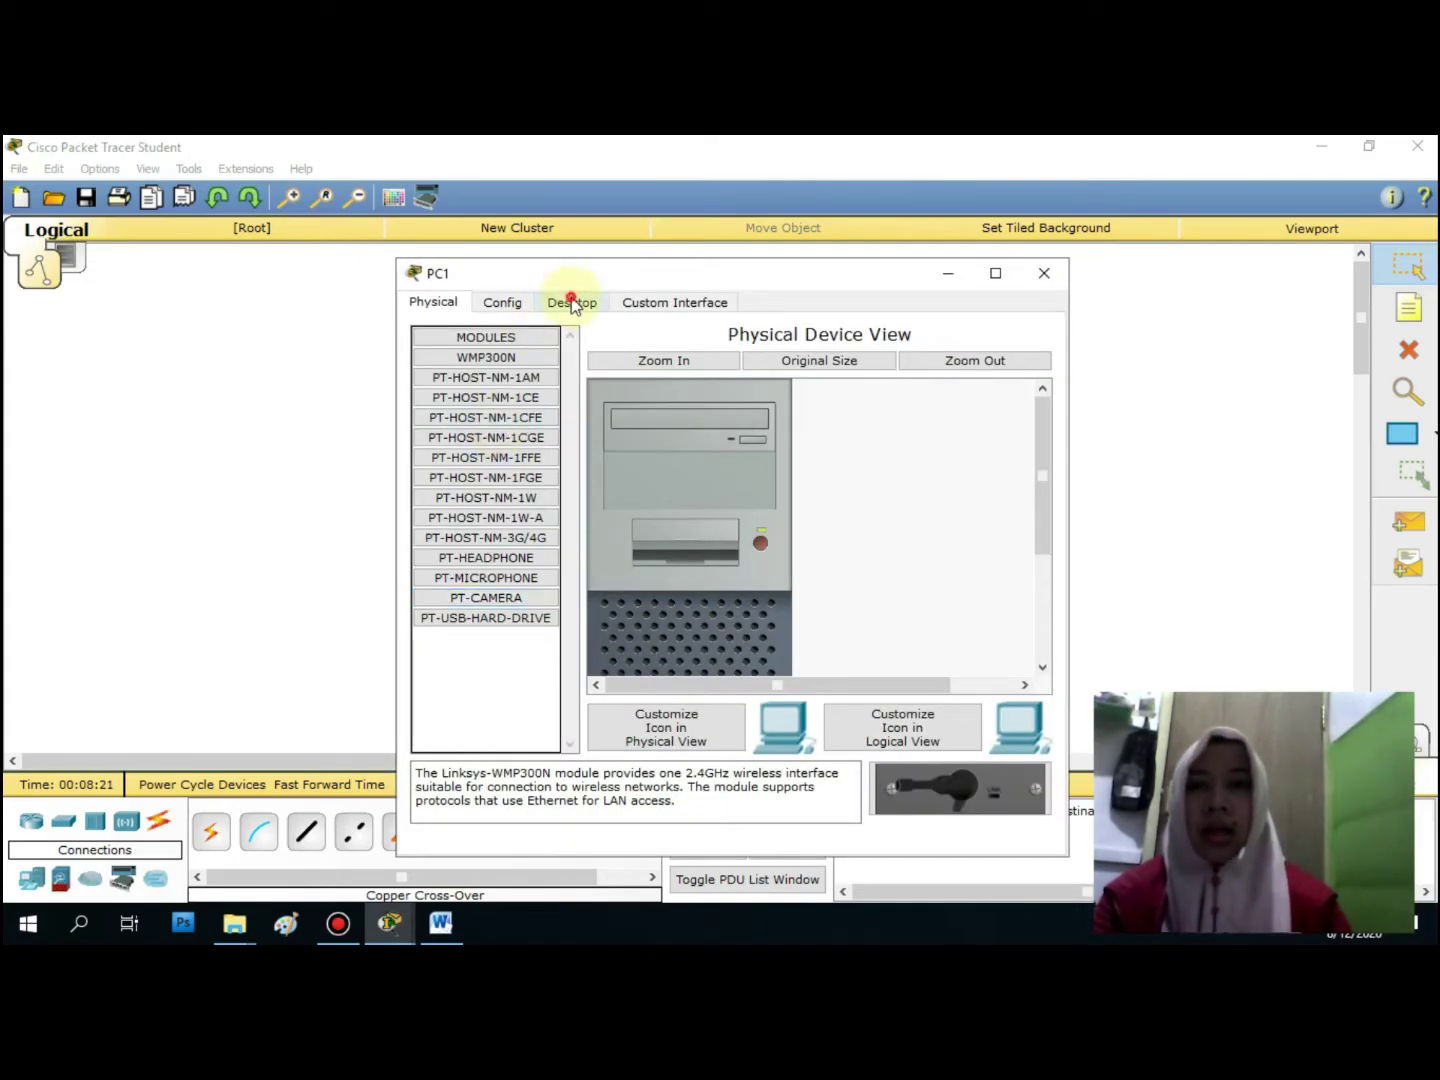
pyautogui.click(569, 301)
pyautogui.click(482, 404)
pyautogui.click(610, 426)
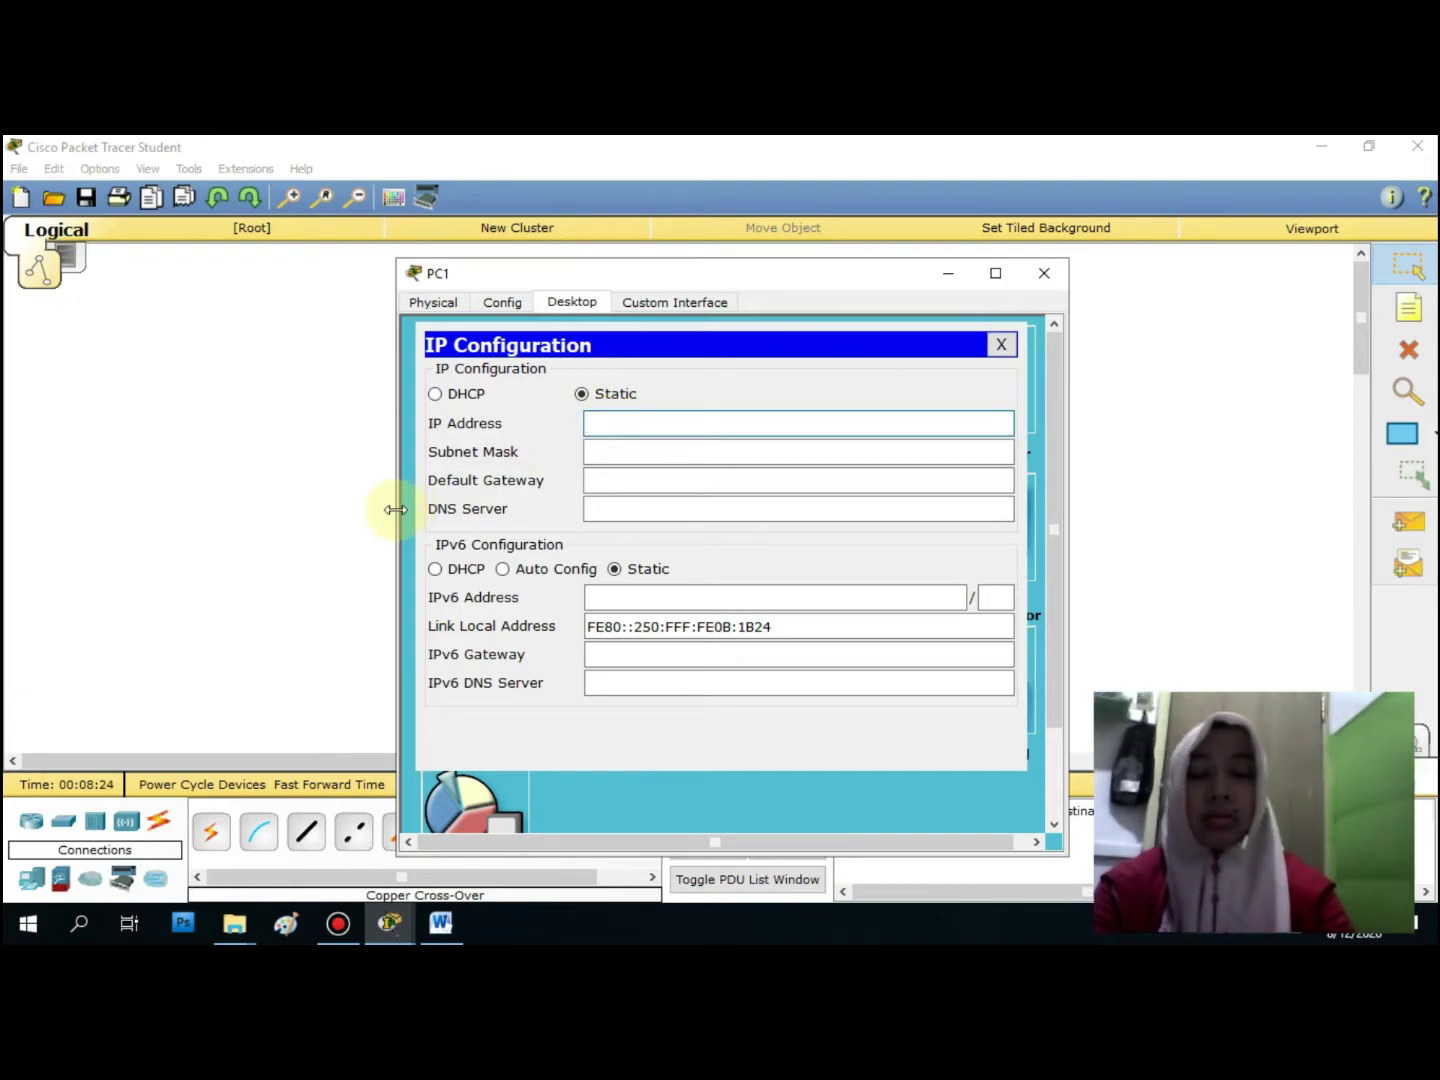
pyautogui.write('192')
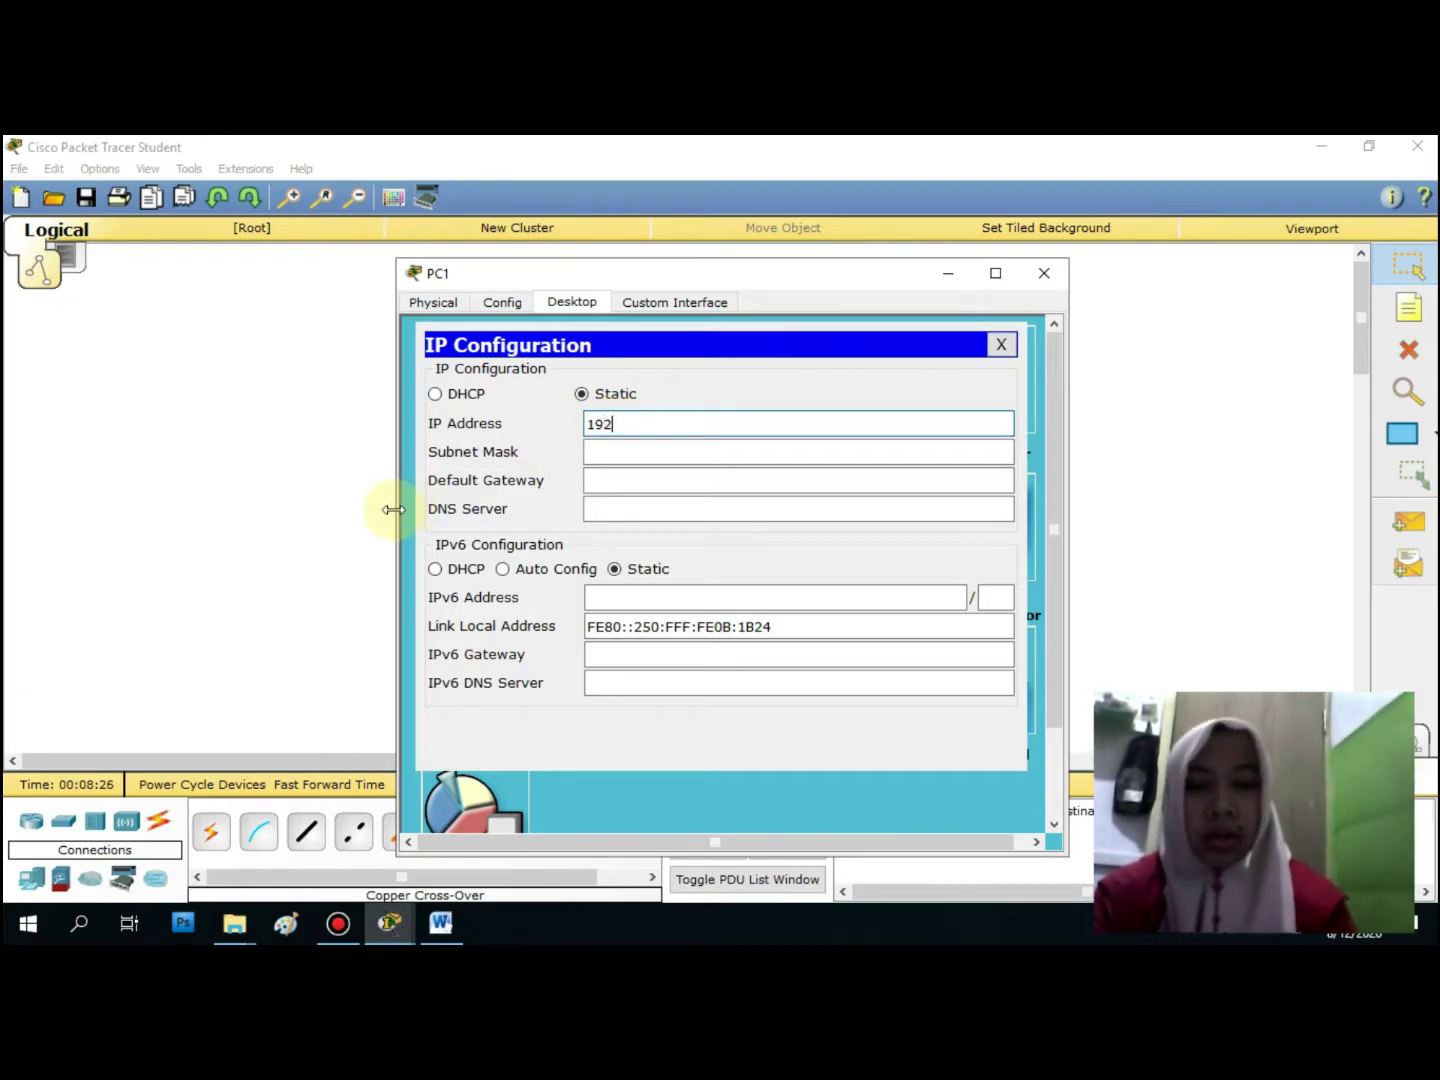
pyautogui.write('.168.10')
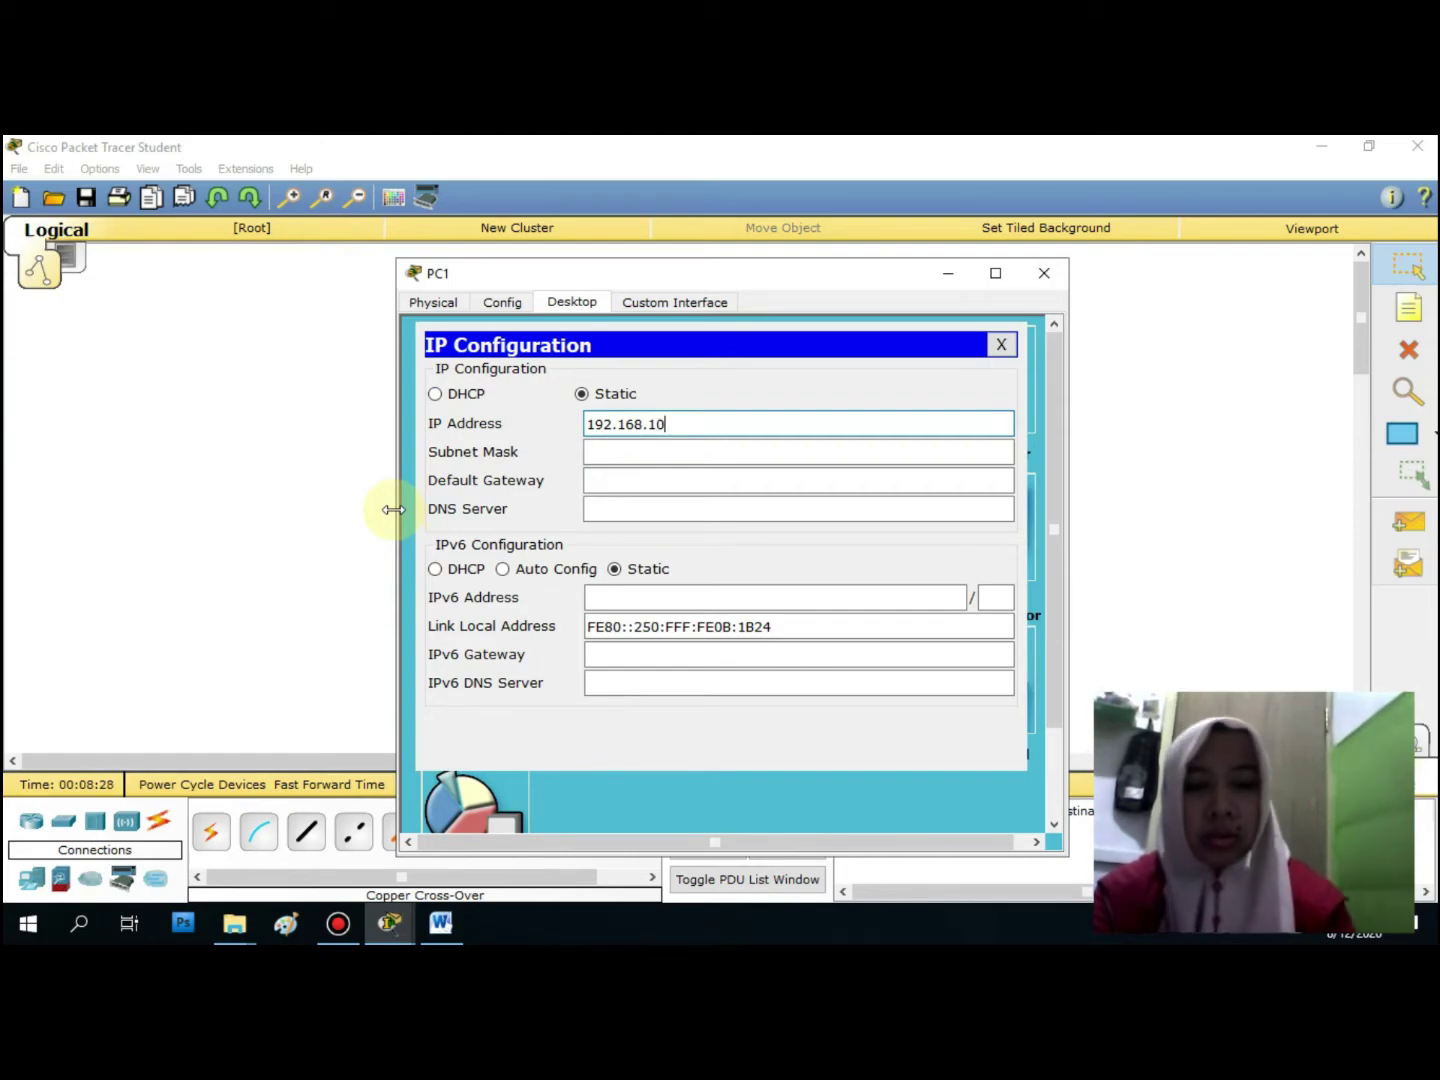
pyautogui.write('.2')
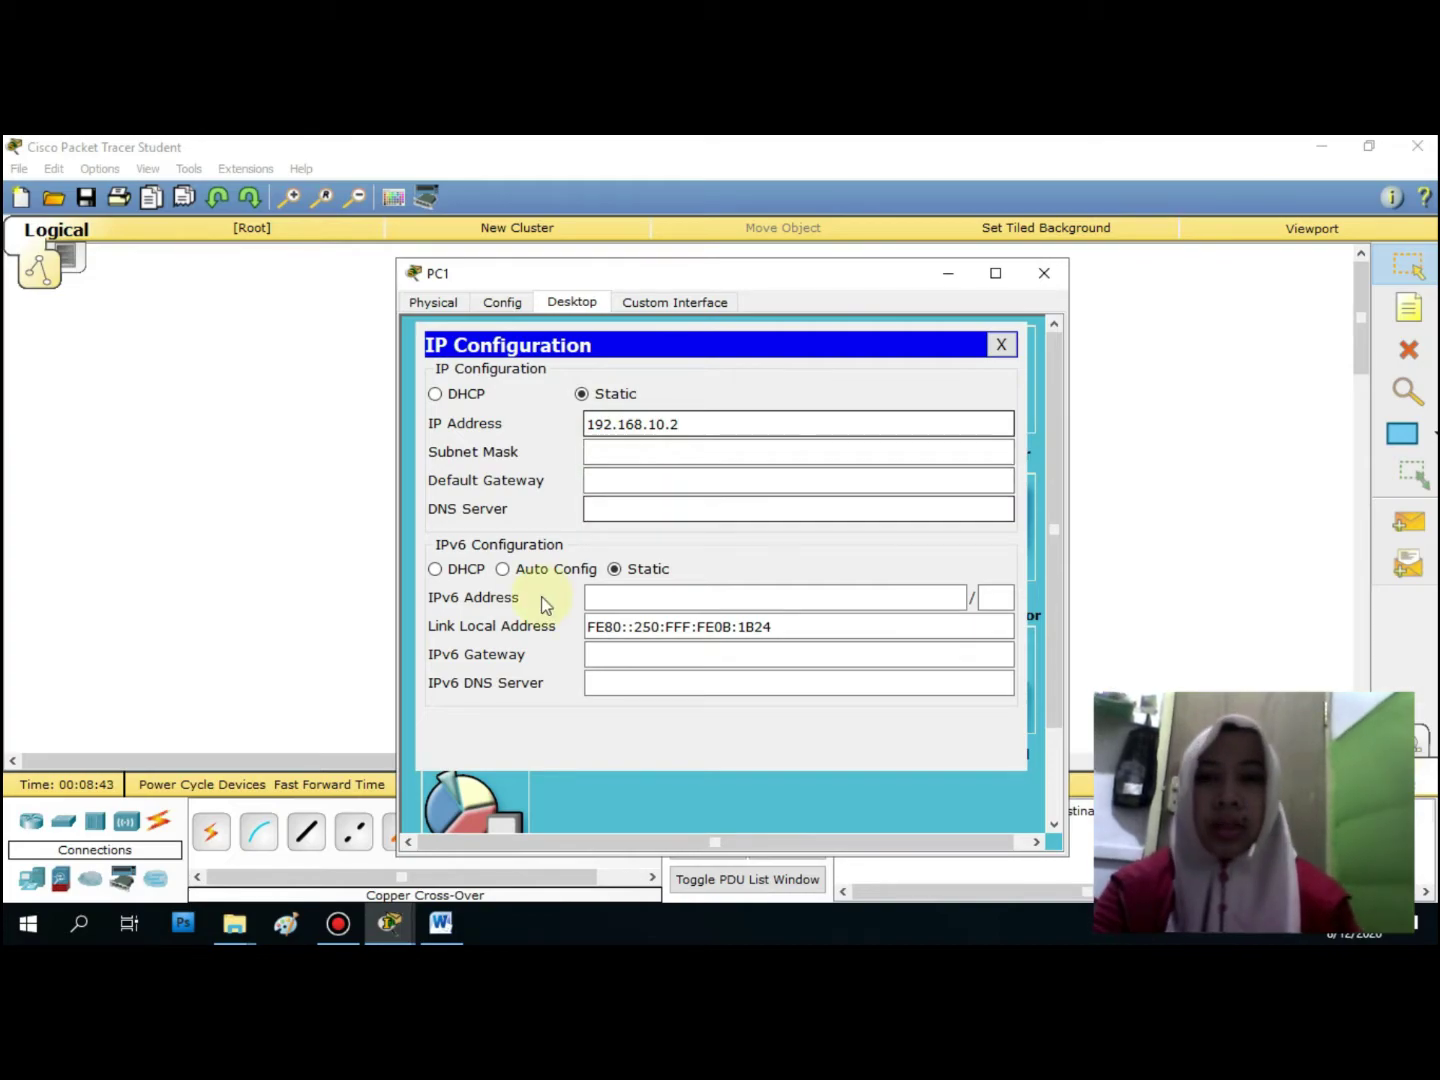
pyautogui.press('Tab')
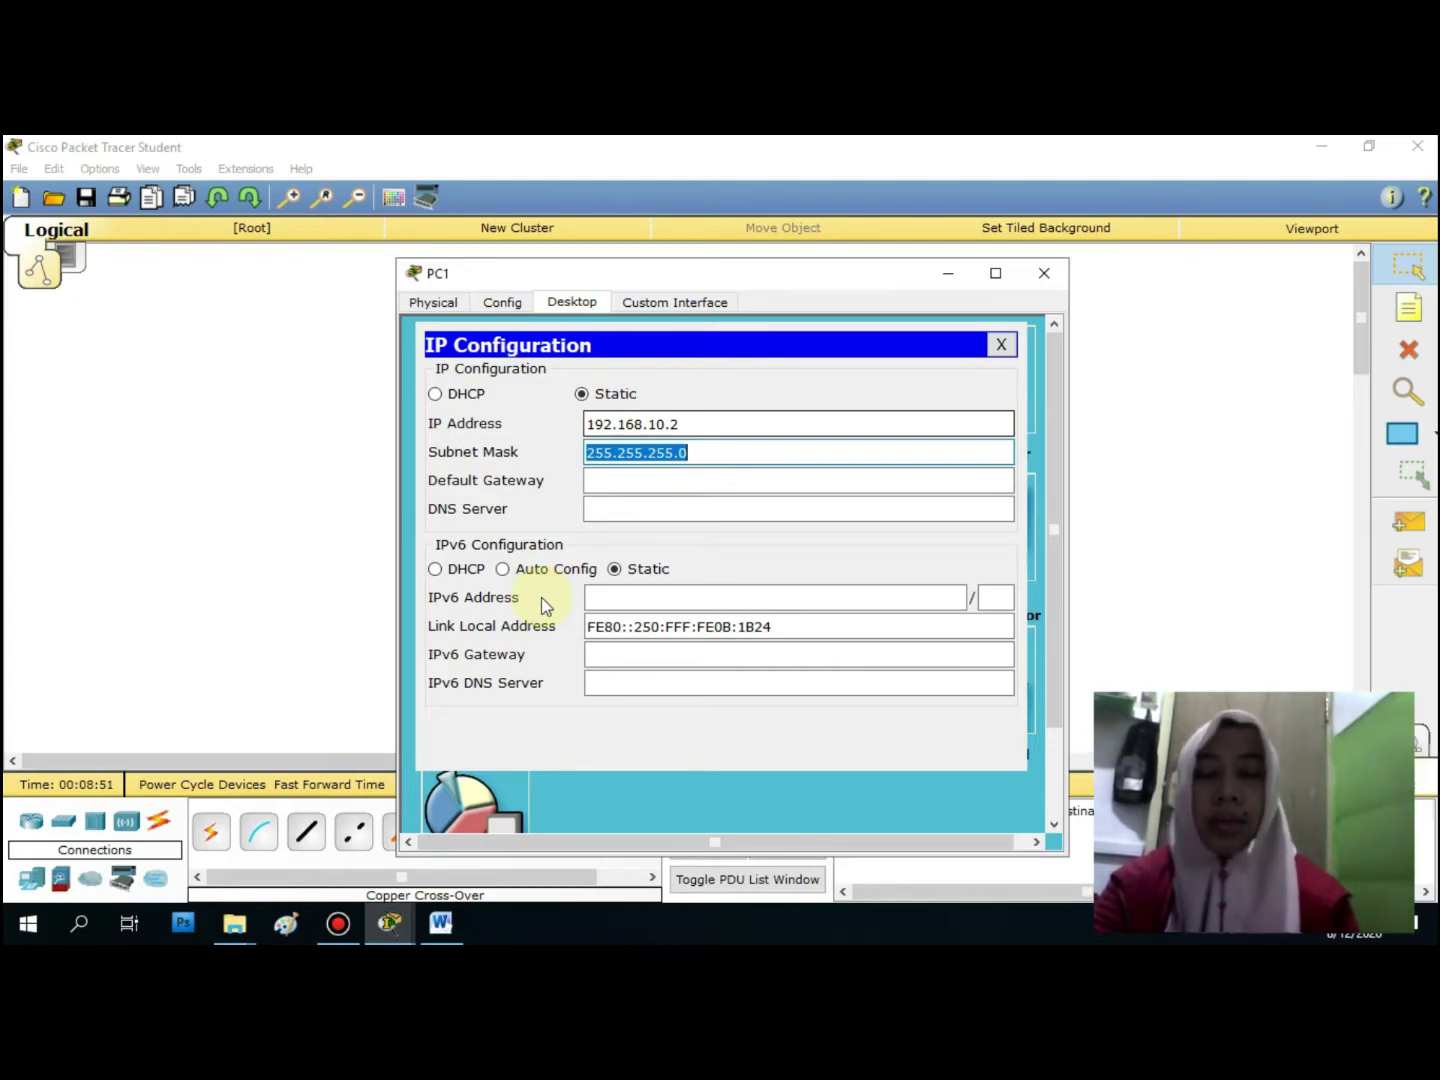
pyautogui.press('Tab')
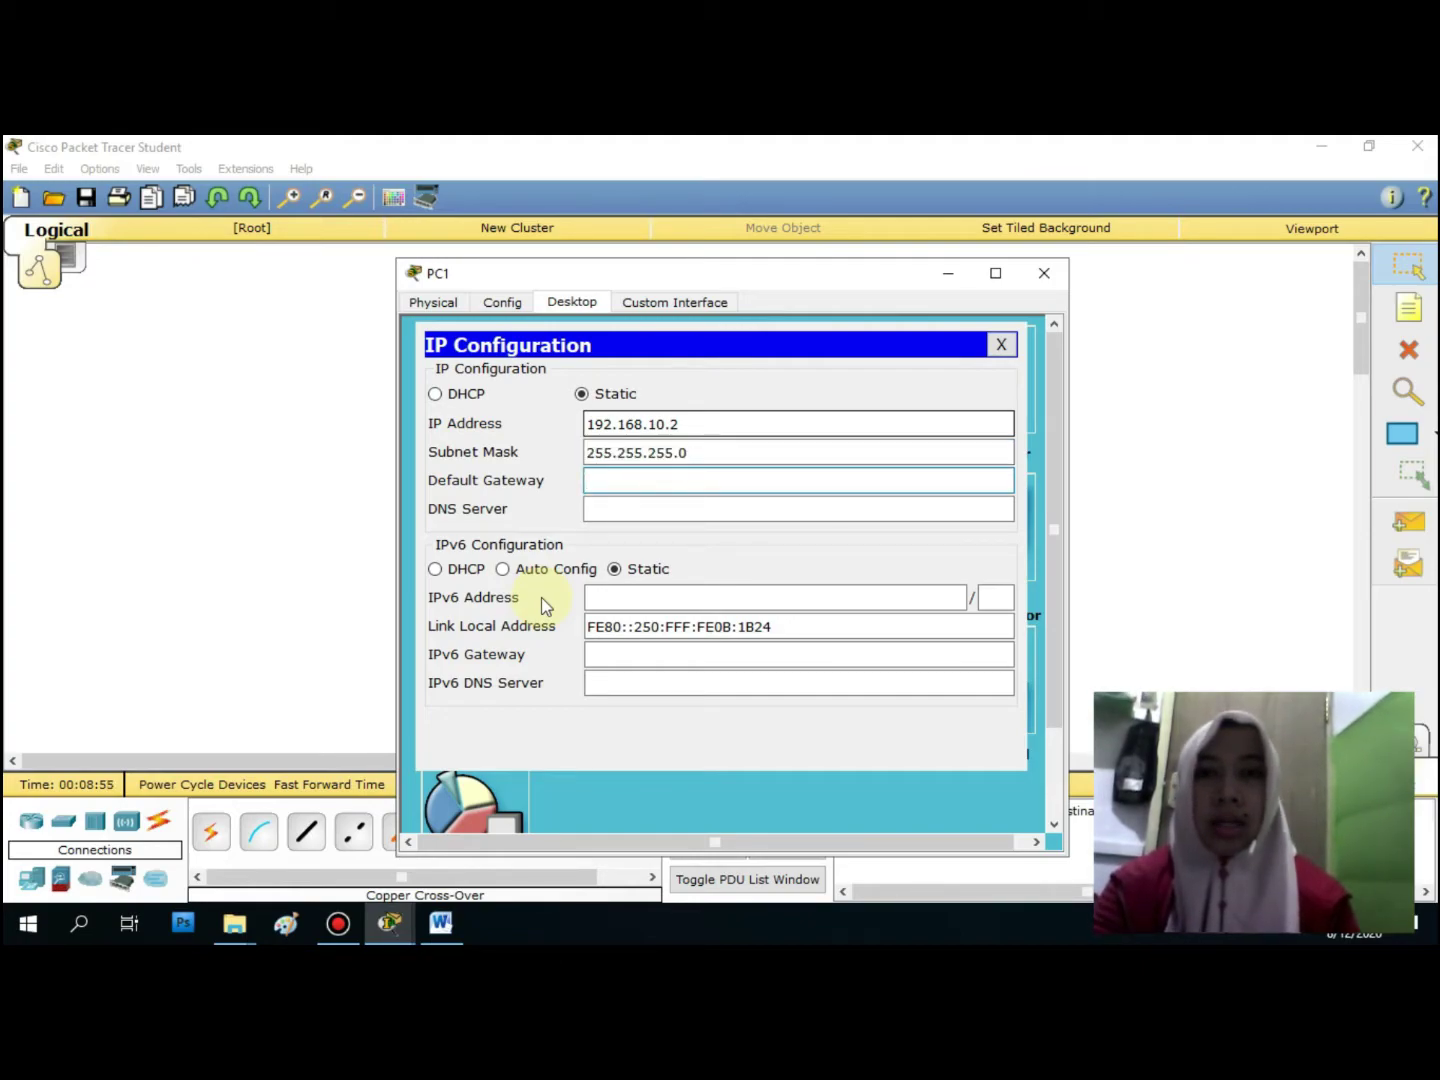
pyautogui.write('192.1')
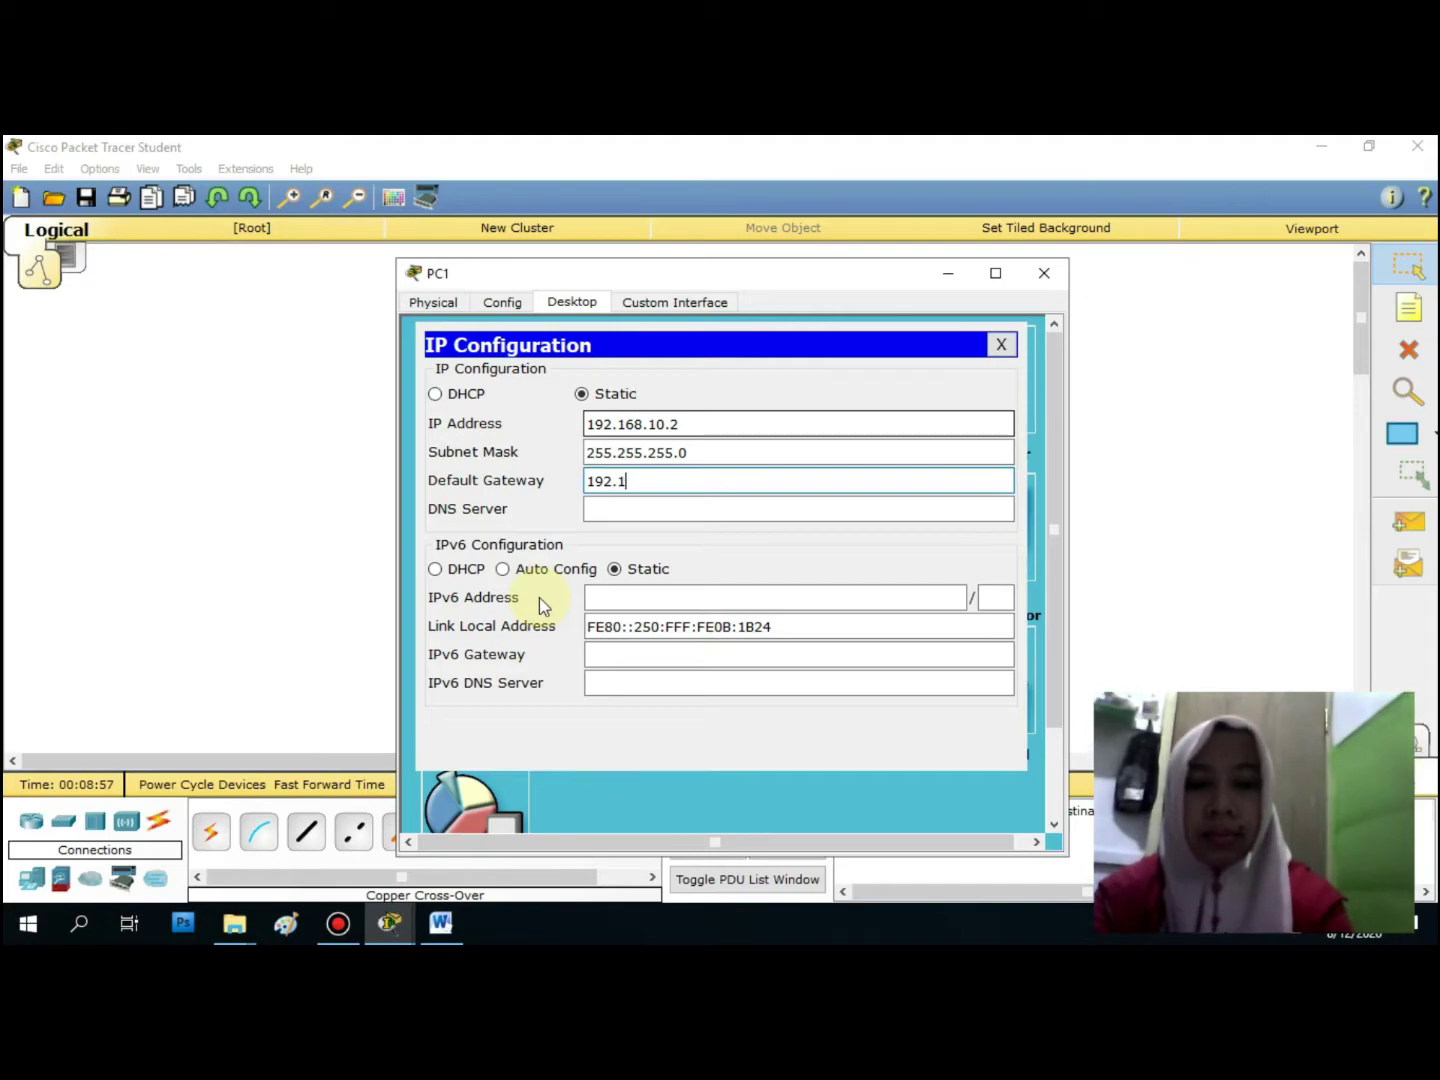
pyautogui.write('68.10.1')
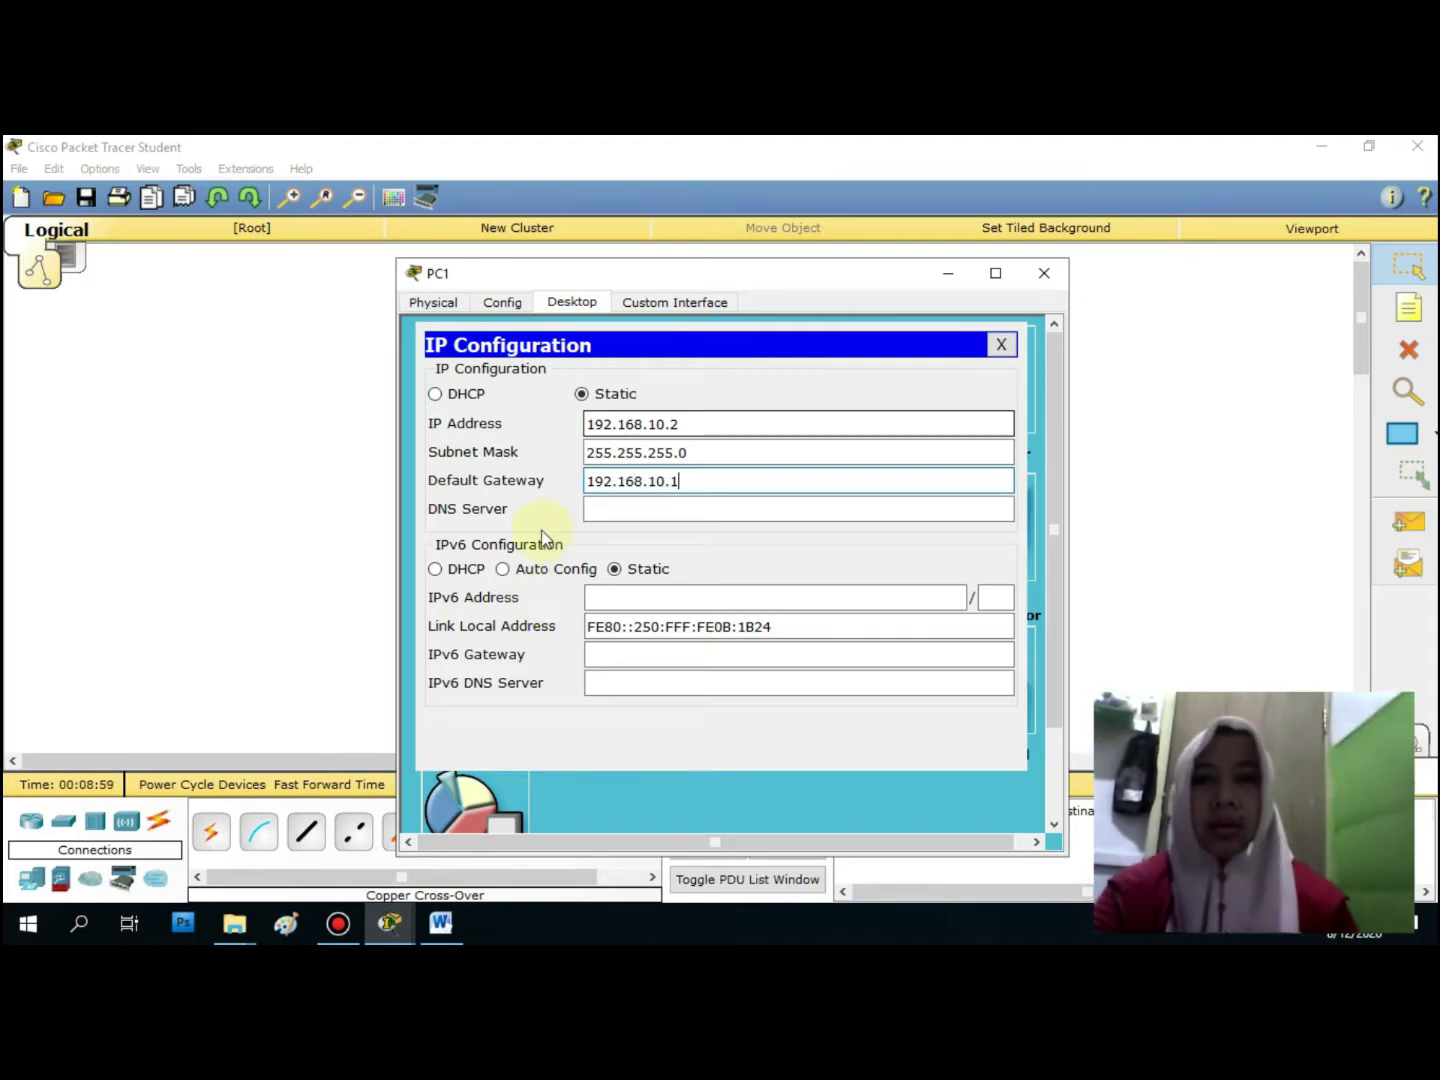
# Configure PC2 with static IP address 192.168.20.2, subnet mask 255.255.255.0 and default gateway 192.168.20.1, and close its window
pyautogui.click(1045, 280)
pyautogui.click(658, 589)
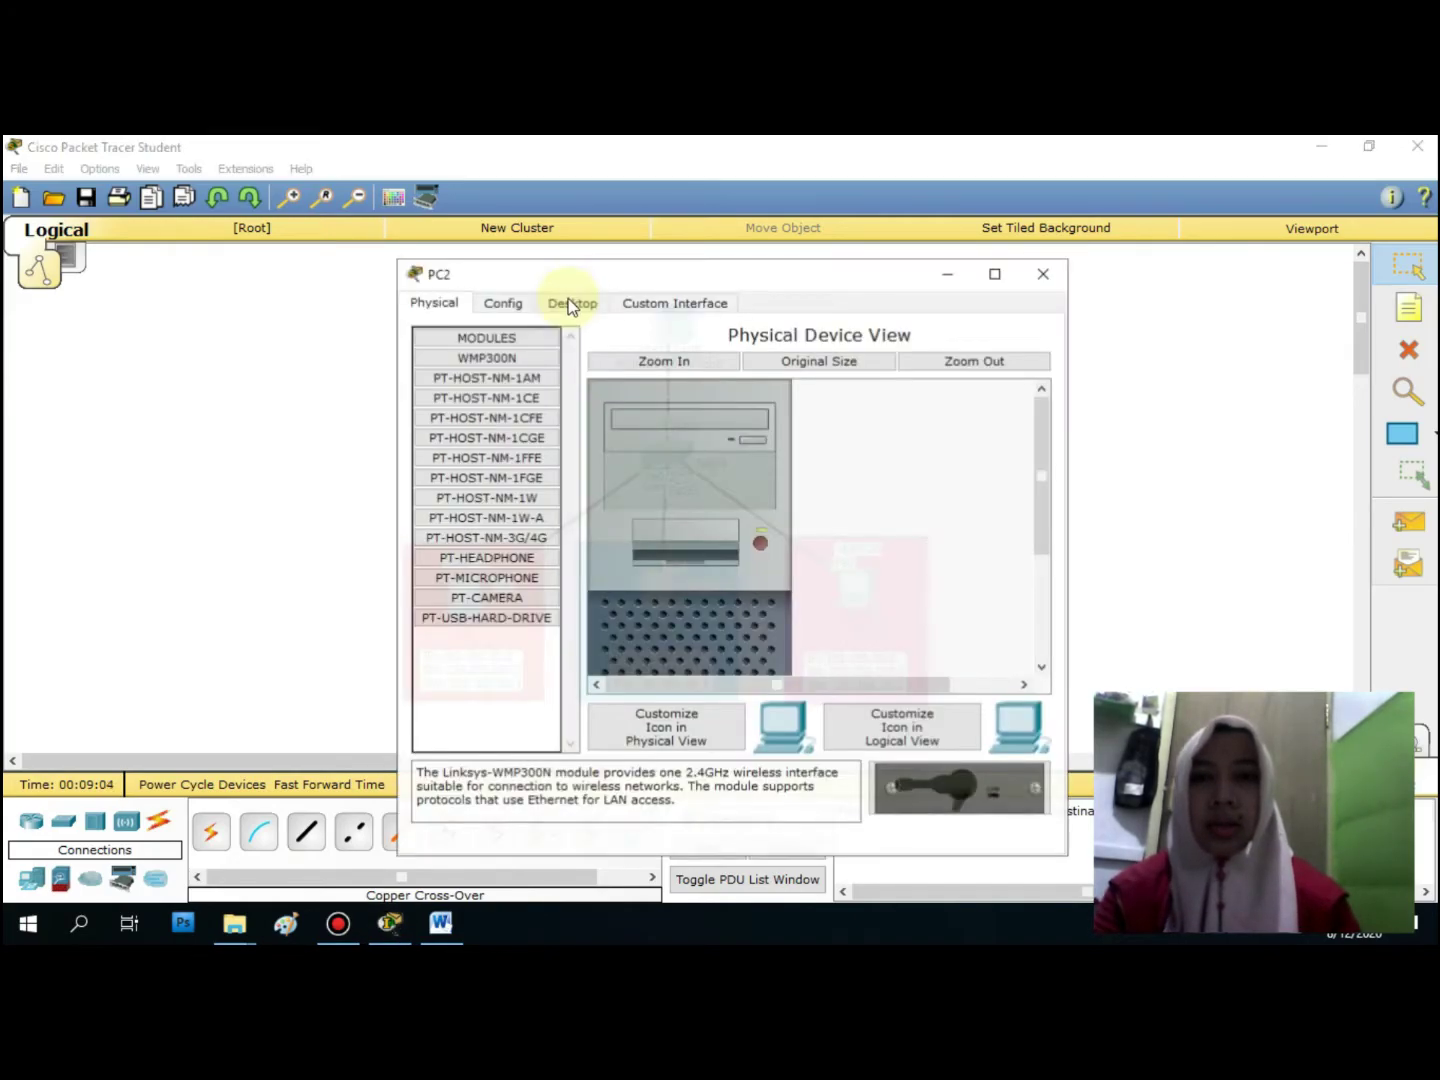
pyautogui.click(571, 302)
pyautogui.click(462, 400)
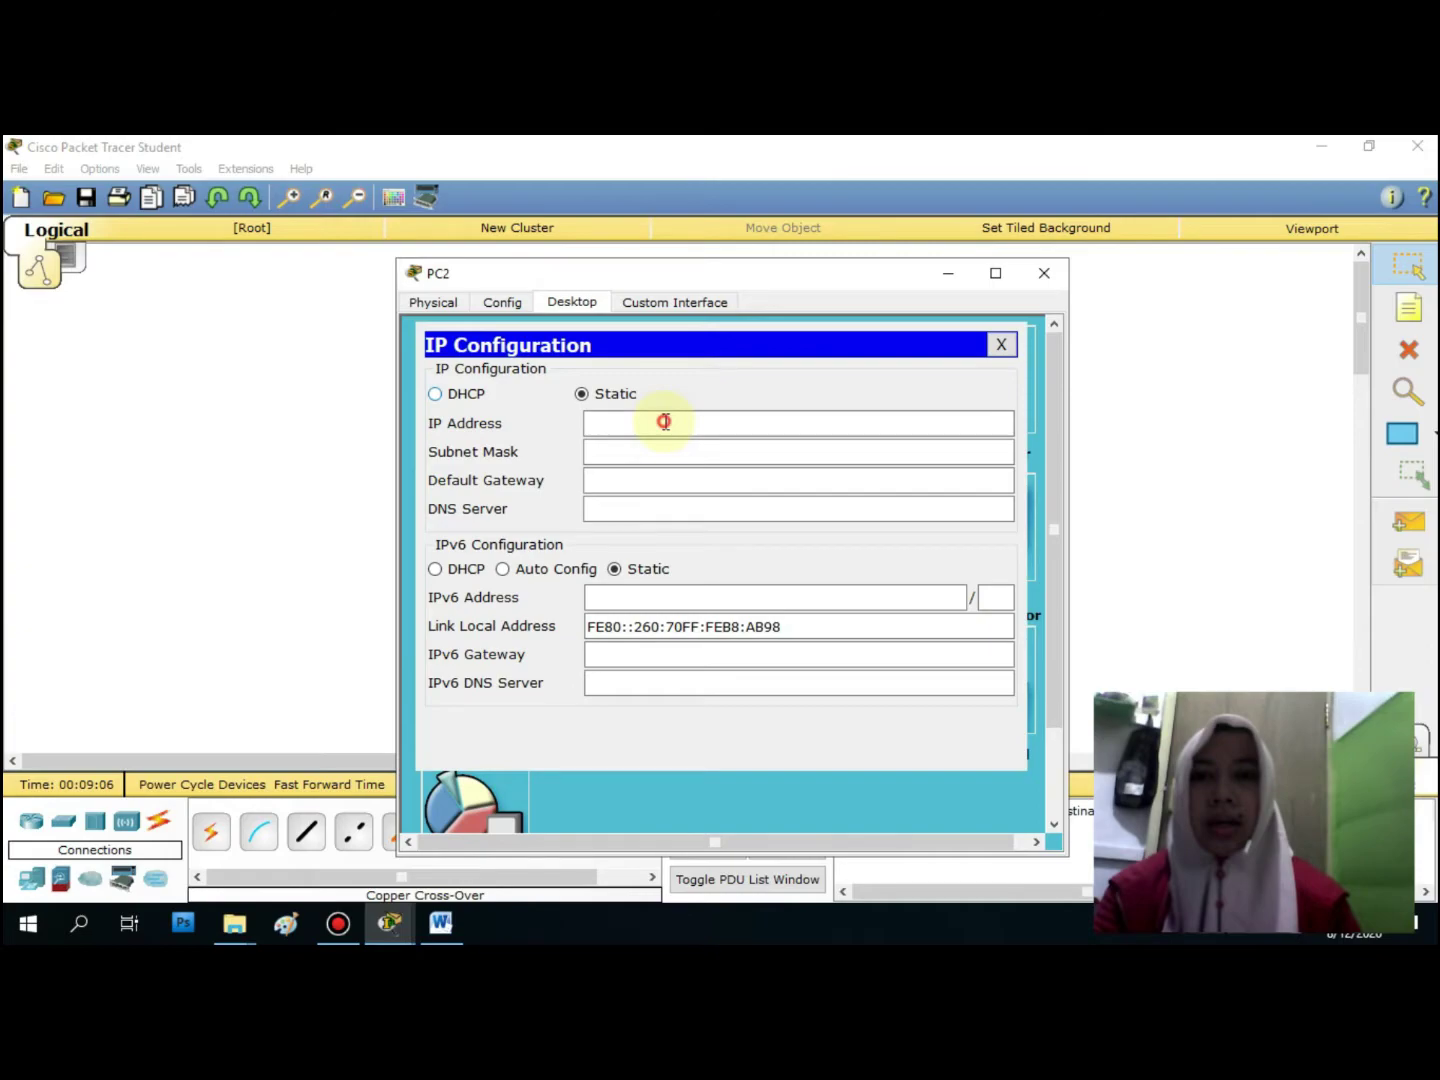
pyautogui.write('192')
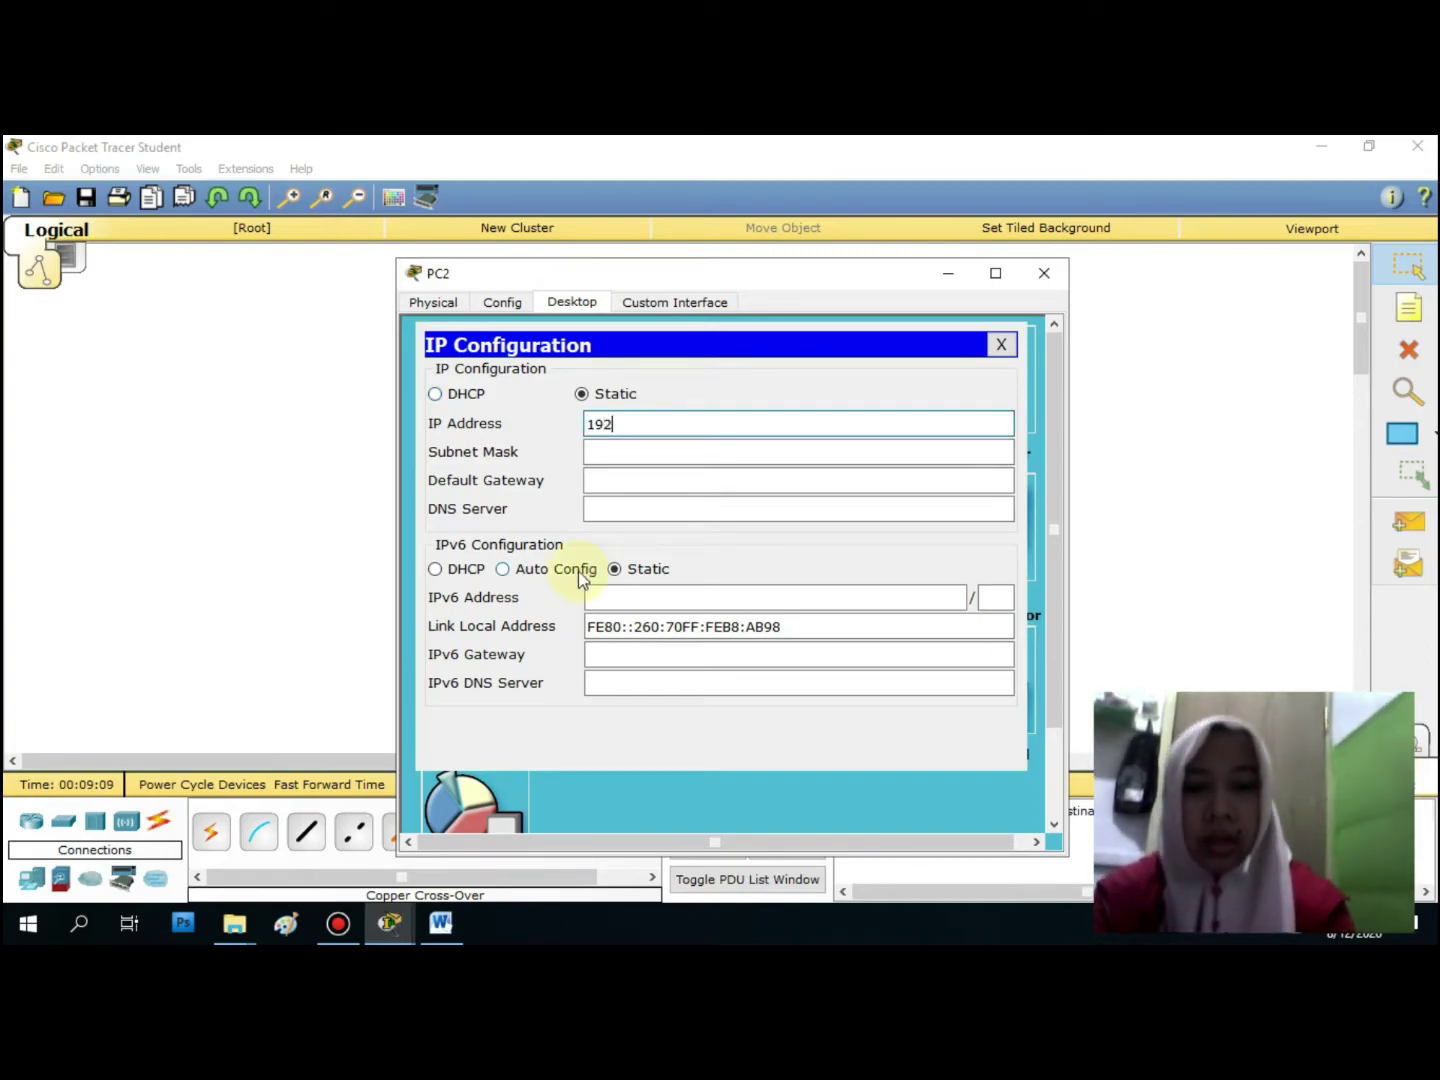
pyautogui.write('.168.20.2')
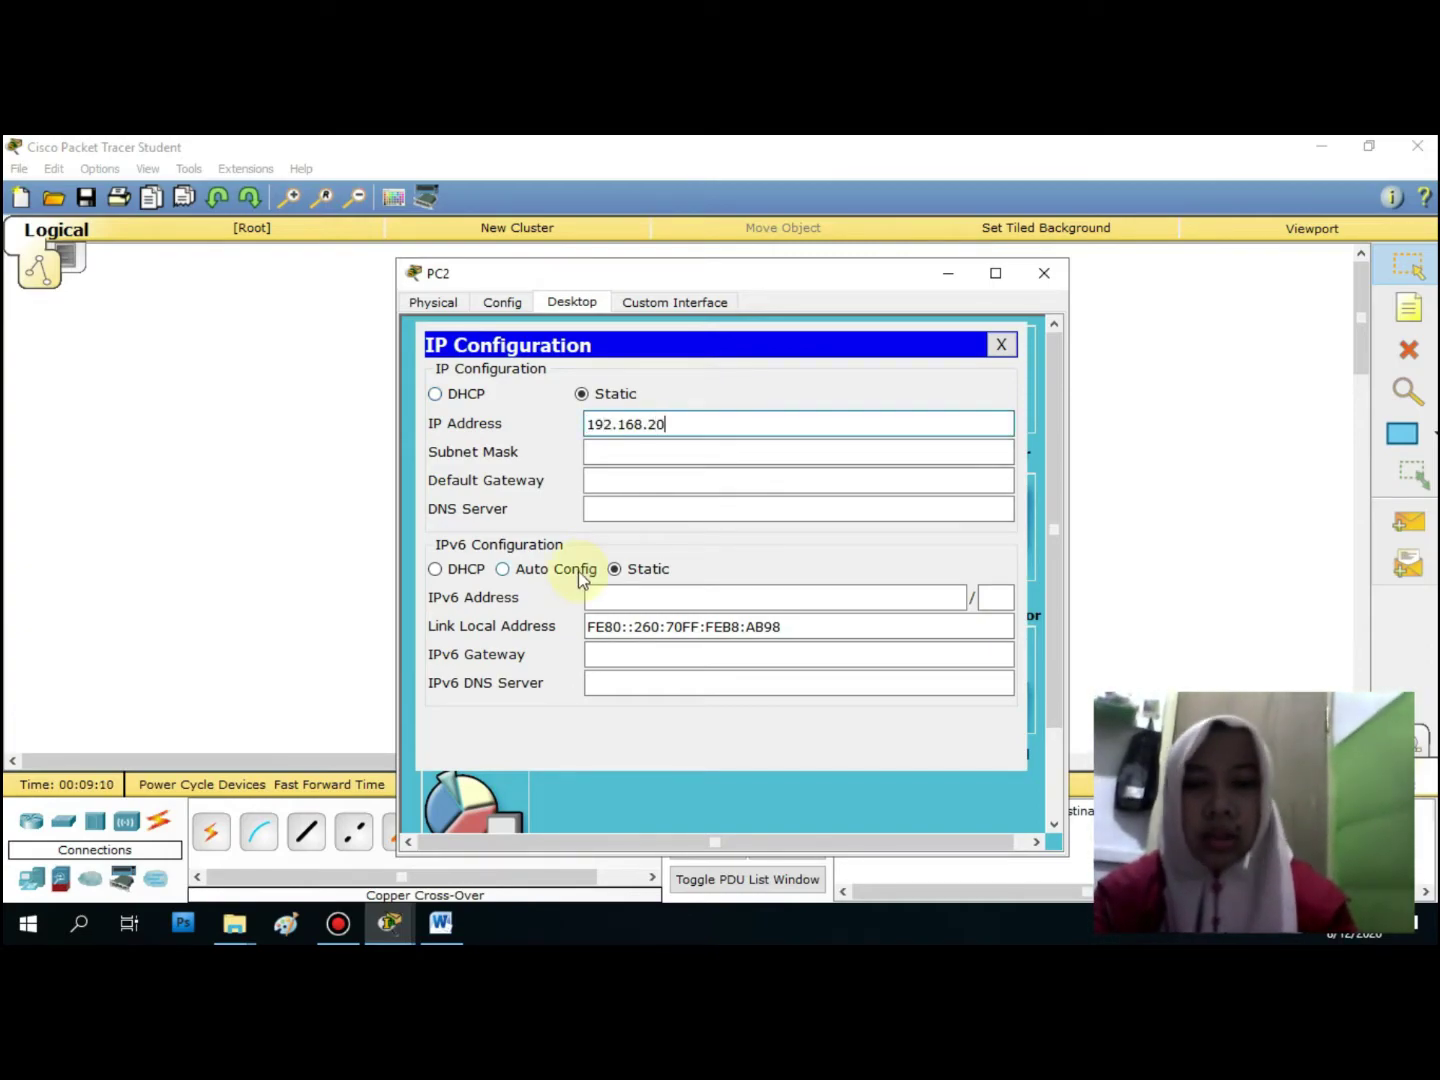
pyautogui.press('Tab')
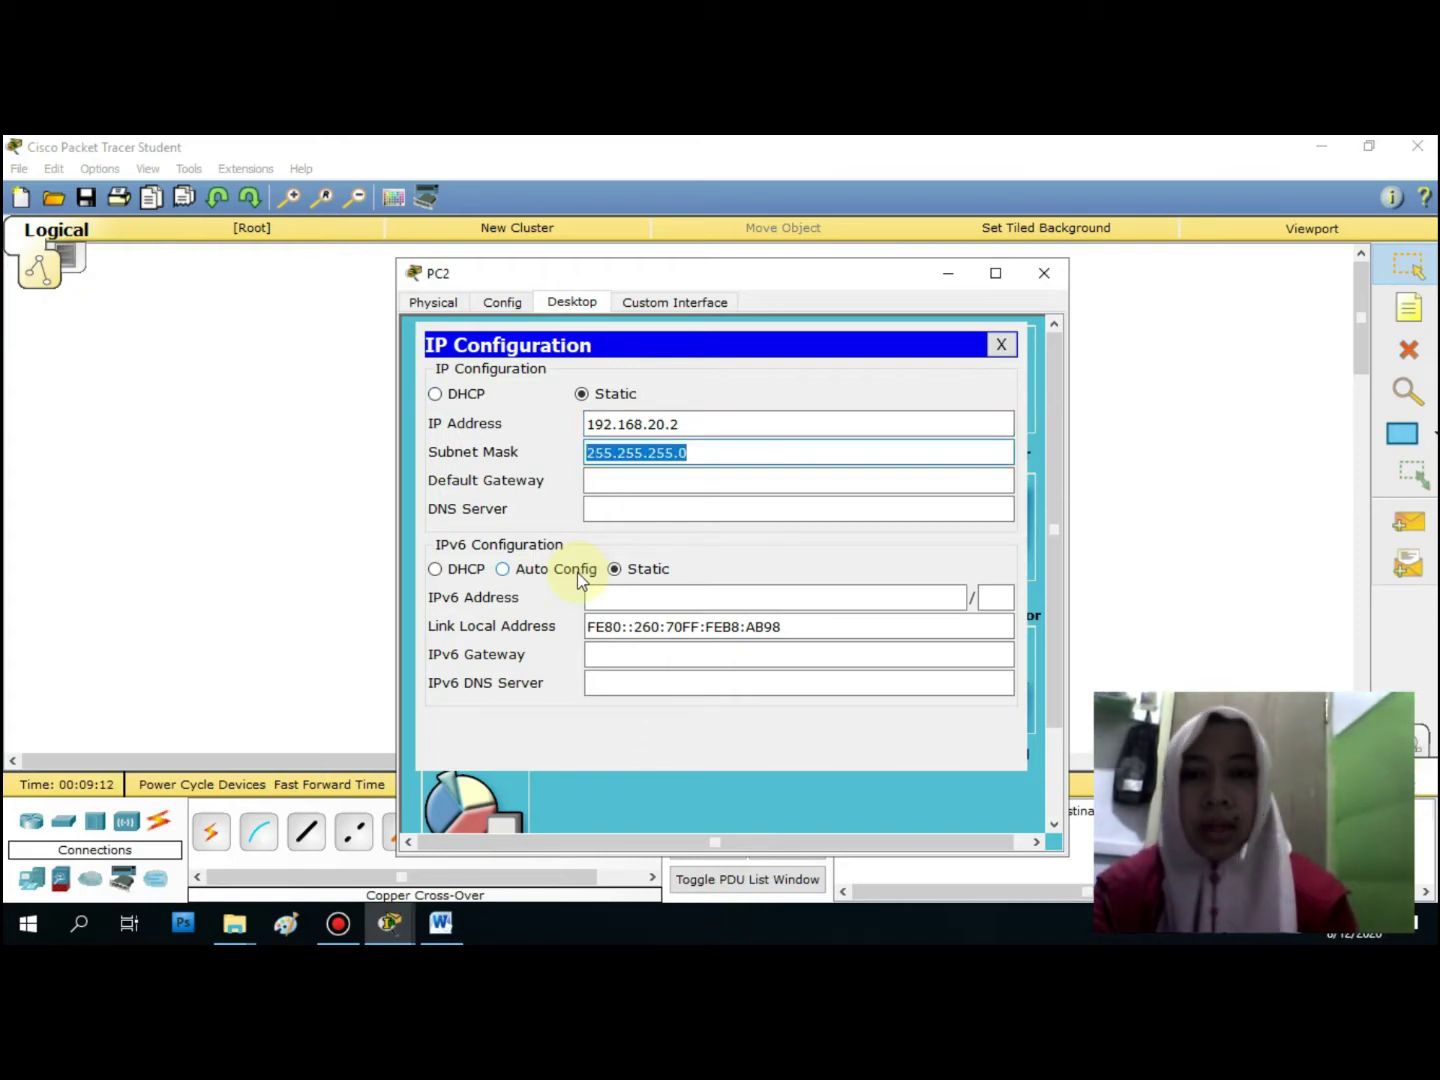
pyautogui.press('Tab')
pyautogui.write('192')
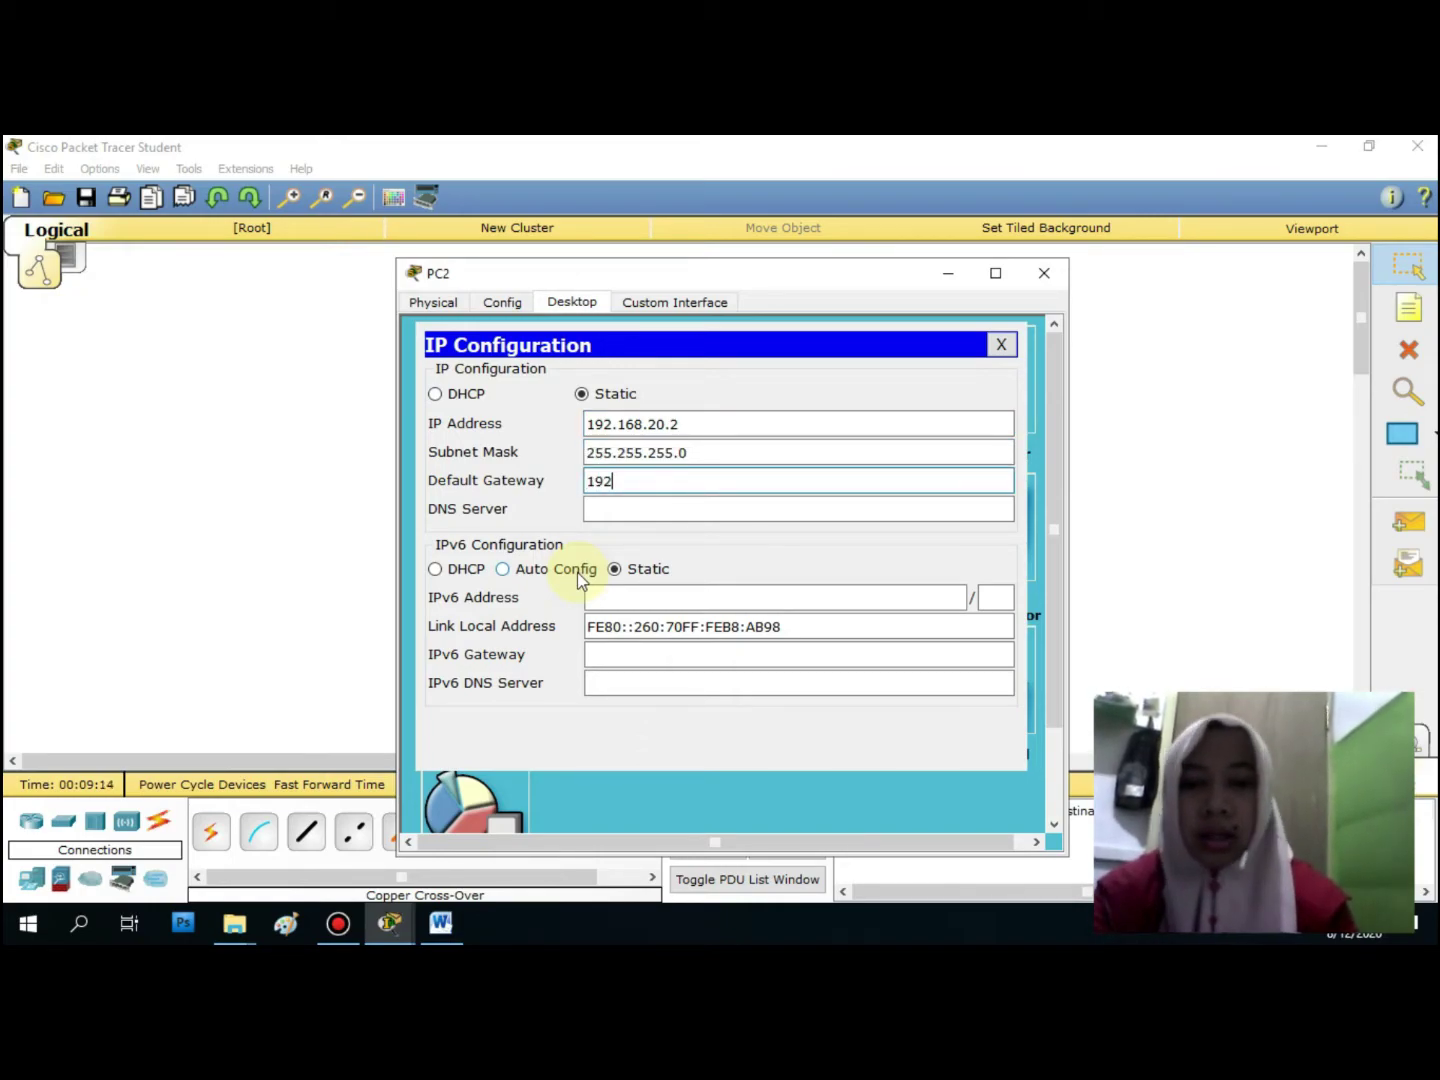
pyautogui.write('.168.20.1')
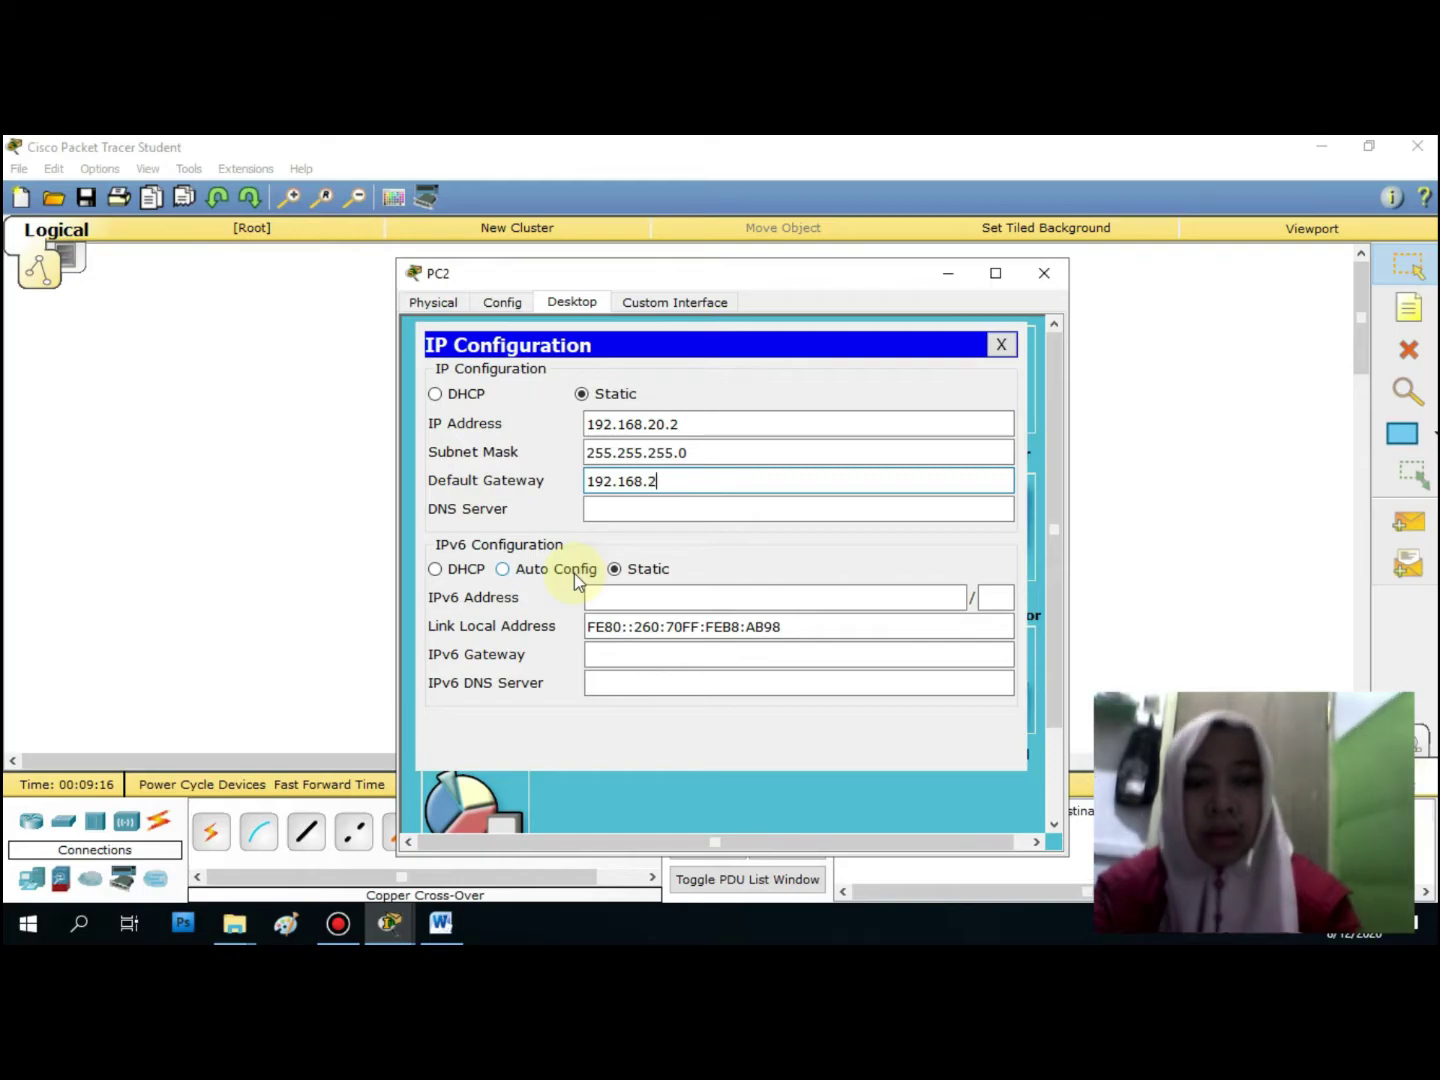
pyautogui.click(1044, 273)
# Configure PC3 with static IP address 192.168.30.2, subnet mask 255.255.255.0 and default gateway 192.168.30.1, and close its window
pyautogui.click(855, 590)
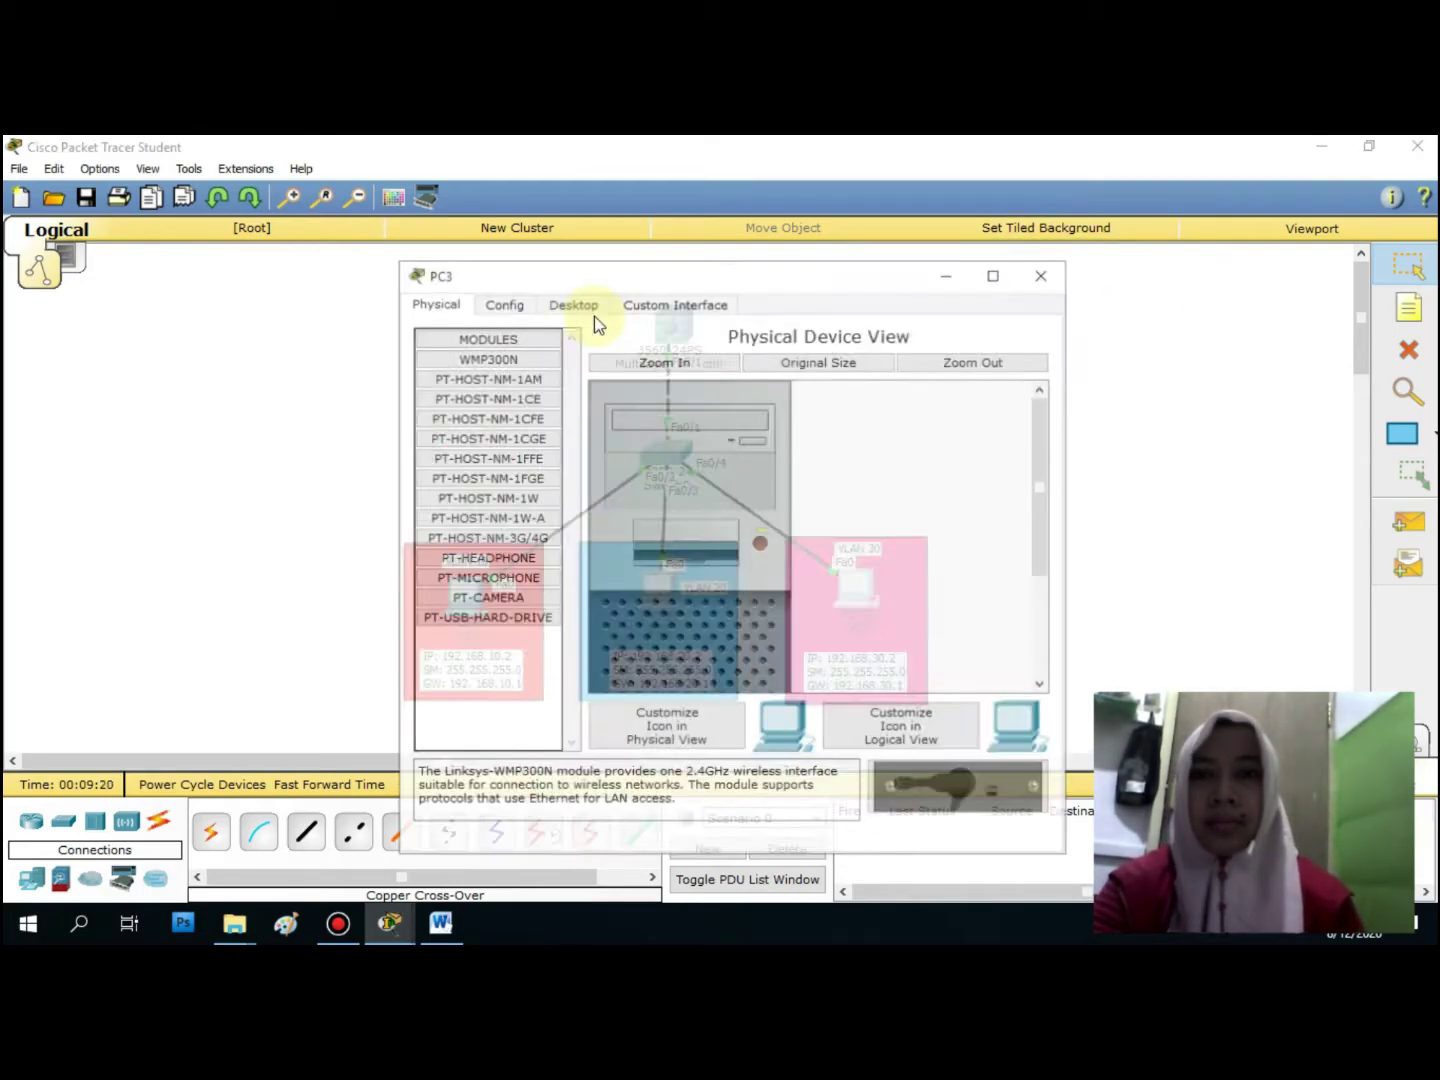
pyautogui.click(579, 304)
pyautogui.click(487, 415)
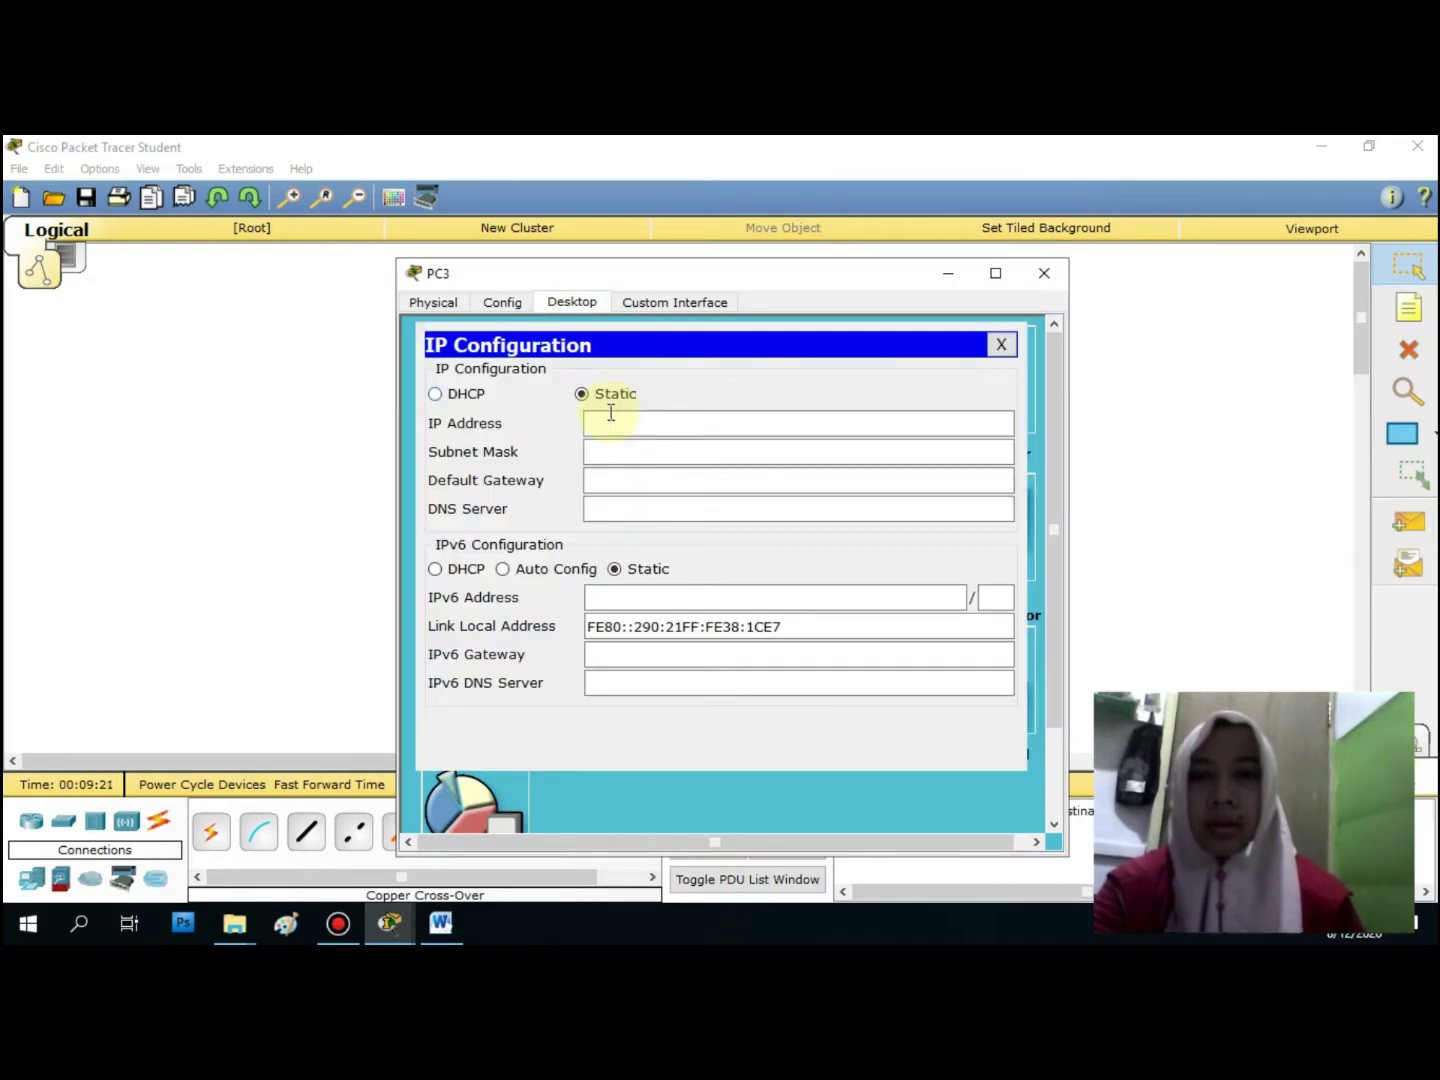
pyautogui.click(598, 425)
pyautogui.write('192.1')
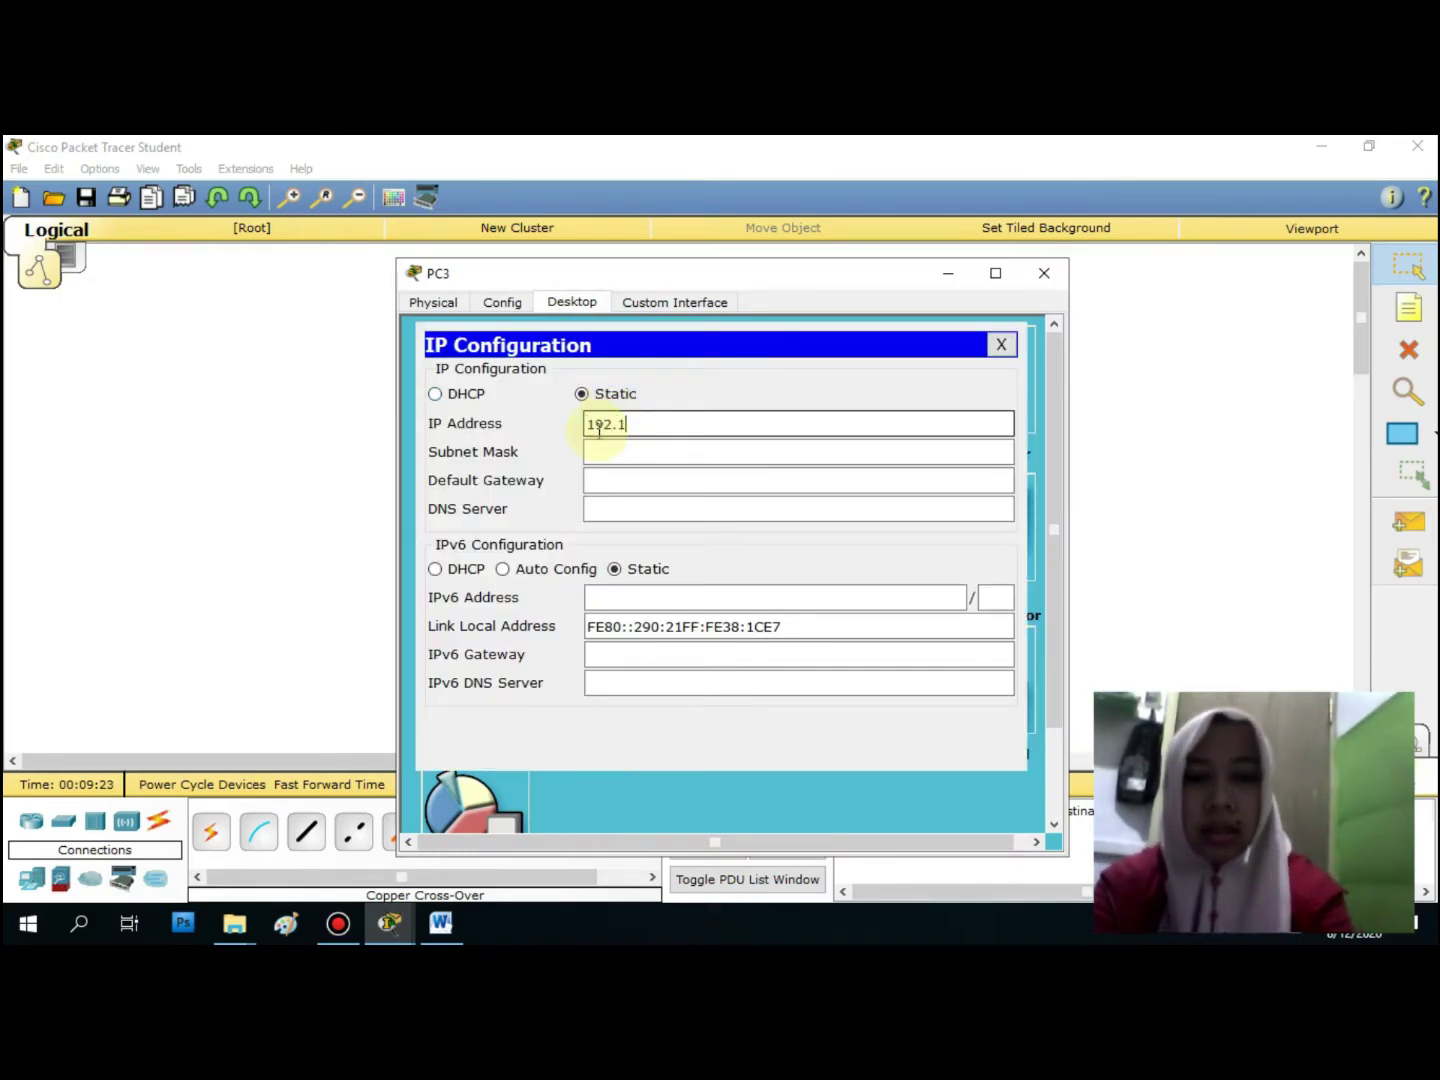
pyautogui.write('68.30.2')
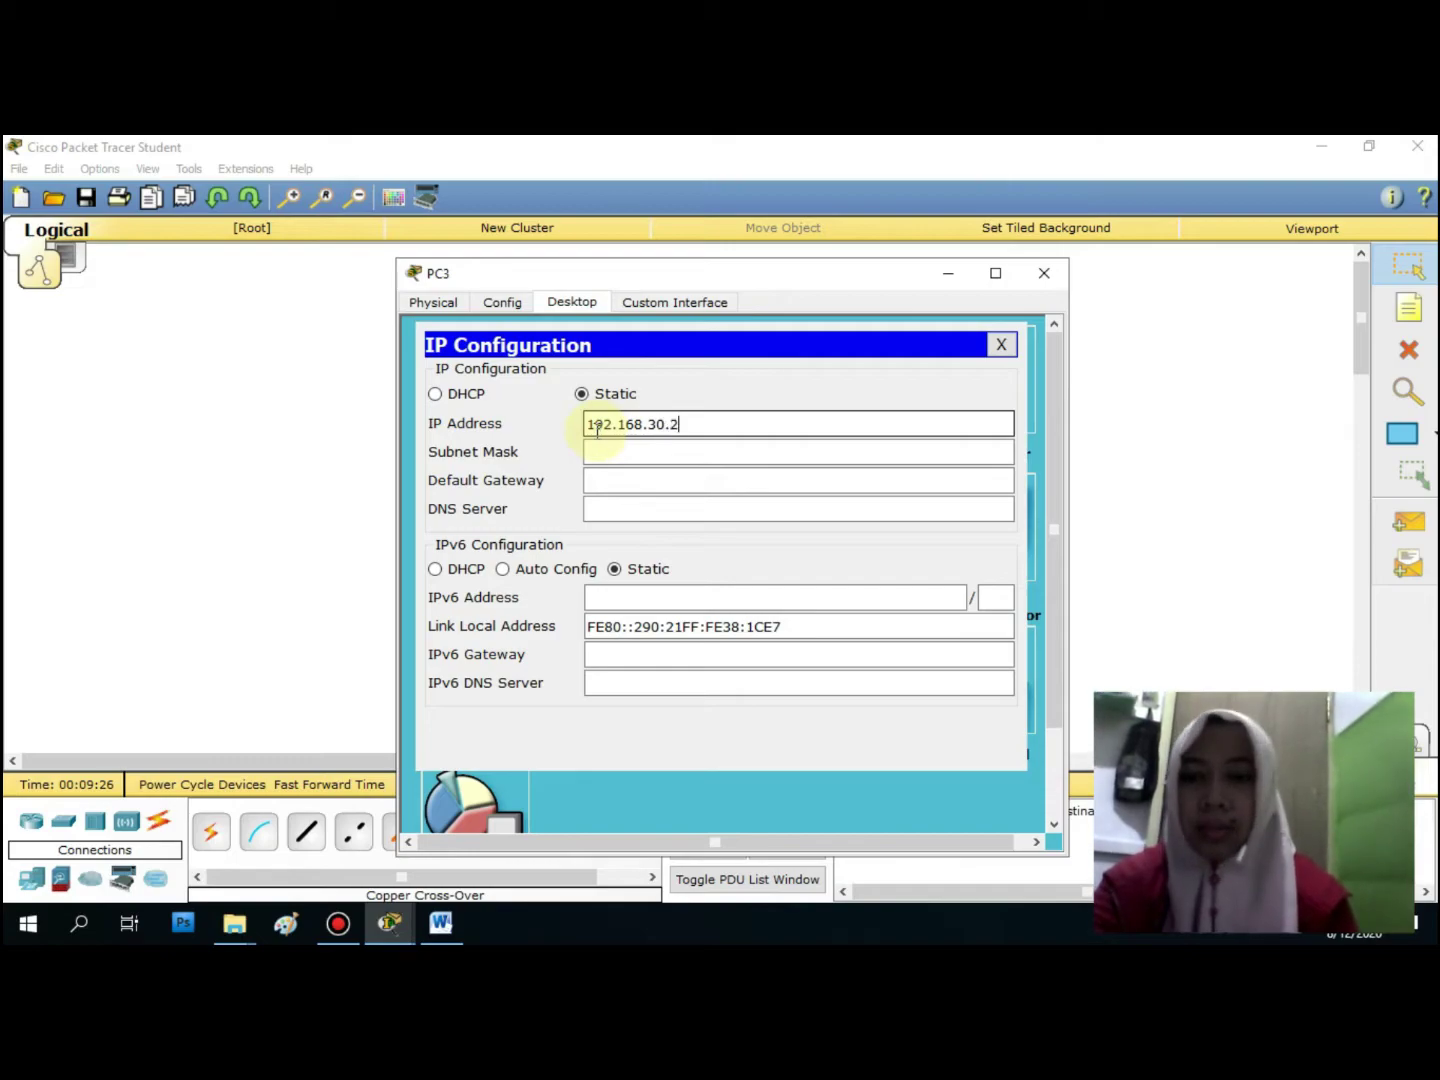
pyautogui.press('Tab')
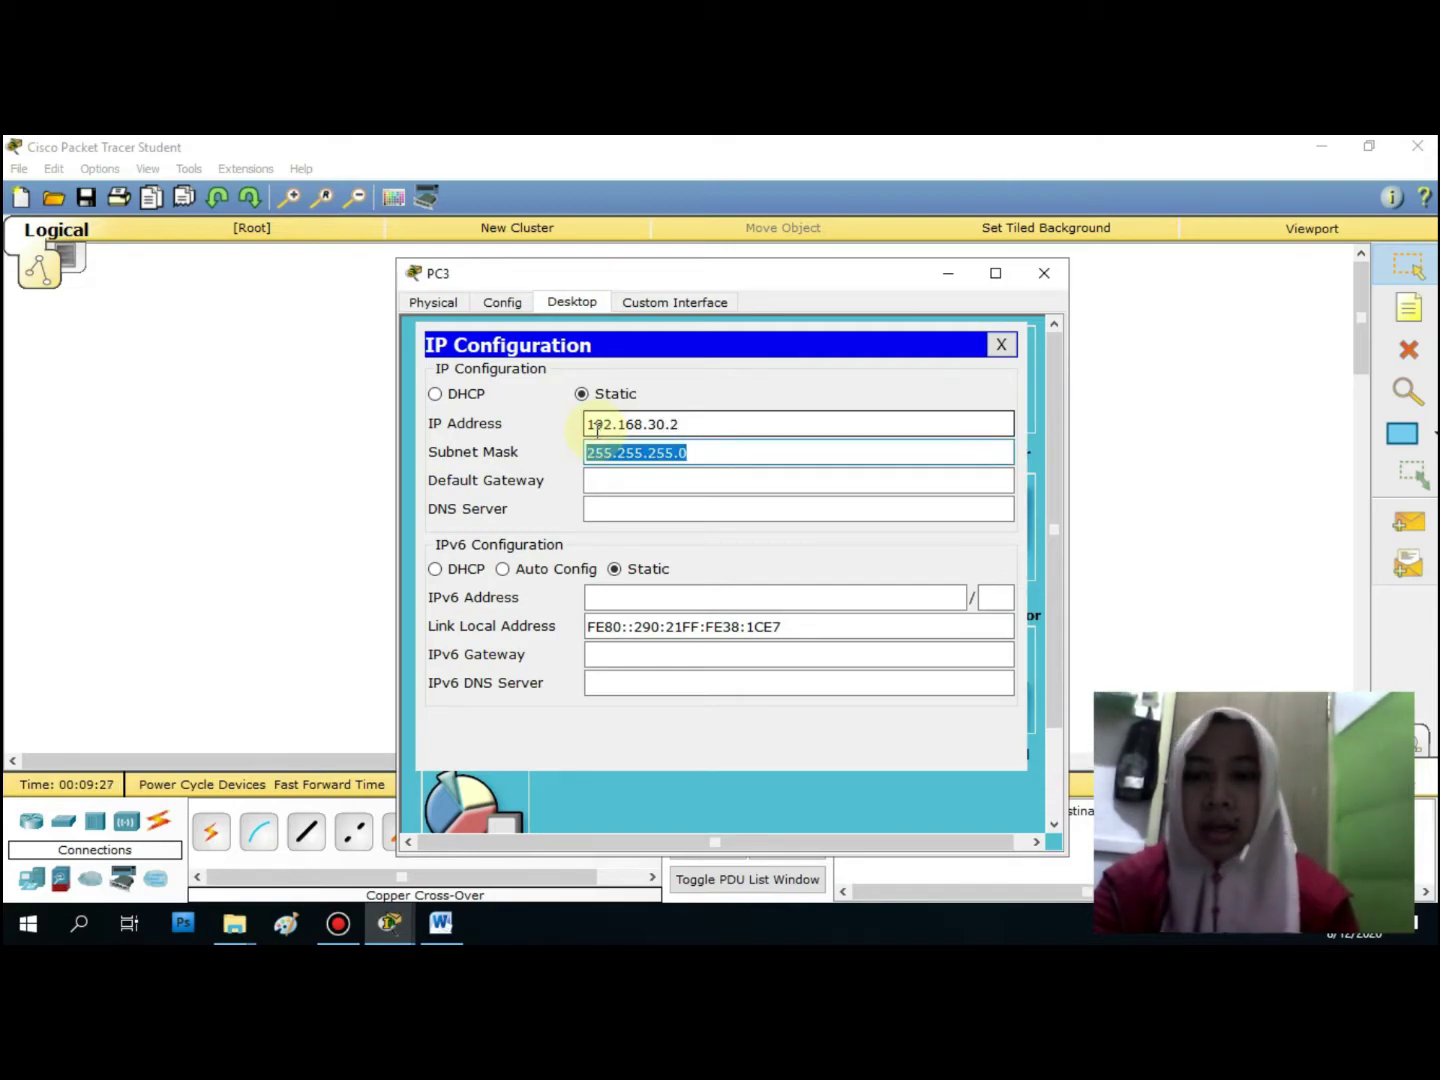
pyautogui.press('Tab')
pyautogui.write('192.168.30.1')
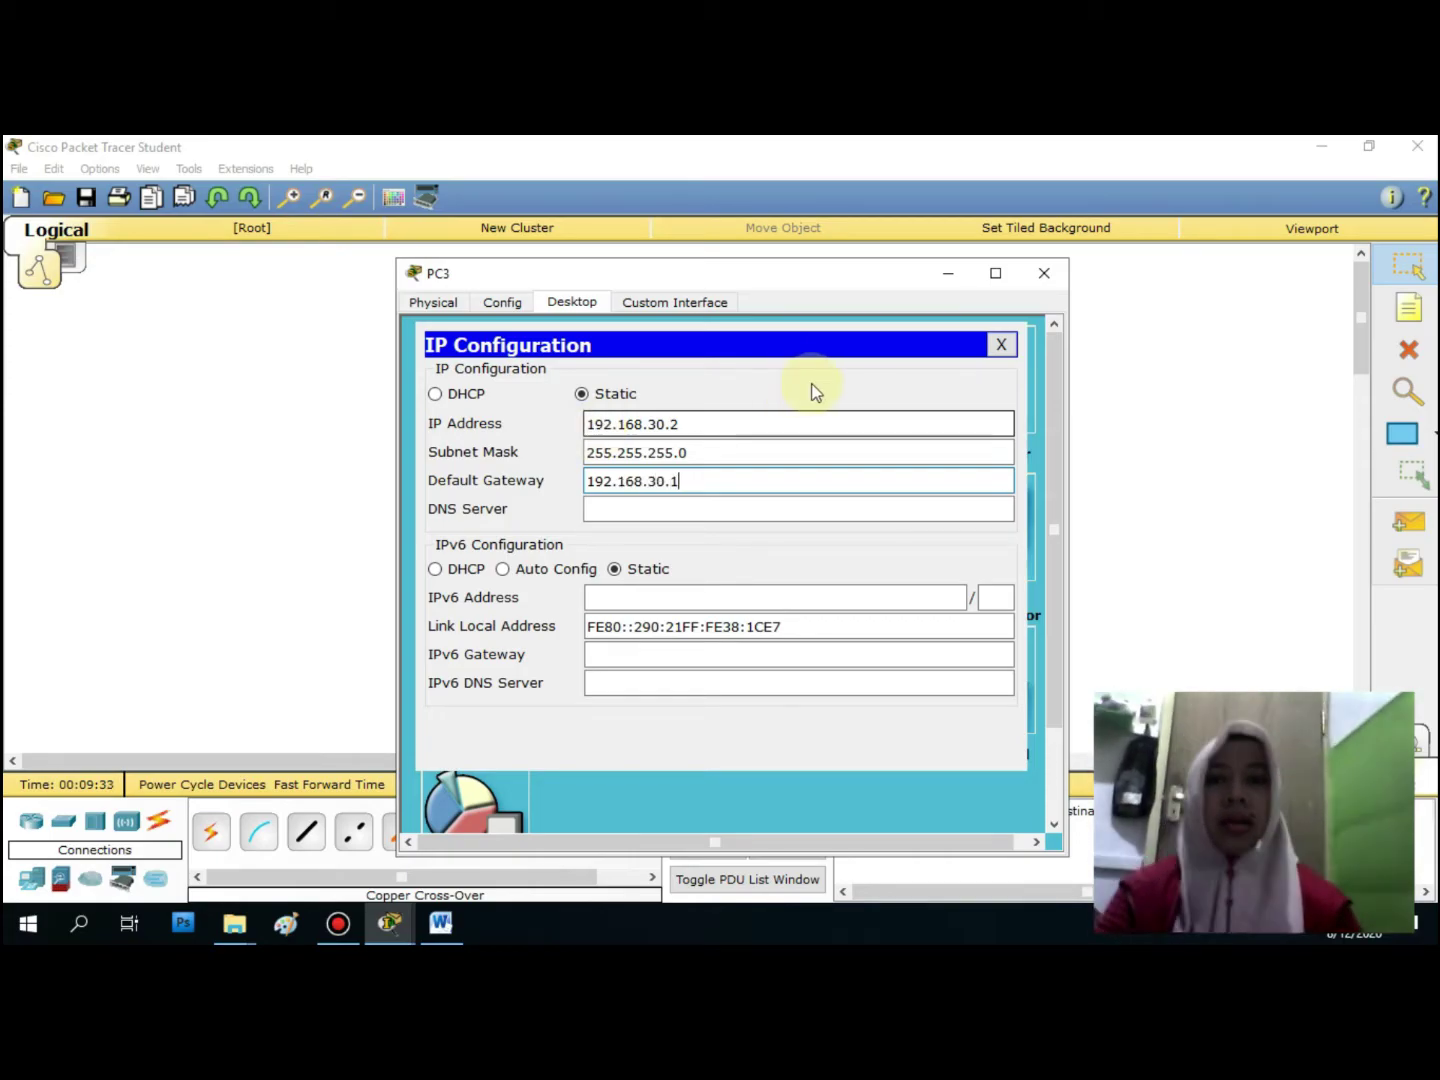
pyautogui.click(1045, 273)
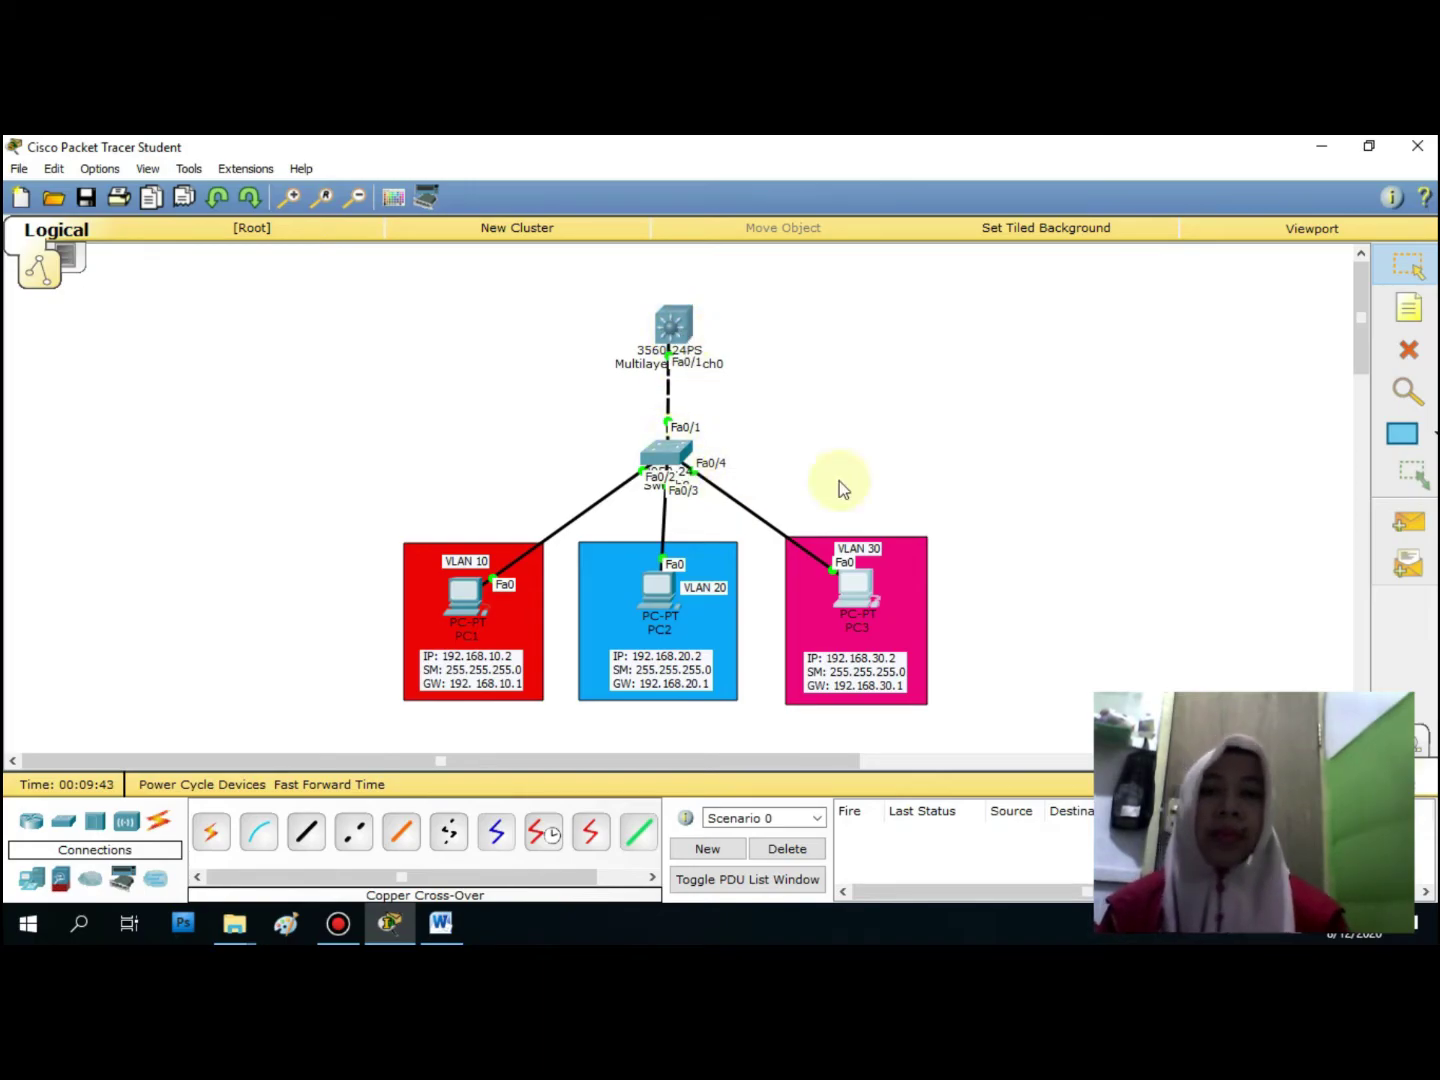
# Open the command line of the 2950-24 switch and enter global configuration mode with en and conf t
pyautogui.click(661, 456)
pyautogui.click(562, 301)
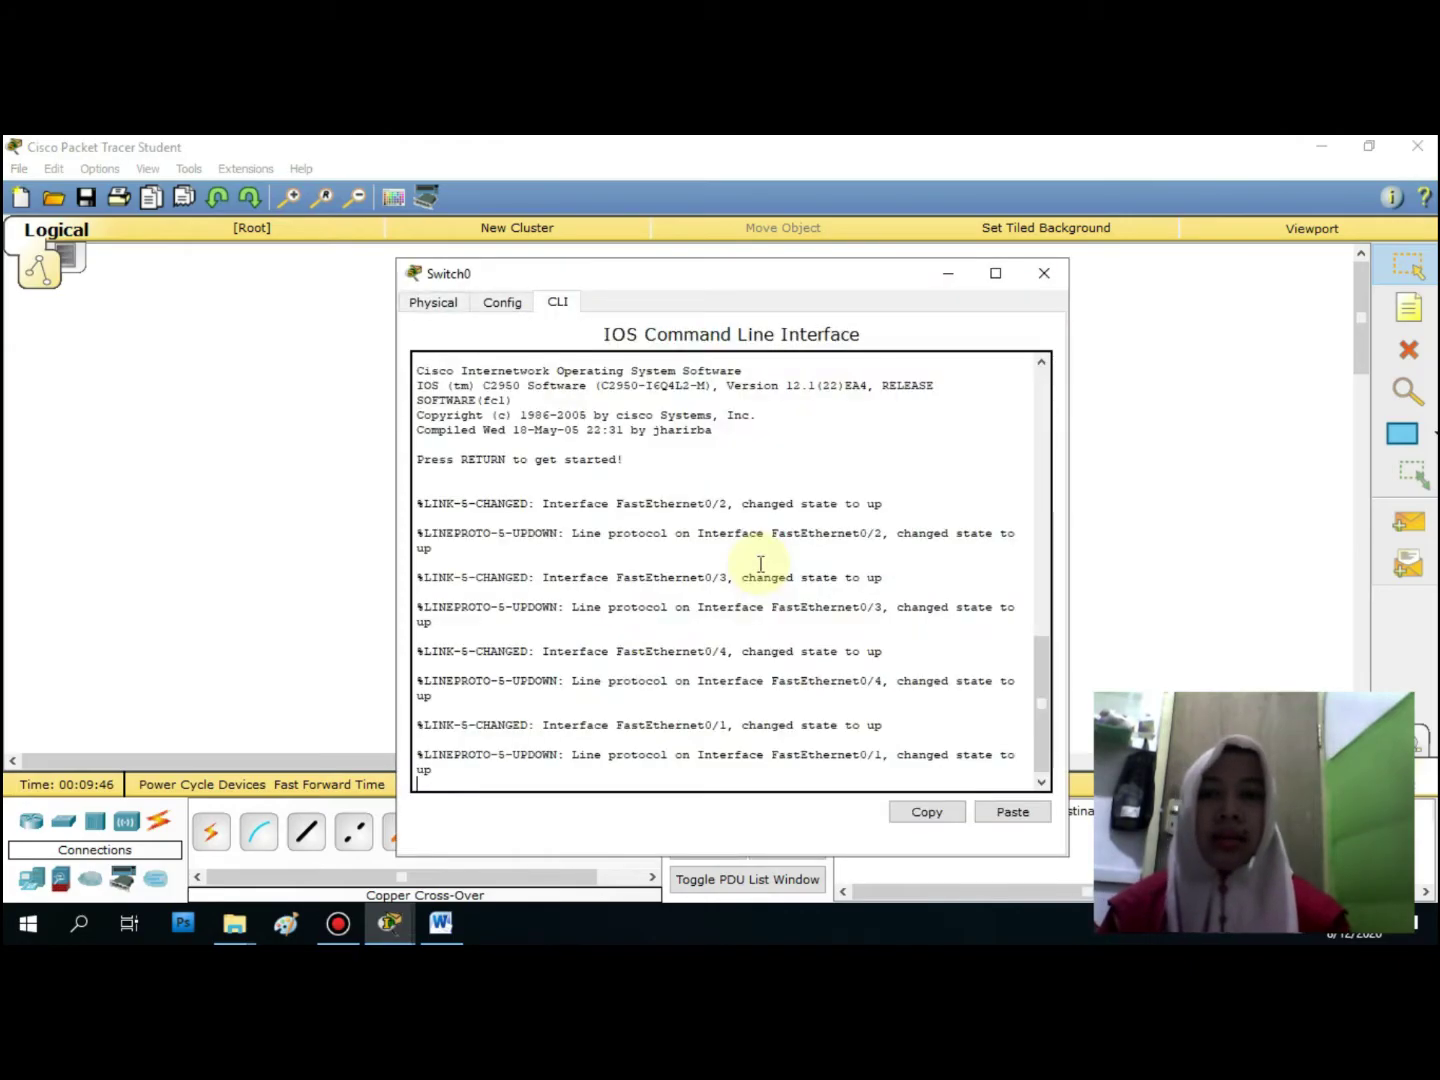
pyautogui.press('Return')
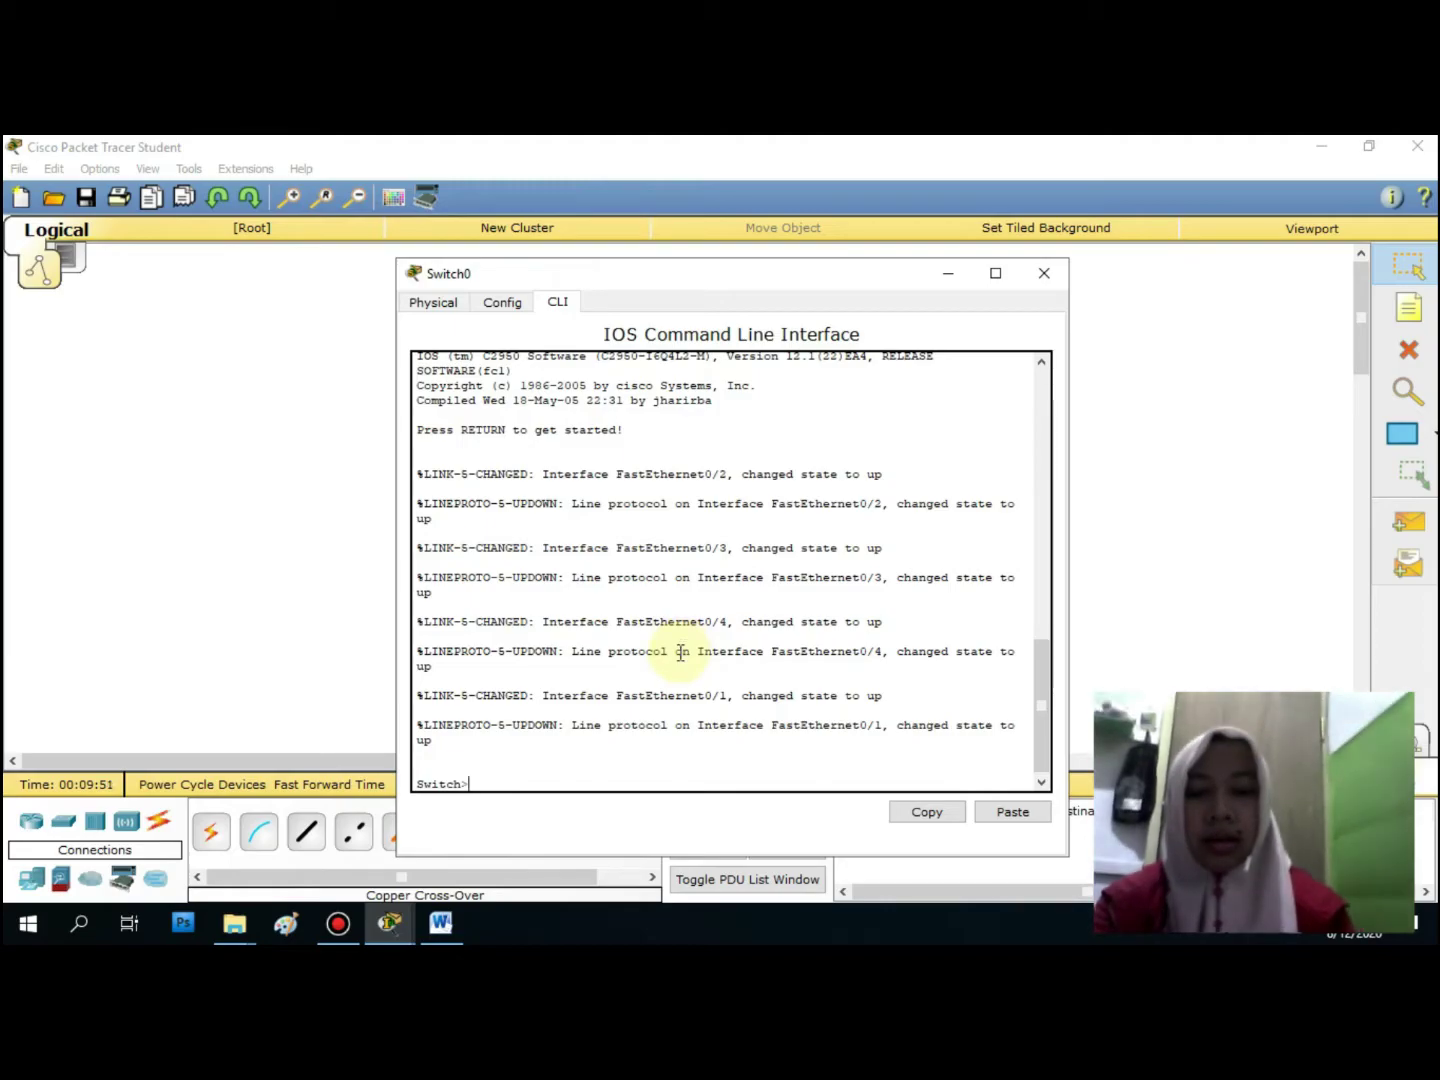
pyautogui.write('en')
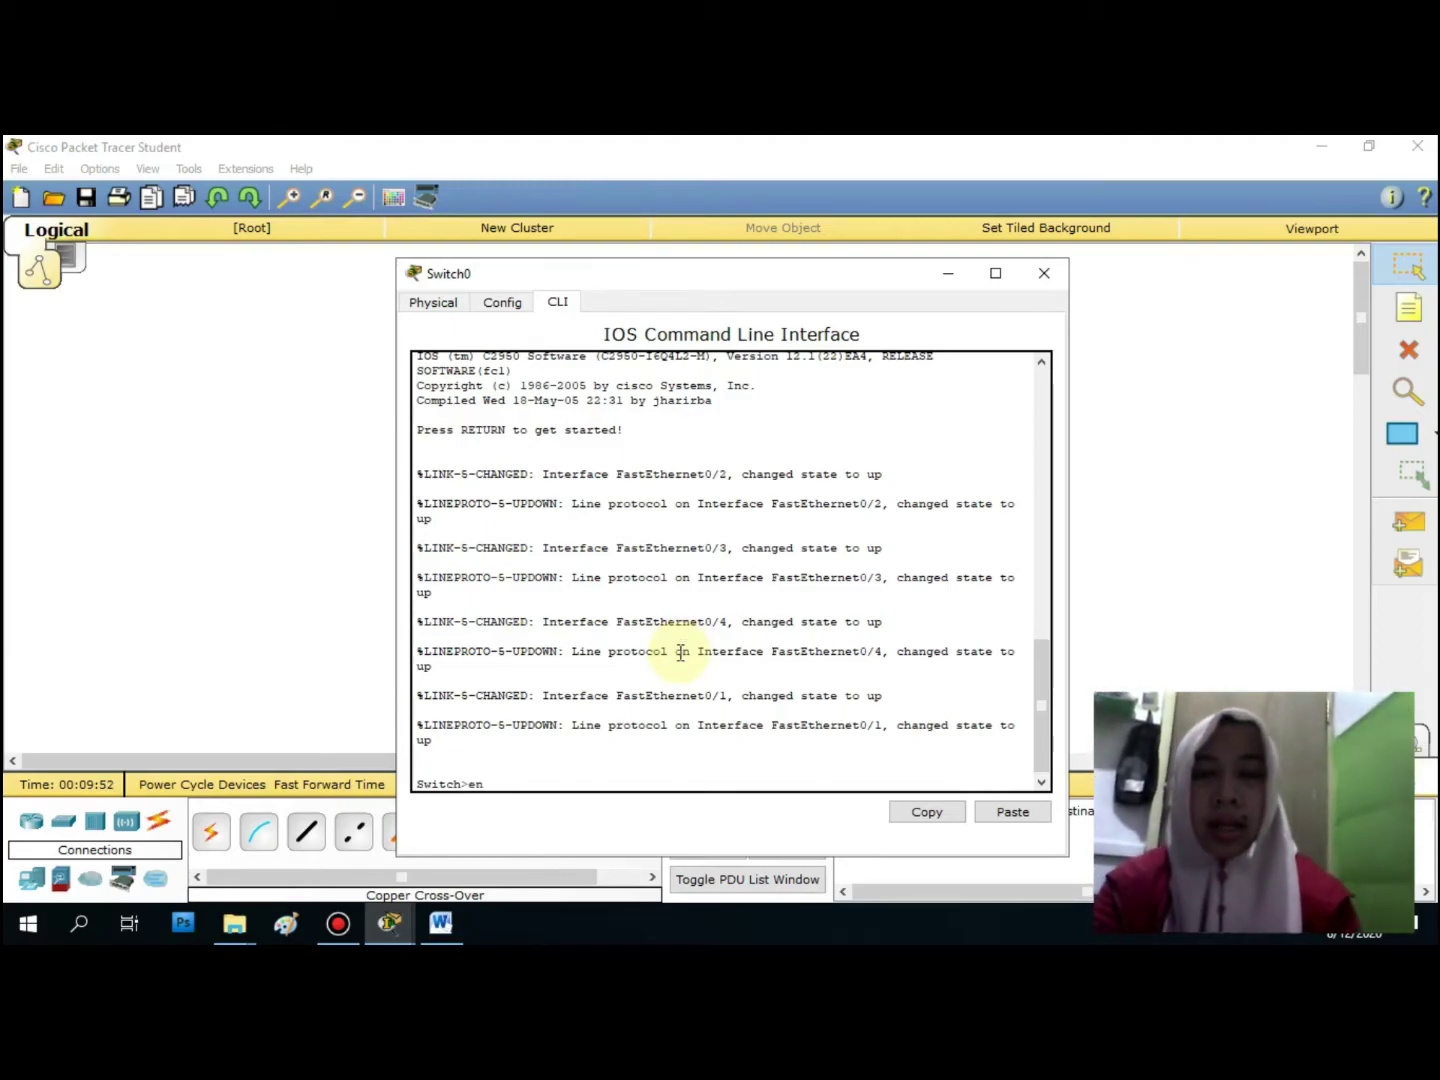
pyautogui.press('Return')
pyautogui.write('ch#conf t')
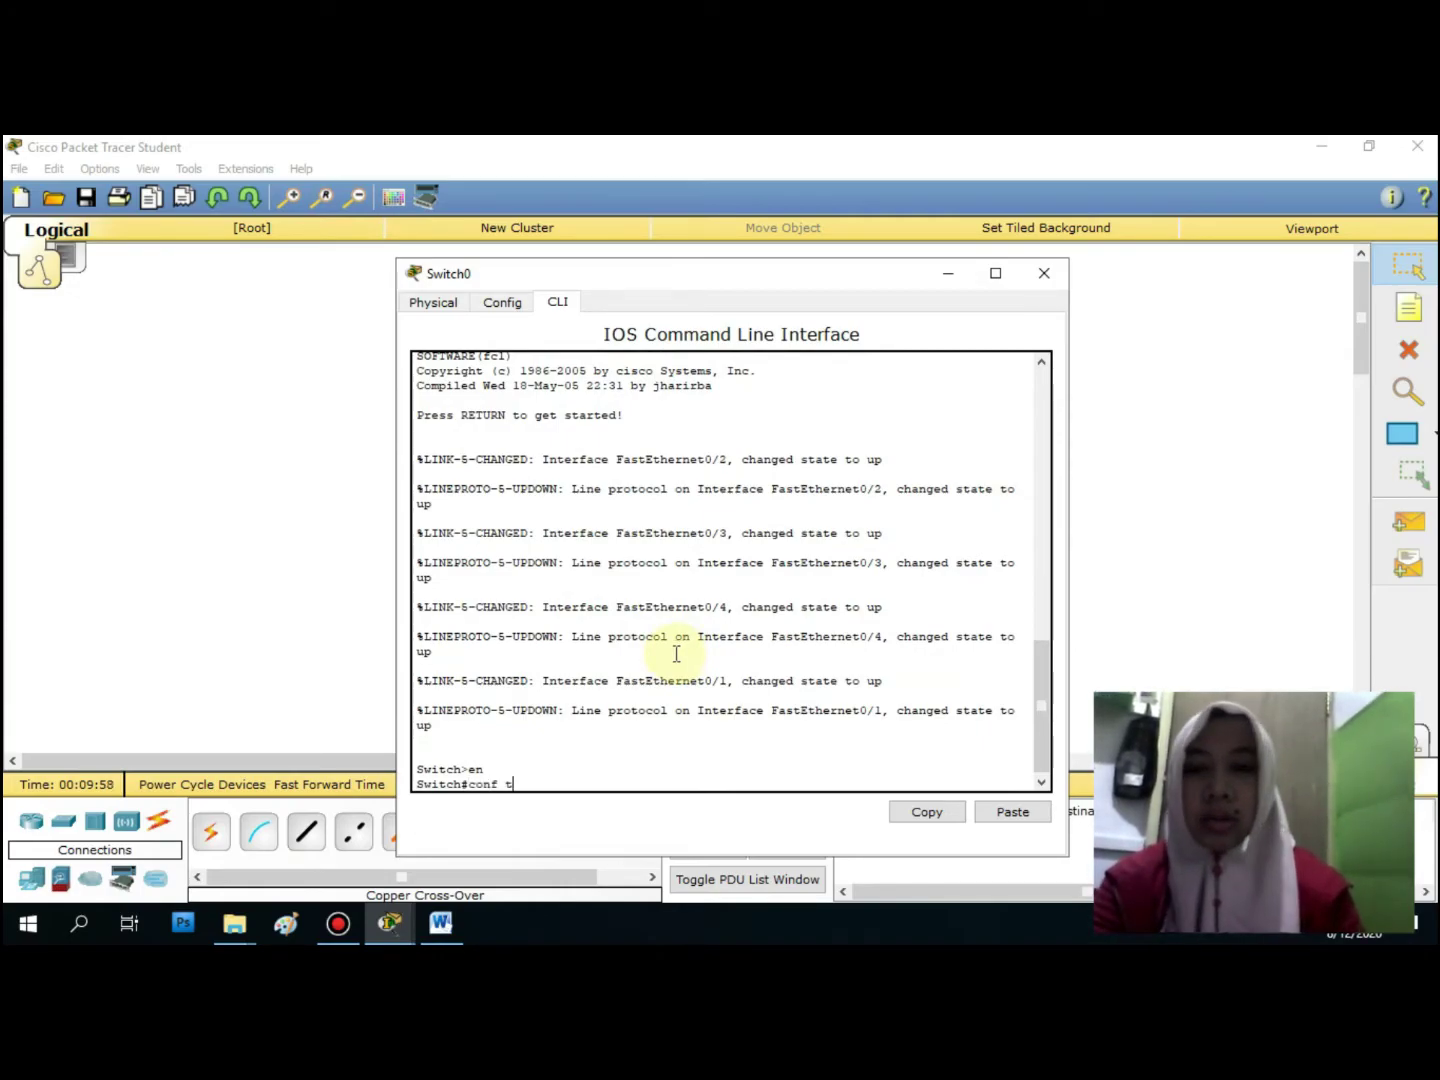
pyautogui.press('Return')
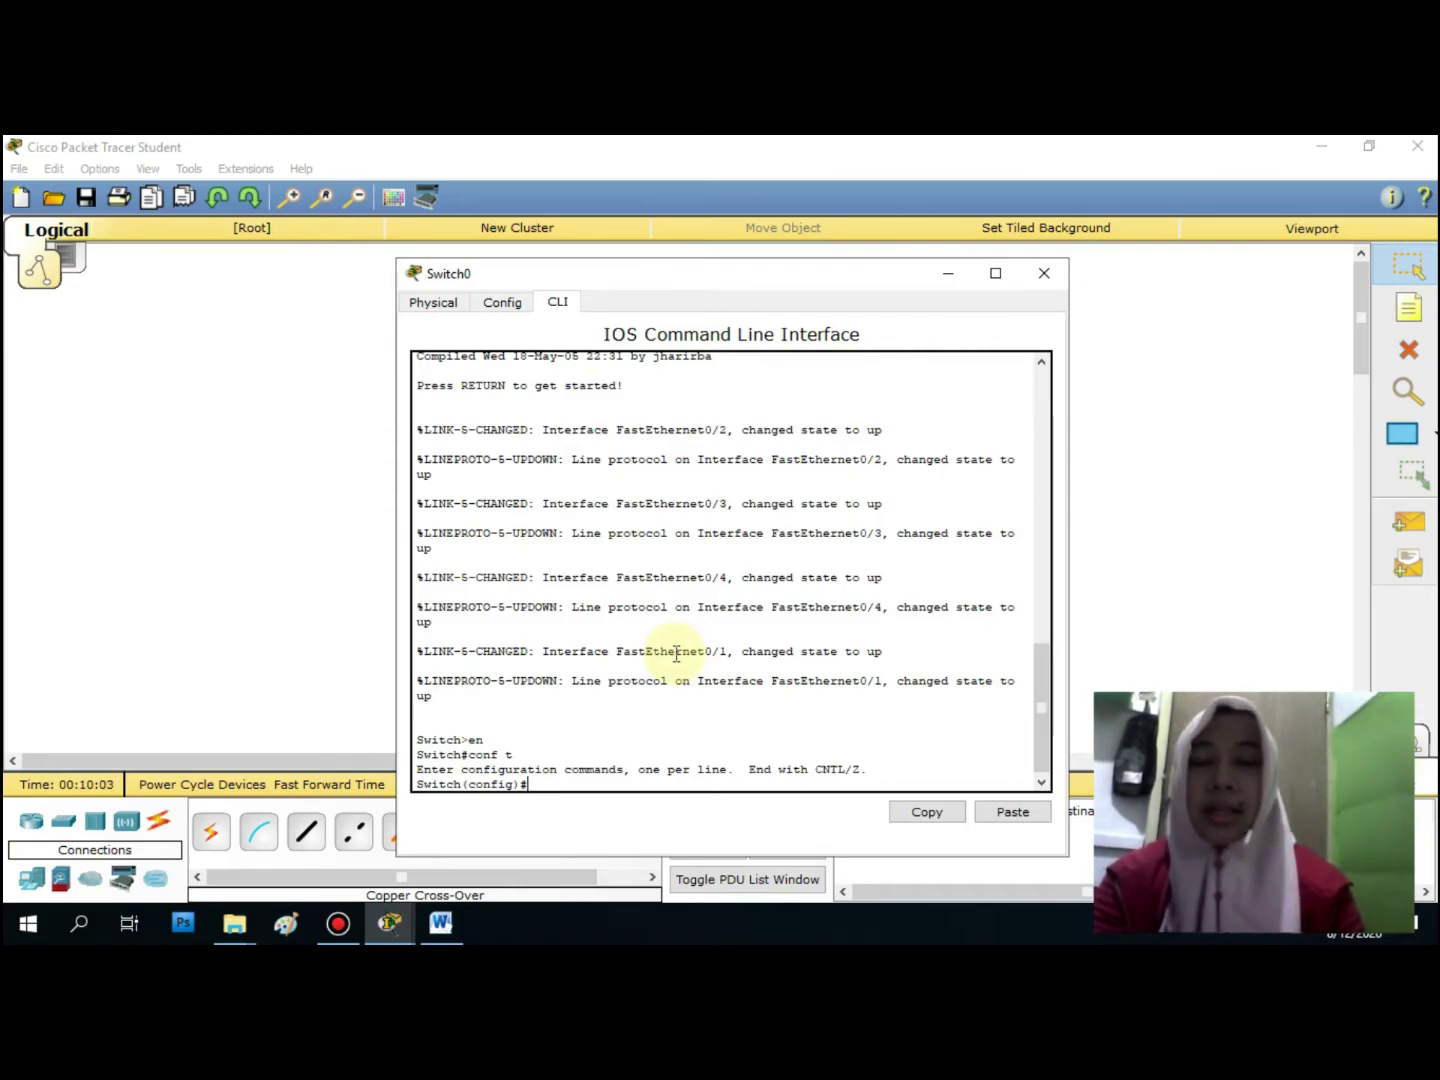
# Check the switch's port labels in the topology and enter interface configuration for fa 0/2 on Switch0
pyautogui.moveTo(707, 278); pyautogui.dragTo(795, 665)
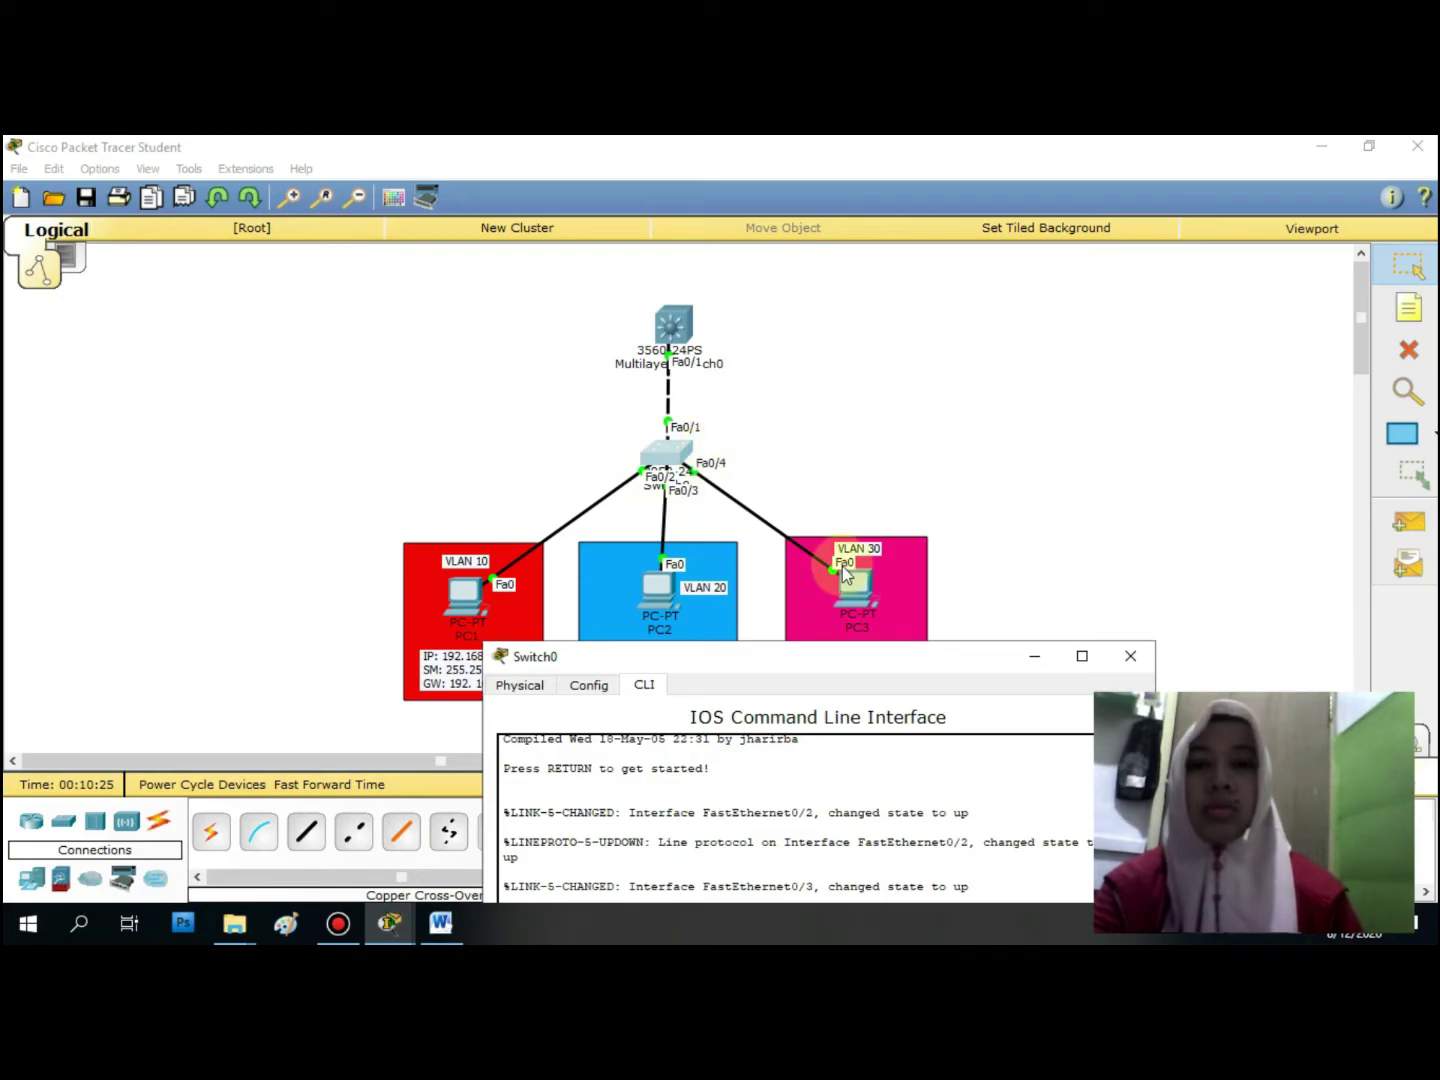
pyautogui.moveTo(827, 661); pyautogui.dragTo(743, 296)
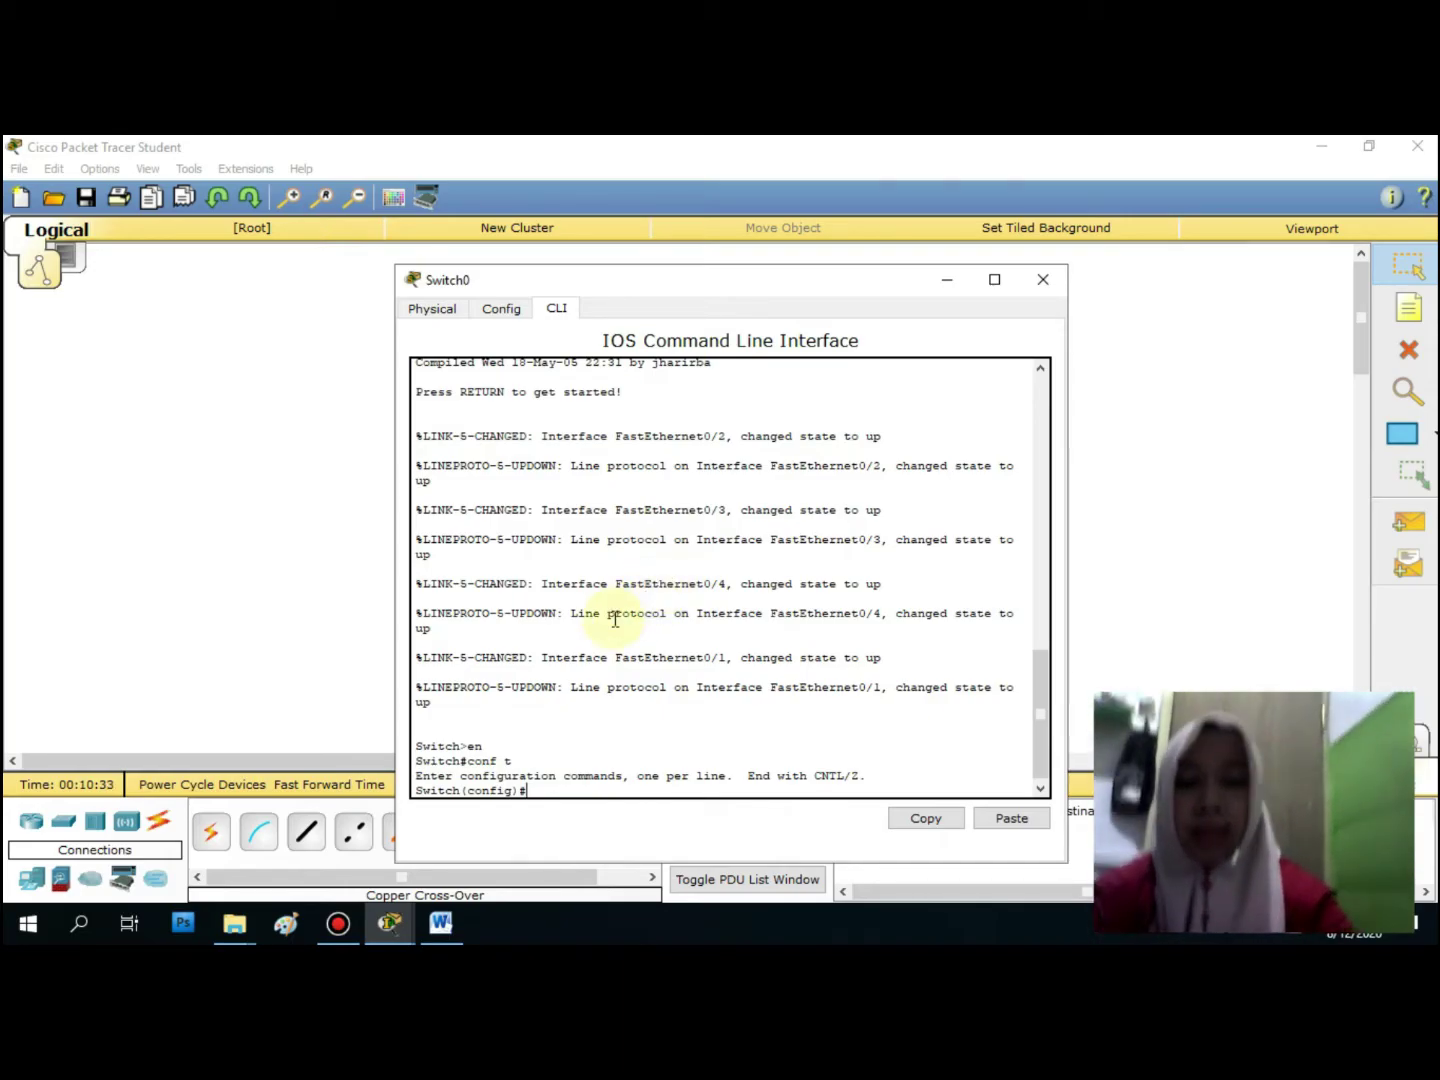
pyautogui.write('int ')
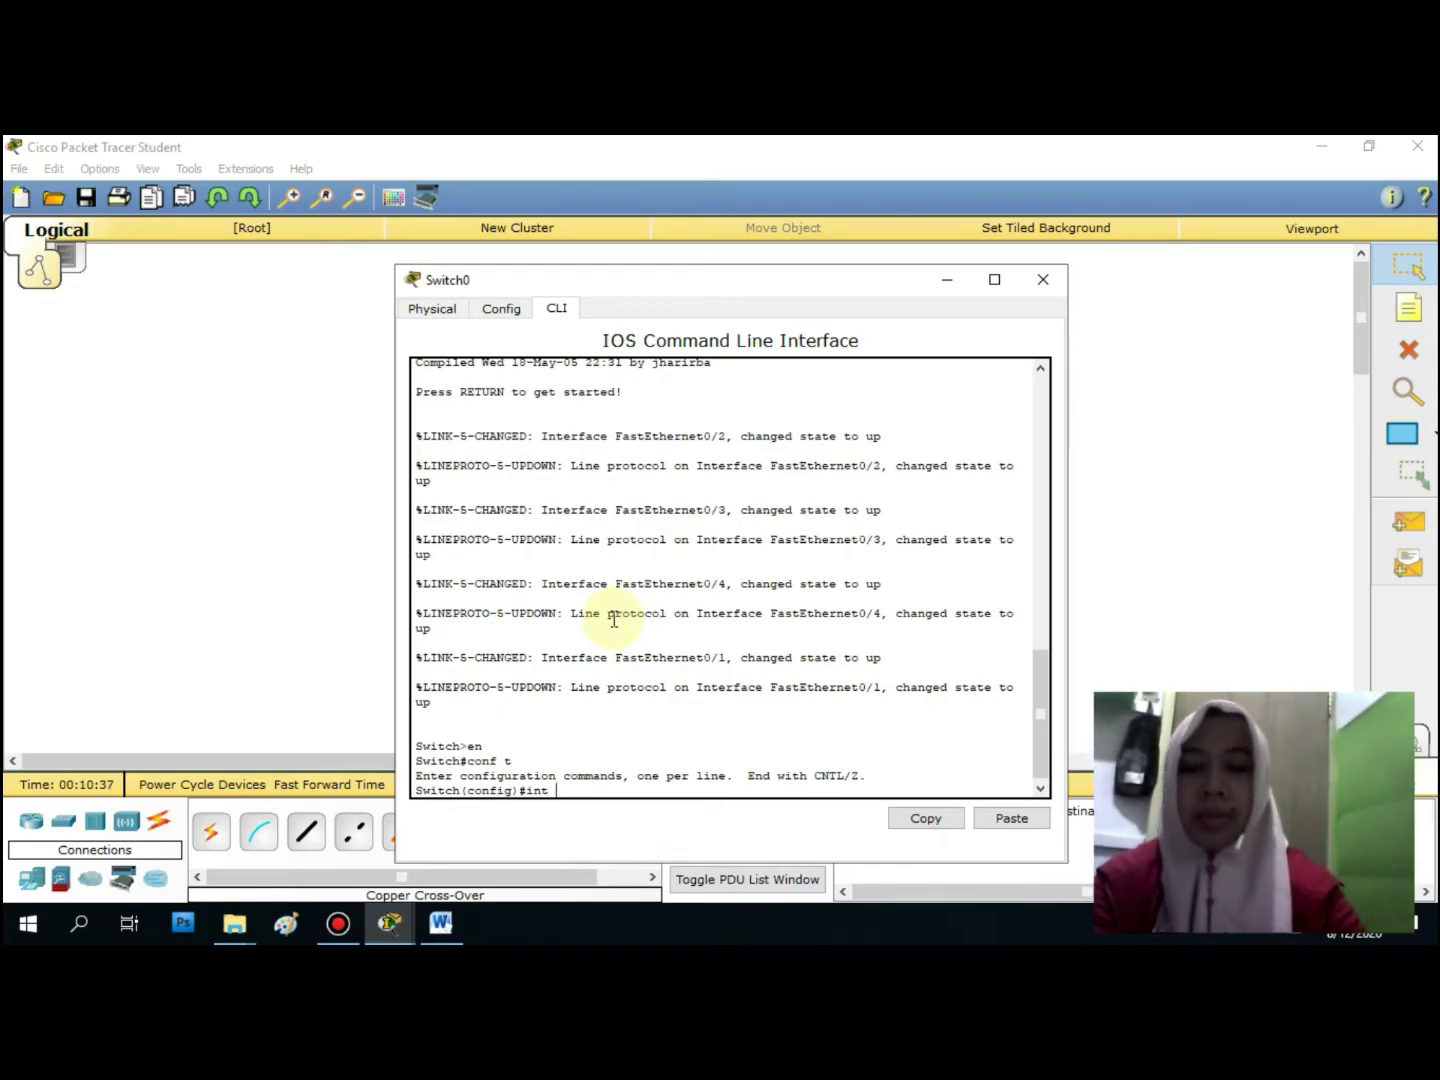
pyautogui.write('fa')
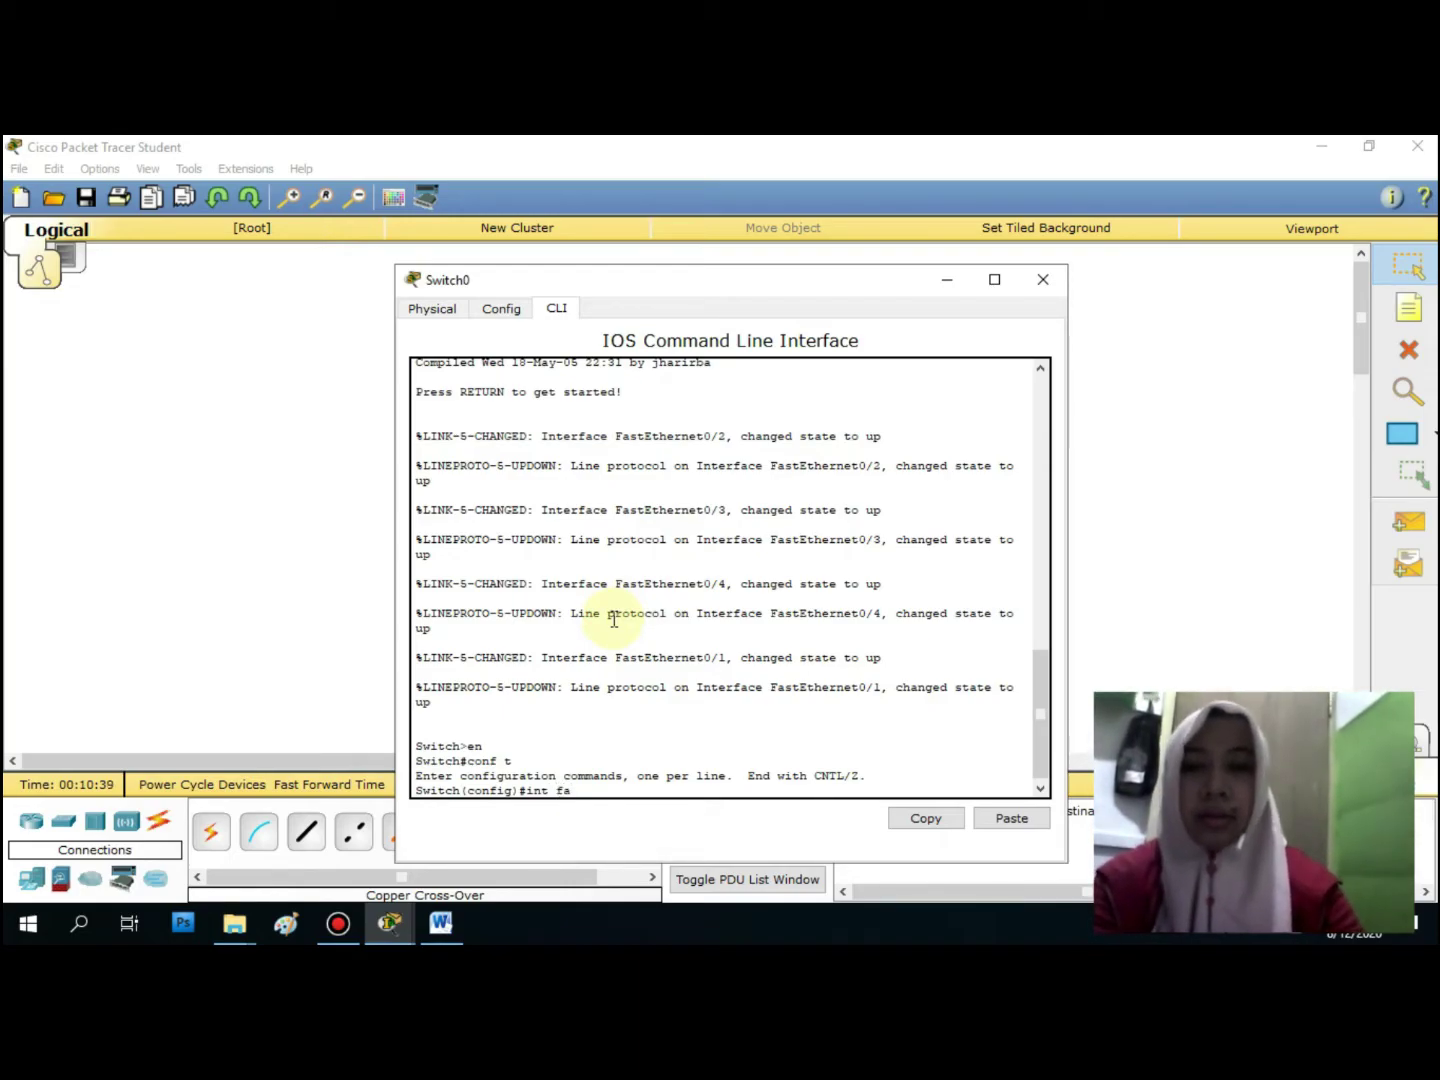
pyautogui.write(' 0/2')
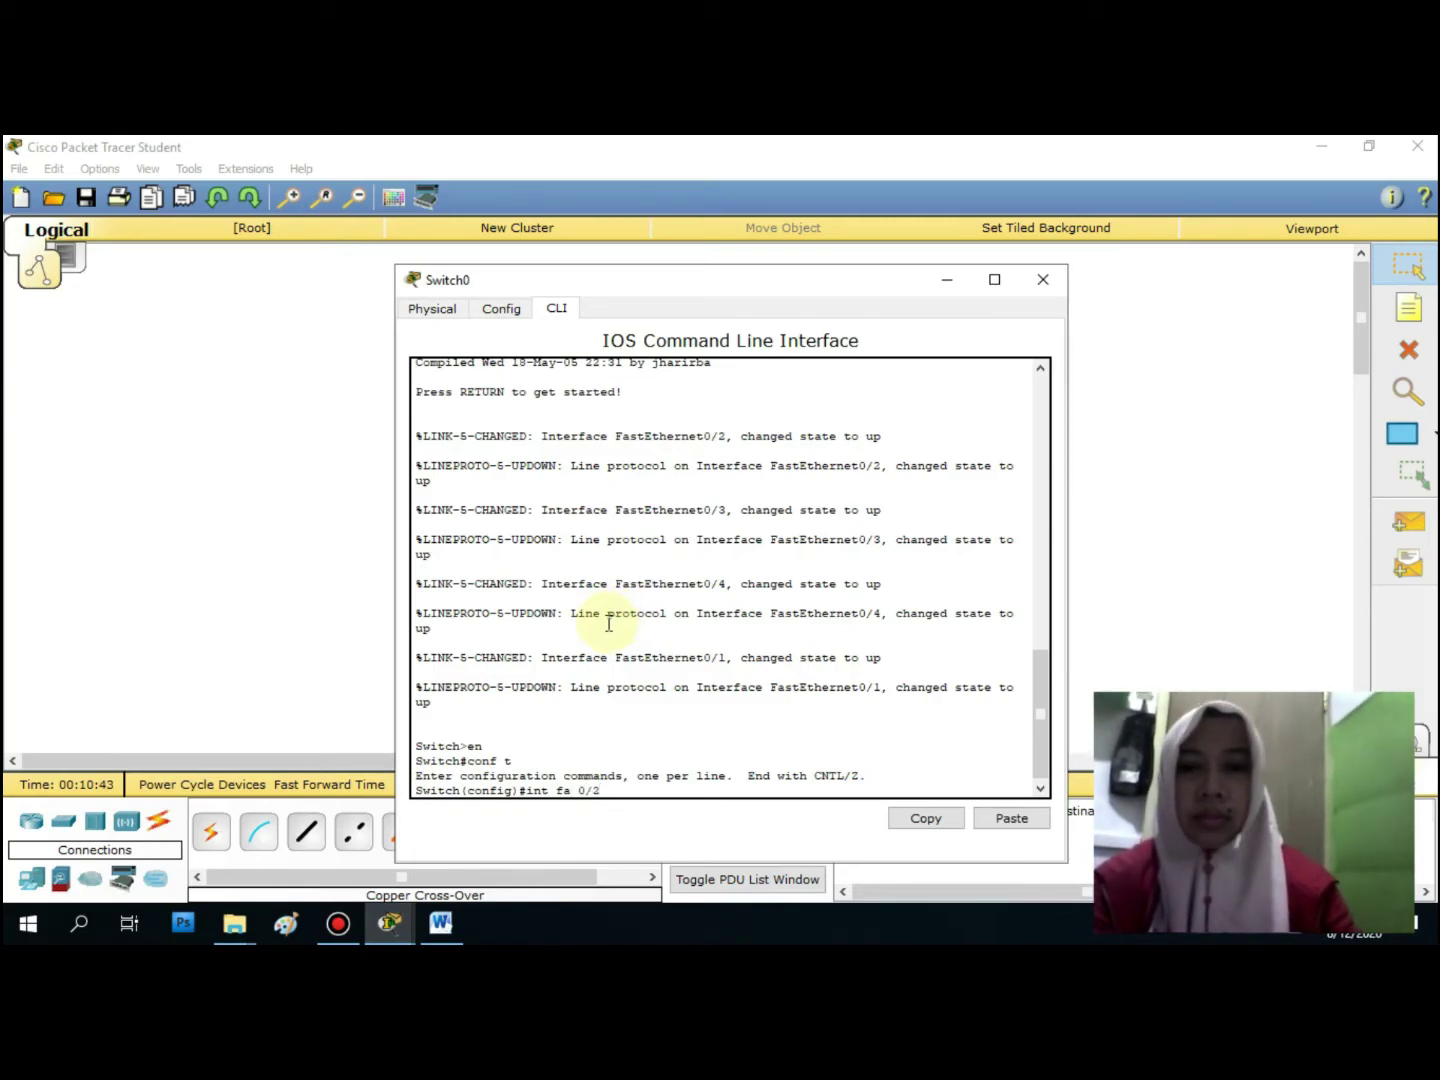
pyautogui.press('Return')
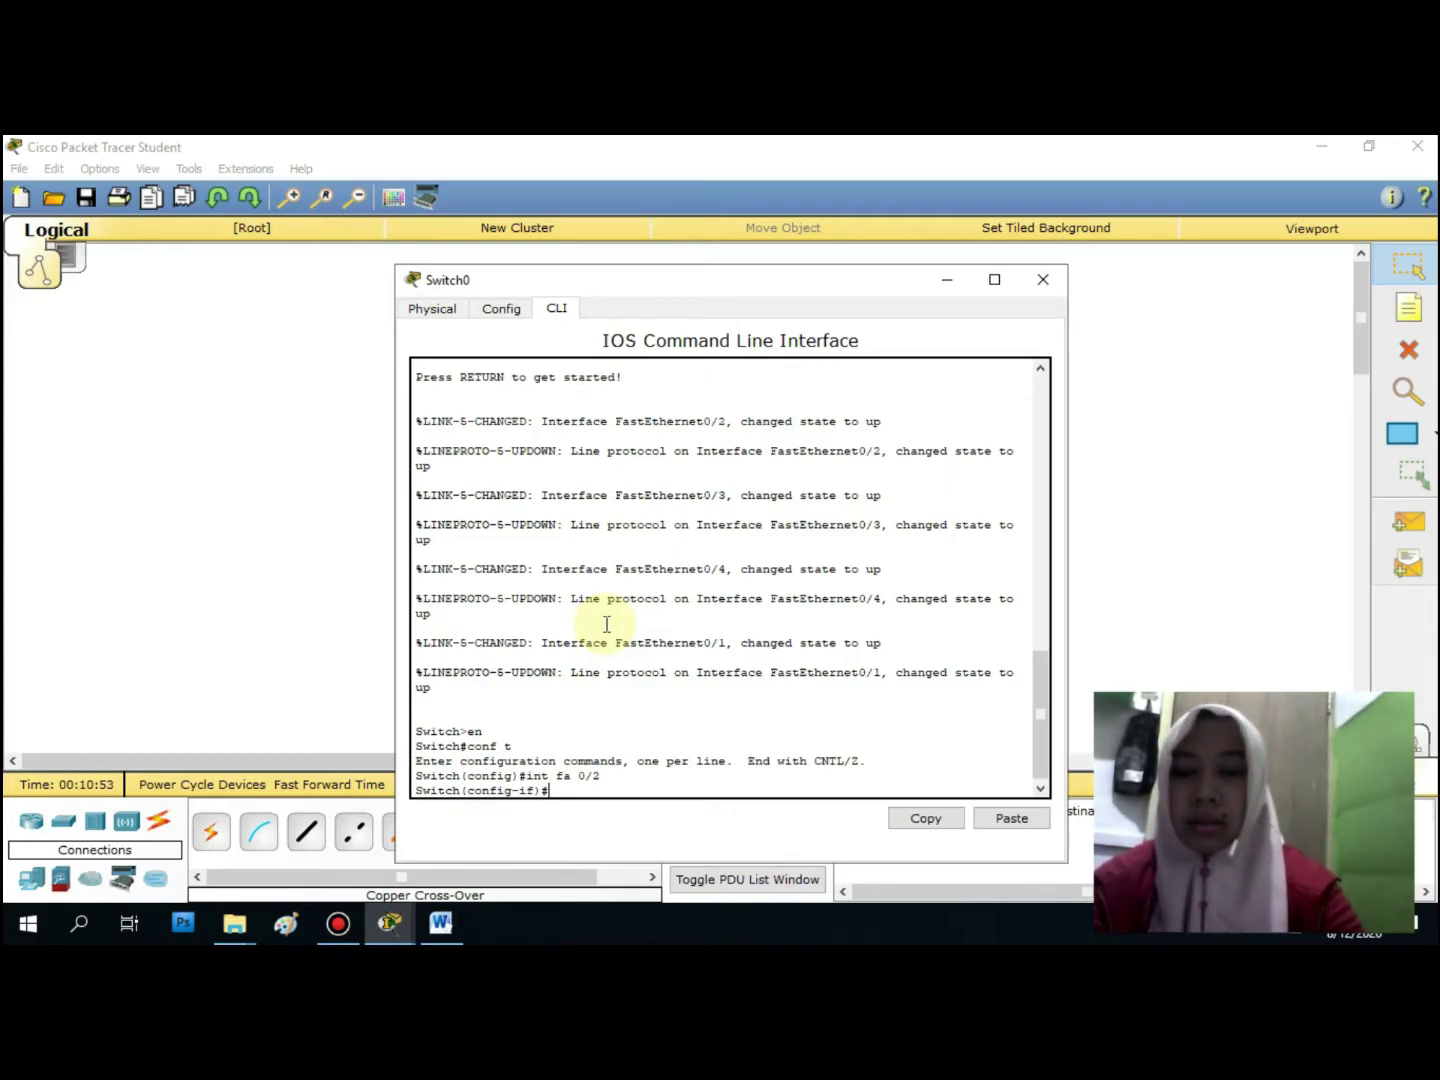
# Assign interface fa 0/2 to VLAN 10 with switchport access vlan 10 and exit to global configuration mode
pyautogui.write('swi')
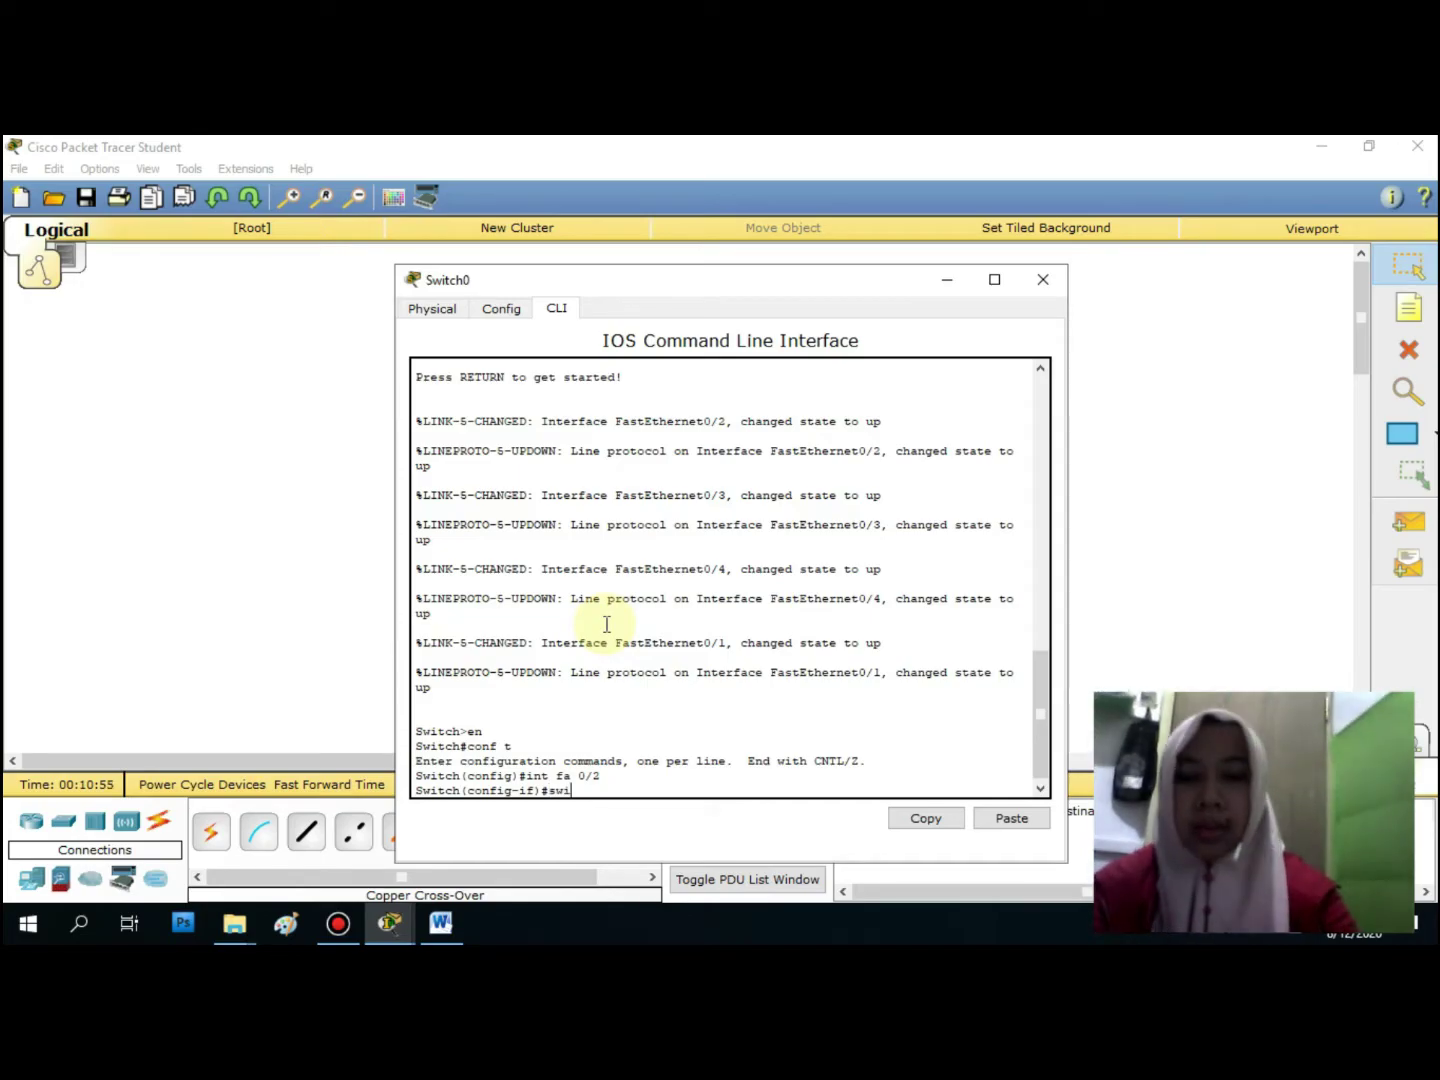
pyautogui.write('tchpo')
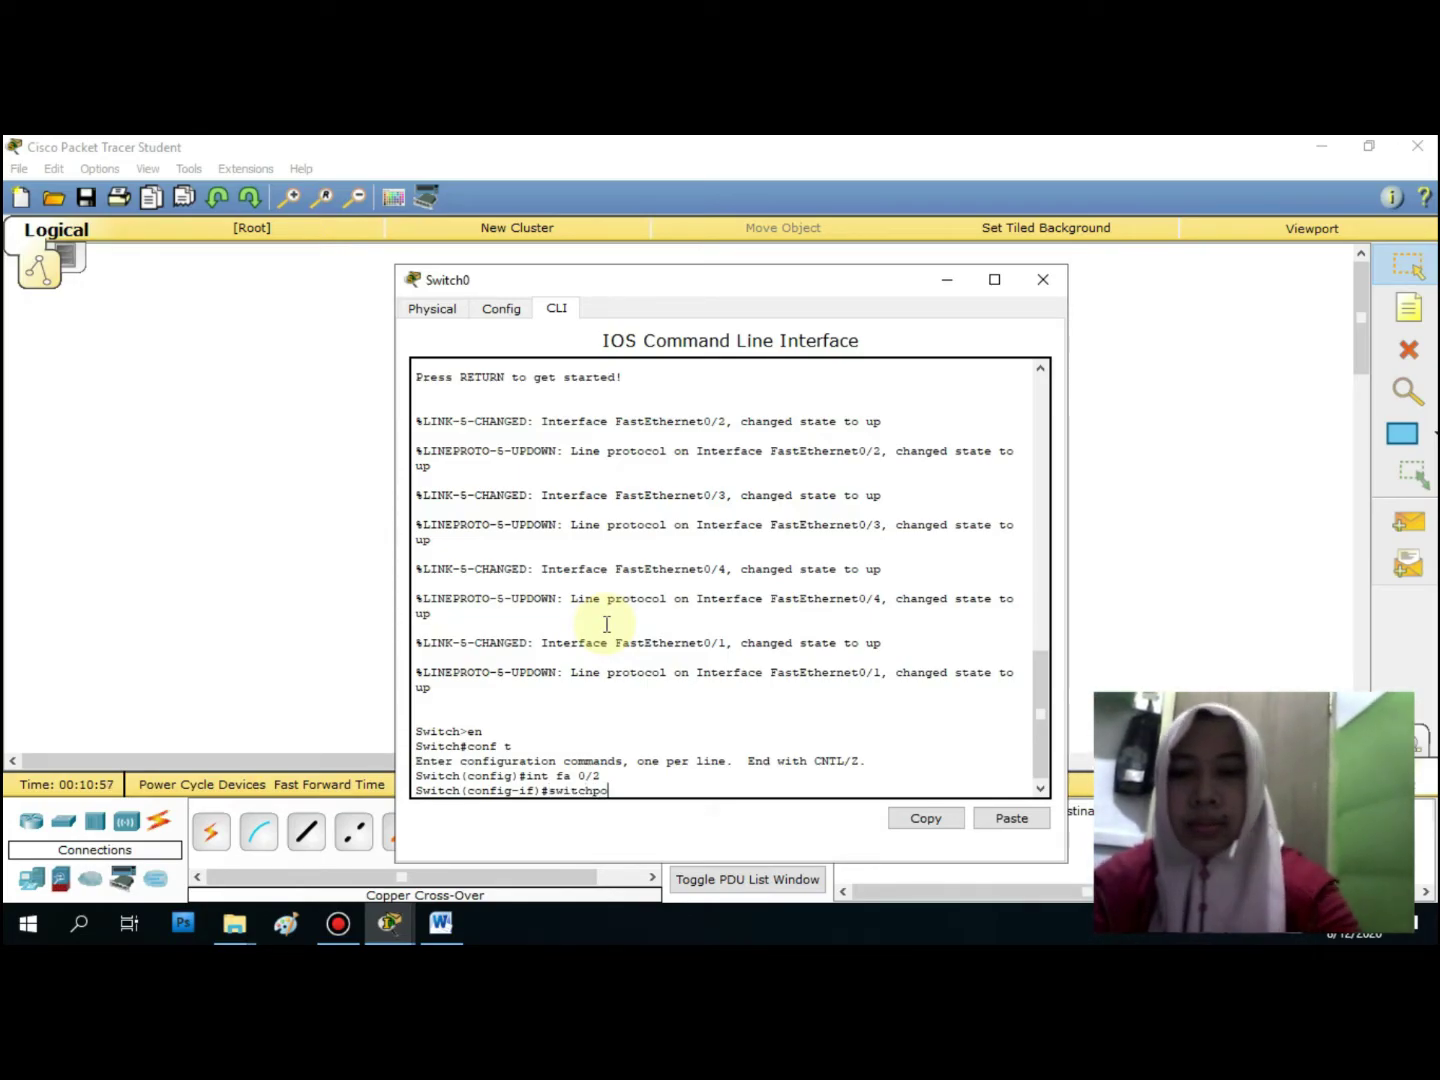
pyautogui.write('rt ac')
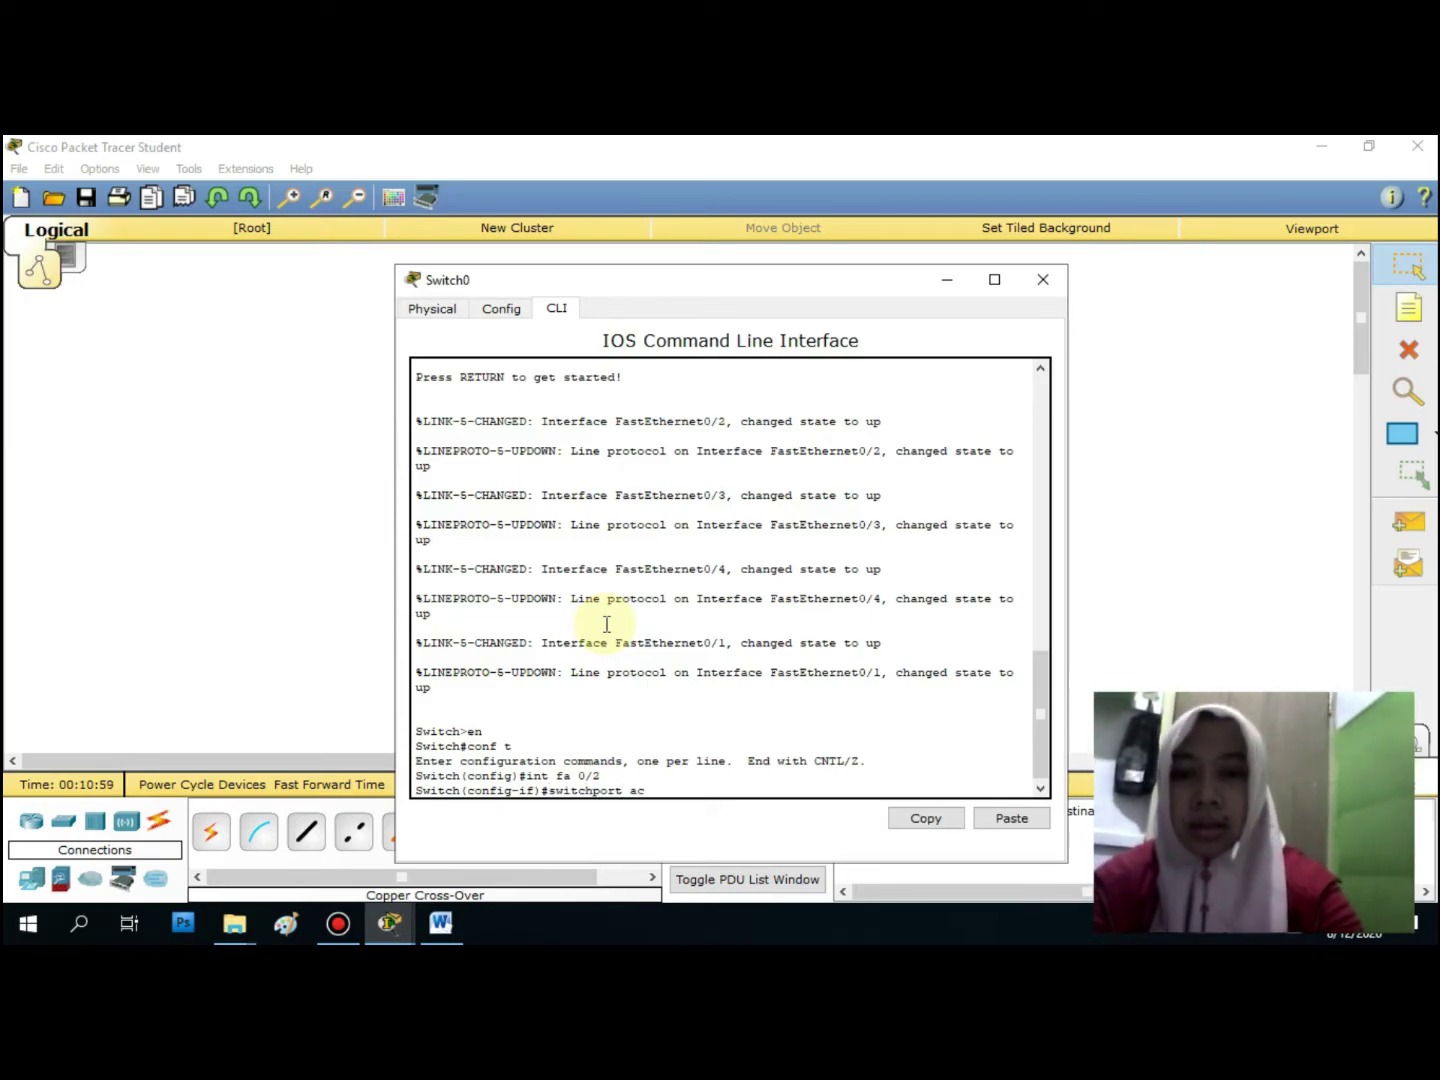
pyautogui.write('cess vlan 10')
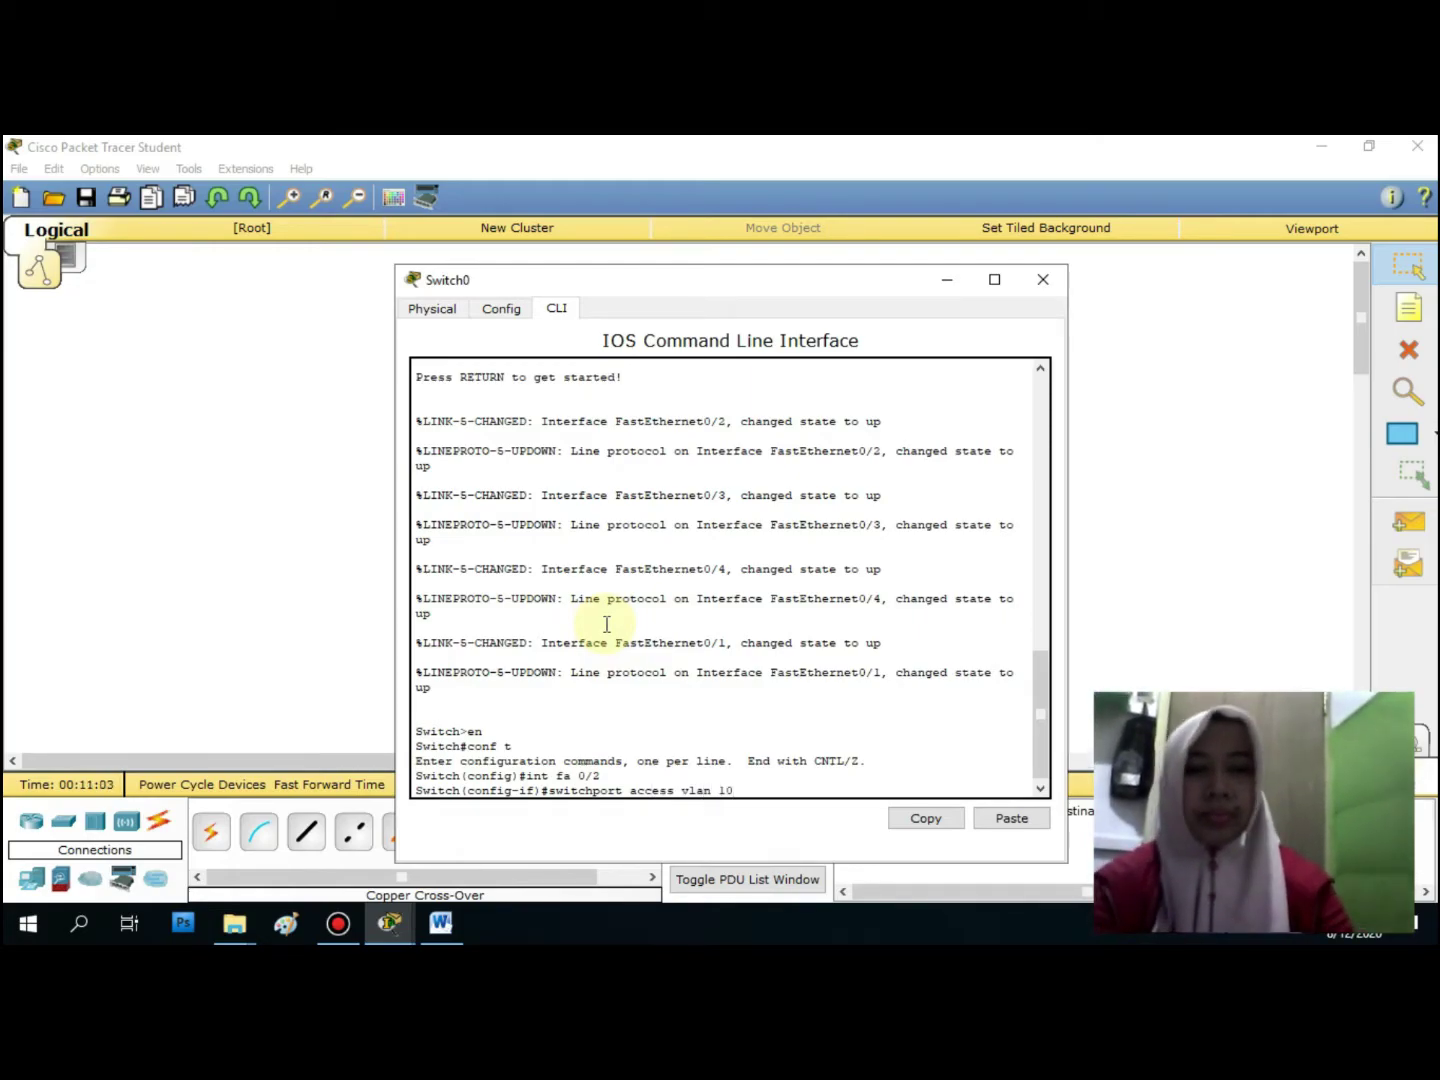
pyautogui.press('Return')
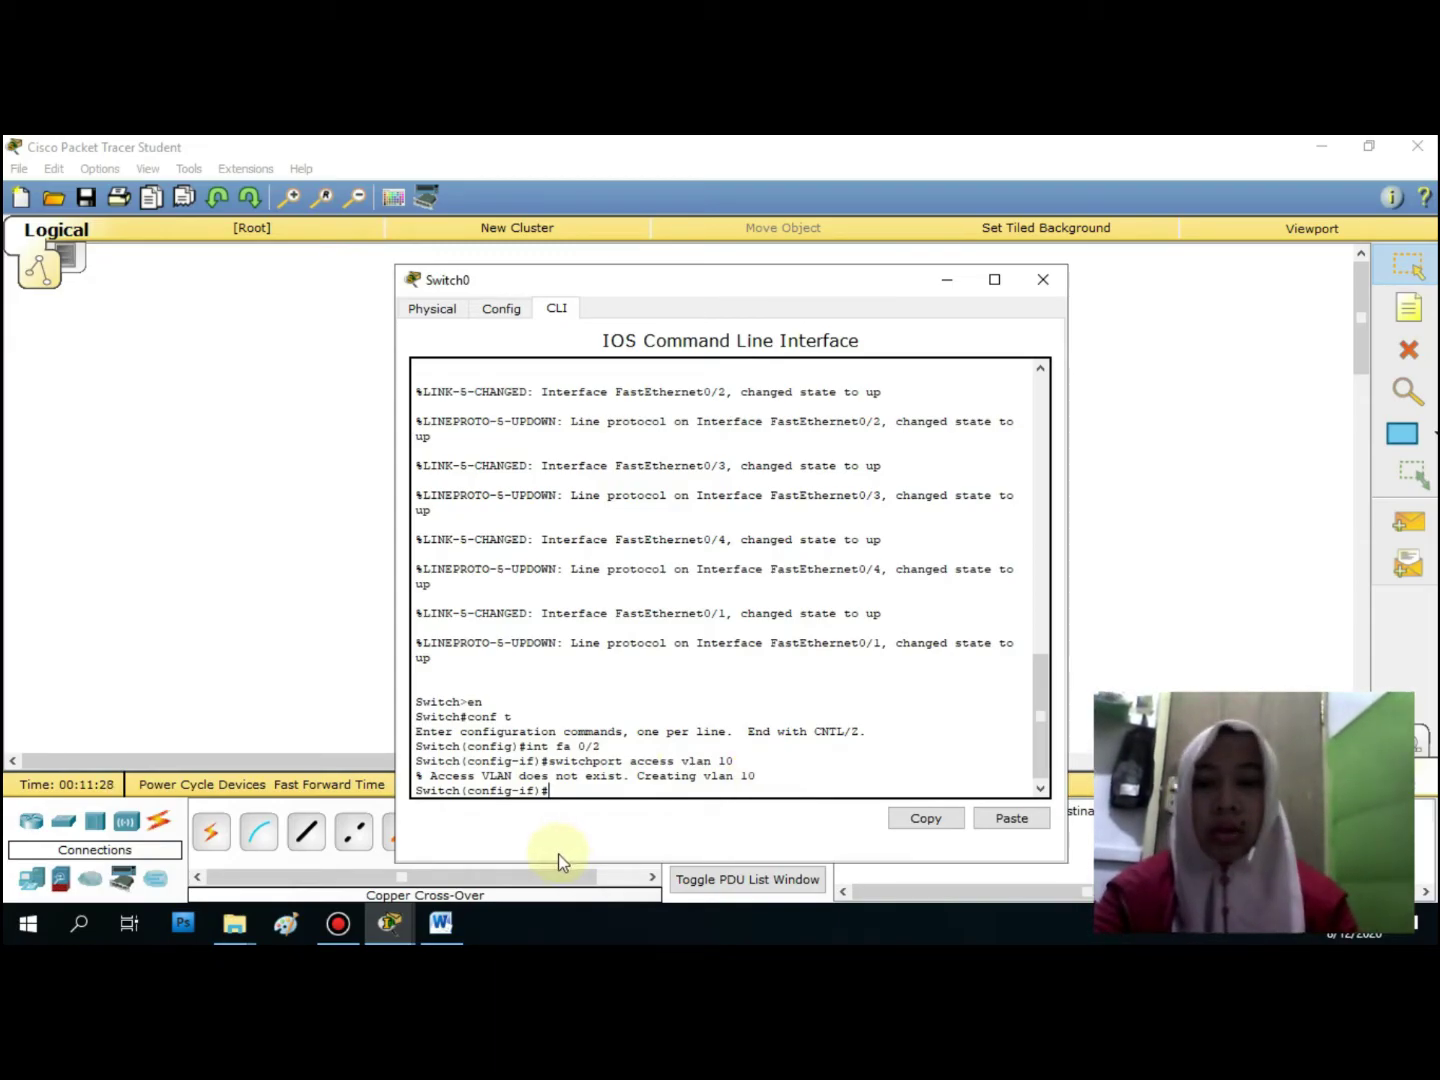
pyautogui.write('ex')
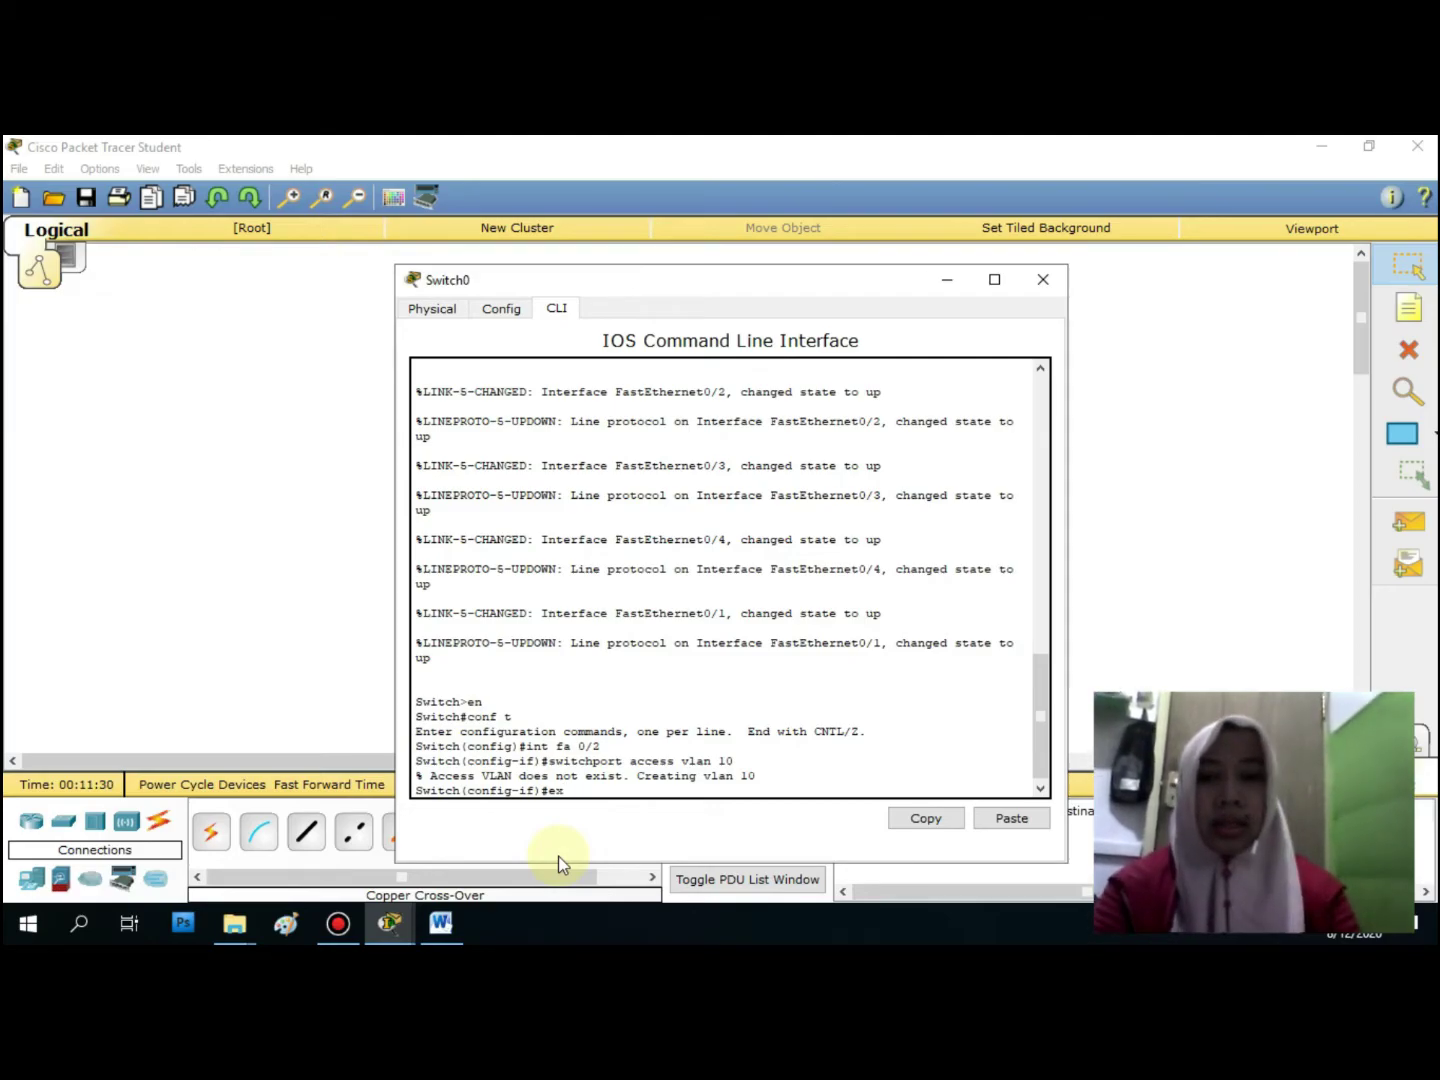
pyautogui.press('Return')
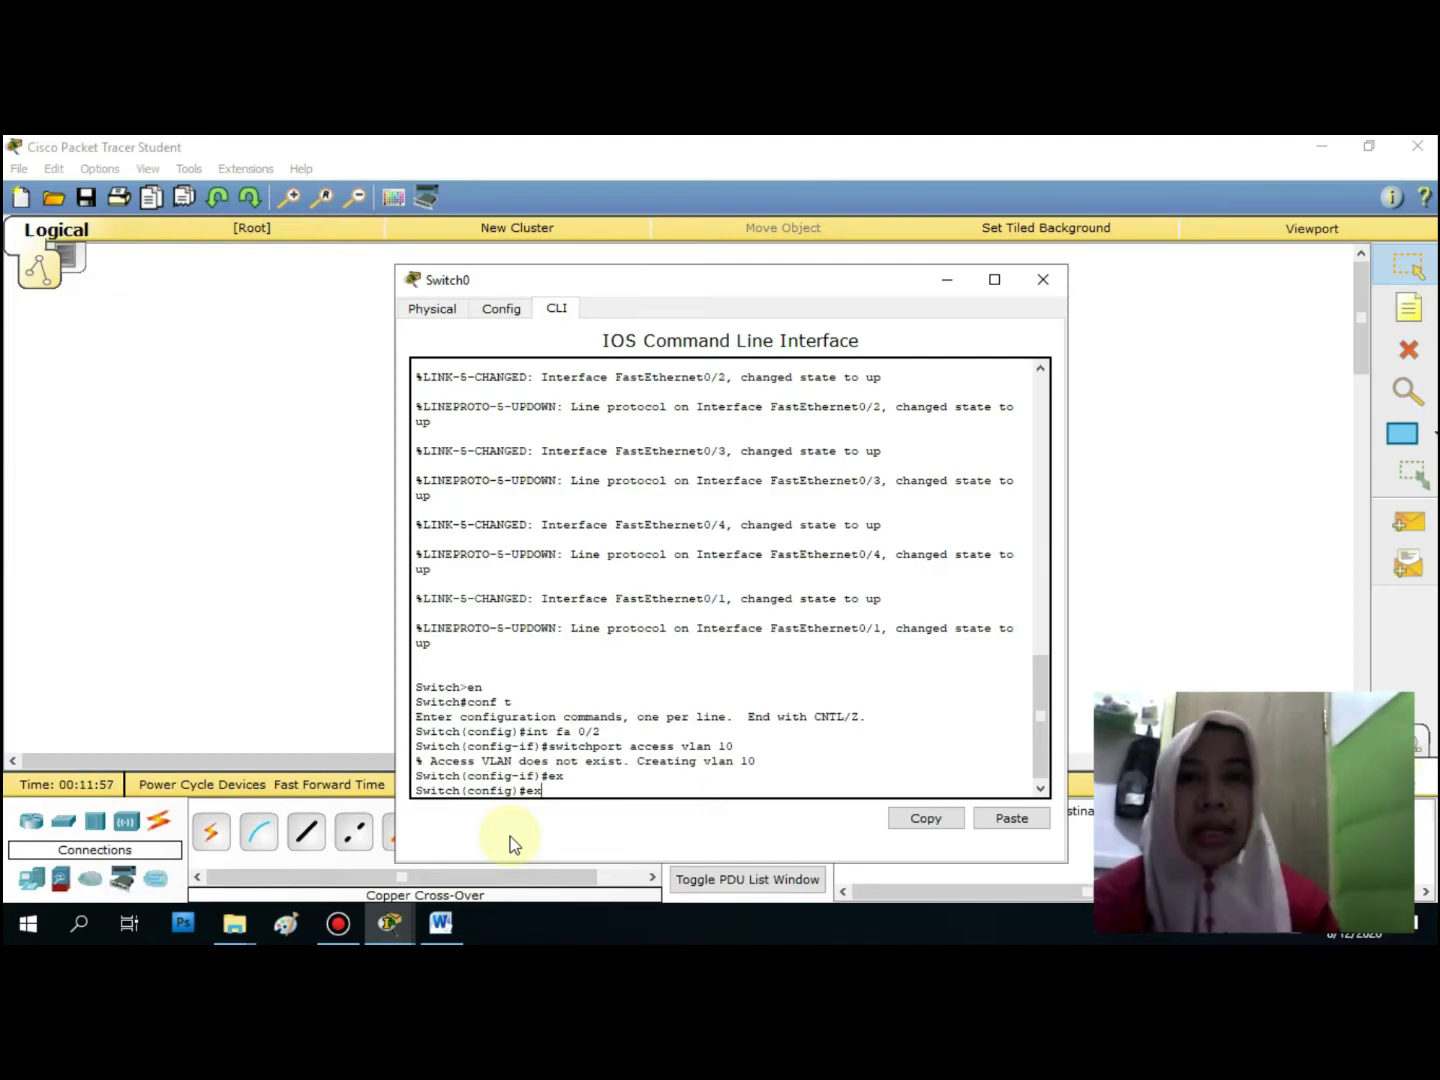
# Enter interface configuration for fa 0/3 on Switch0 by reusing the earlier interface command with the port number changed
pyautogui.press('Up')
pyautogui.press('Up')
pyautogui.press('Up')
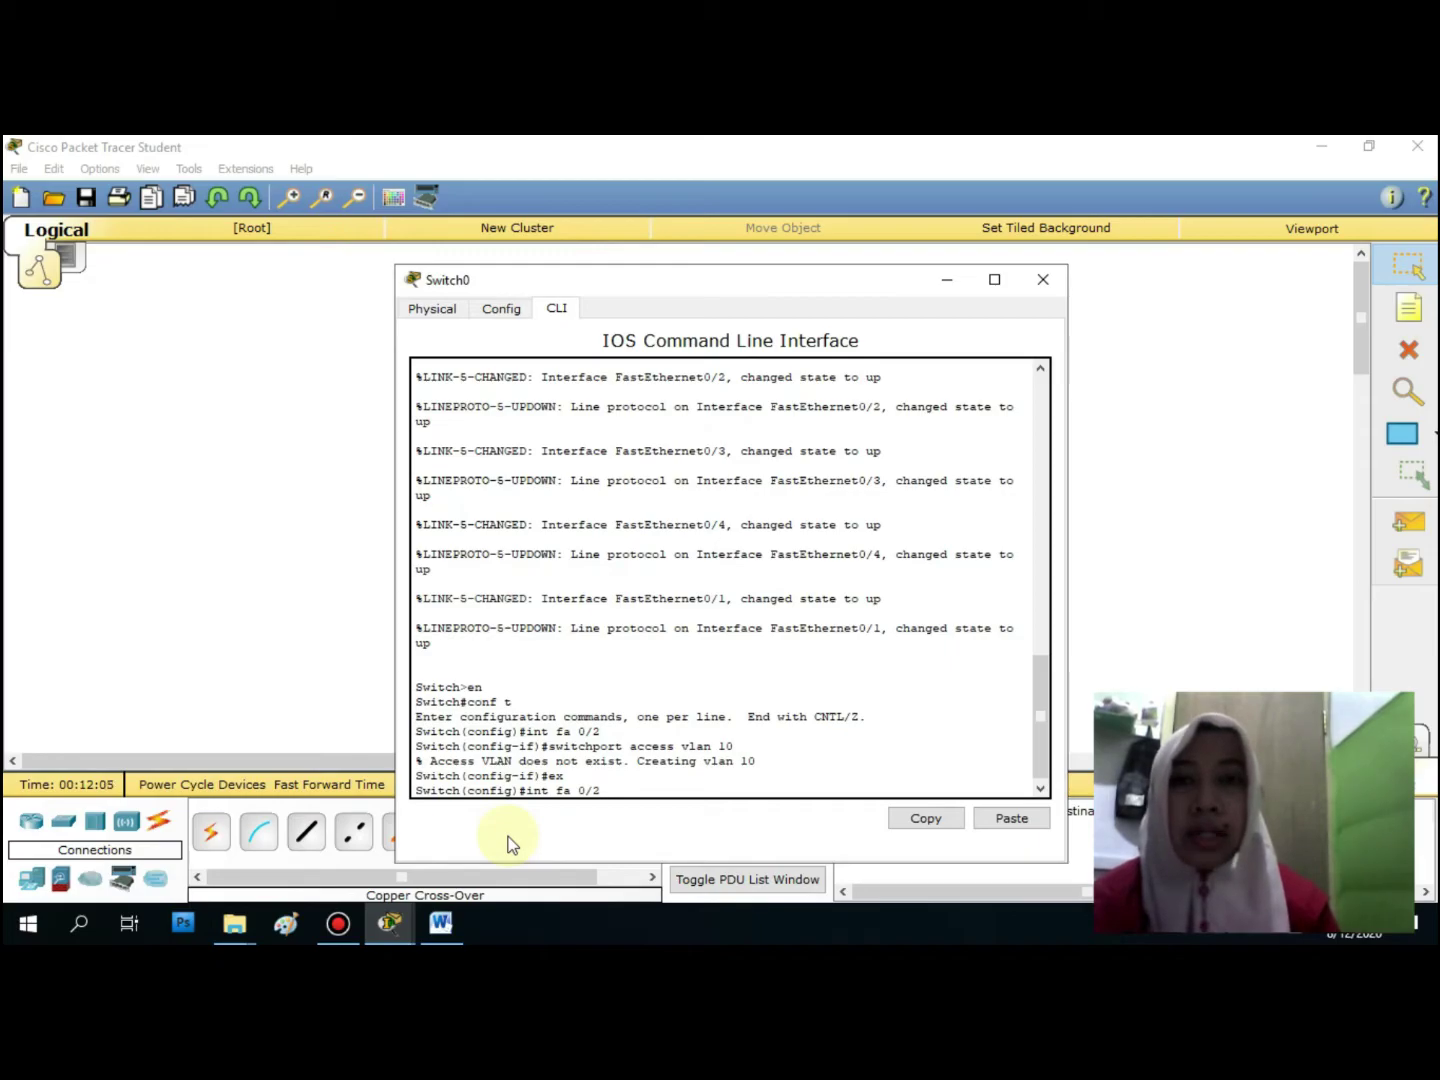
pyautogui.press('BackSpace')
pyautogui.write('3')
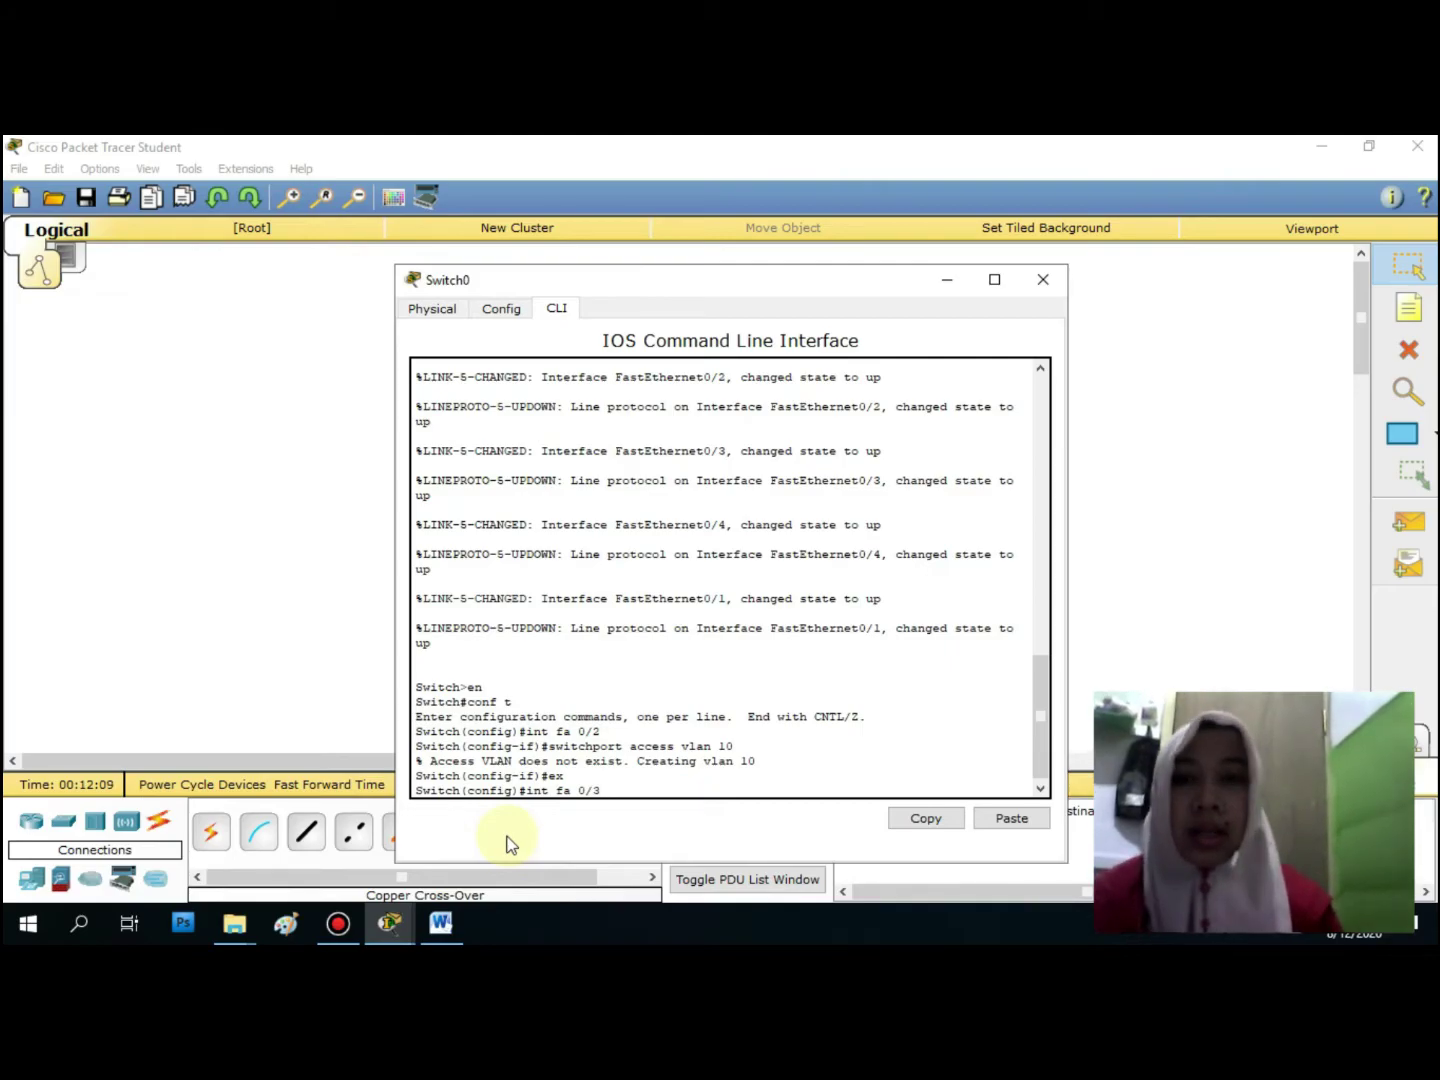
pyautogui.press('Return')
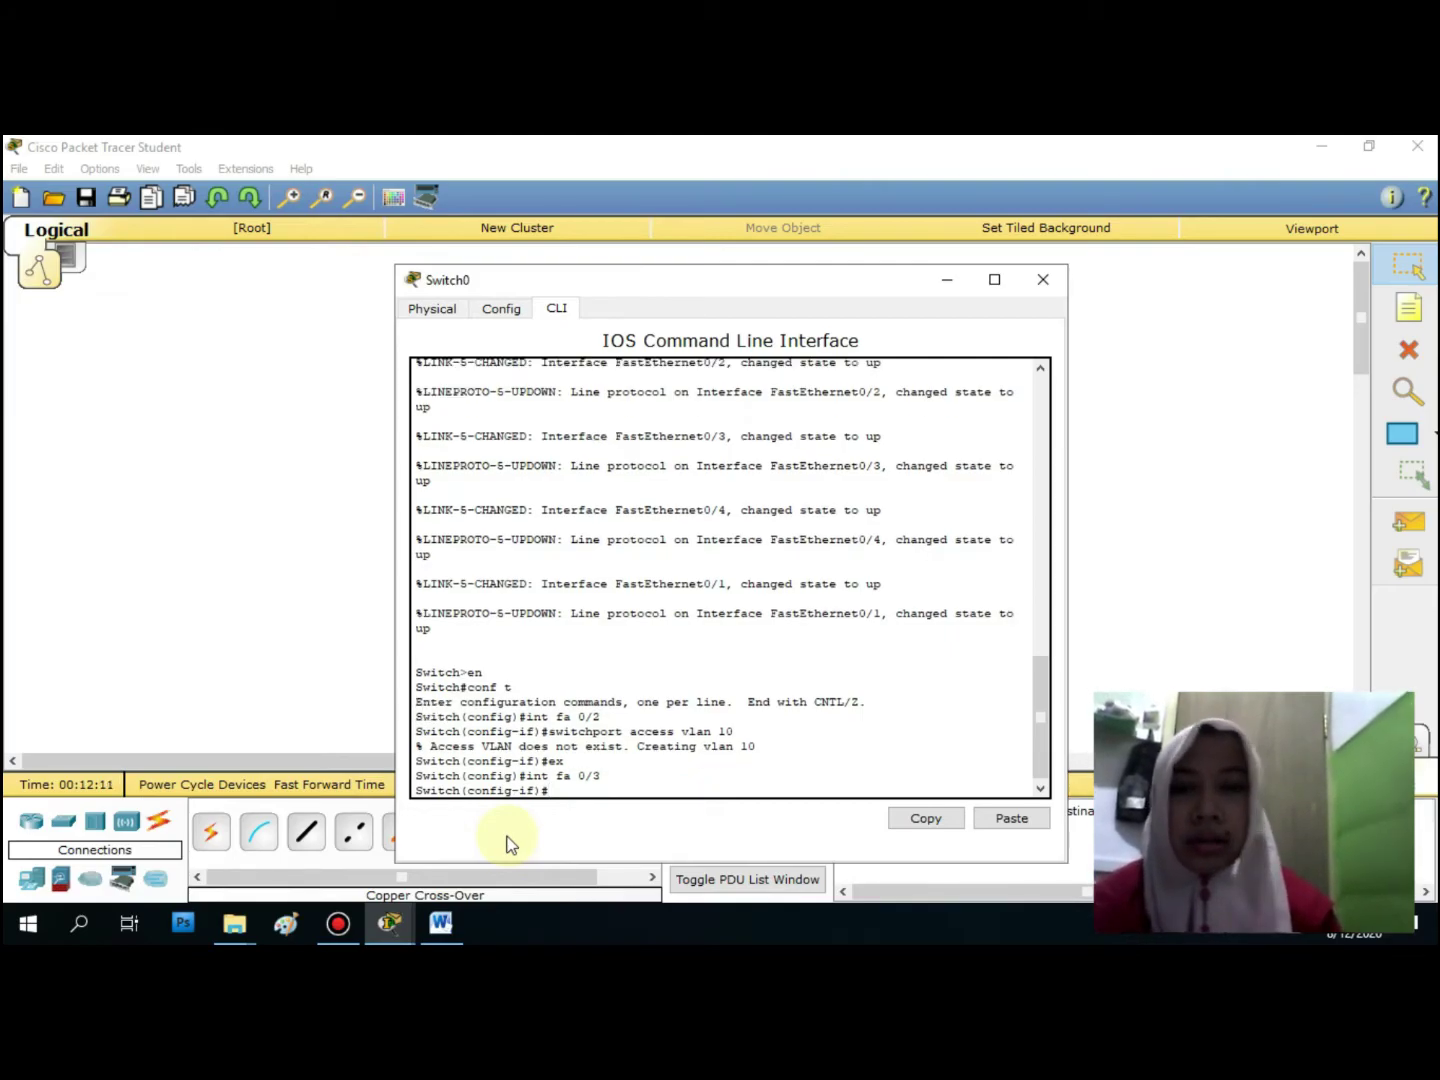
# Assign interface fa 0/3 to VLAN 20 with switchport access vlan 20 and exit to global configuration mode
pyautogui.press('Up')
pyautogui.press('Up')
pyautogui.press('Up')
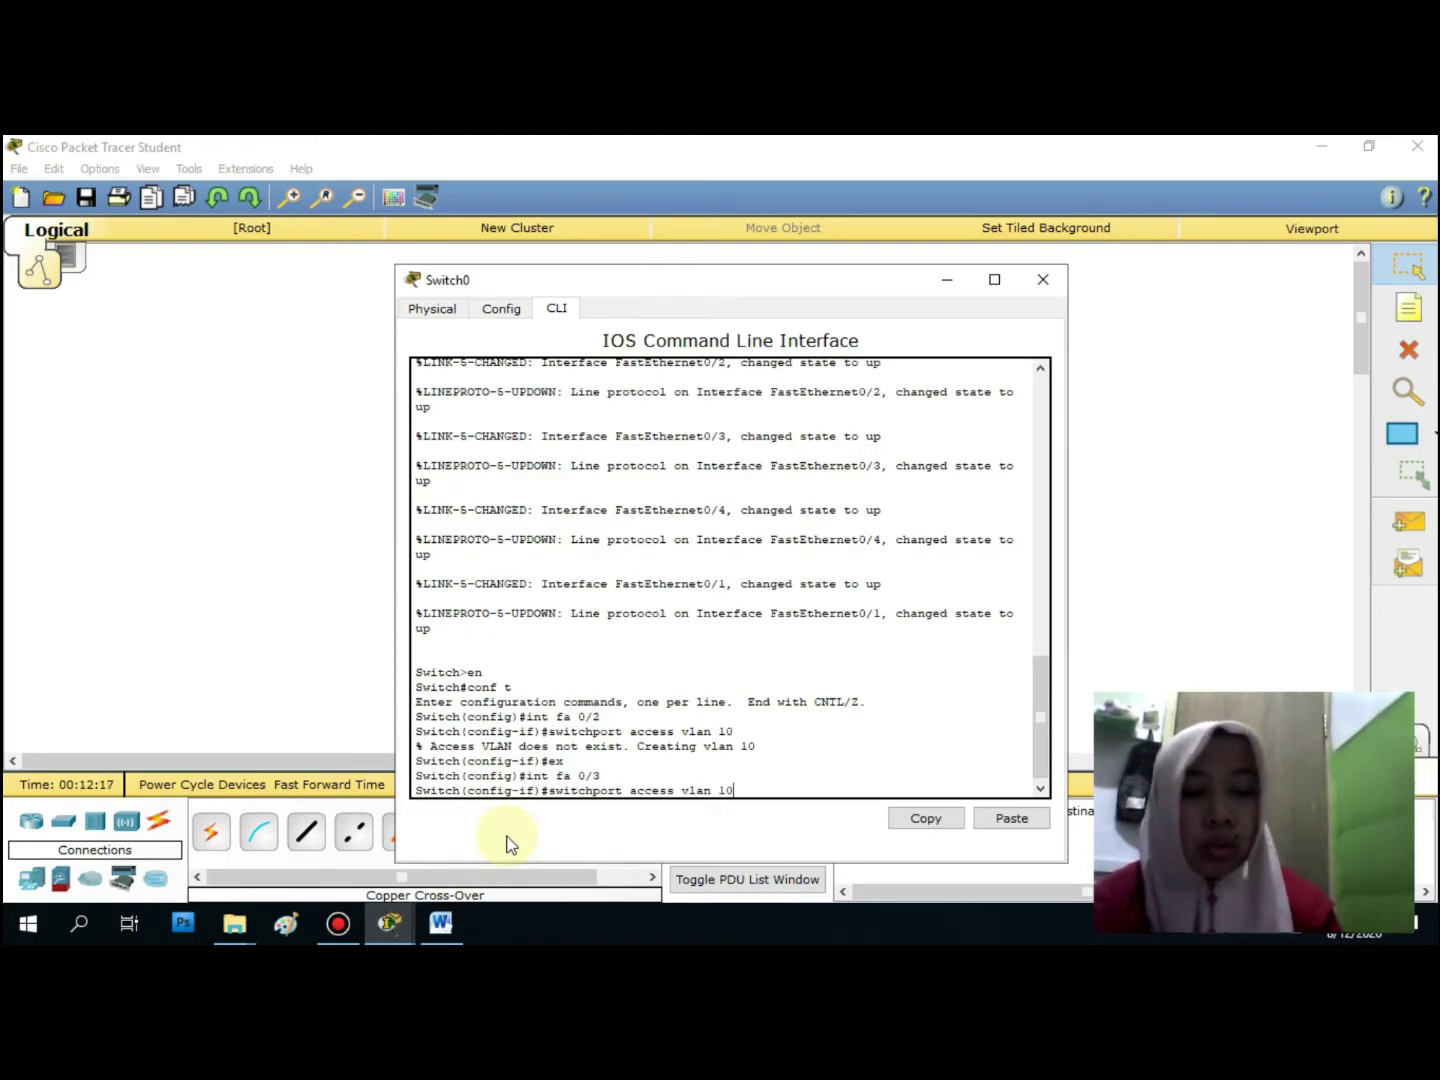
pyautogui.press('Left')
pyautogui.press('BackSpace')
pyautogui.write('2')
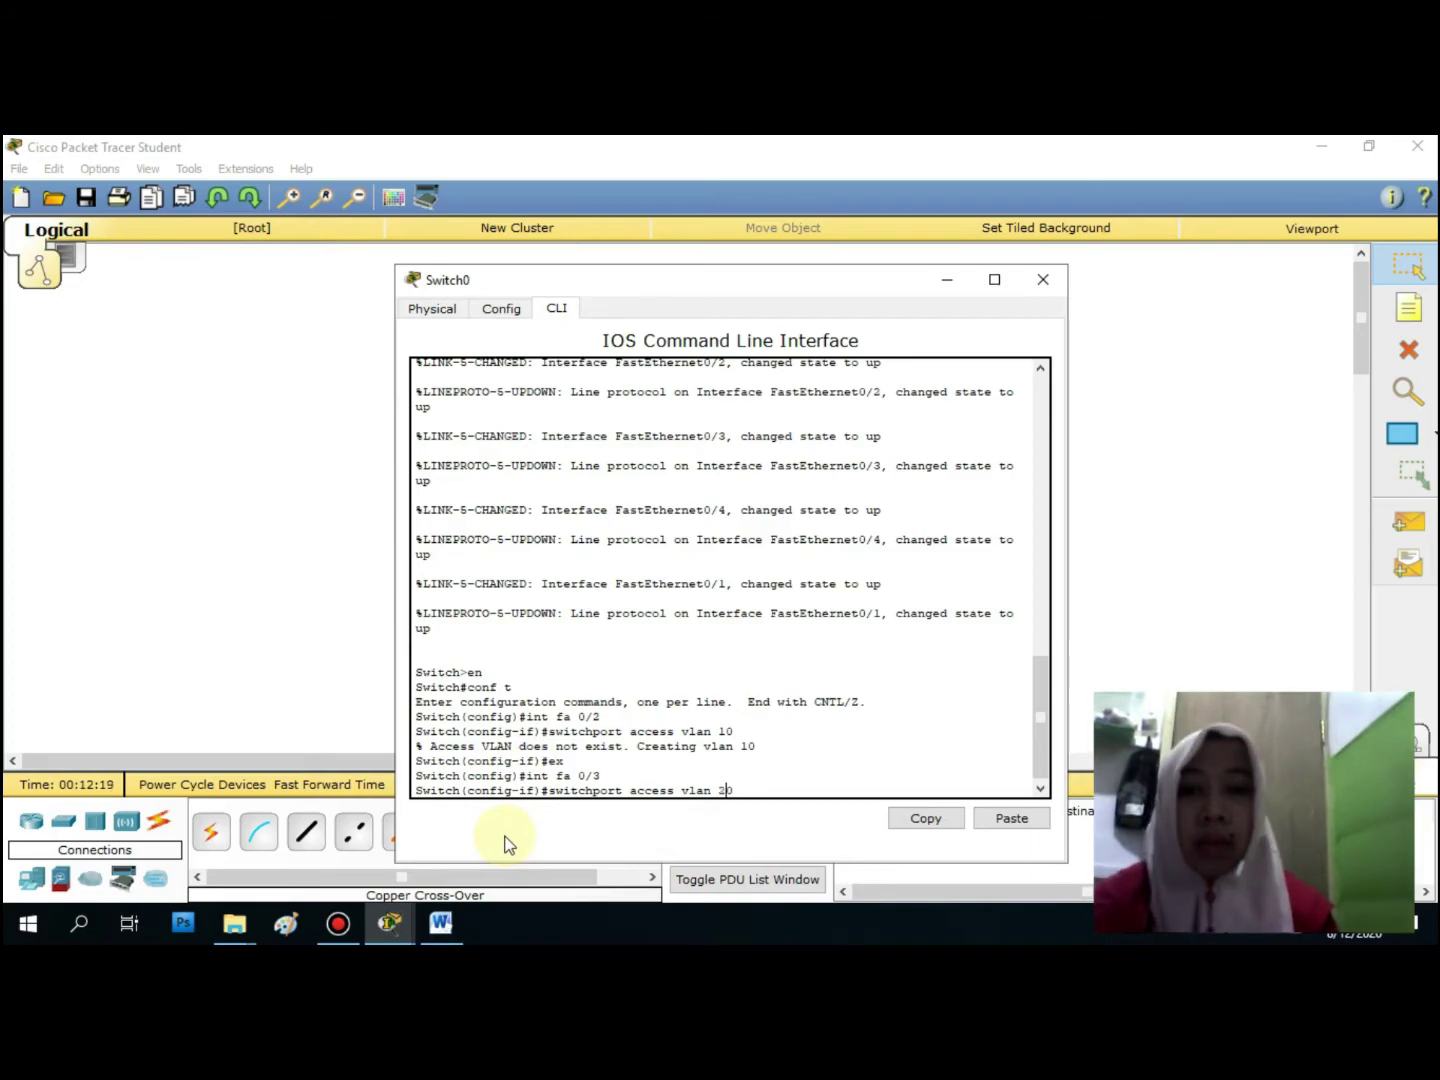
pyautogui.press('Return')
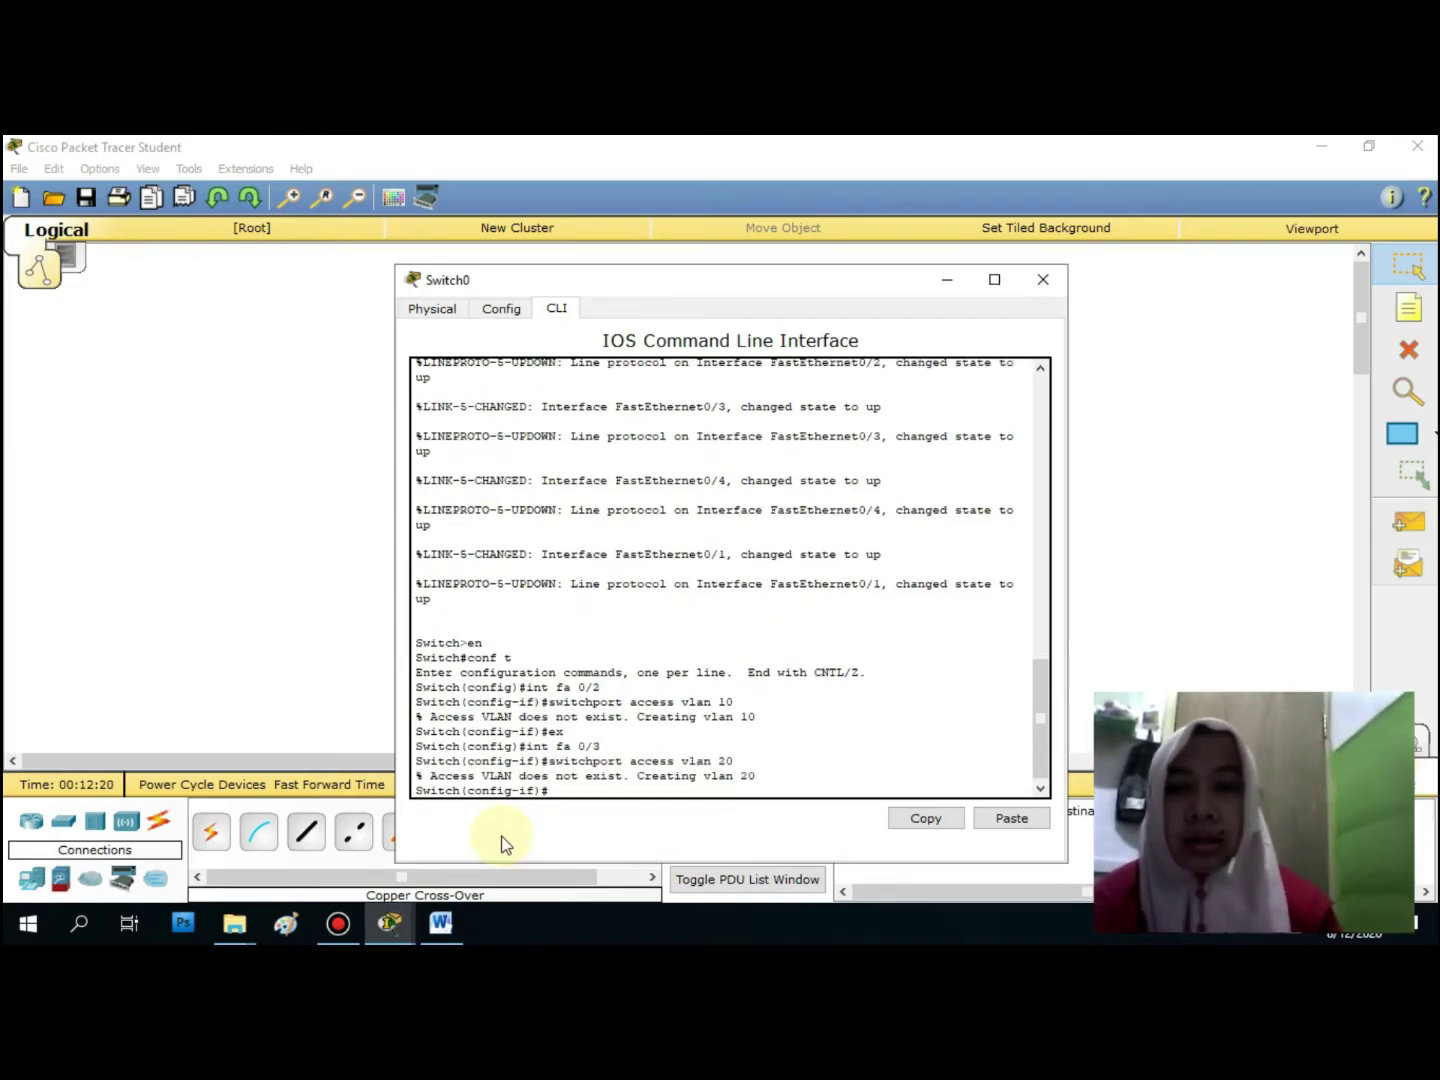
pyautogui.press('Up')
pyautogui.press('Up')
pyautogui.press('Up')
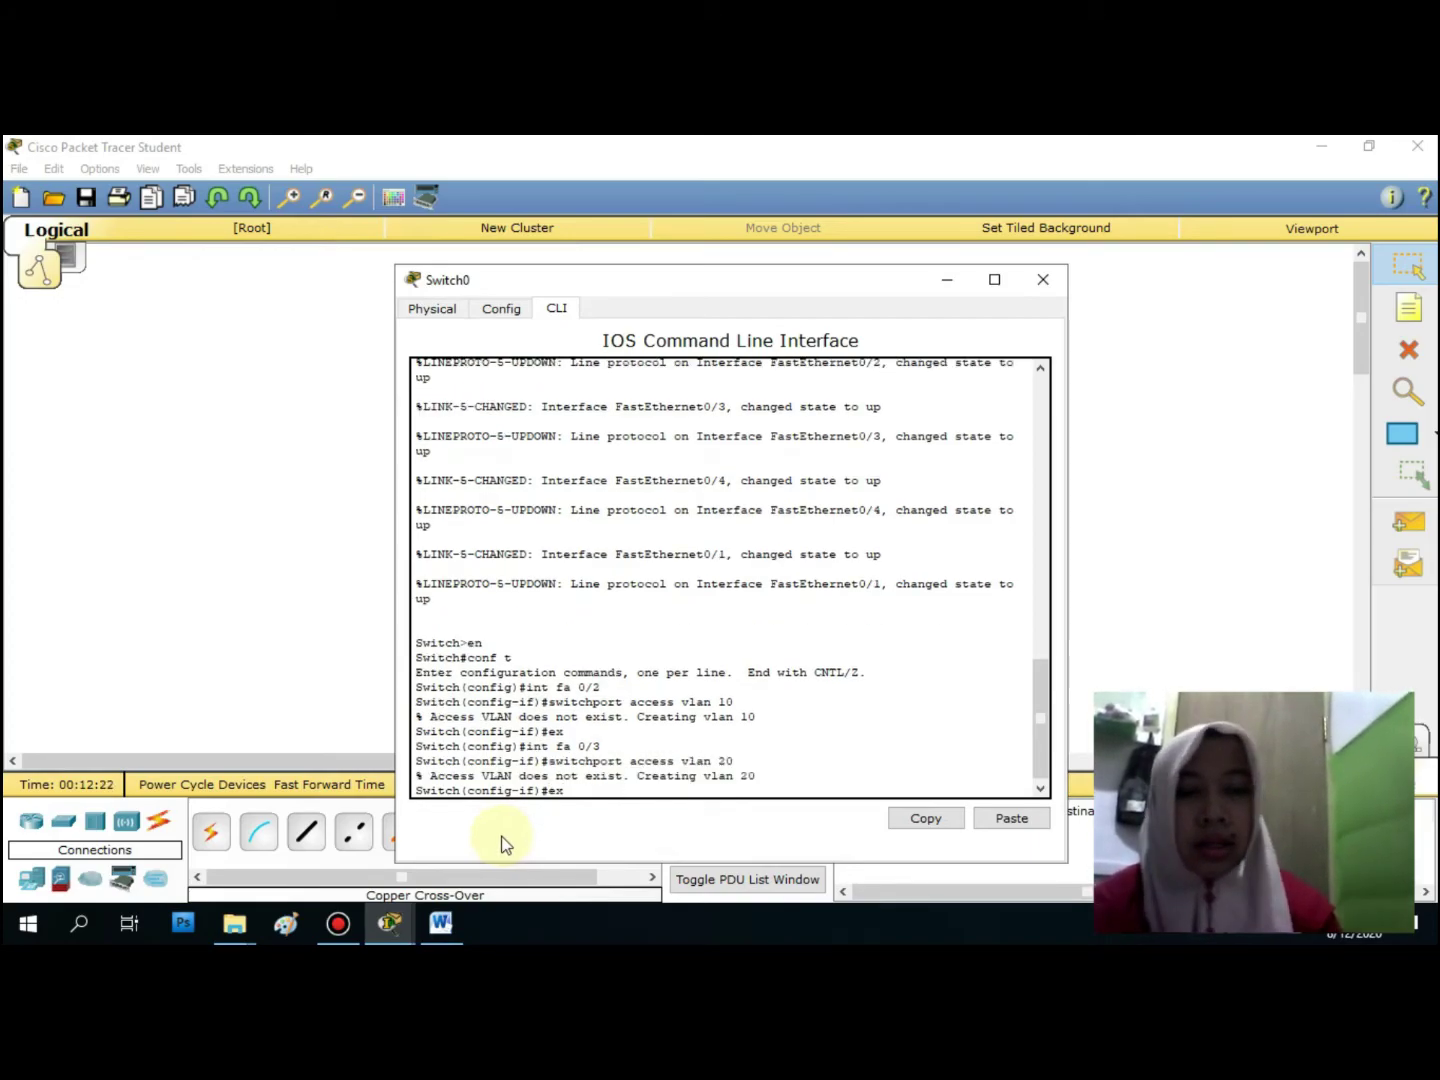
pyautogui.press('Return')
# Enter interface configuration for fa 0/4 on Switch0 by reusing the earlier interface command with the port number changed
pyautogui.press('Up')
pyautogui.press('Up')
pyautogui.press('Up')
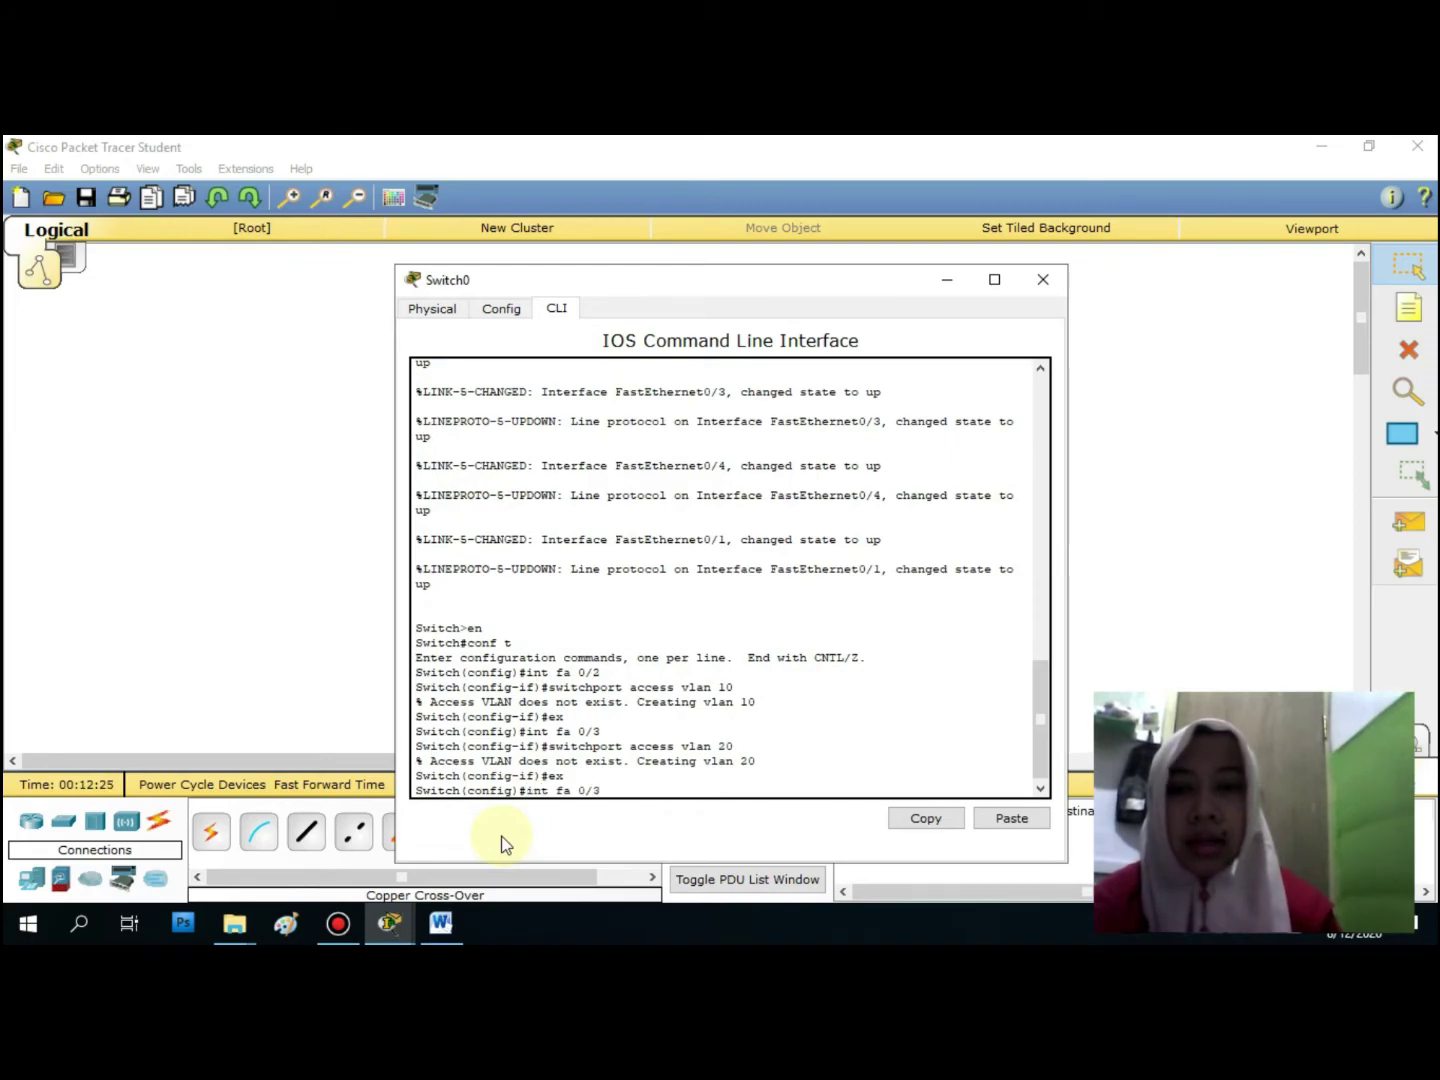
pyautogui.press('BackSpace')
pyautogui.write('4')
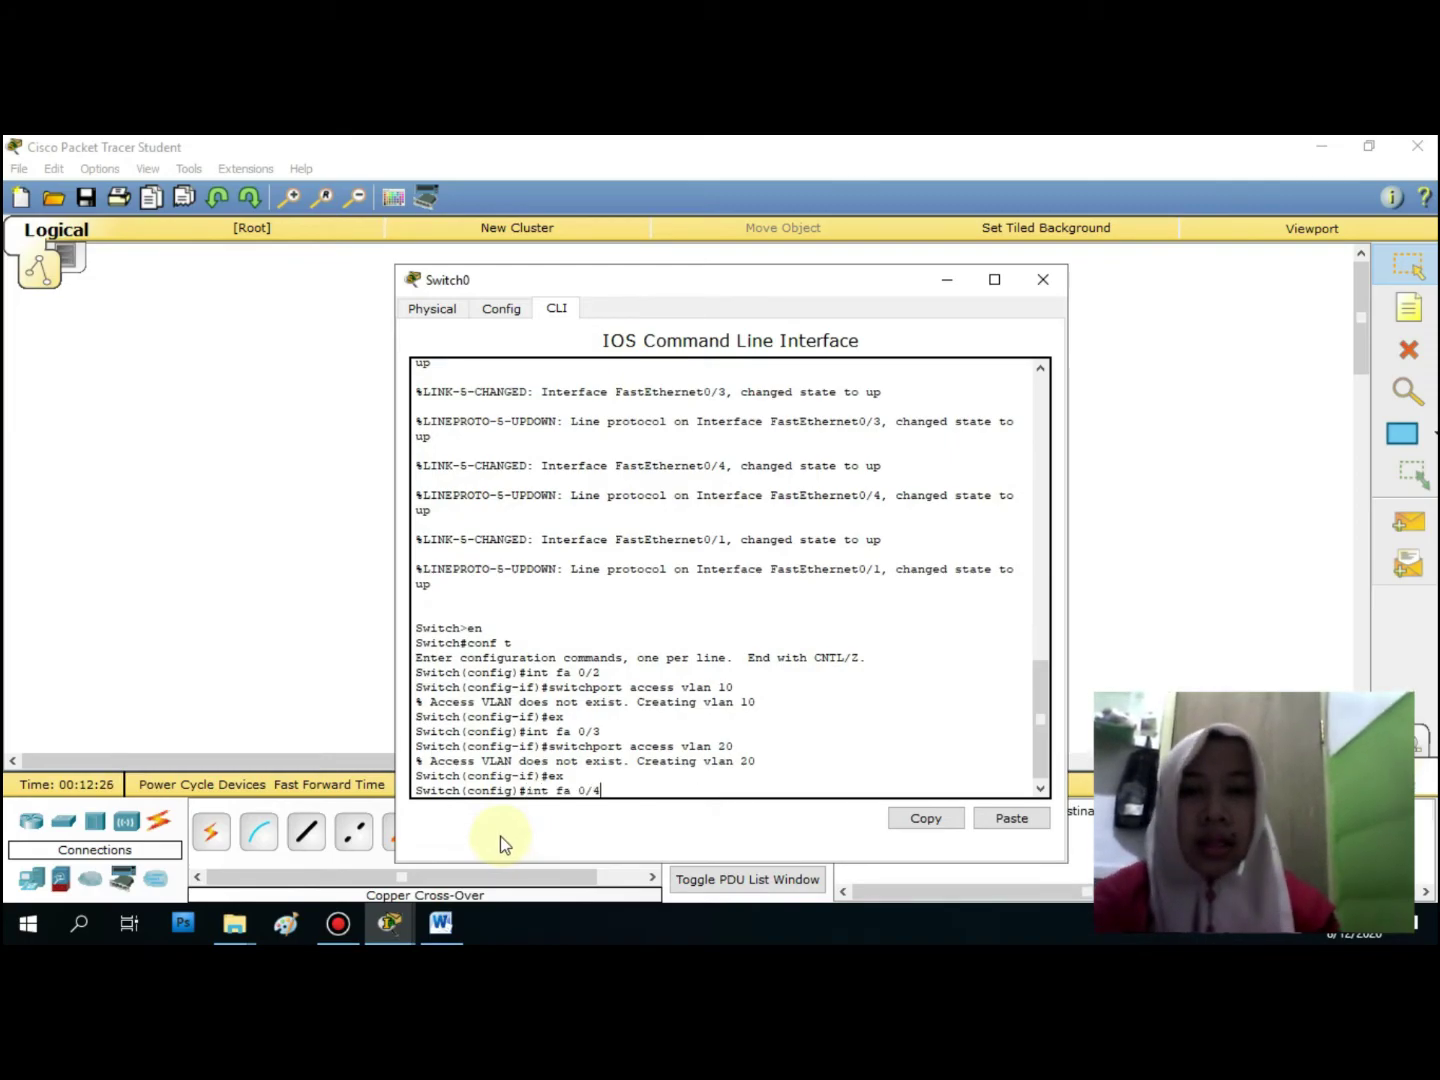
pyautogui.press('Return')
# Assign interface fa 0/4 to VLAN 30 with switchport access vlan 30 and exit to global configuration mode
pyautogui.write('ex')
pyautogui.press('Up')
pyautogui.press('BackSpace')
pyautogui.press('BackSpace')
pyautogui.write('30')
pyautogui.press('Return')
pyautogui.press('Up')
pyautogui.press('Up')
pyautogui.press('Up')
pyautogui.press('Return')
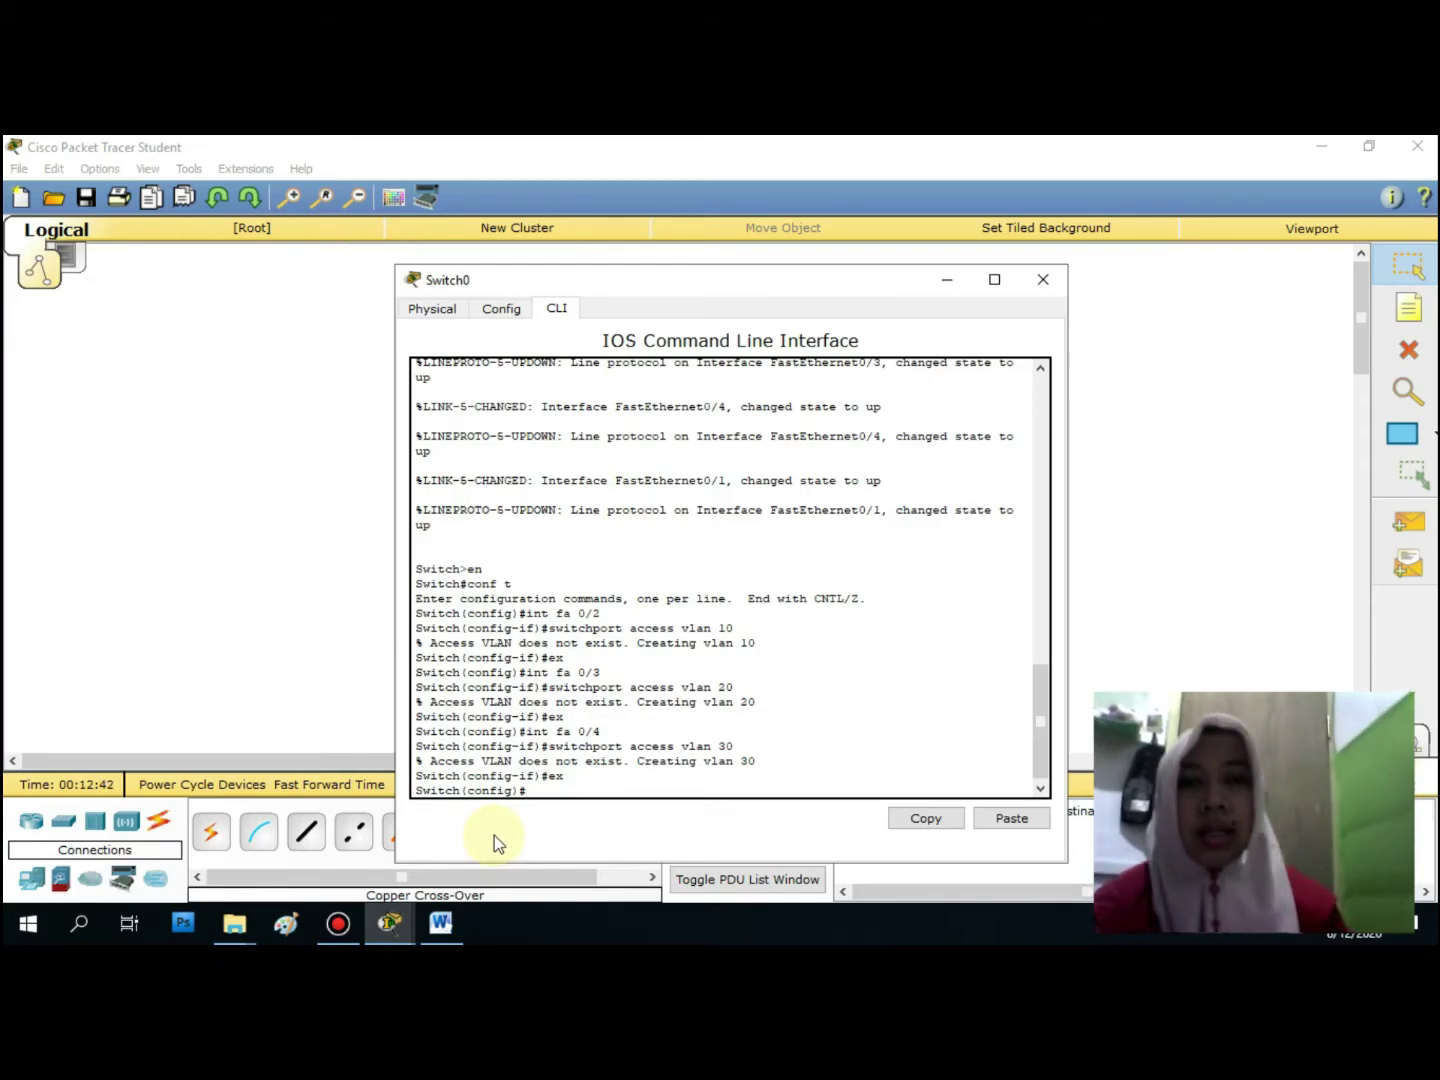
# Check the port label on the link to the multilayer switch and enter interface configuration for fa 0/1 on Switch0
pyautogui.moveTo(712, 285); pyautogui.dragTo(684, 544)
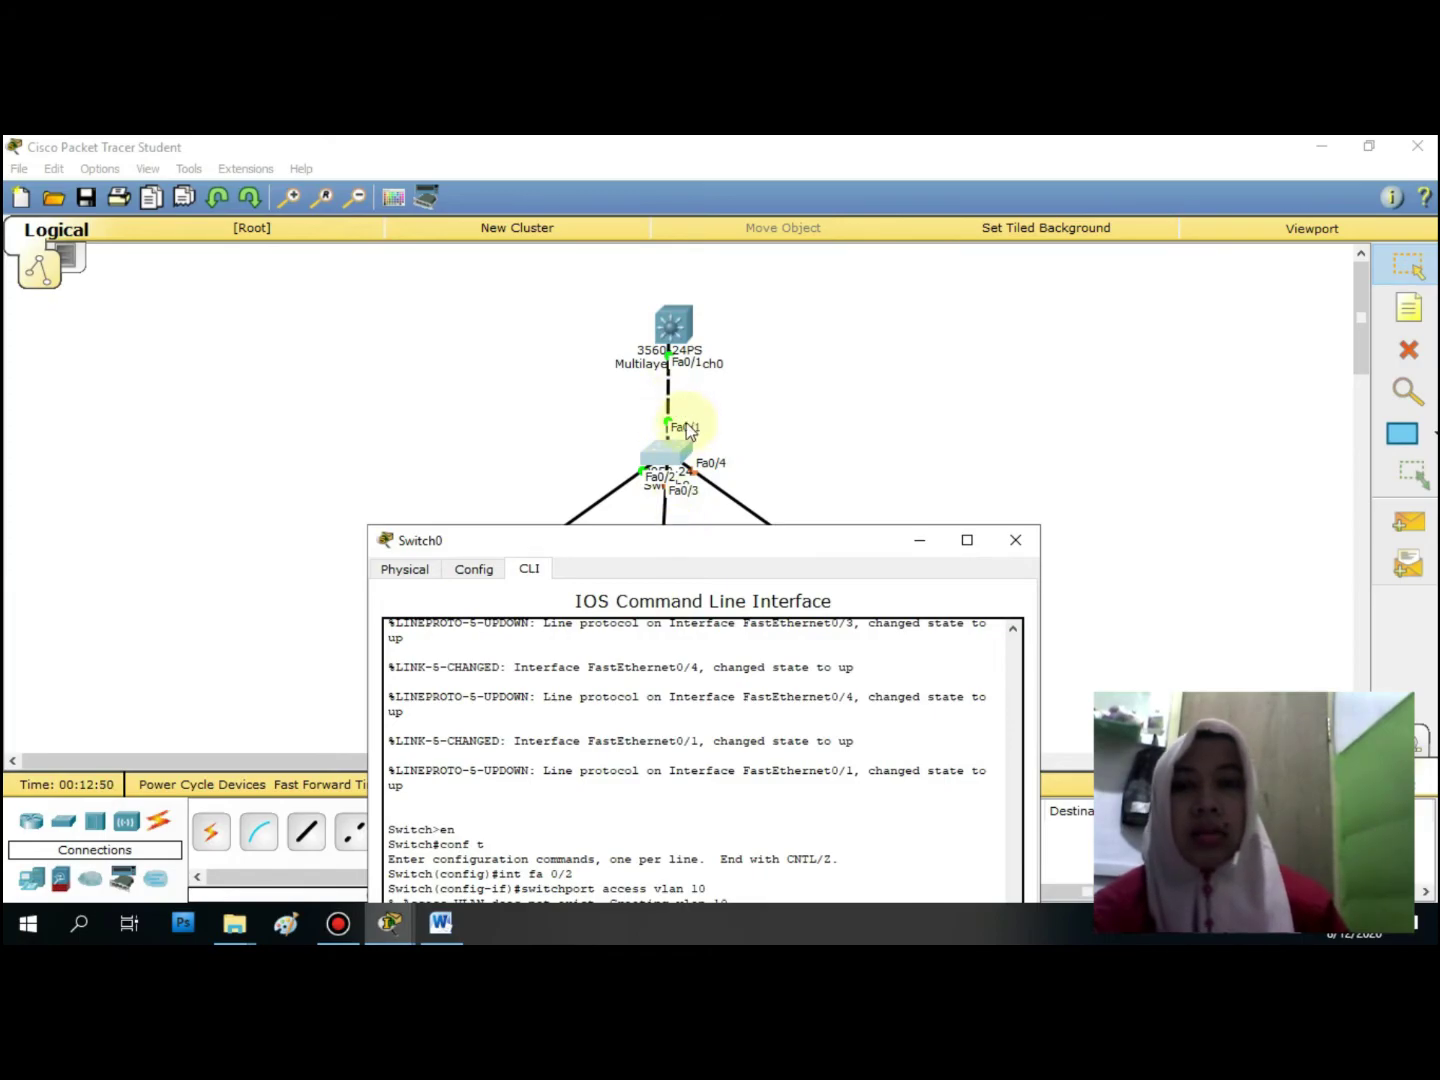
pyautogui.moveTo(686, 540); pyautogui.dragTo(700, 280)
pyautogui.write('ex')
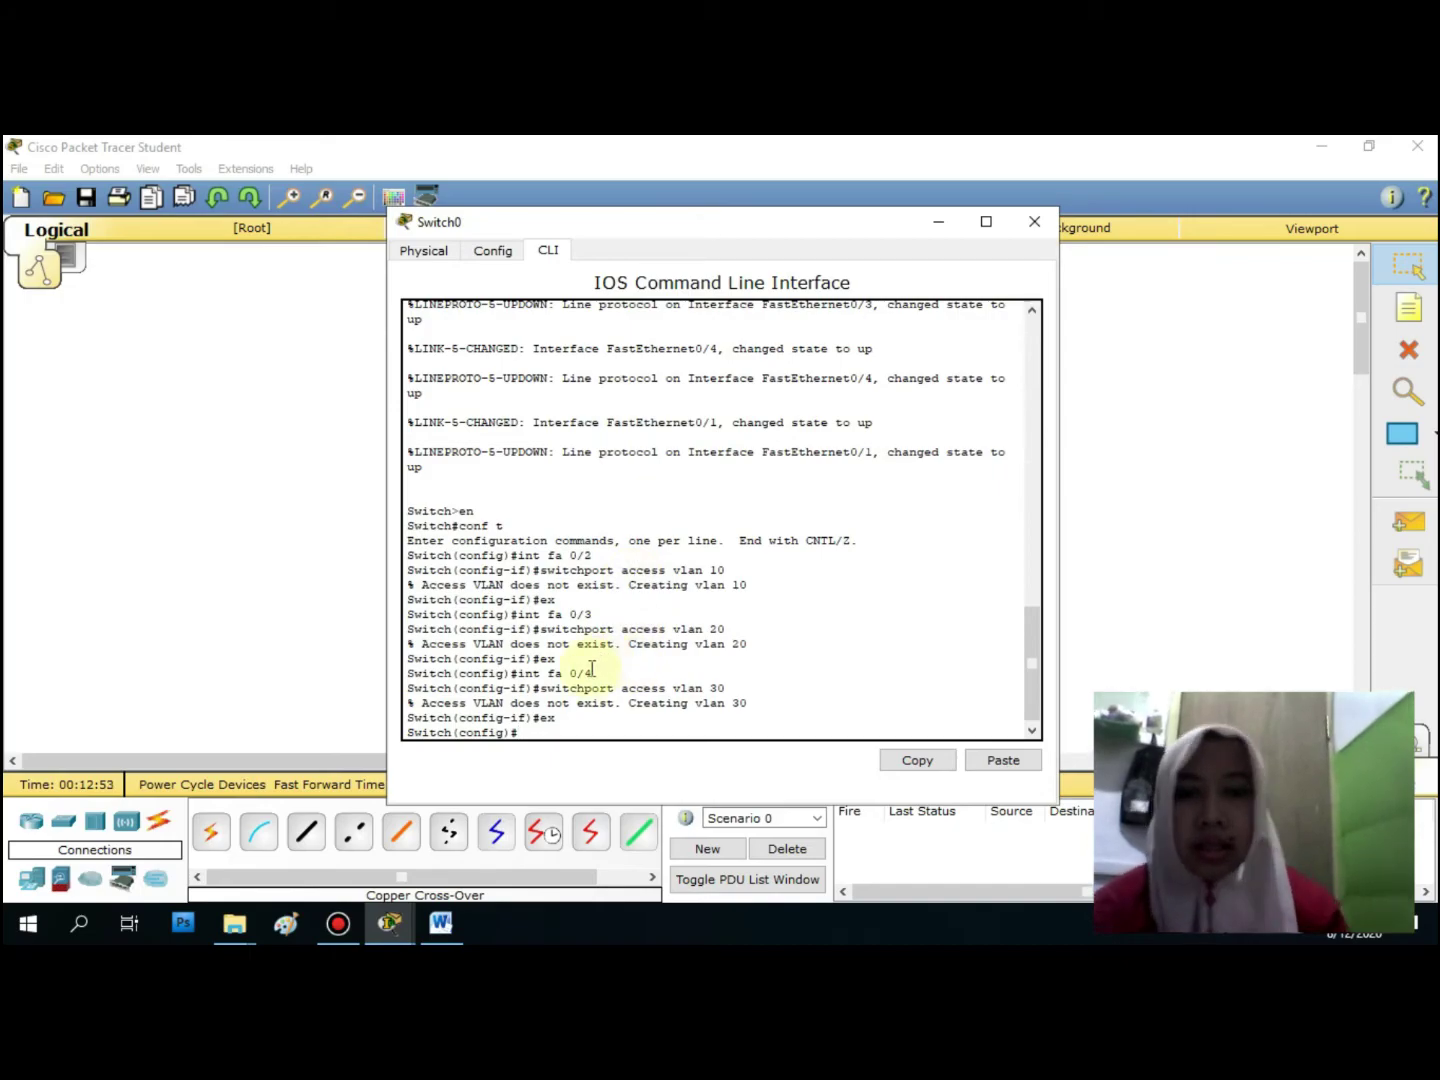
pyautogui.press('Up')
pyautogui.press('BackSpace')
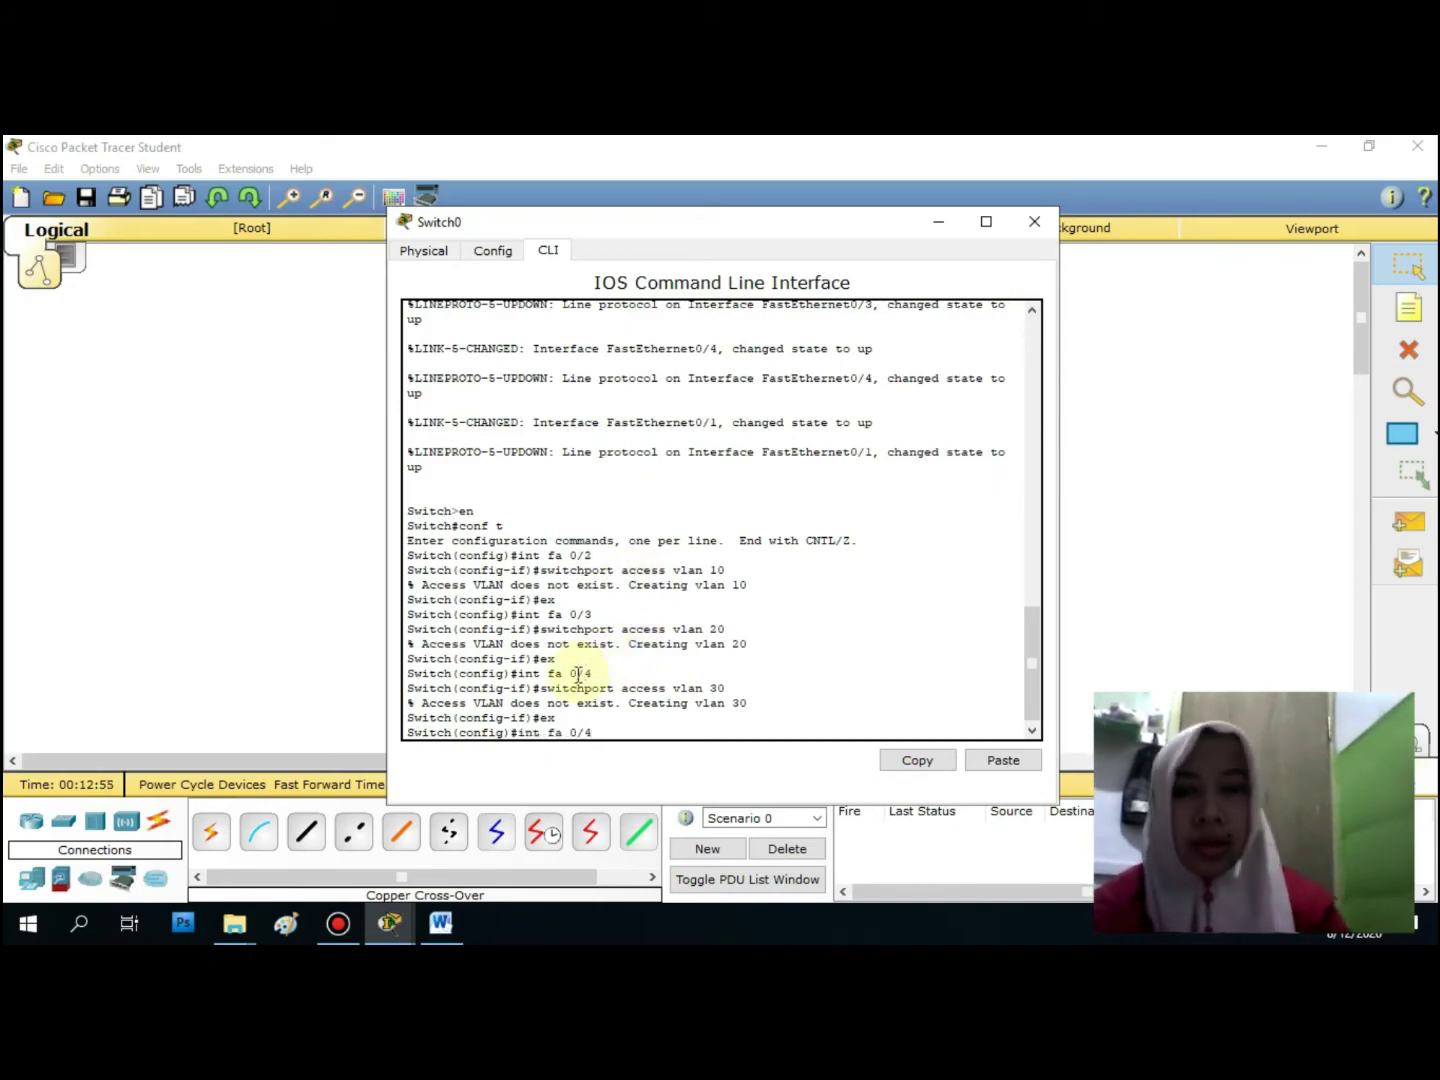
pyautogui.write('1')
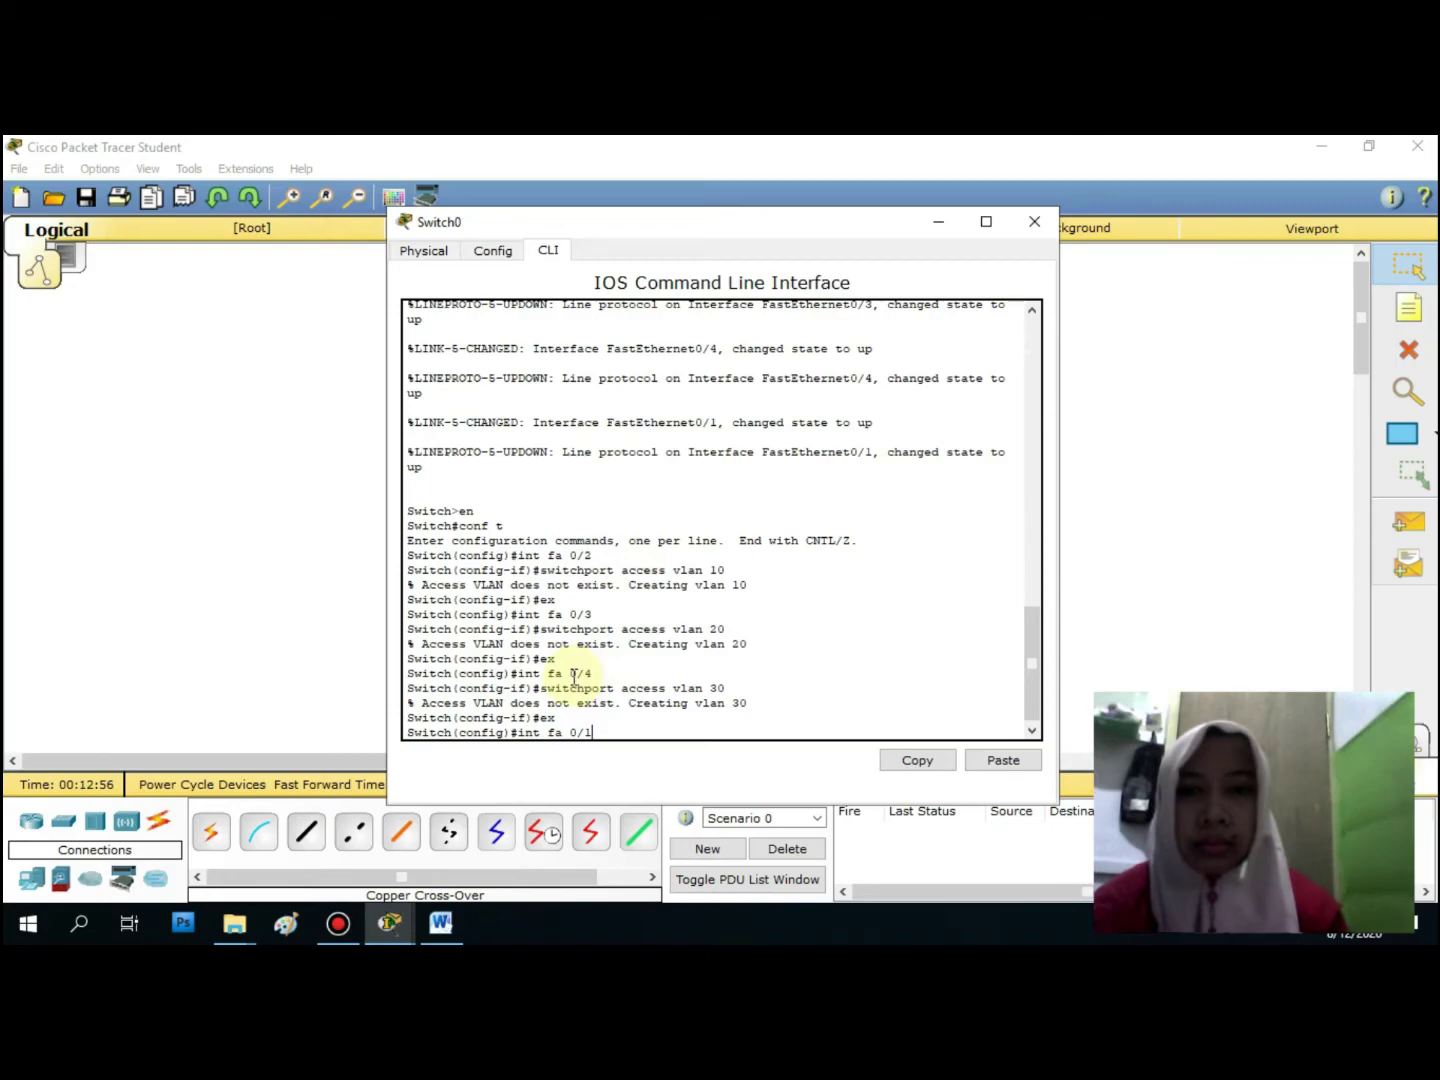
pyautogui.press('Return')
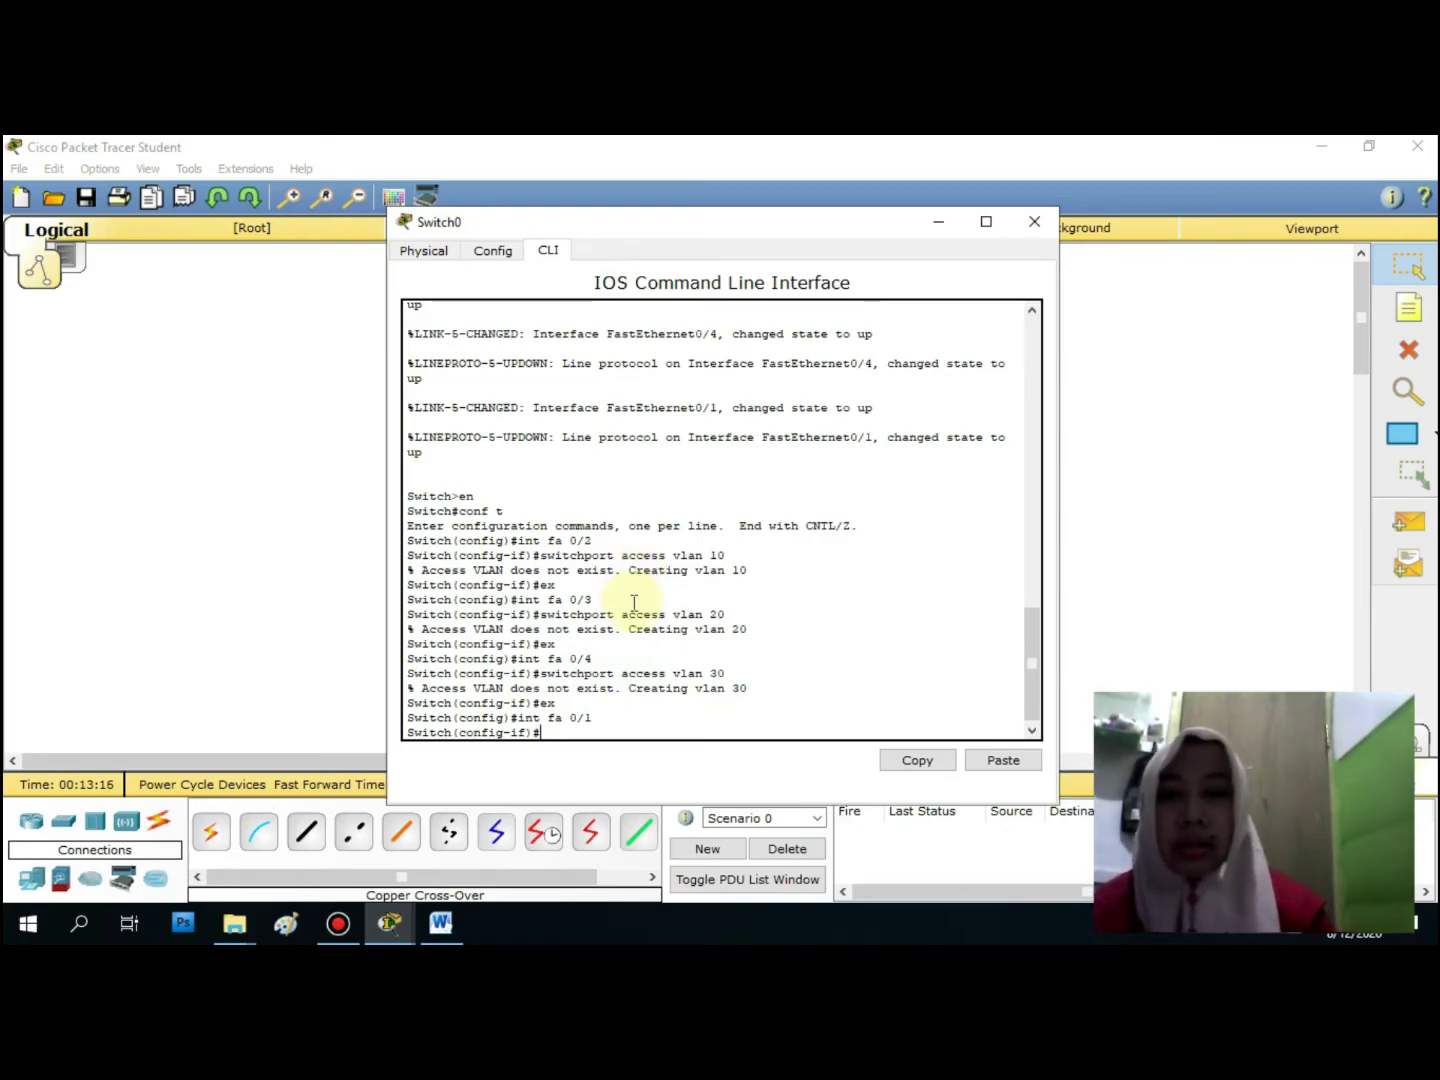
# Set Switch0's interface fa 0/1 to trunk mode with switchport mode trunk
pyautogui.press('Up')
pyautogui.press('Up')
pyautogui.press('Up')
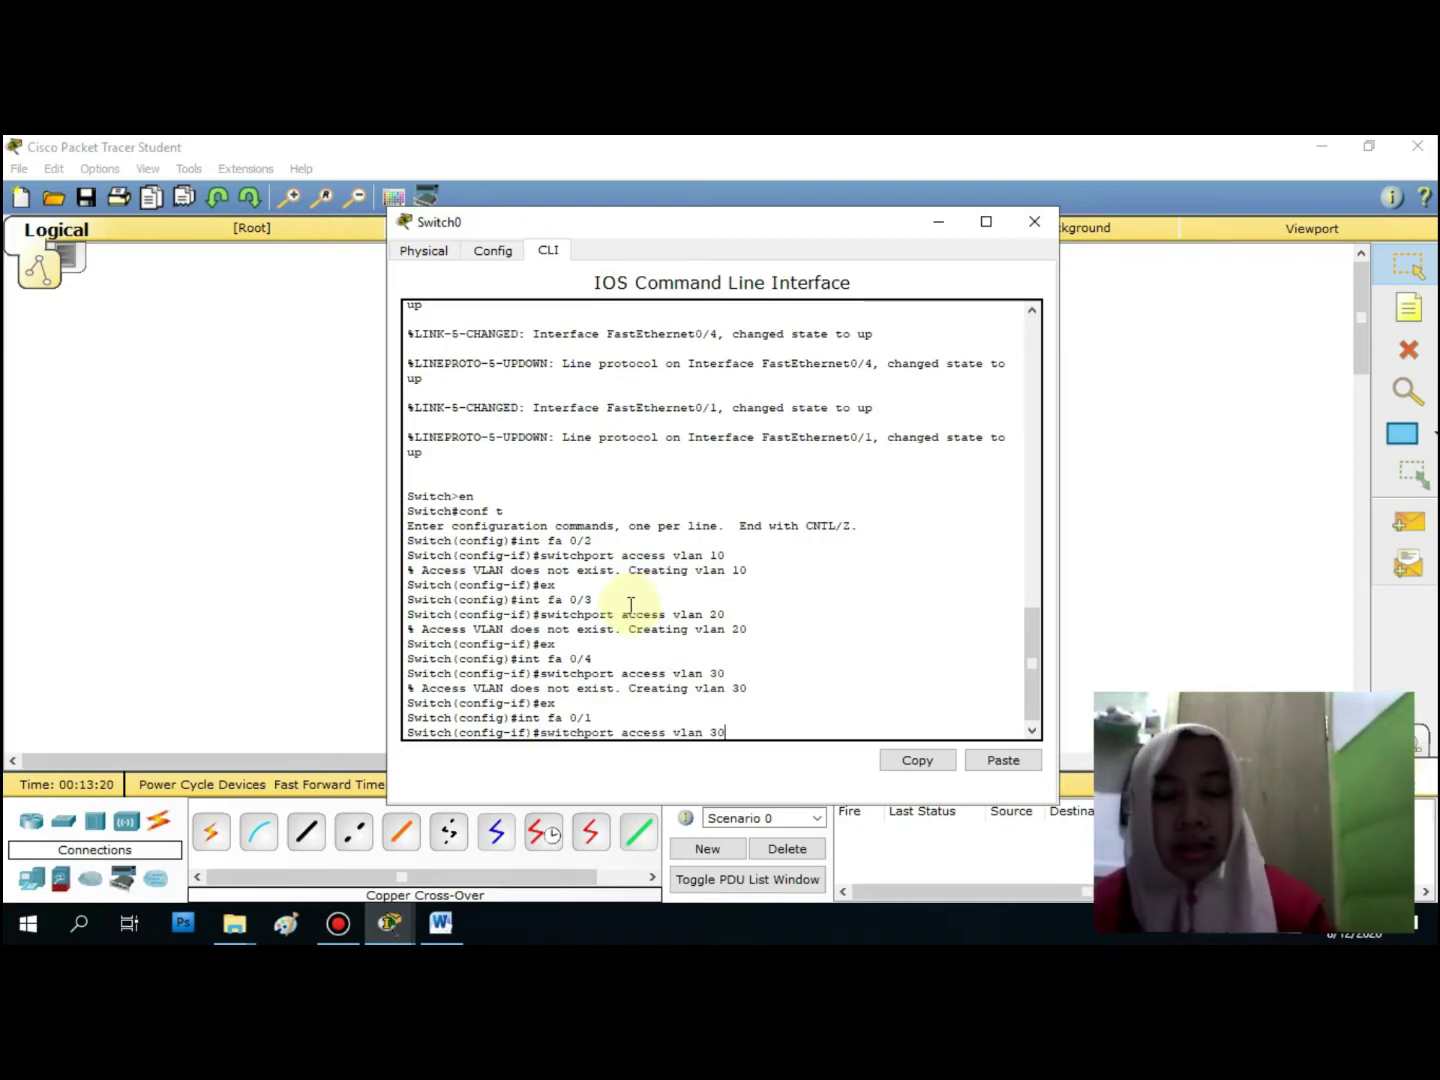
pyautogui.press('BackSpace')
pyautogui.press('BackSpace')
pyautogui.press('BackSpace')
pyautogui.press('BackSpace')
pyautogui.press('BackSpace')
pyautogui.press('BackSpace')
pyautogui.press('BackSpace')
pyautogui.press('BackSpace')
pyautogui.press('BackSpace')
pyautogui.press('BackSpace')
pyautogui.press('BackSpace')
pyautogui.press('BackSpace')
pyautogui.press('BackSpace')
pyautogui.press('BackSpace')
pyautogui.write('mod')
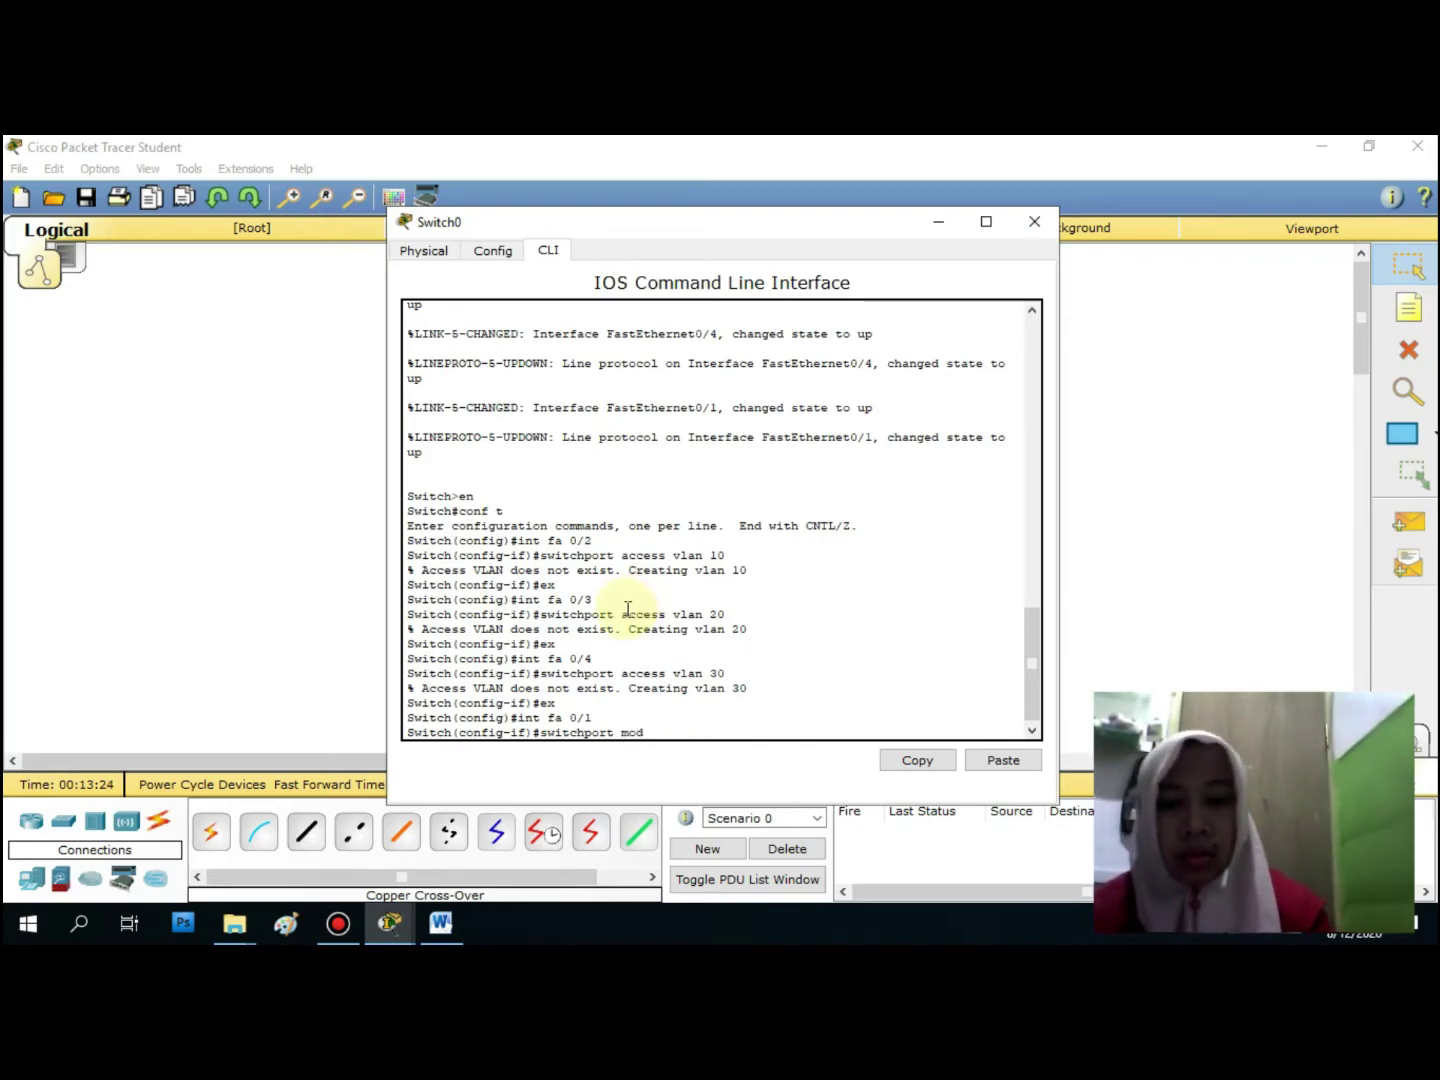
pyautogui.write('e trunk')
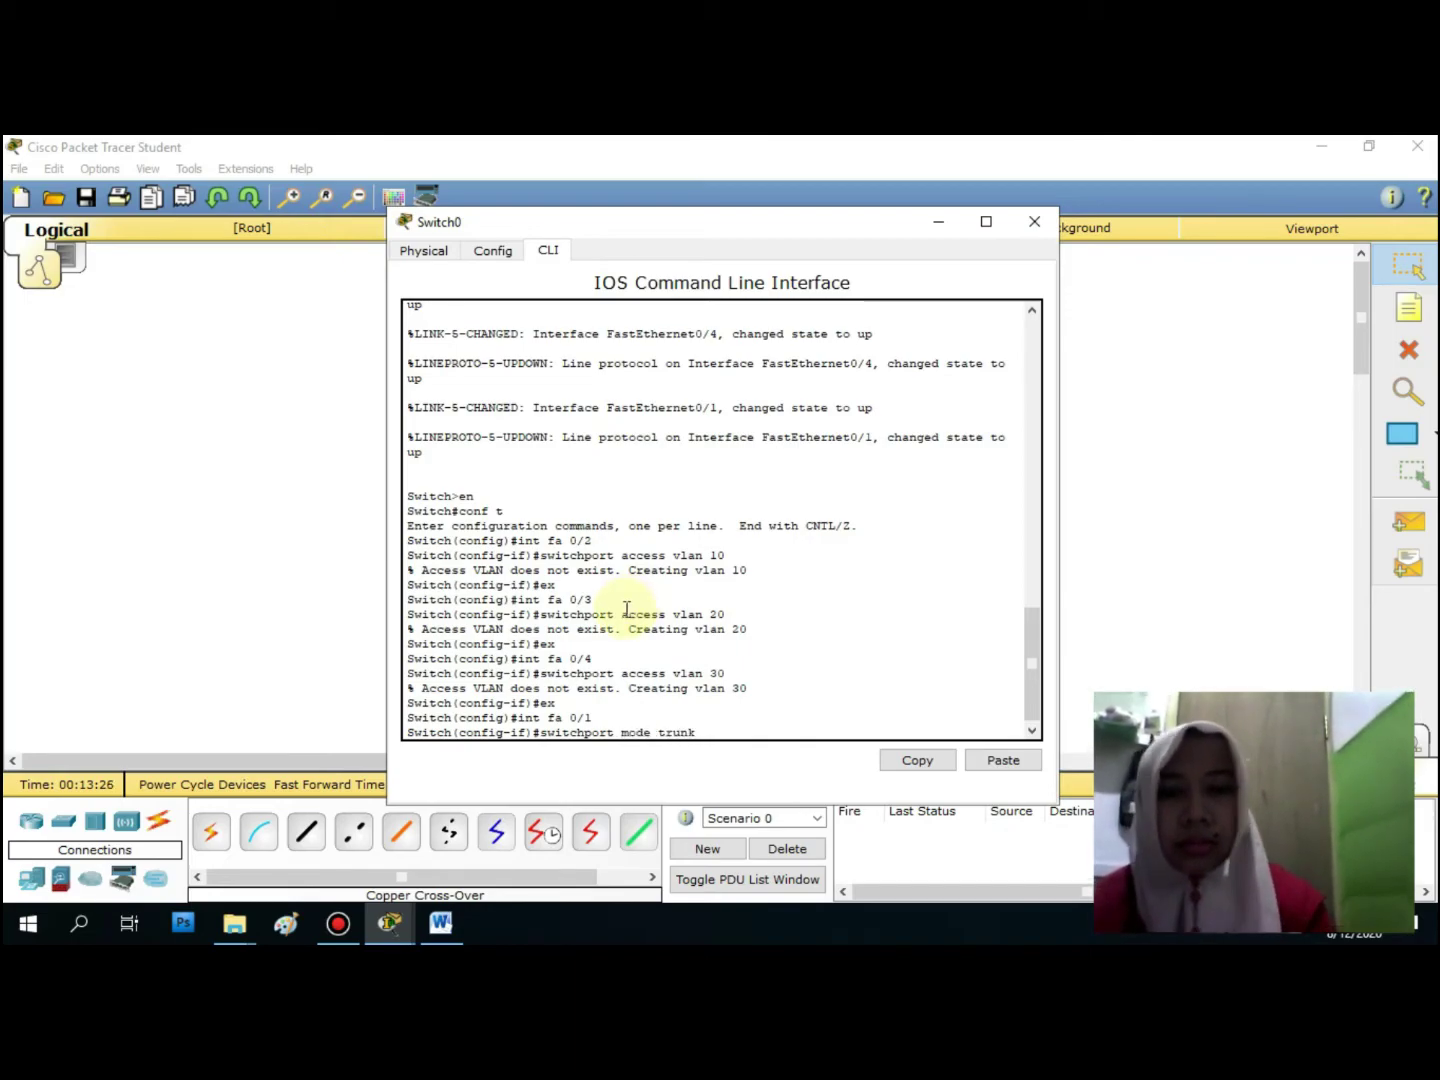
pyautogui.press('Return')
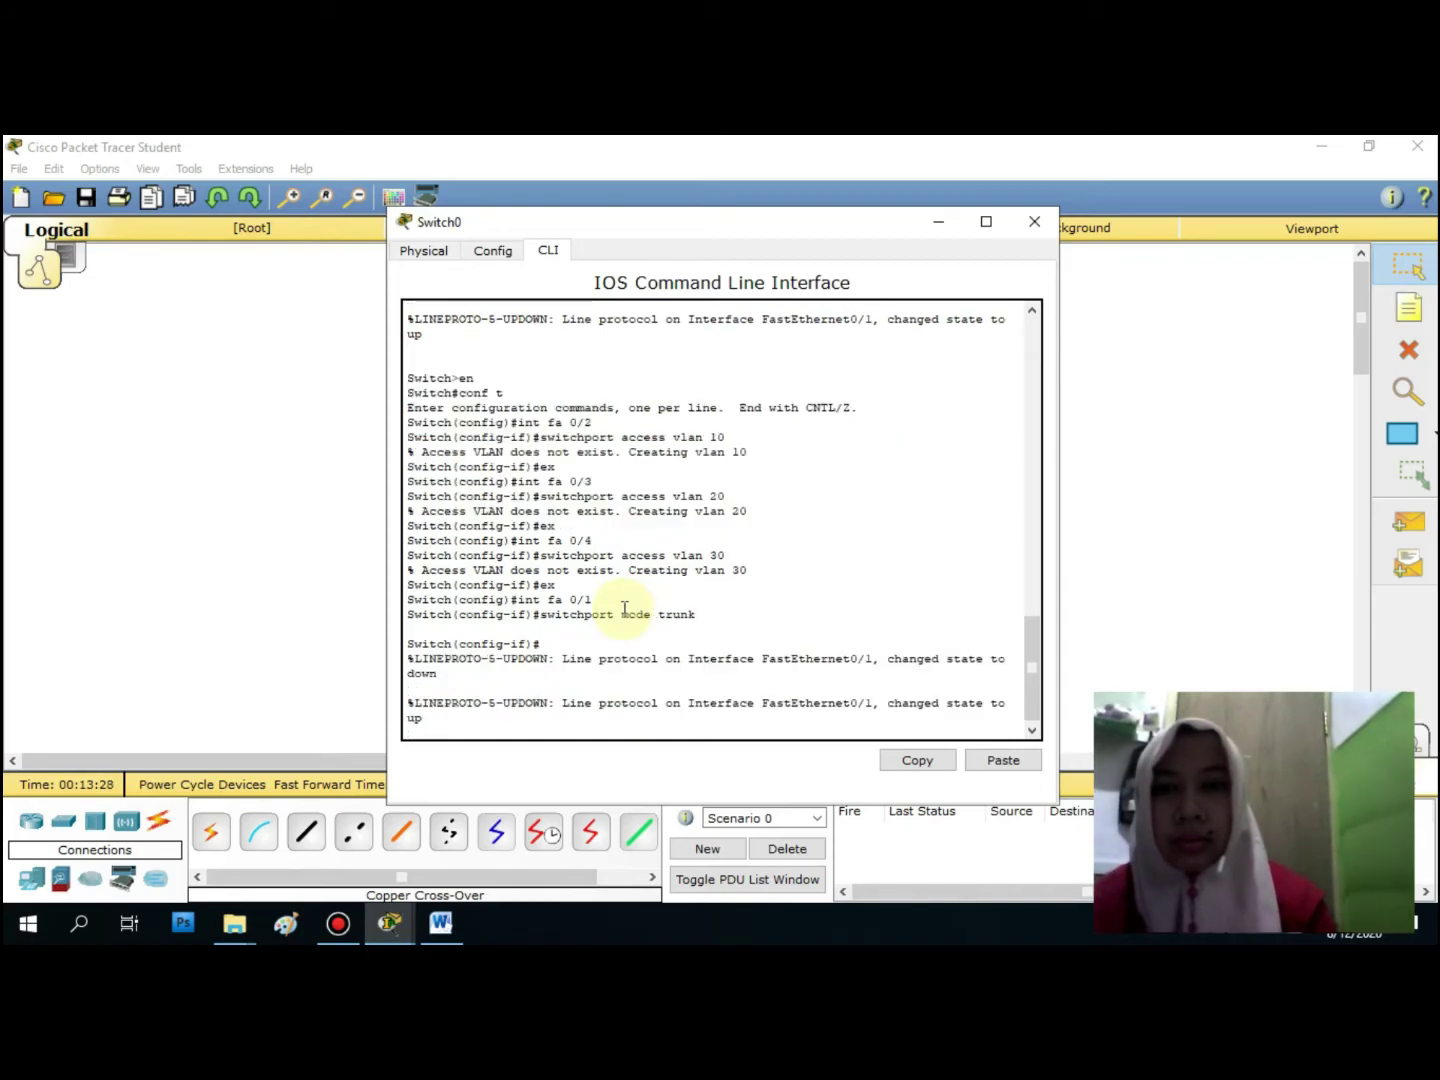
pyautogui.press('Return')
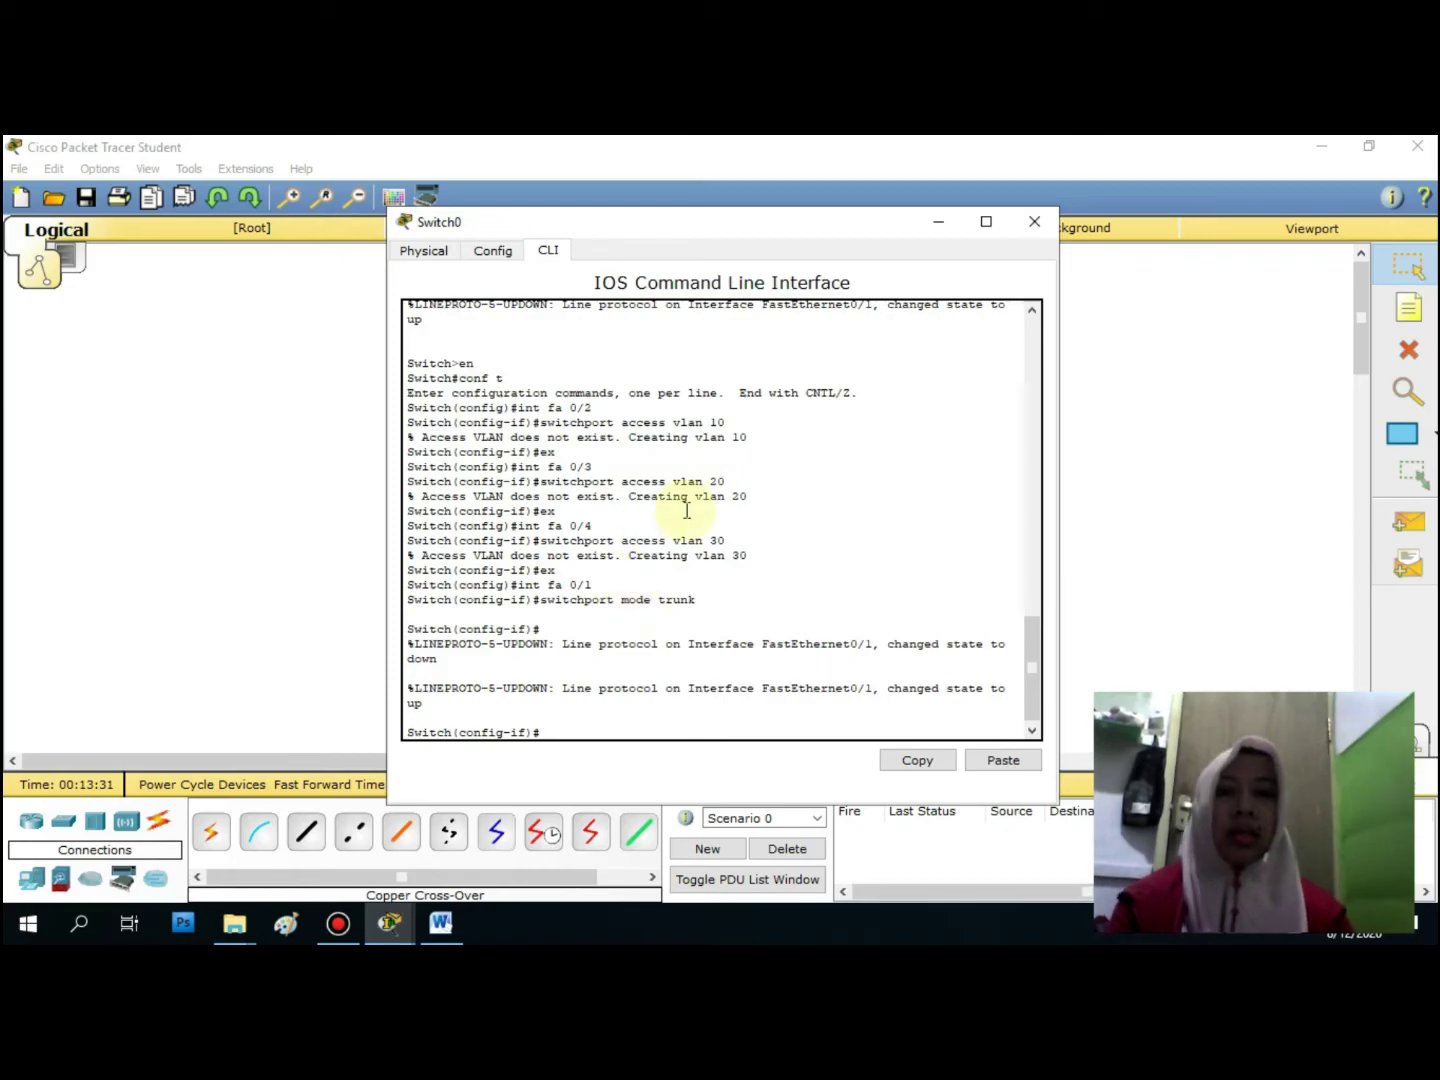
# Close Switch0's window, open the command line of Multilayer Switch0 and enter global configuration mode with en and conf t
pyautogui.click(1030, 228)
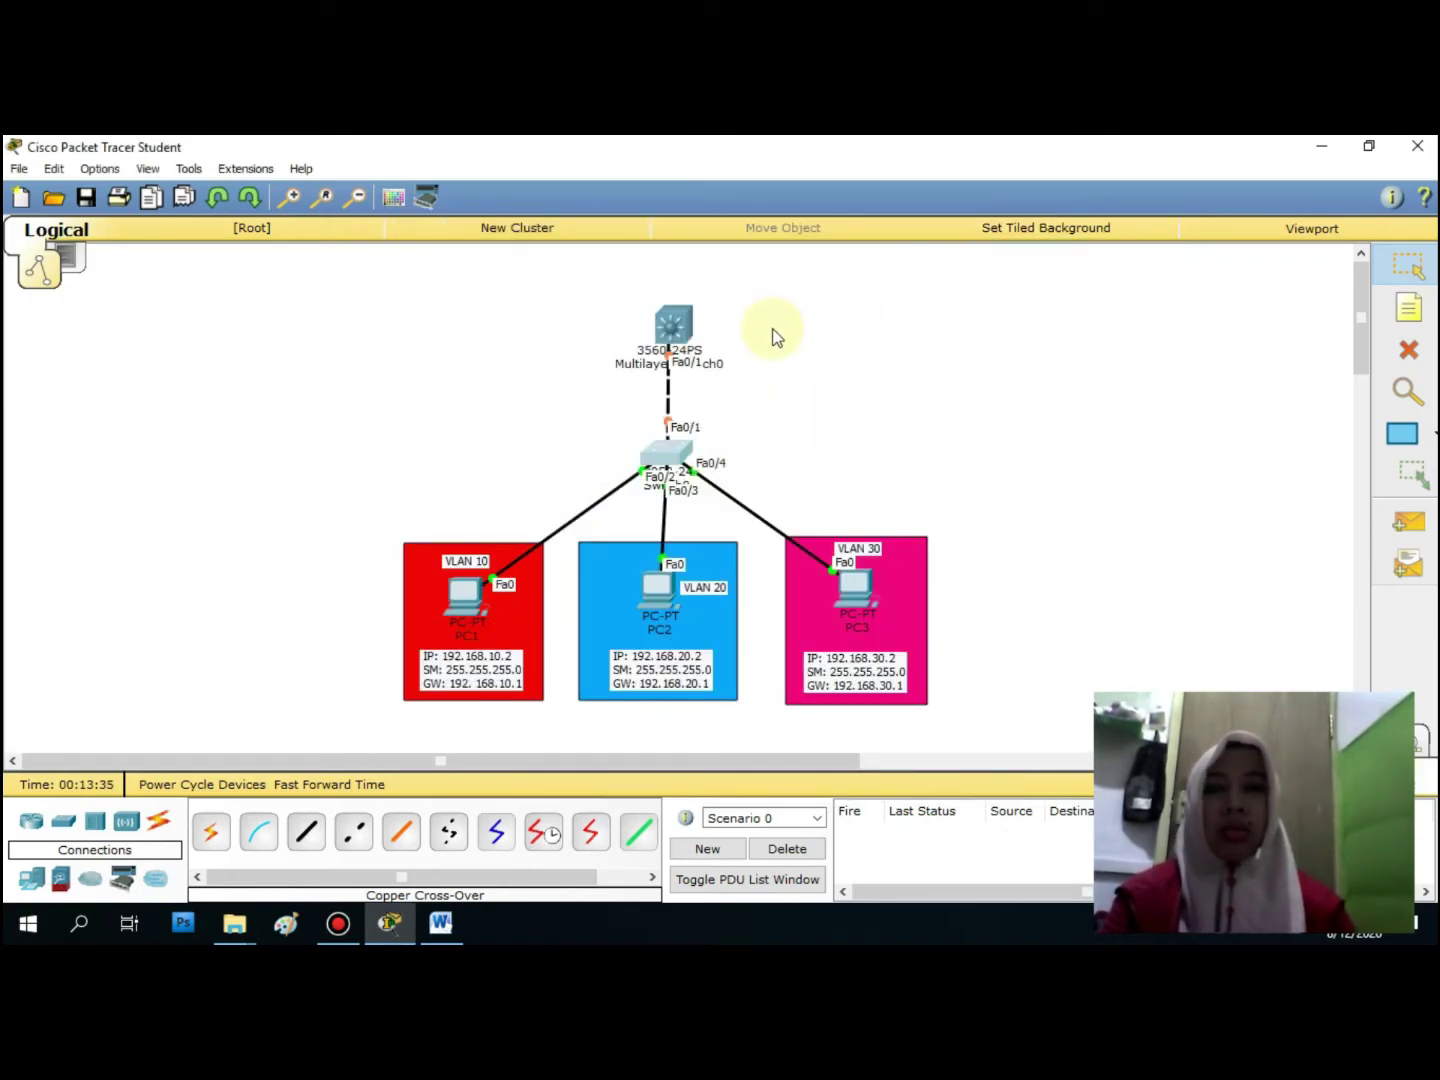
pyautogui.click(672, 325)
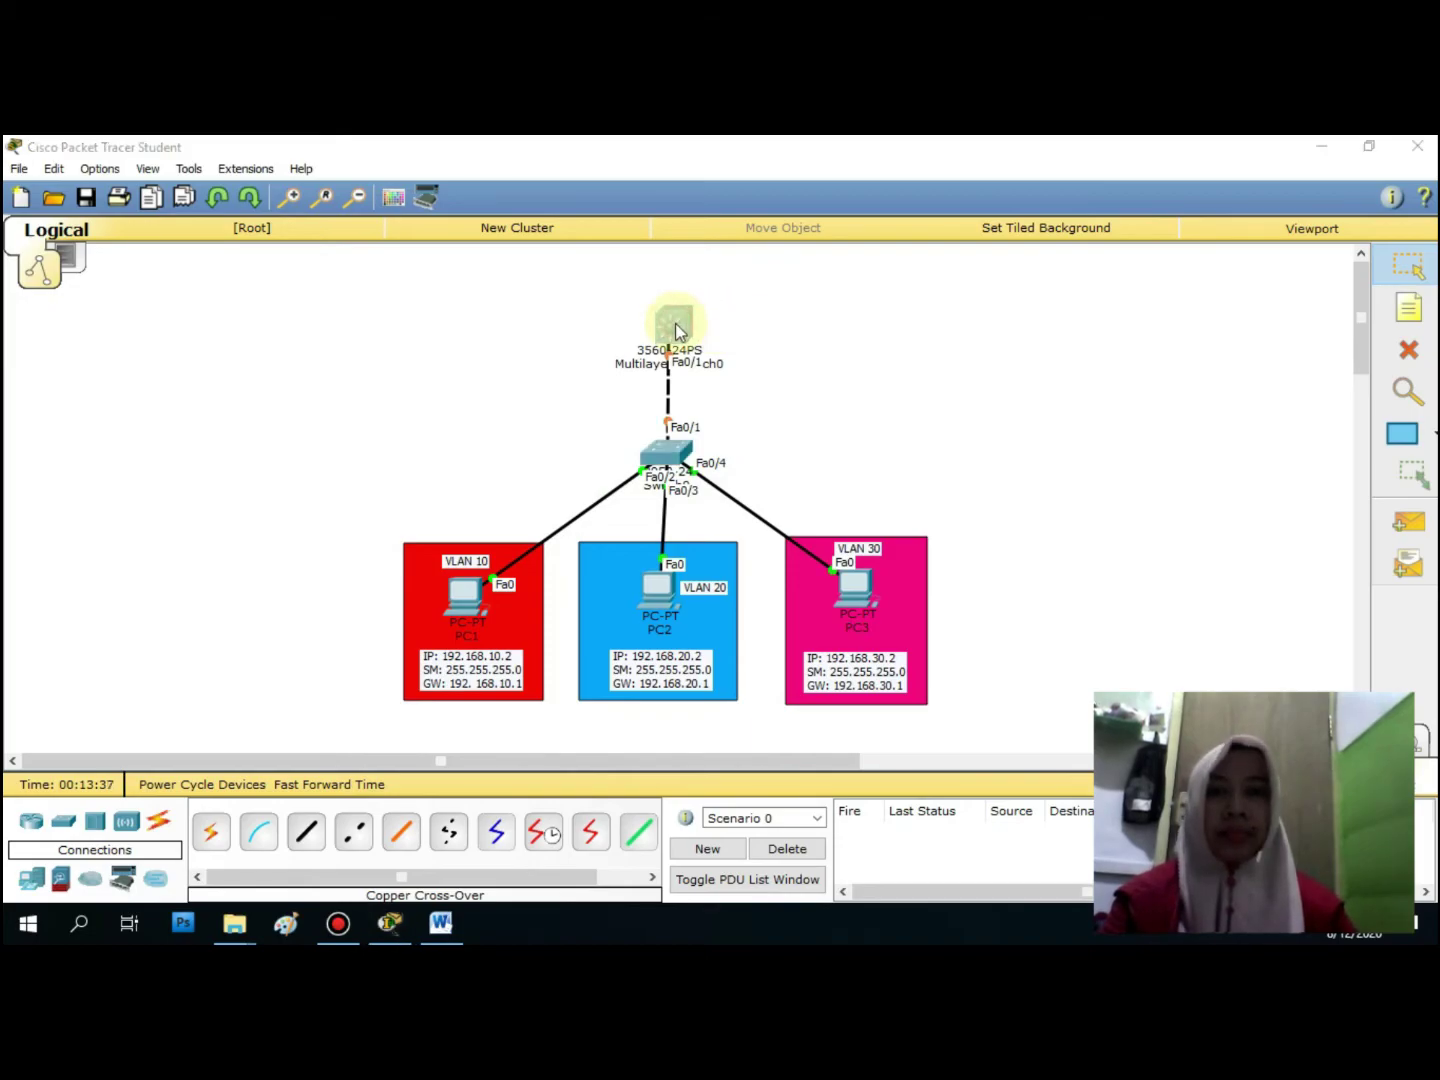
pyautogui.click(561, 302)
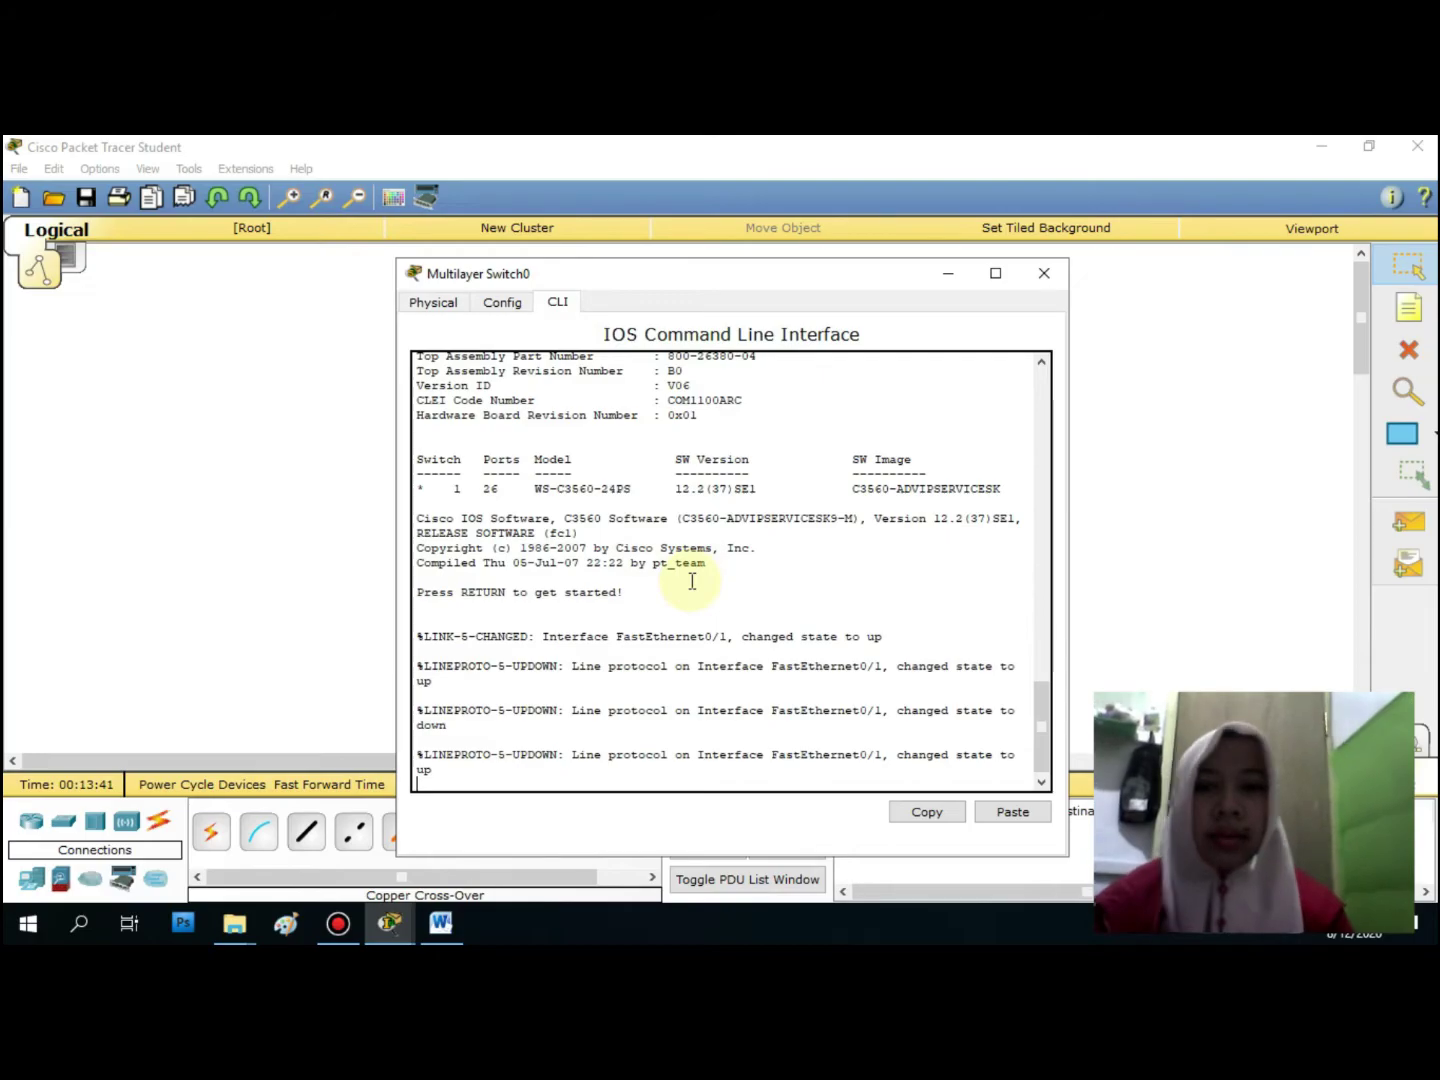
pyautogui.press('Return')
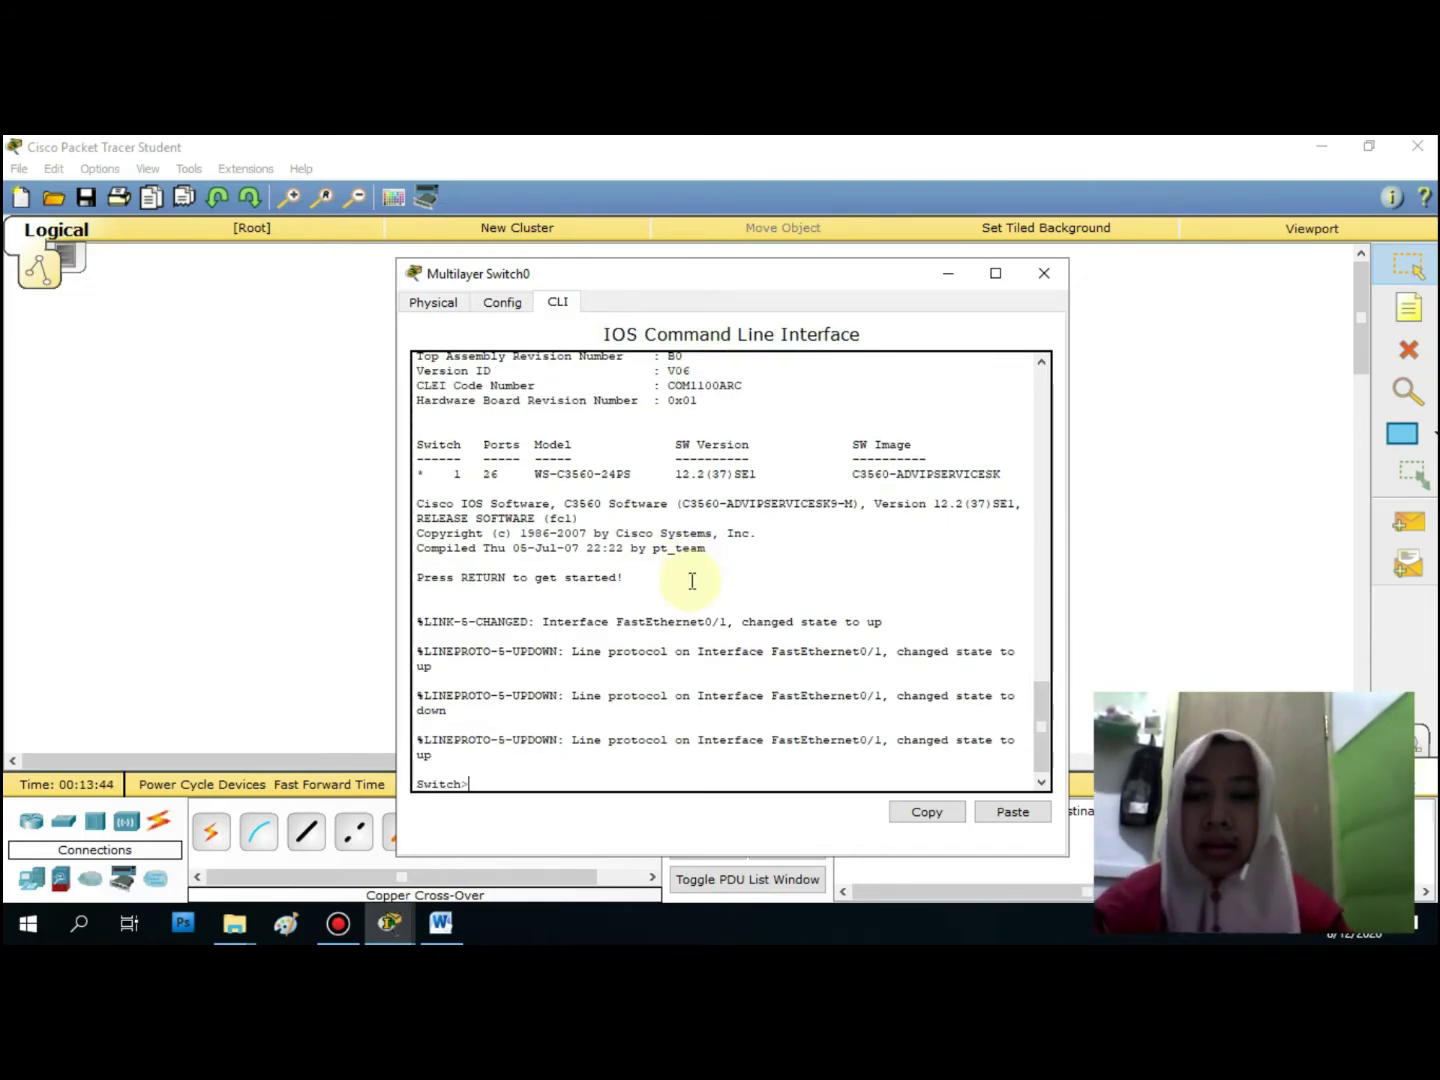
pyautogui.write('en')
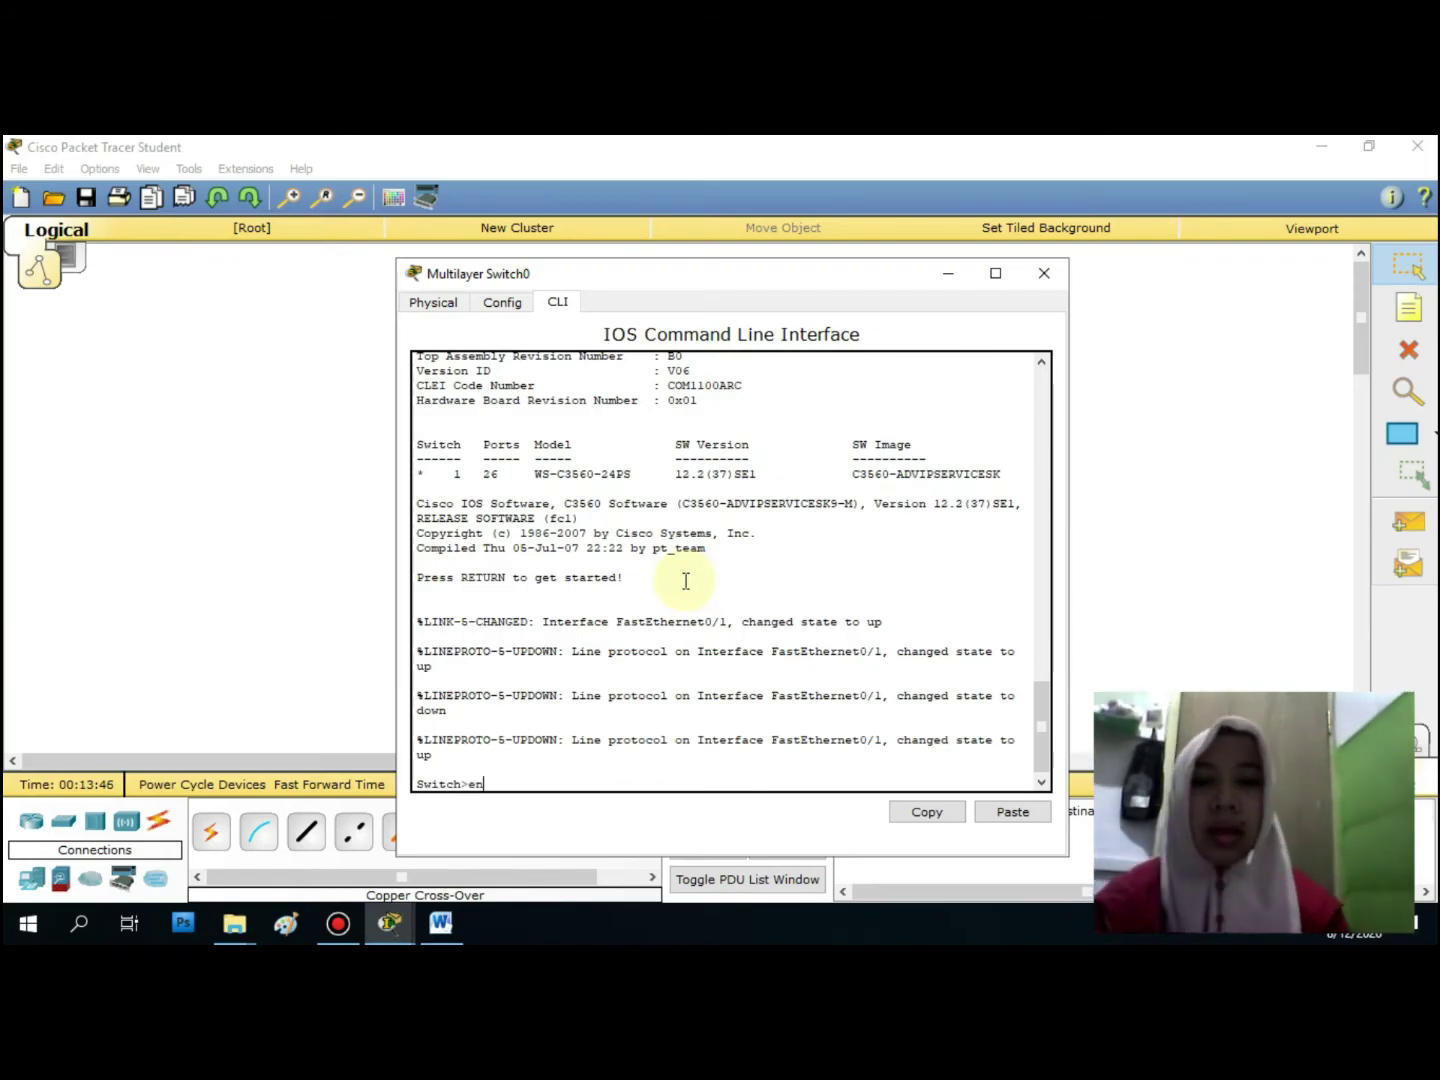
pyautogui.press('Return')
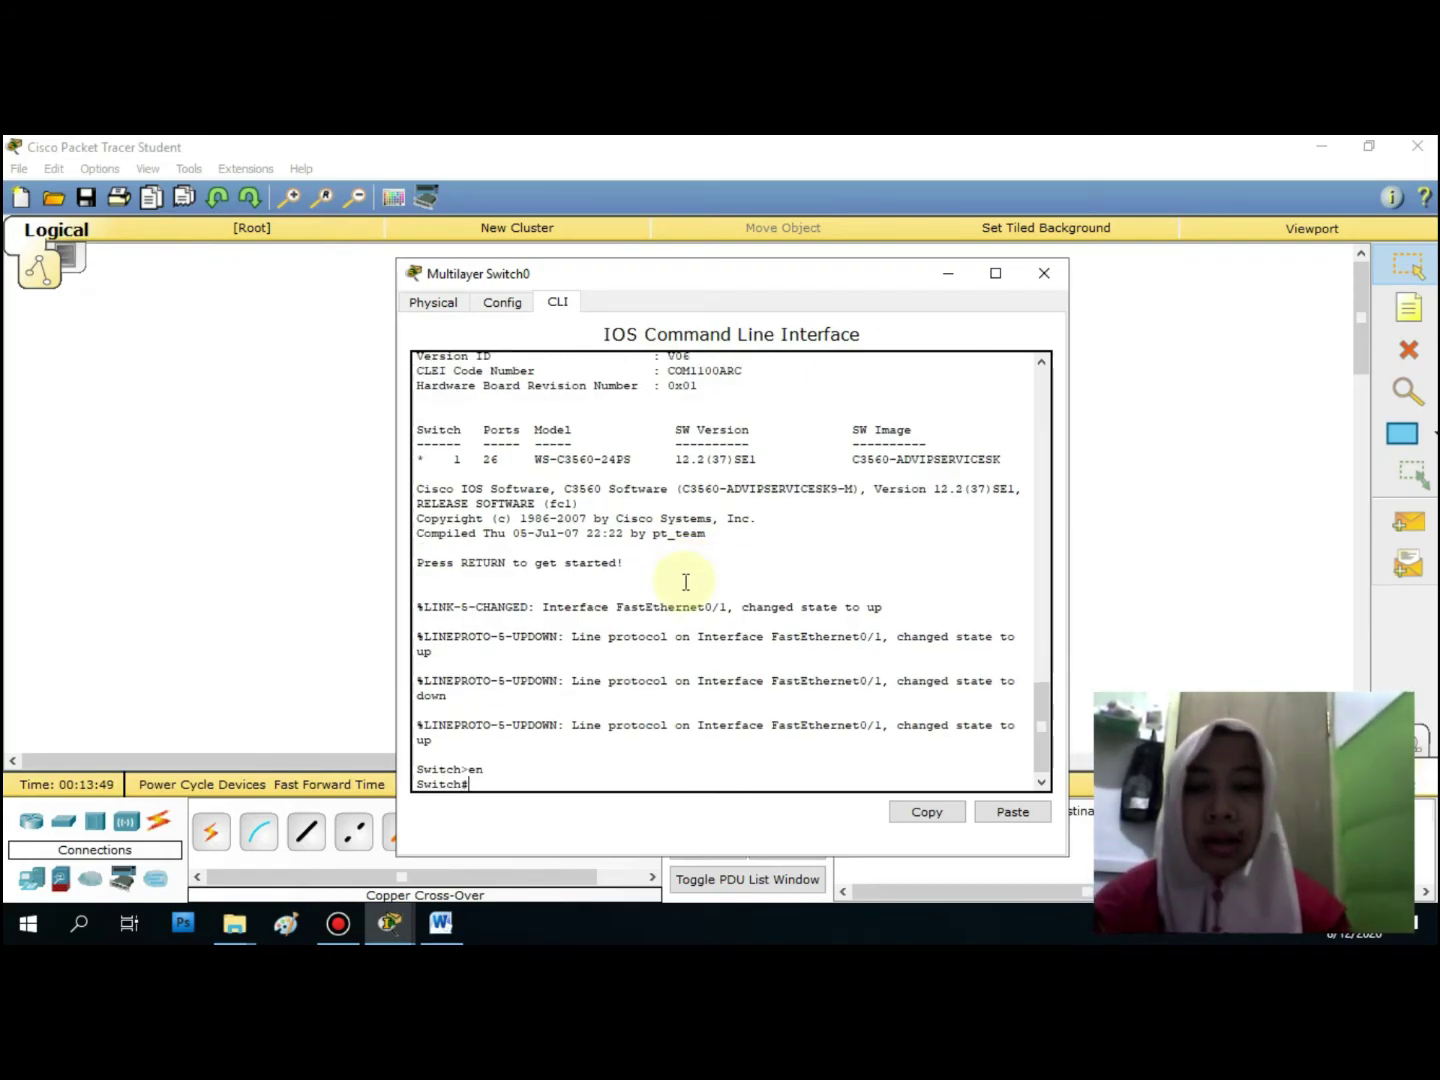
pyautogui.write('conf t')
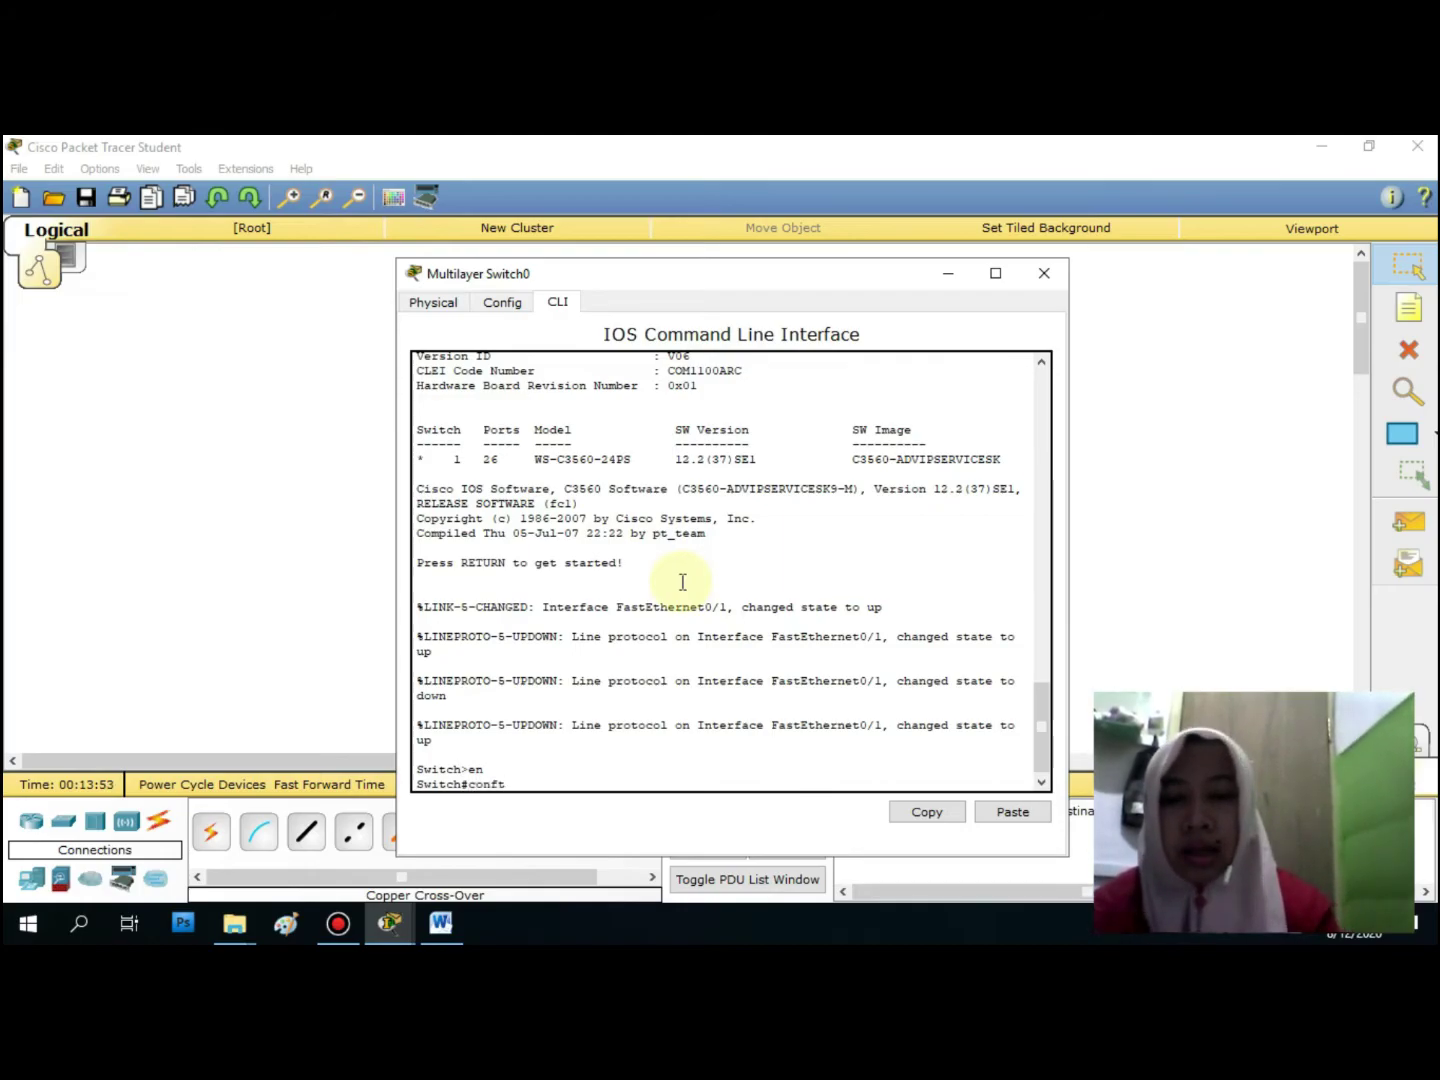
pyautogui.press('BackSpace')
pyautogui.write('t')
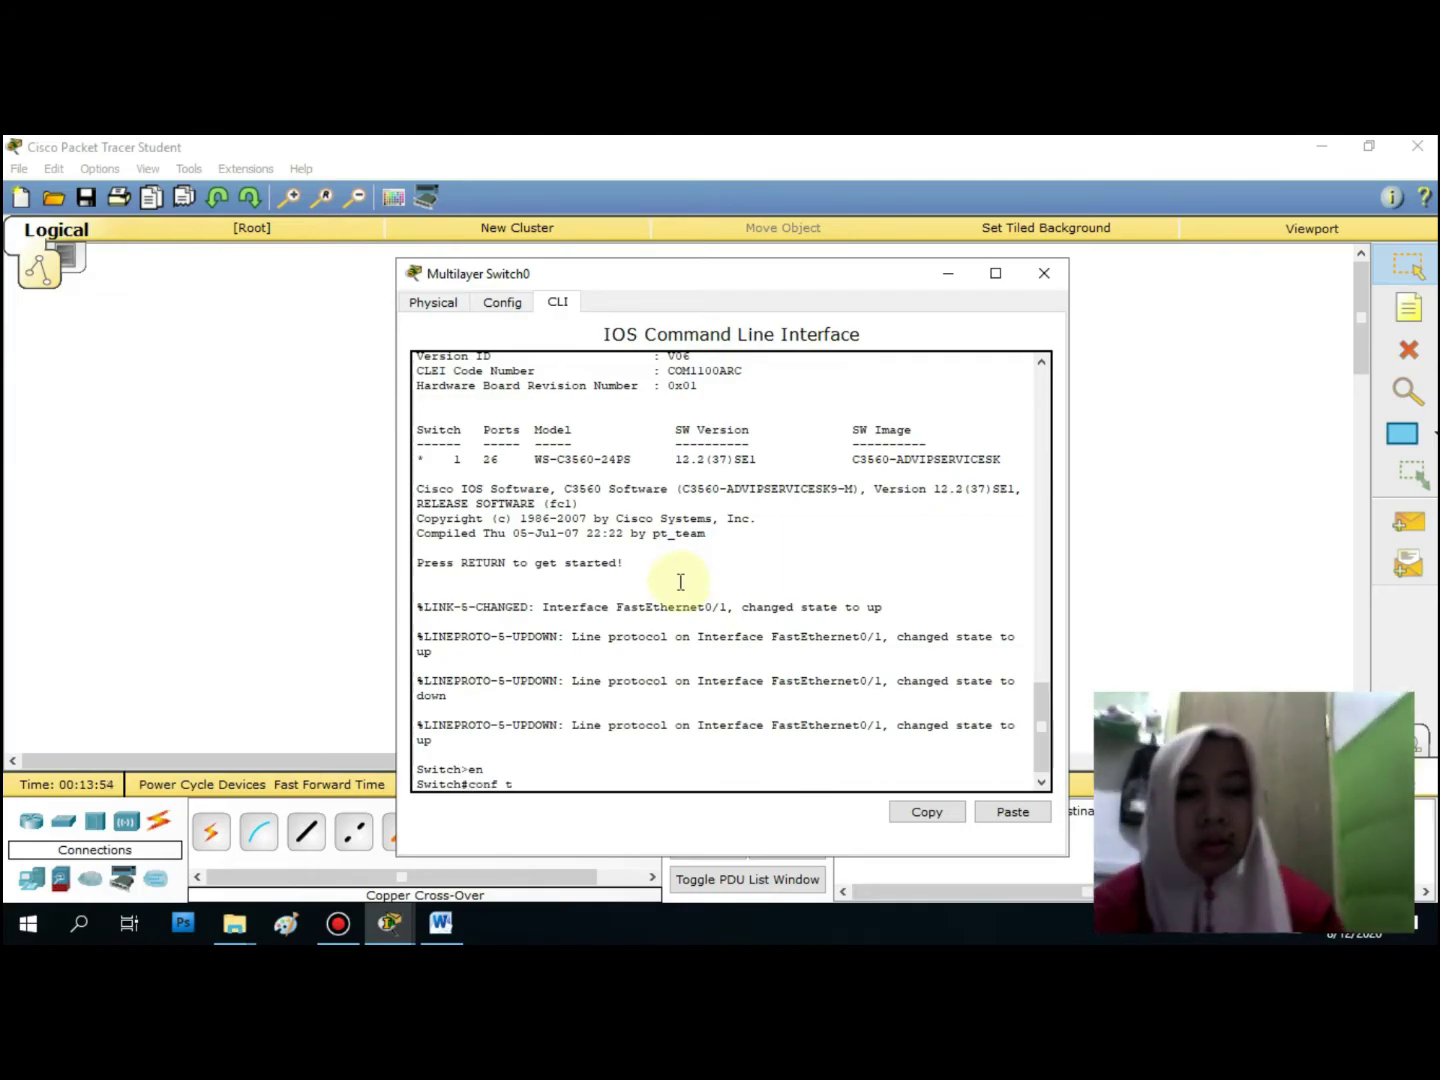
pyautogui.press('Return')
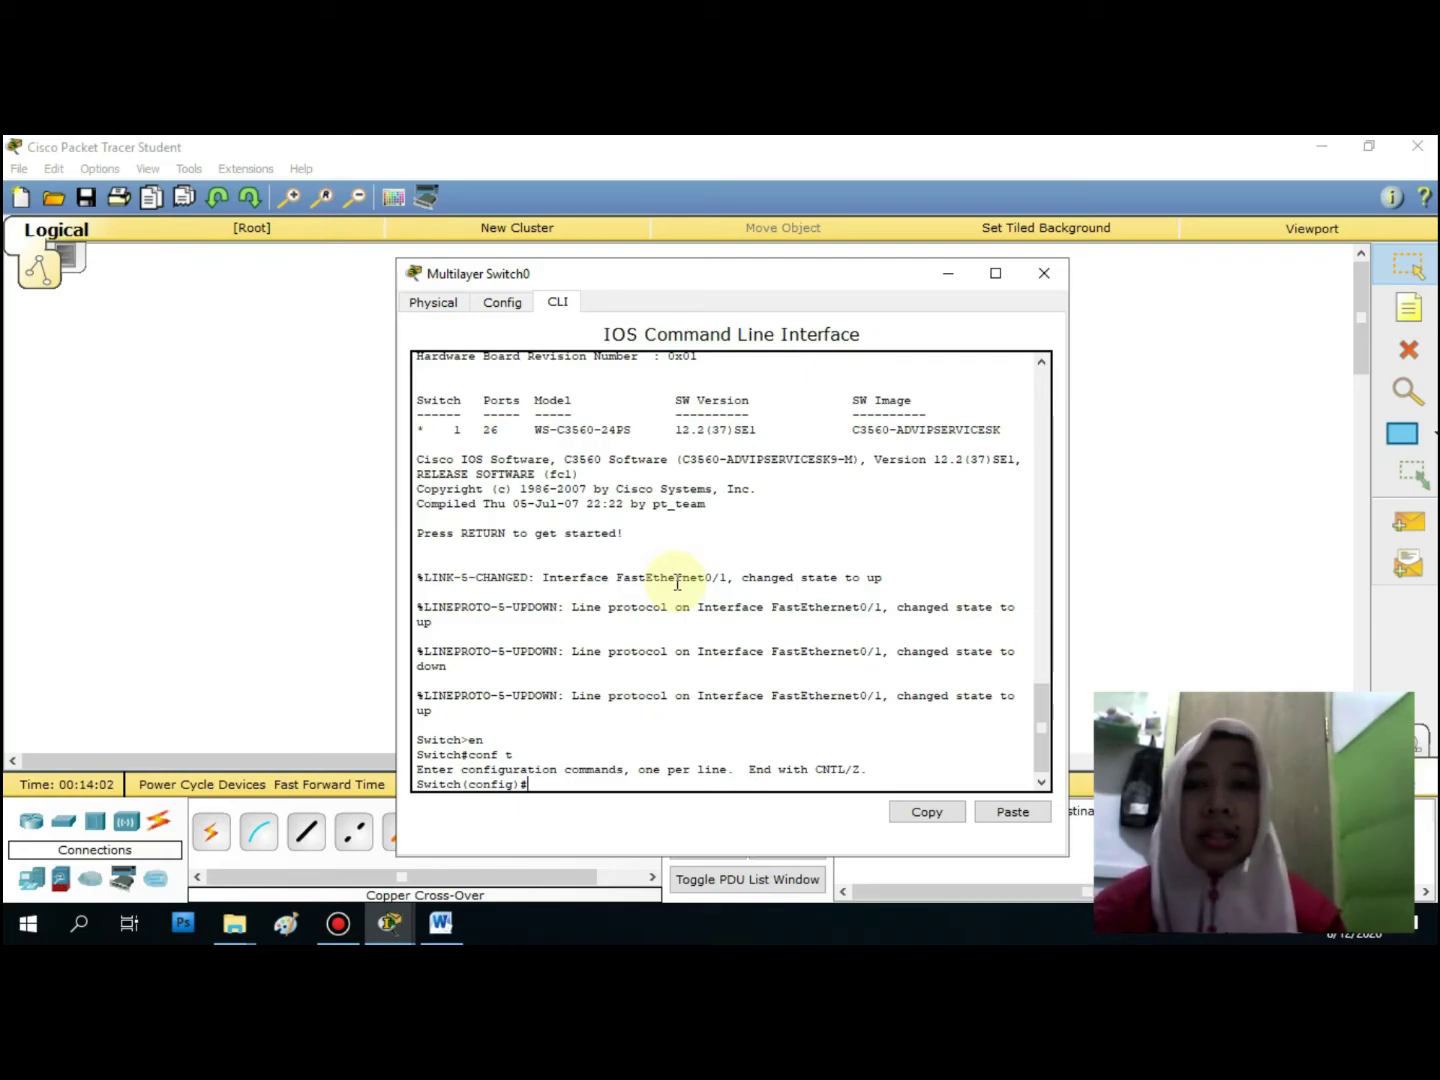
# Check the multilayer switch's port label in the topology and enter interface configuration for fa 0/1 with int fa 0/1
pyautogui.moveTo(680, 275); pyautogui.dragTo(741, 447)
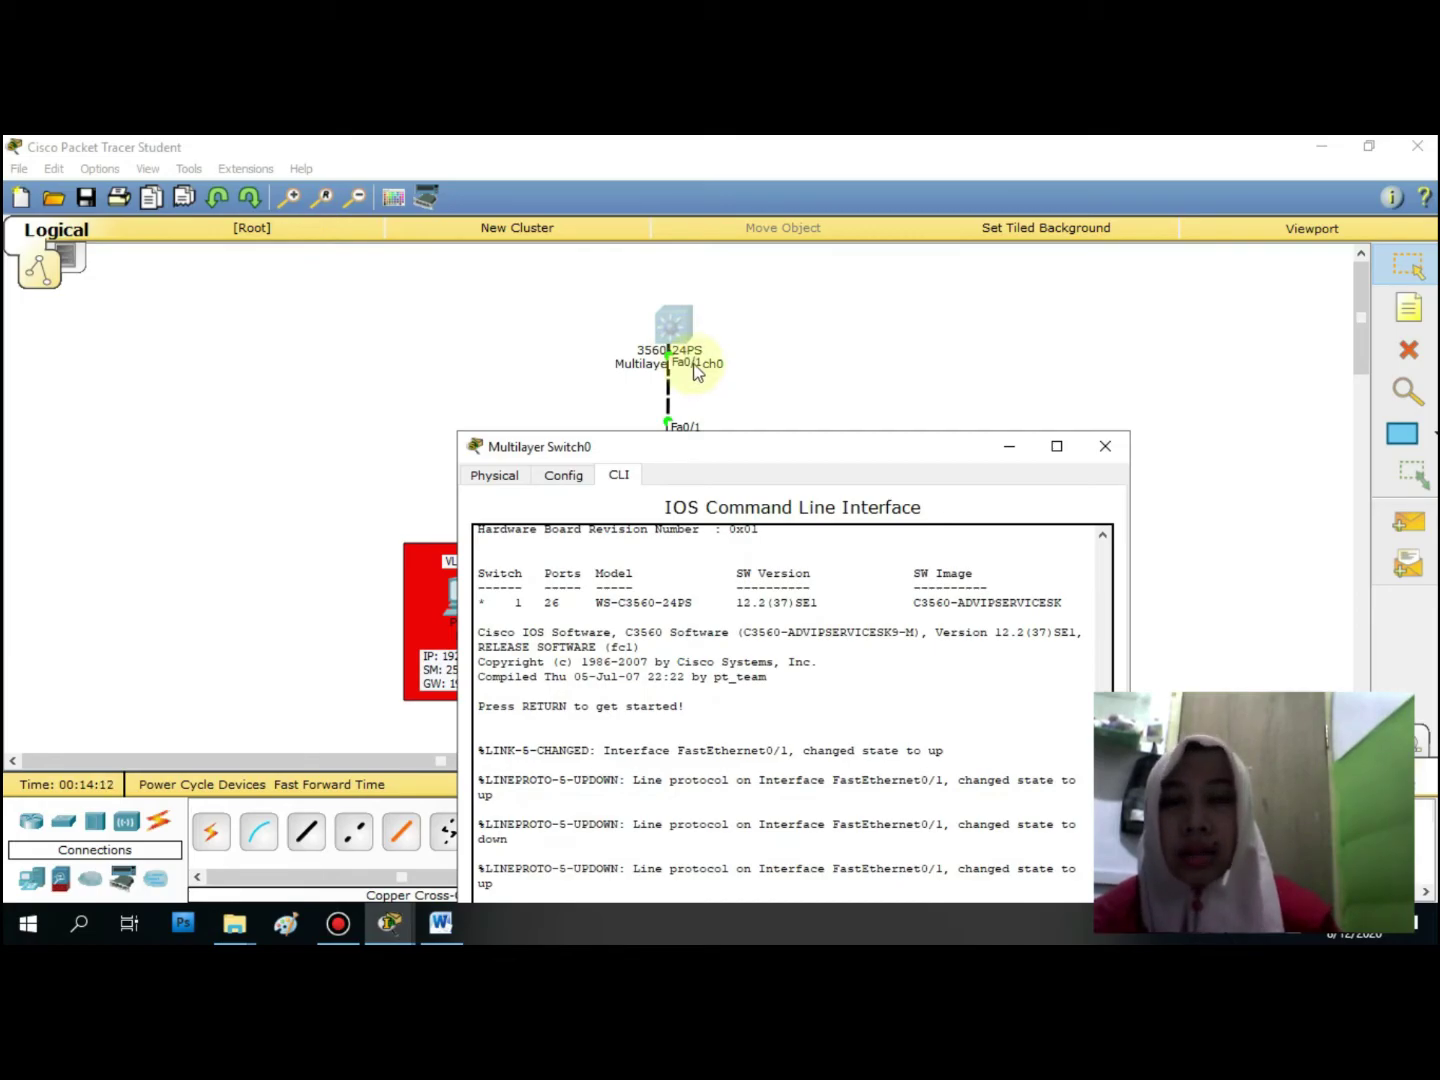
pyautogui.moveTo(712, 446); pyautogui.dragTo(671, 286)
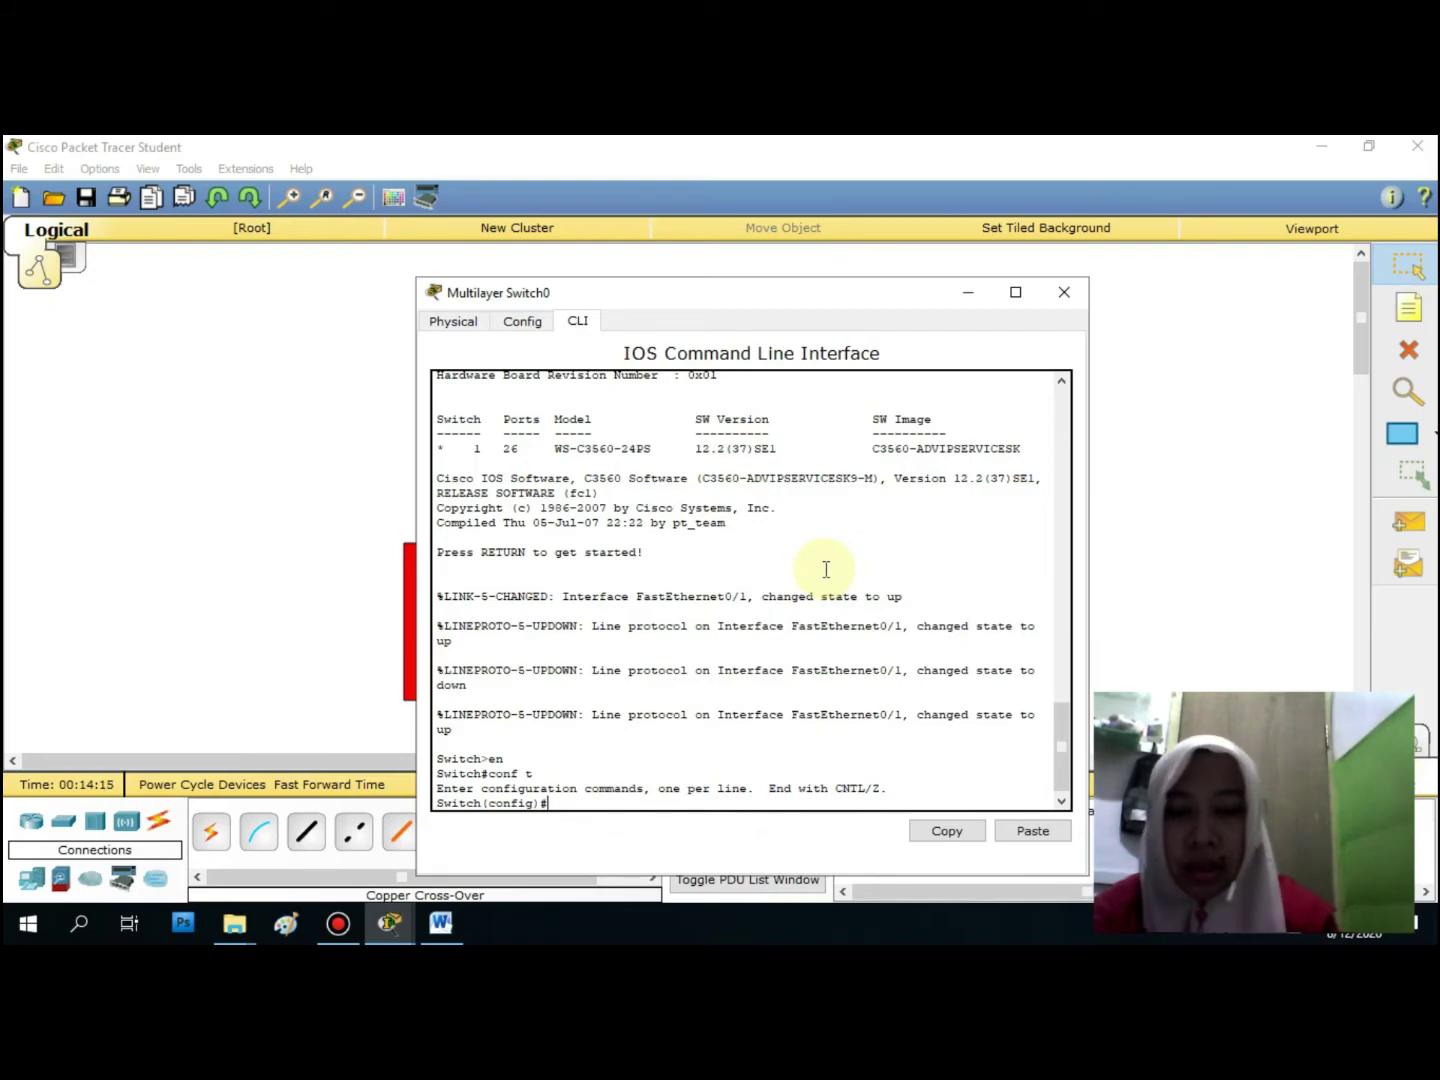
pyautogui.write('nt')
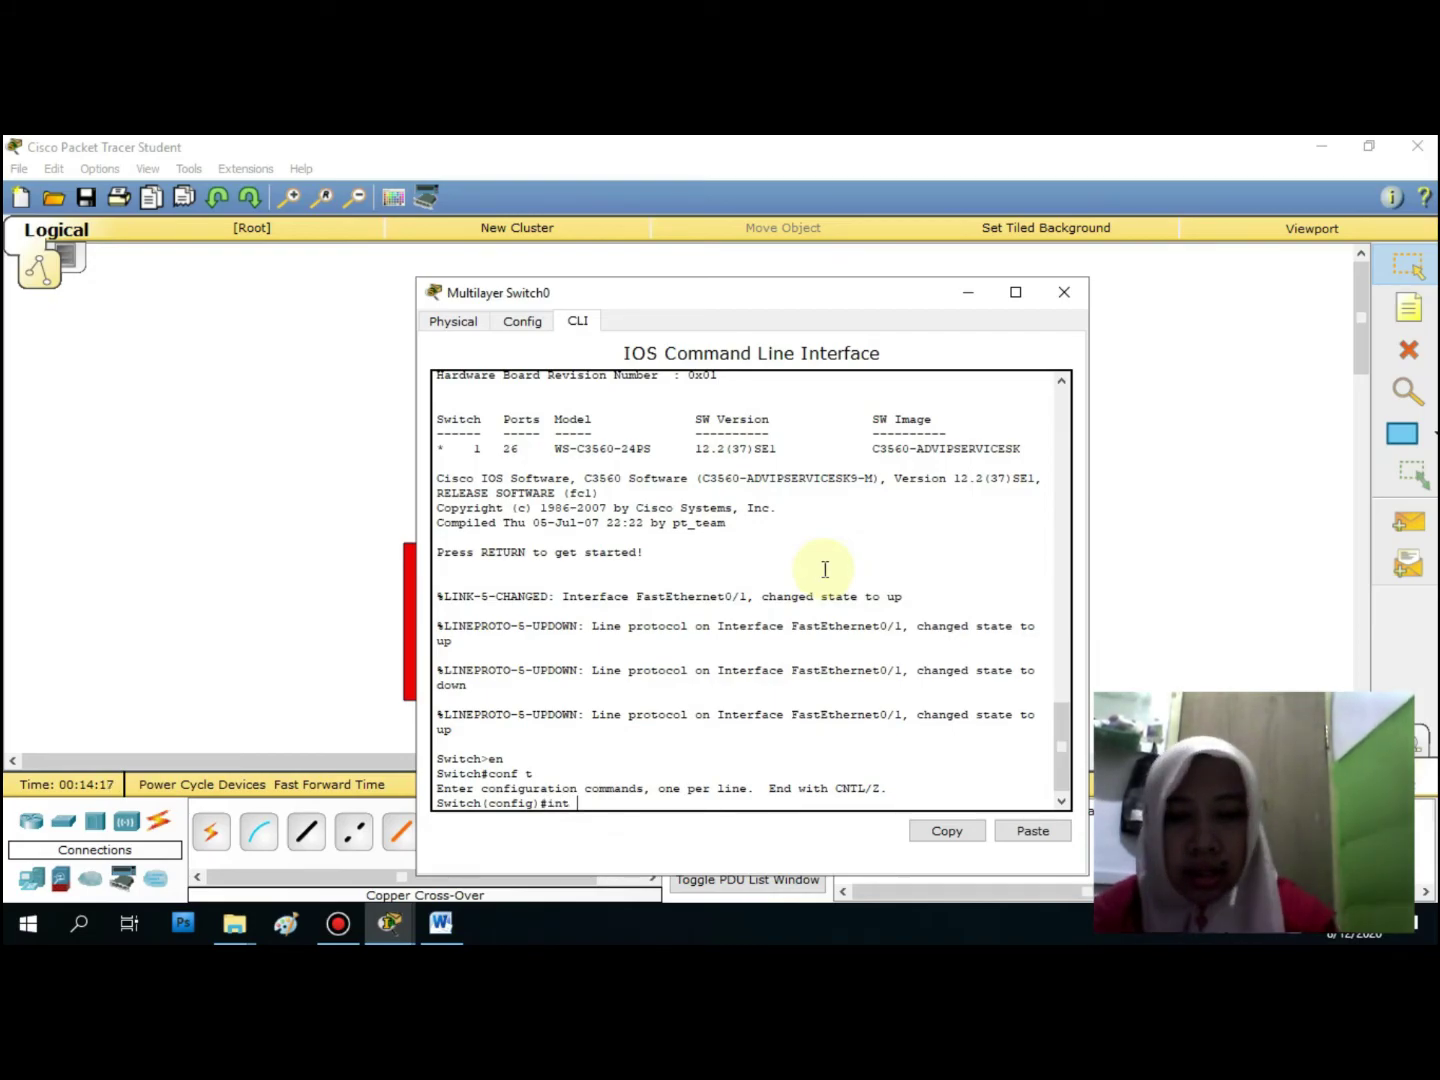
pyautogui.write(' fa ')
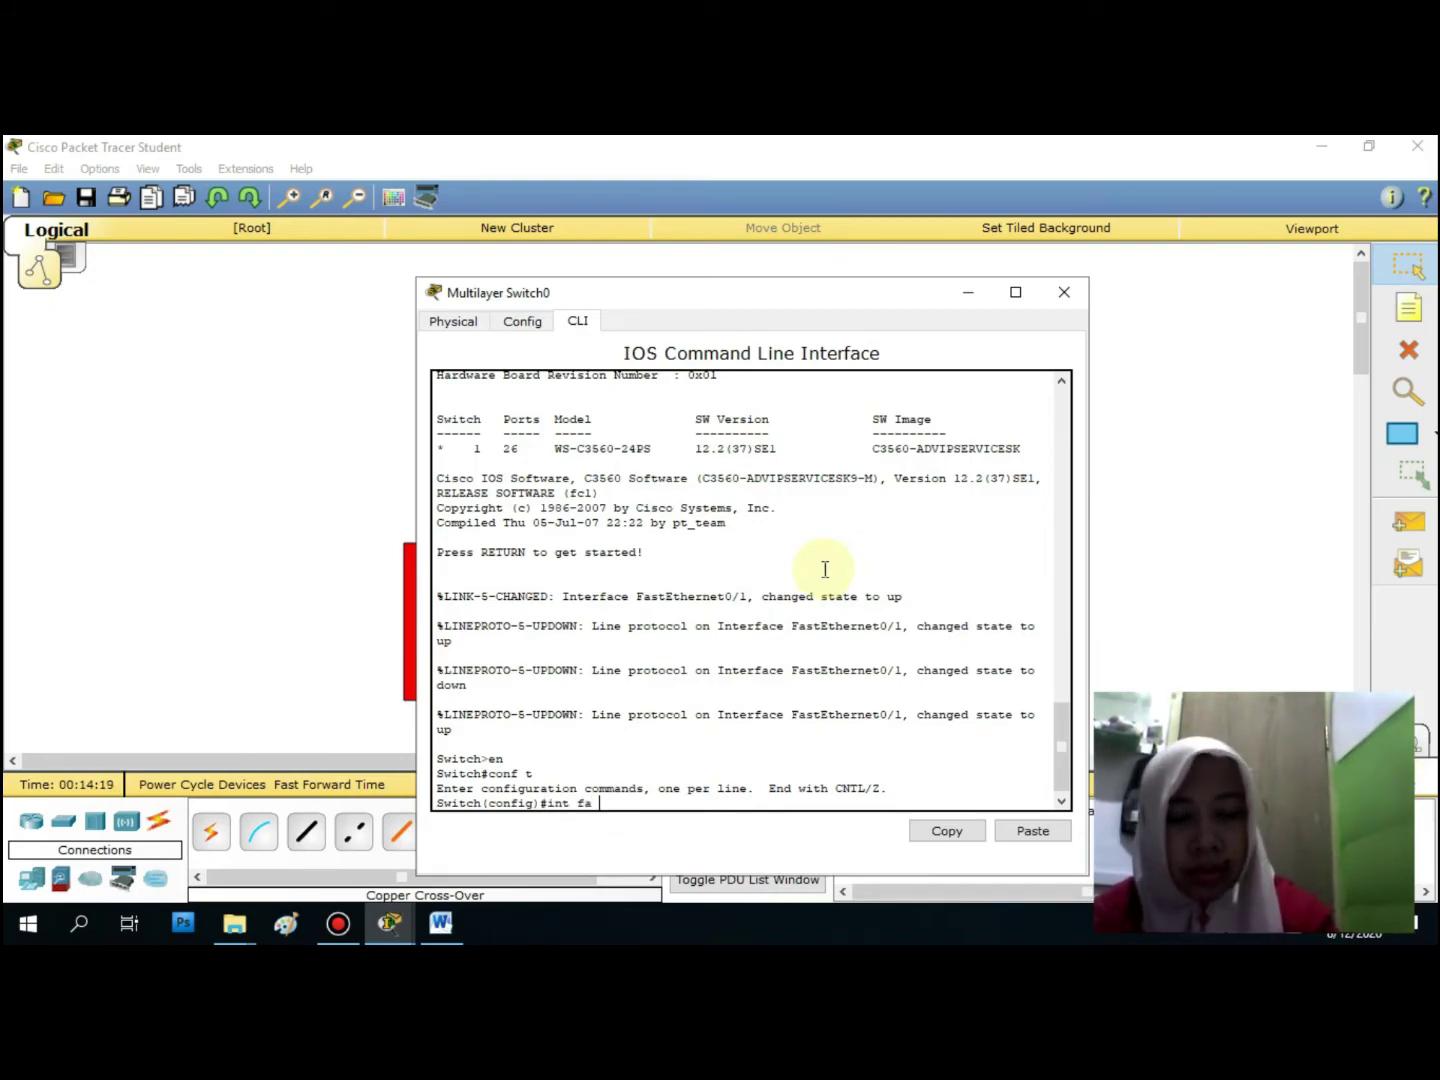
pyautogui.write('0/1')
pyautogui.press('Return')
# Try to set trunking with dot1q on the multilayer switch's fa 0/1 using switchport mode trunk encapsulation dot1q
pyautogui.write('switc')
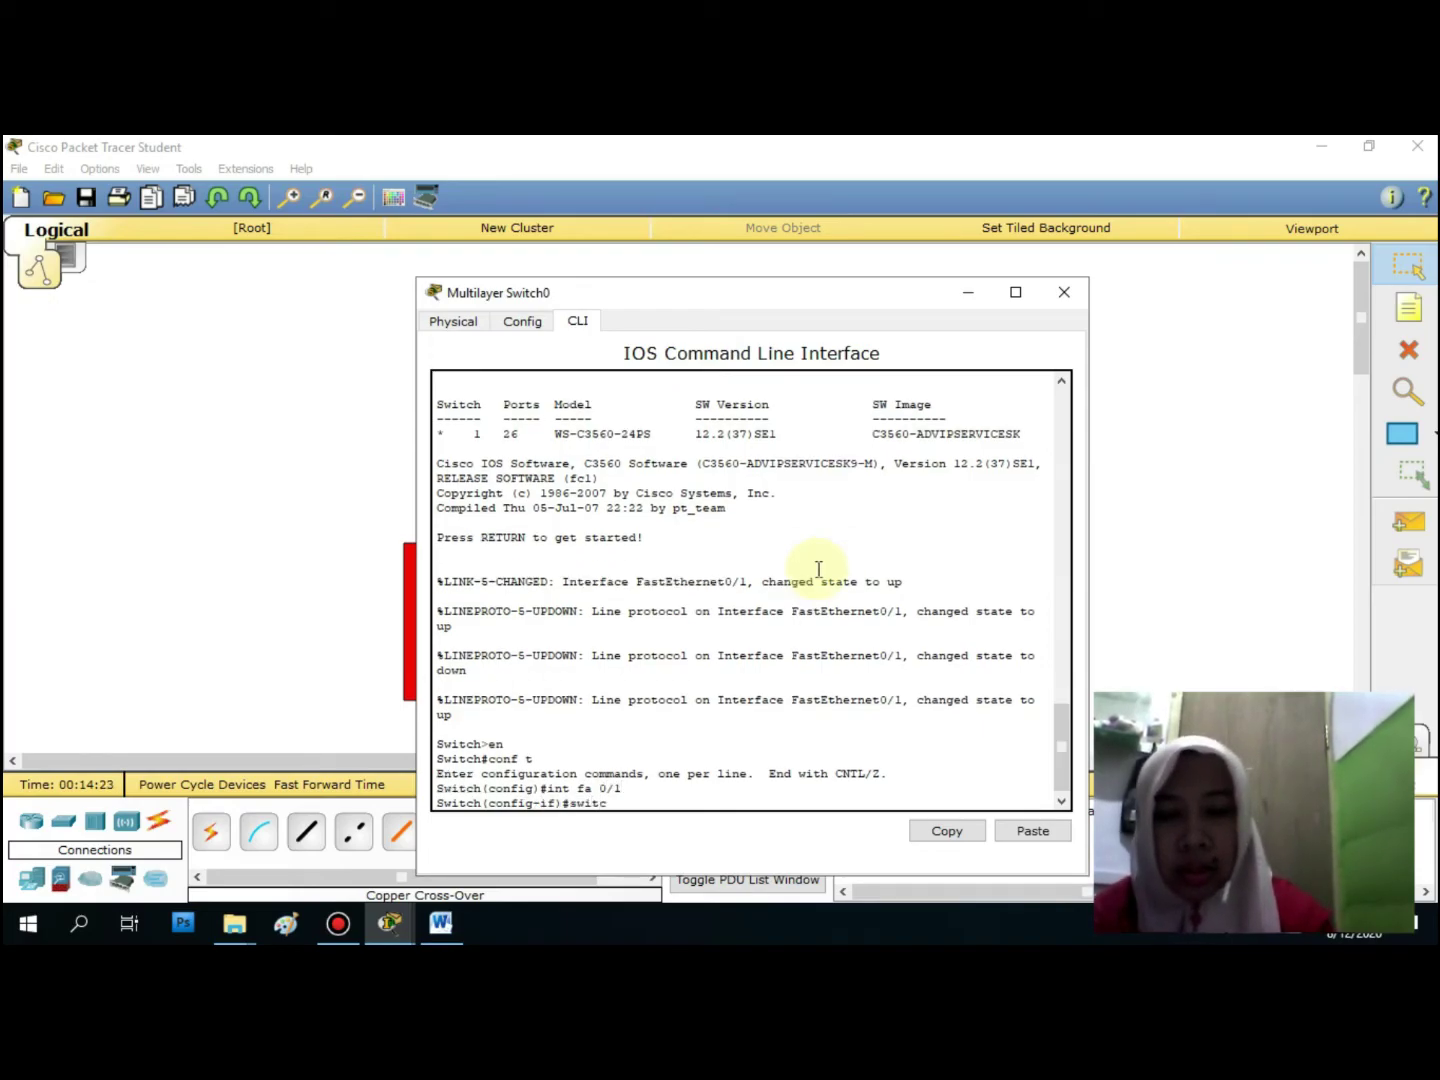
pyautogui.write('hp')
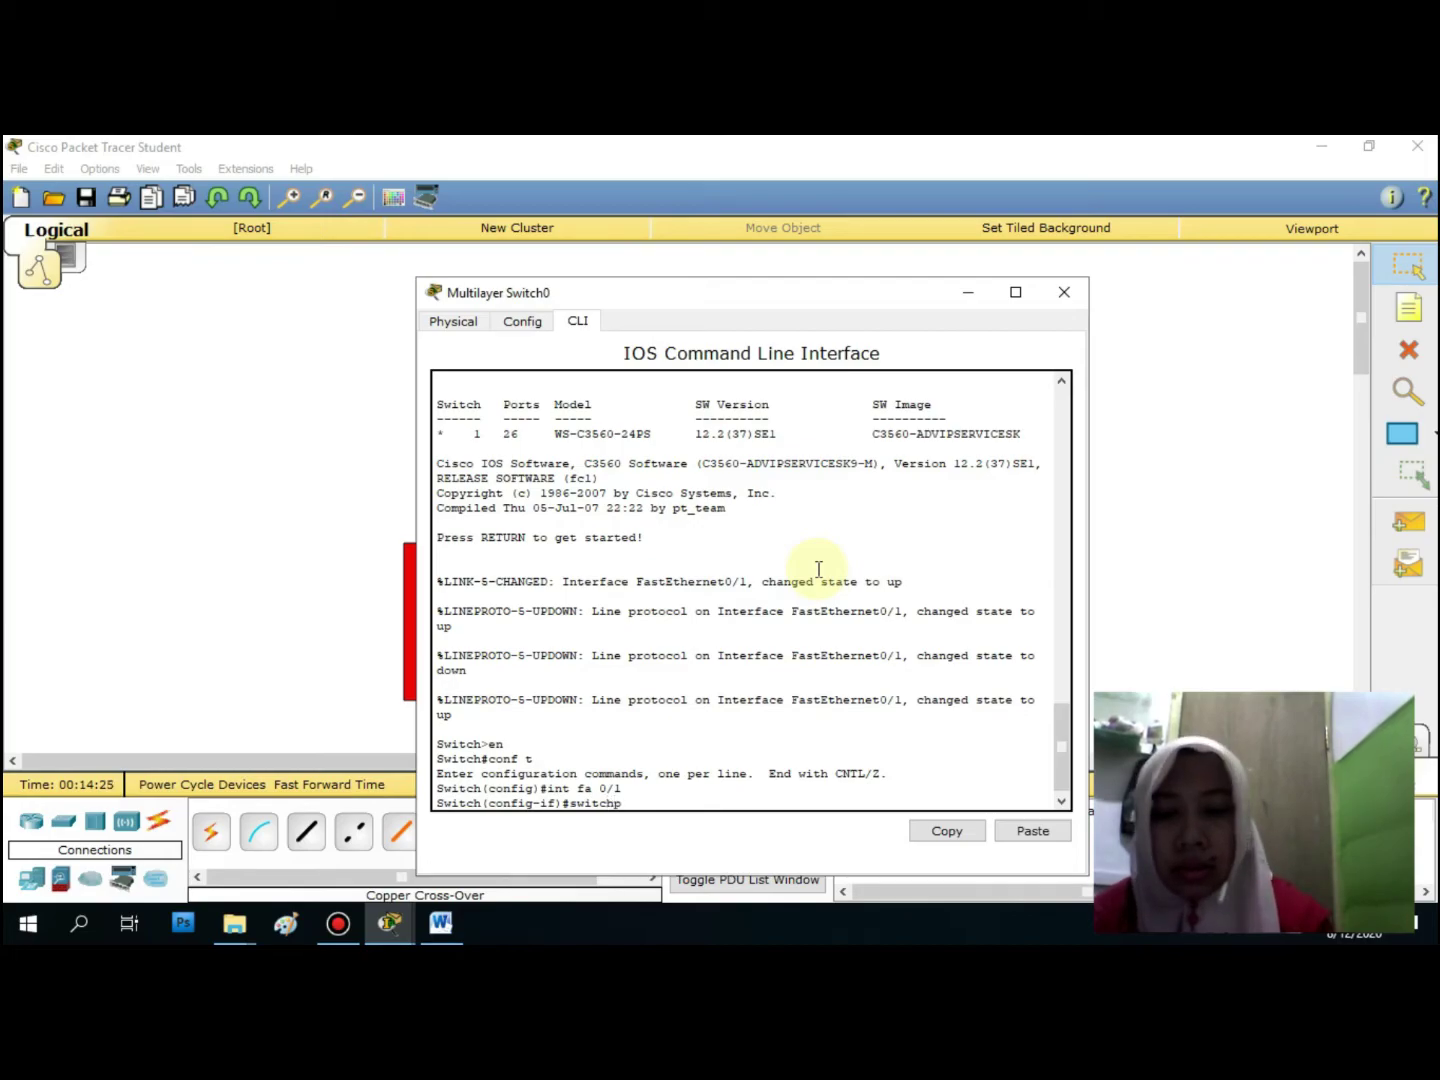
pyautogui.write('ort mode')
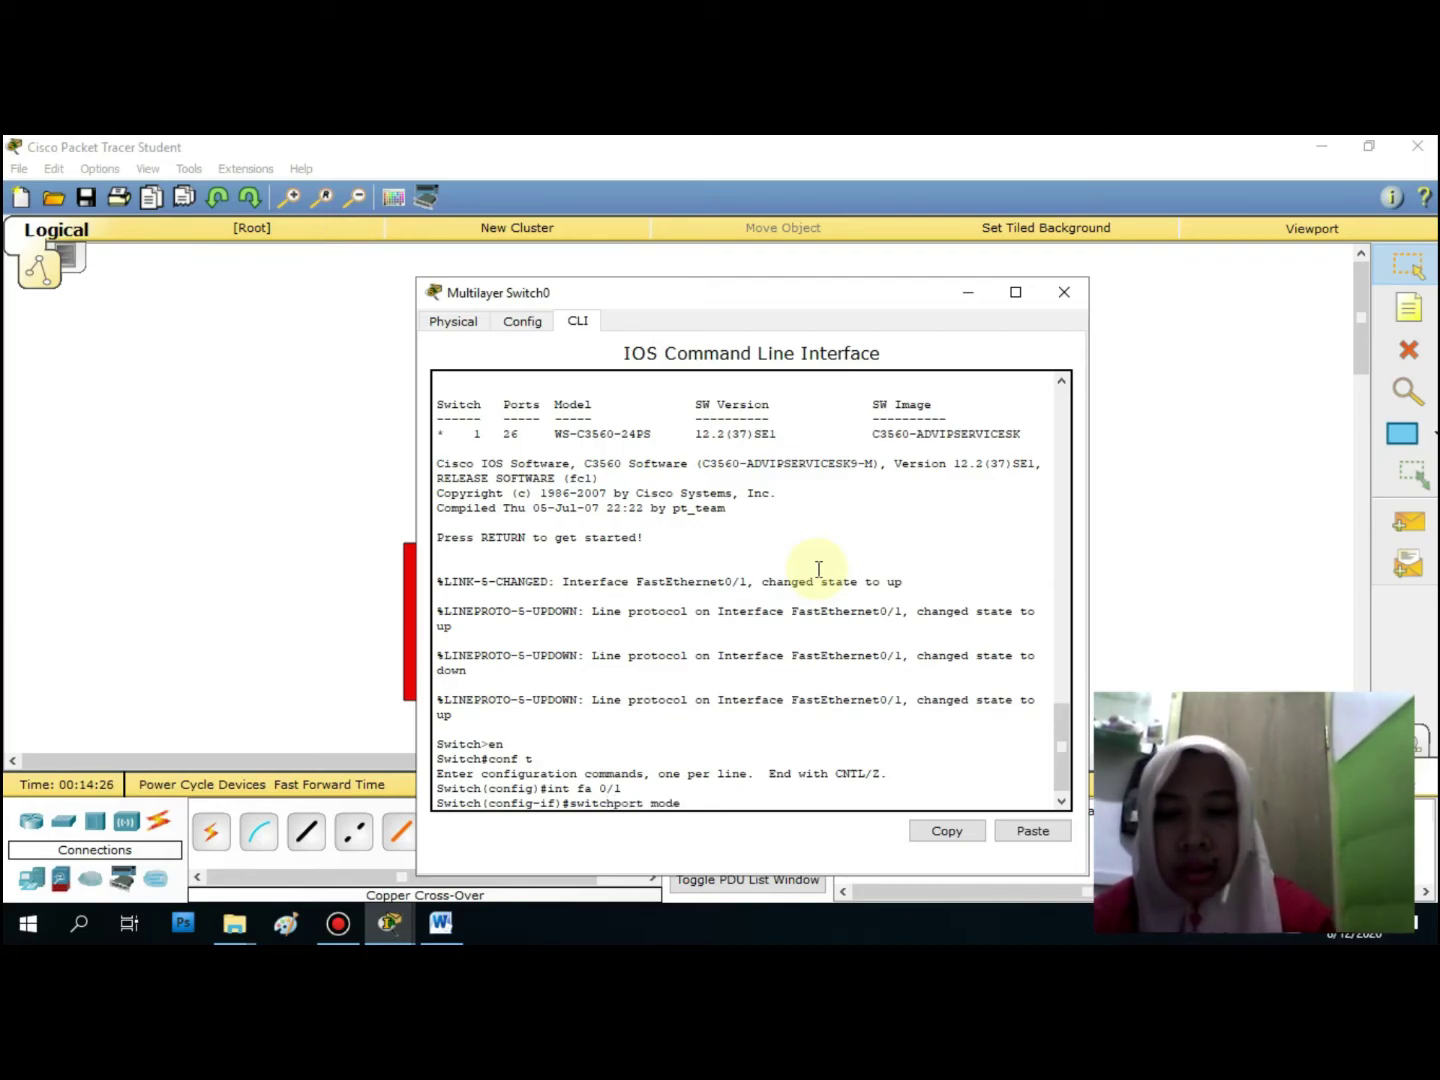
pyautogui.write(' trunk ')
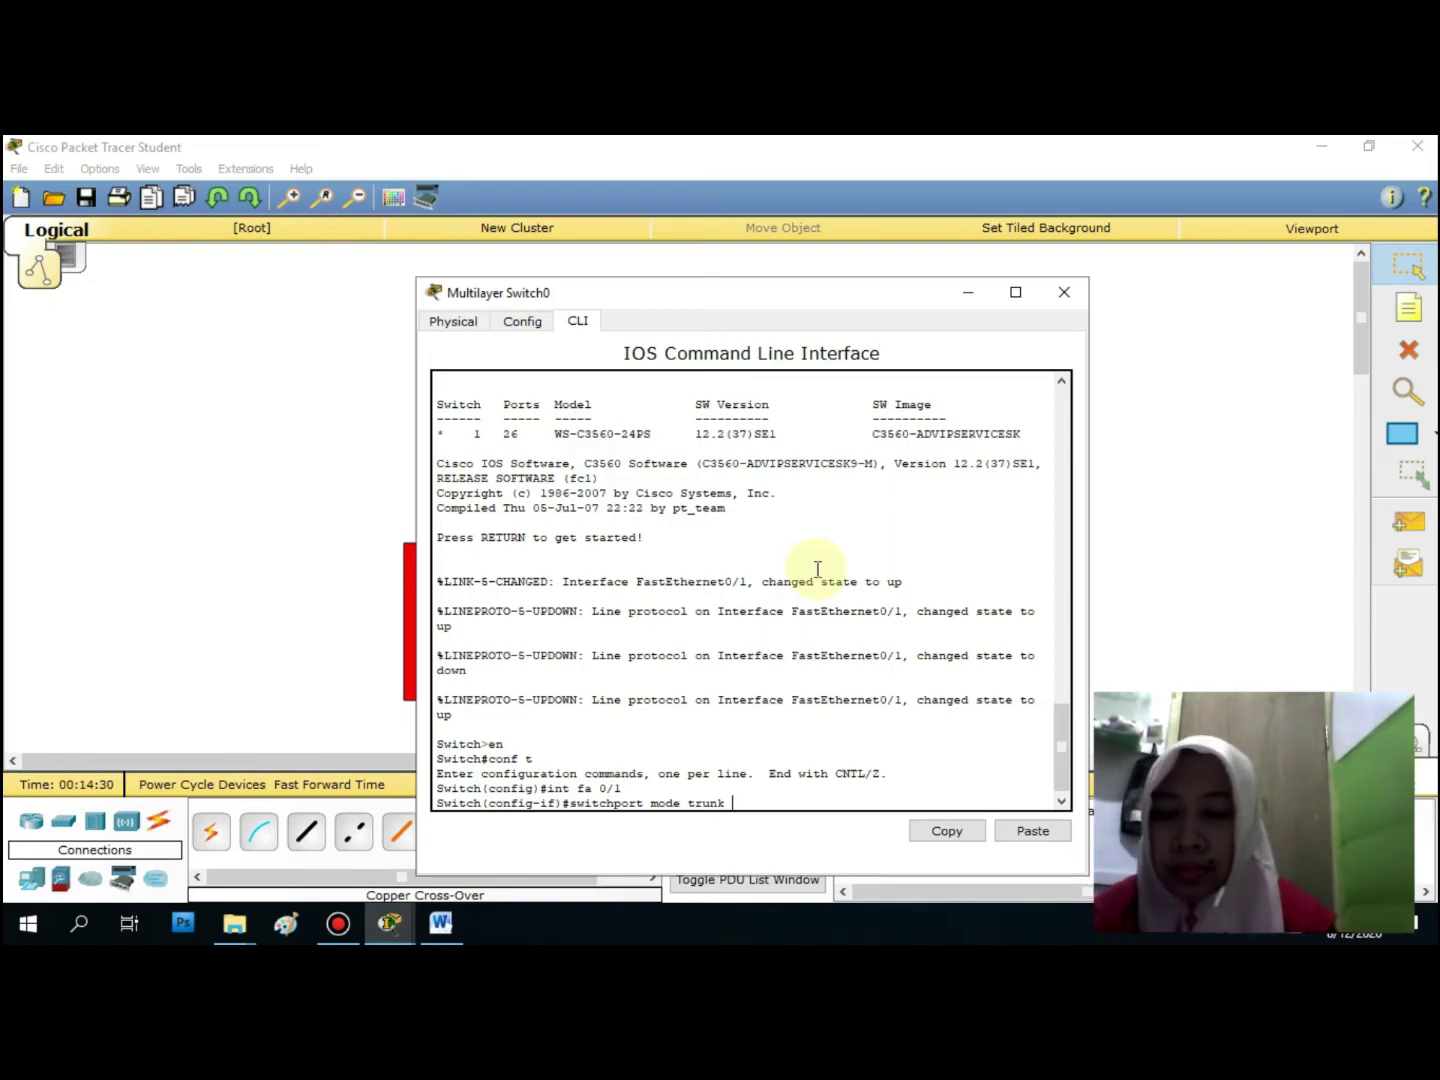
pyautogui.write('en')
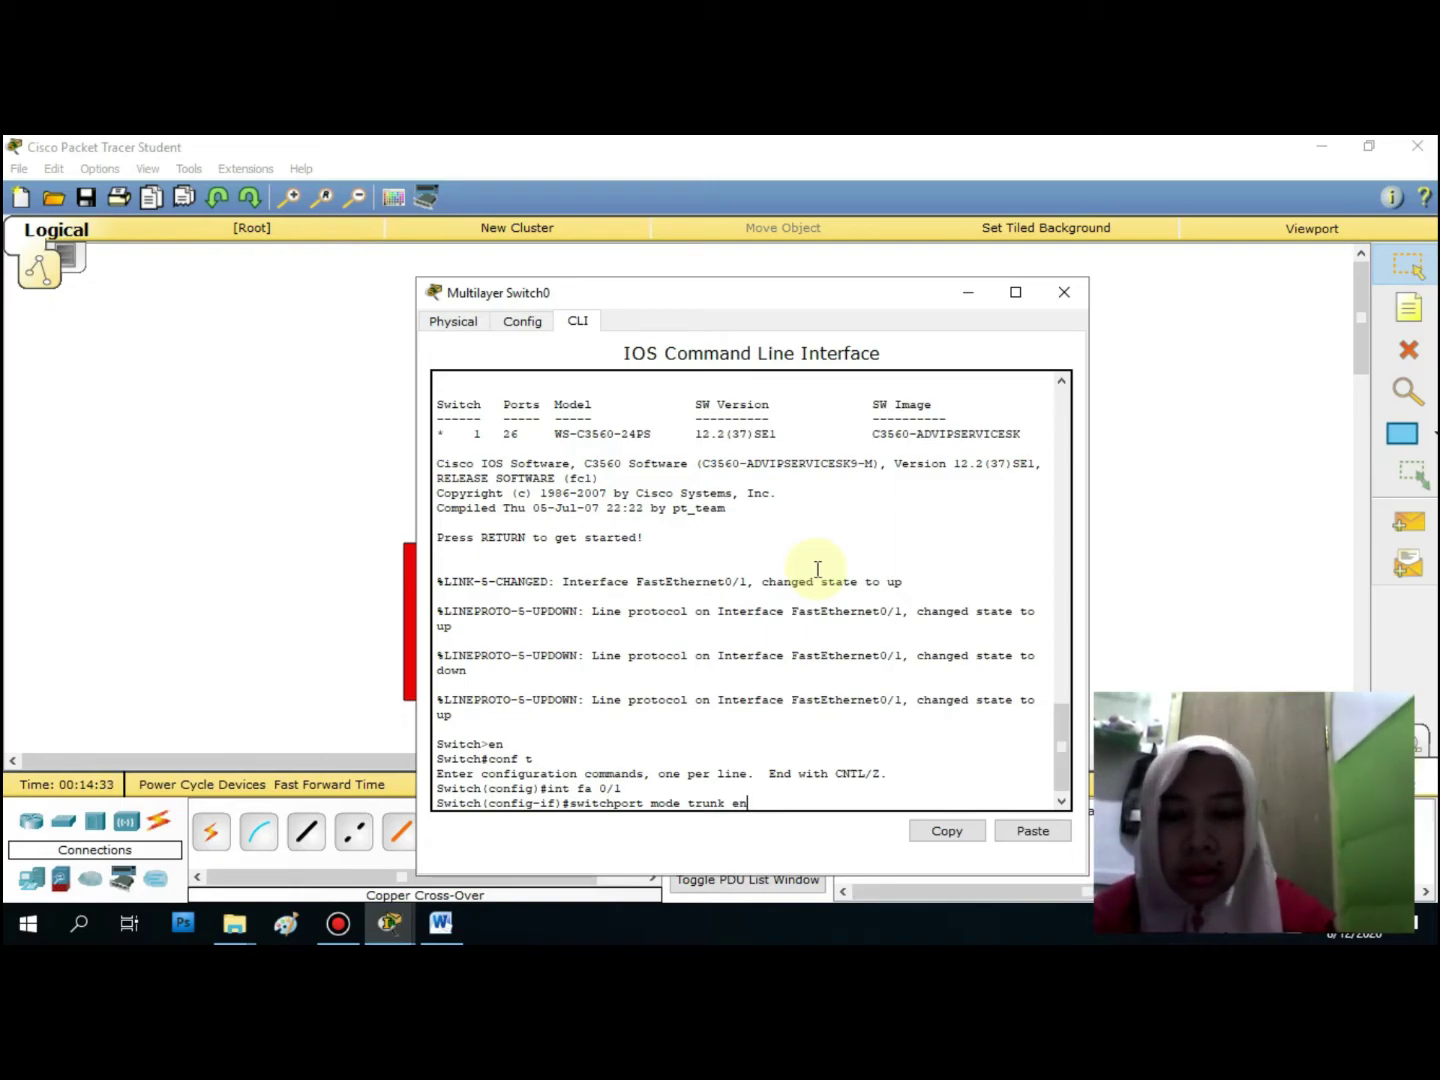
pyautogui.write('capsul')
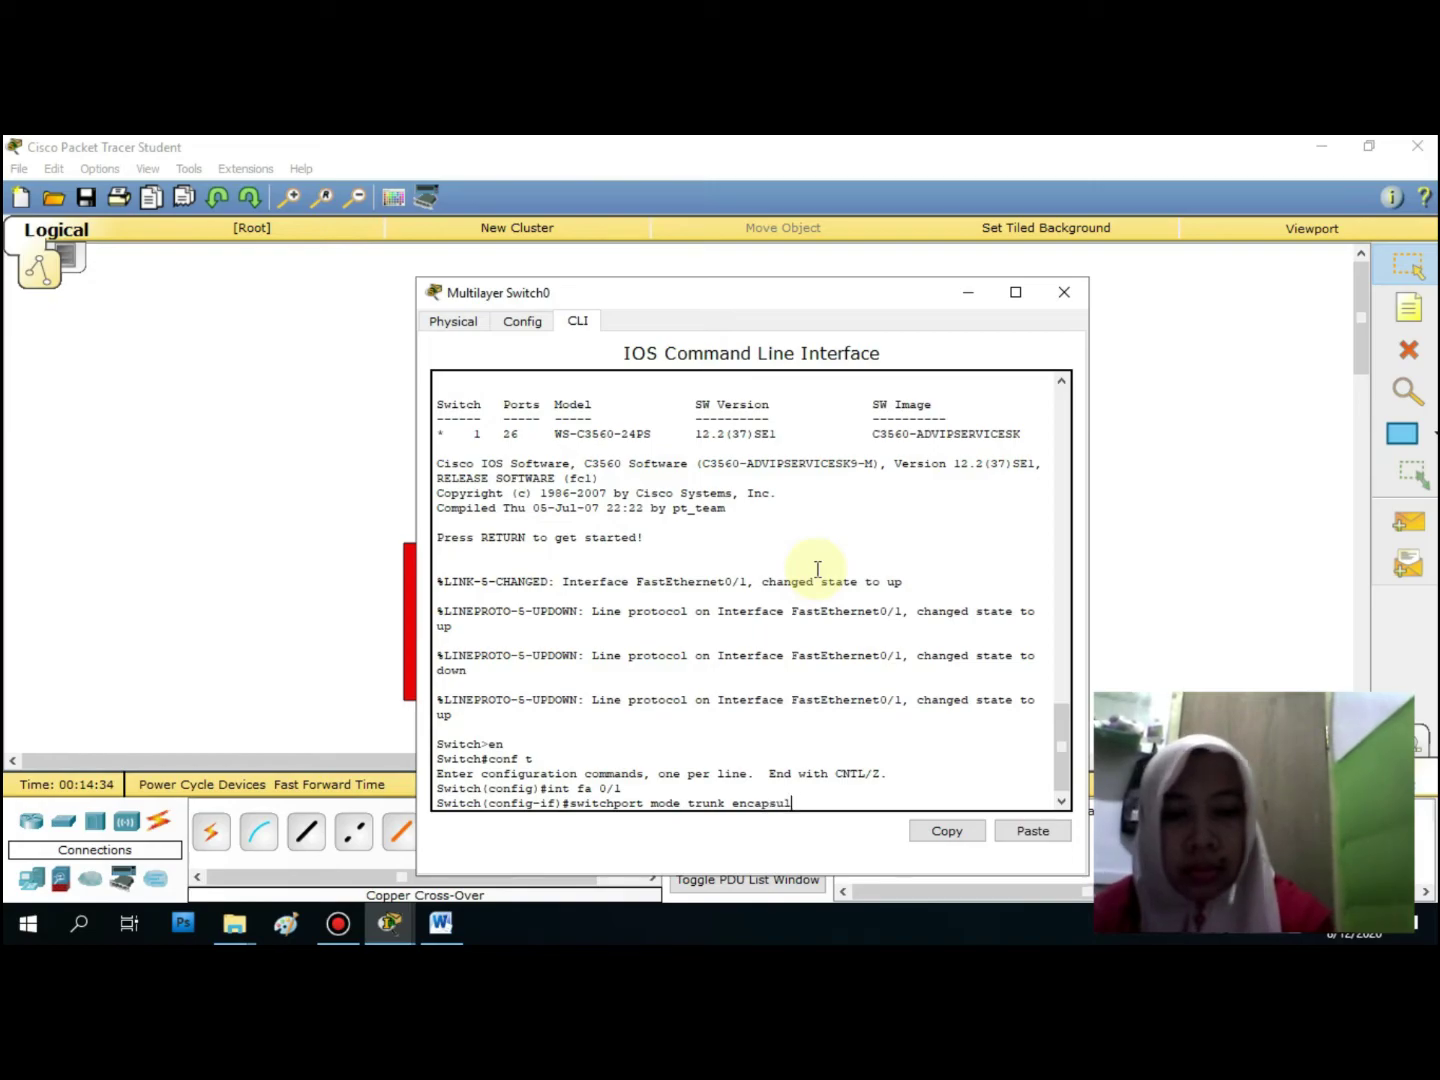
pyautogui.write('ation dot1q')
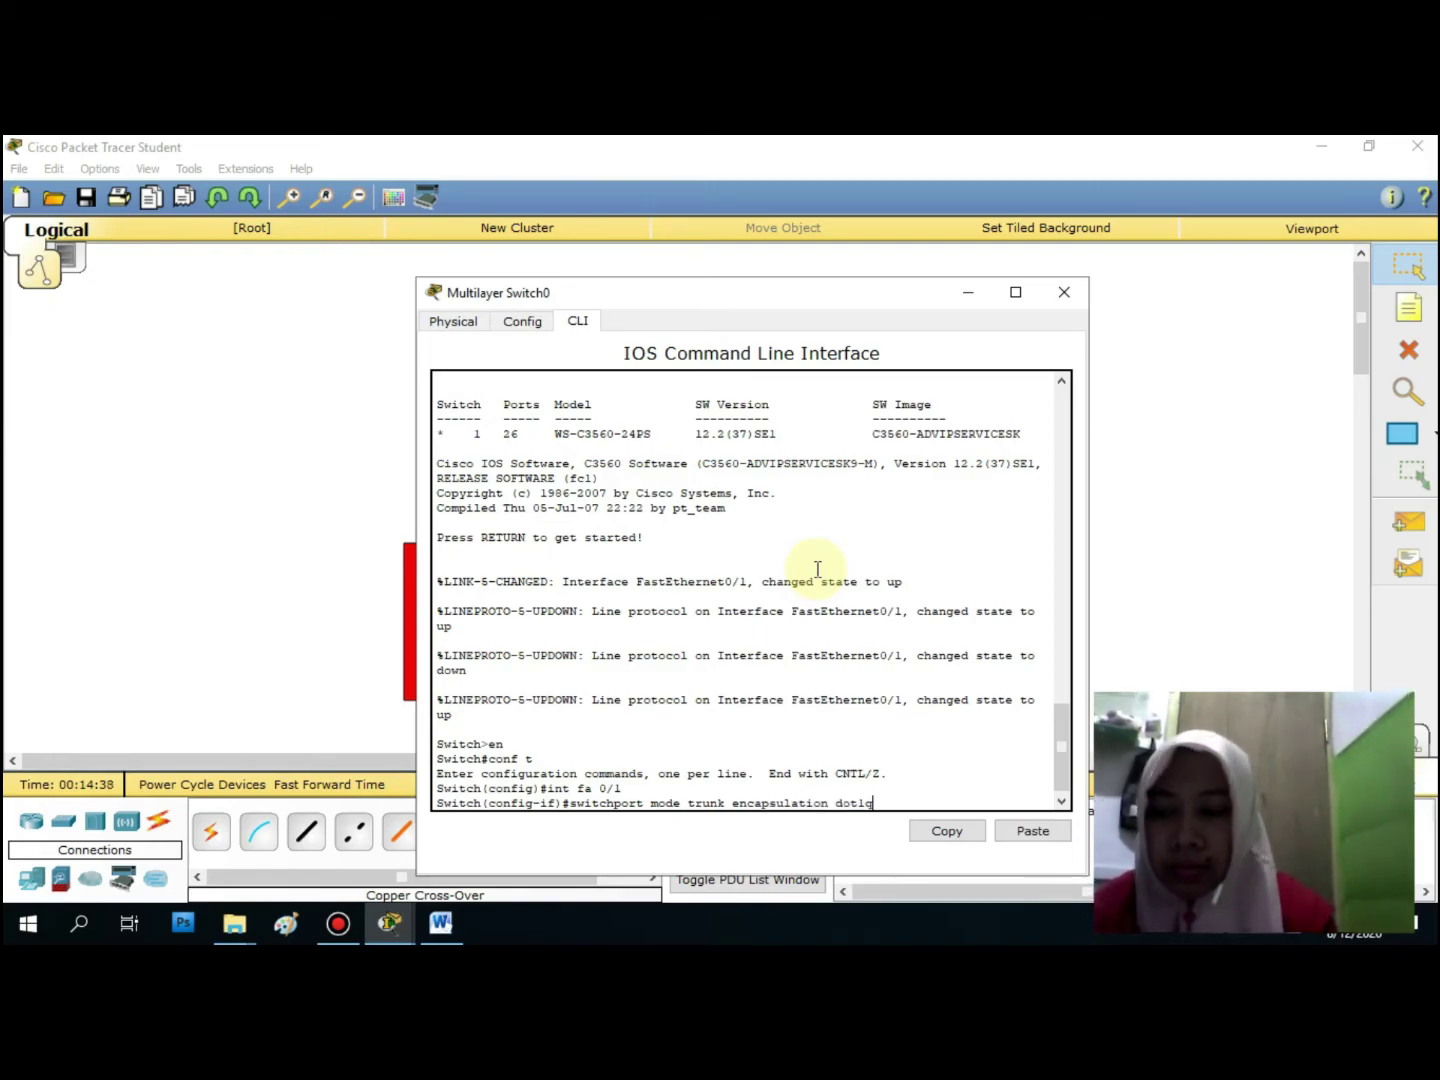
pyautogui.press('Return')
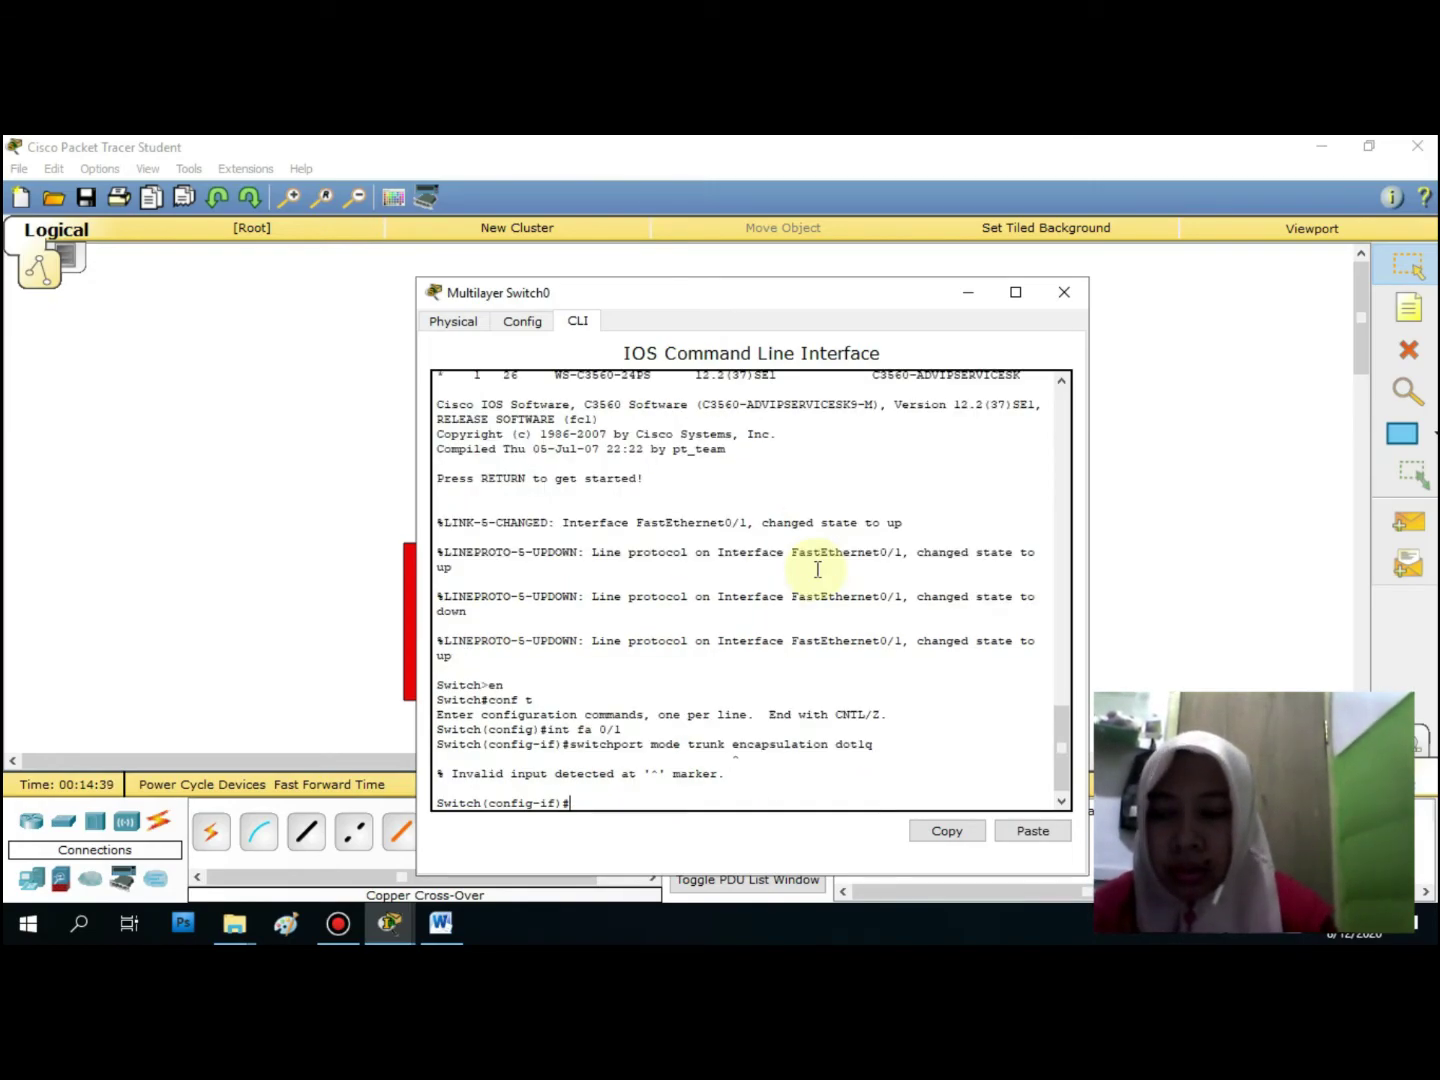
# Set the trunk encapsulation of the multilayer switch's fa 0/1 with switchport trunk encapsulation dot1q
pyautogui.write('switchport mo')
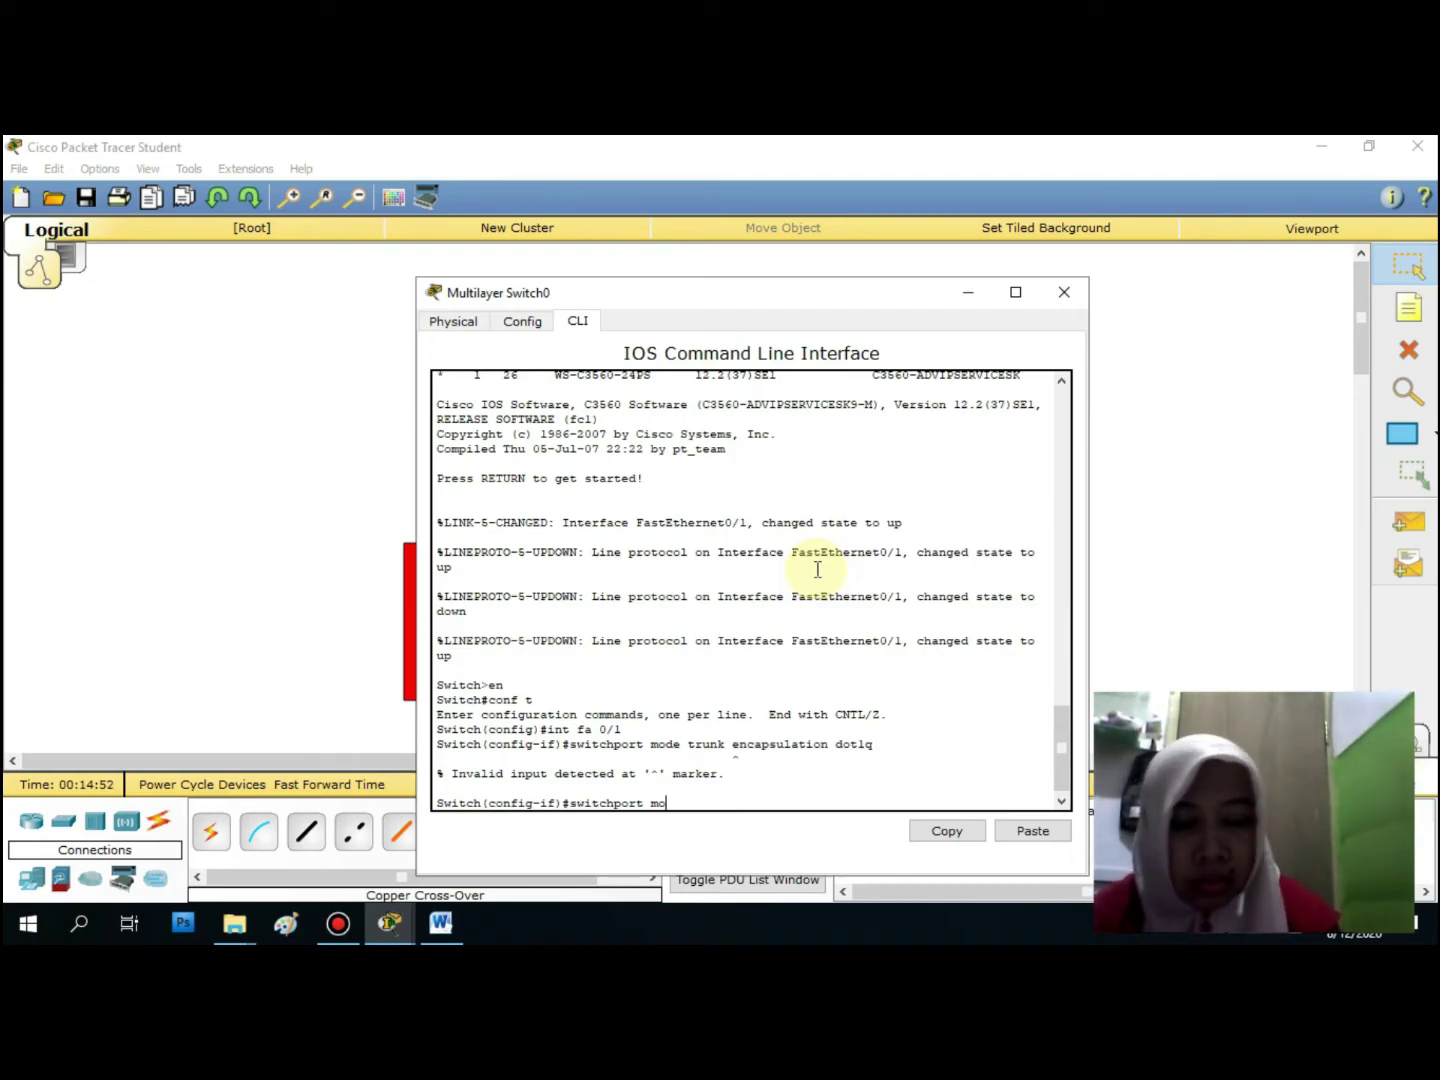
pyautogui.press('Up')
pyautogui.press('Left')
pyautogui.press('Left')
pyautogui.press('Left')
pyautogui.press('Left')
pyautogui.press('Left')
pyautogui.press('Left')
pyautogui.press('Left')
pyautogui.press('Left')
pyautogui.press('Left')
pyautogui.press('Left')
pyautogui.press('Left')
pyautogui.press('Left')
pyautogui.press('Left')
pyautogui.press('BackSpace')
pyautogui.press('BackSpace')
pyautogui.press('BackSpace')
pyautogui.press('BackSpace')
pyautogui.press('BackSpace')
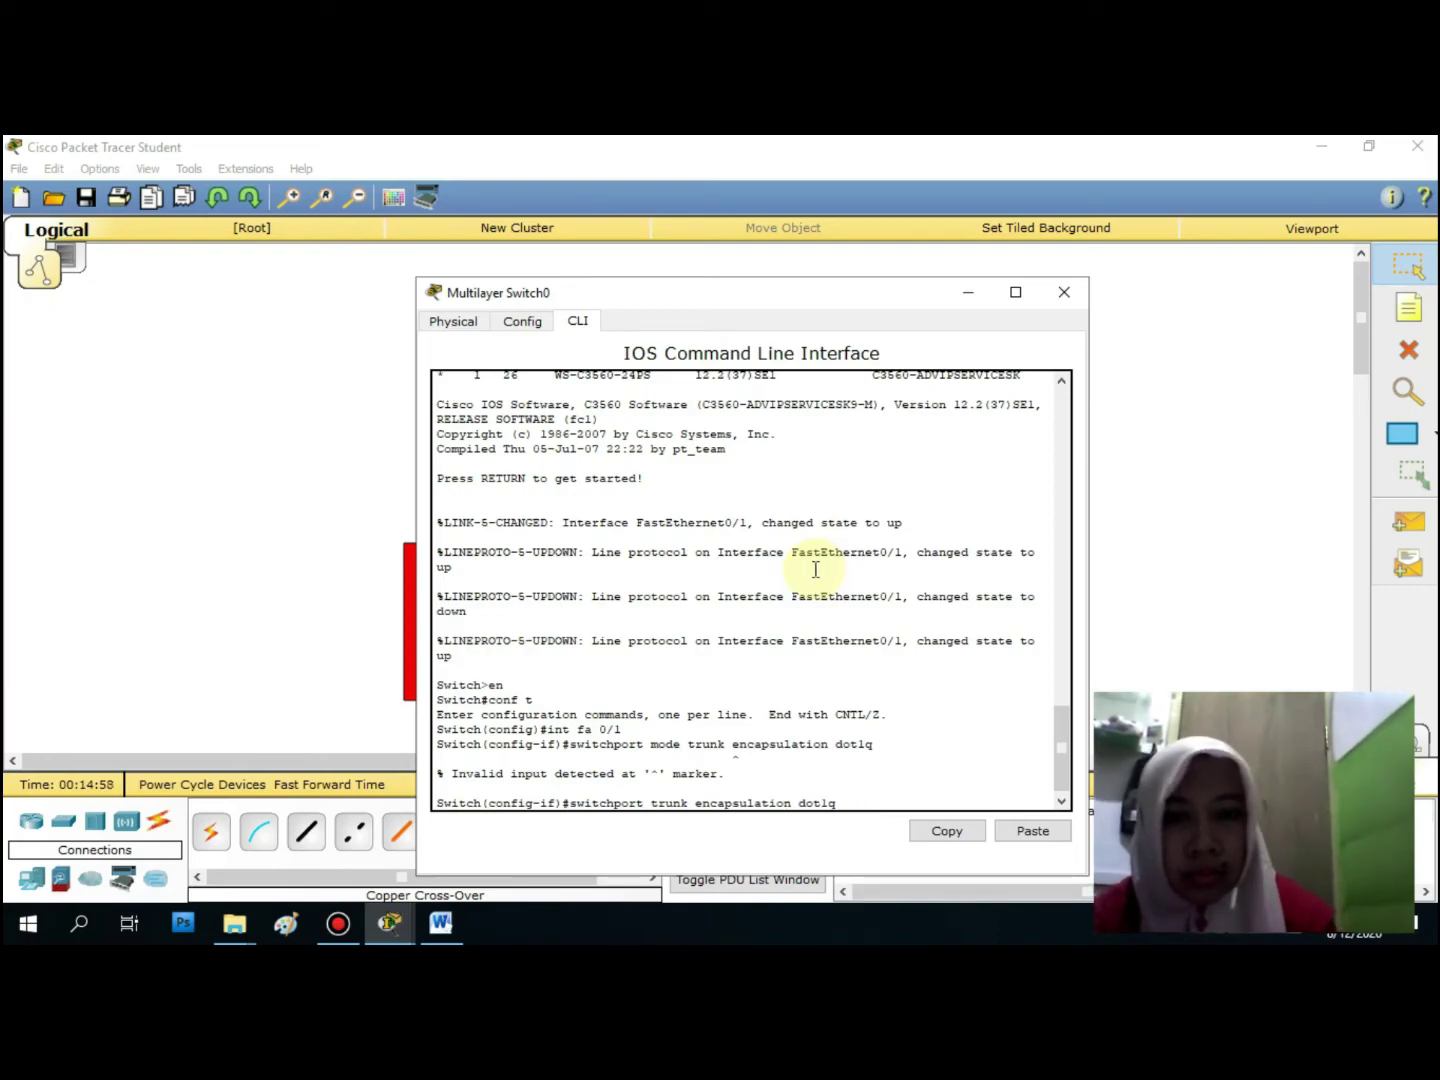
pyautogui.press('Return')
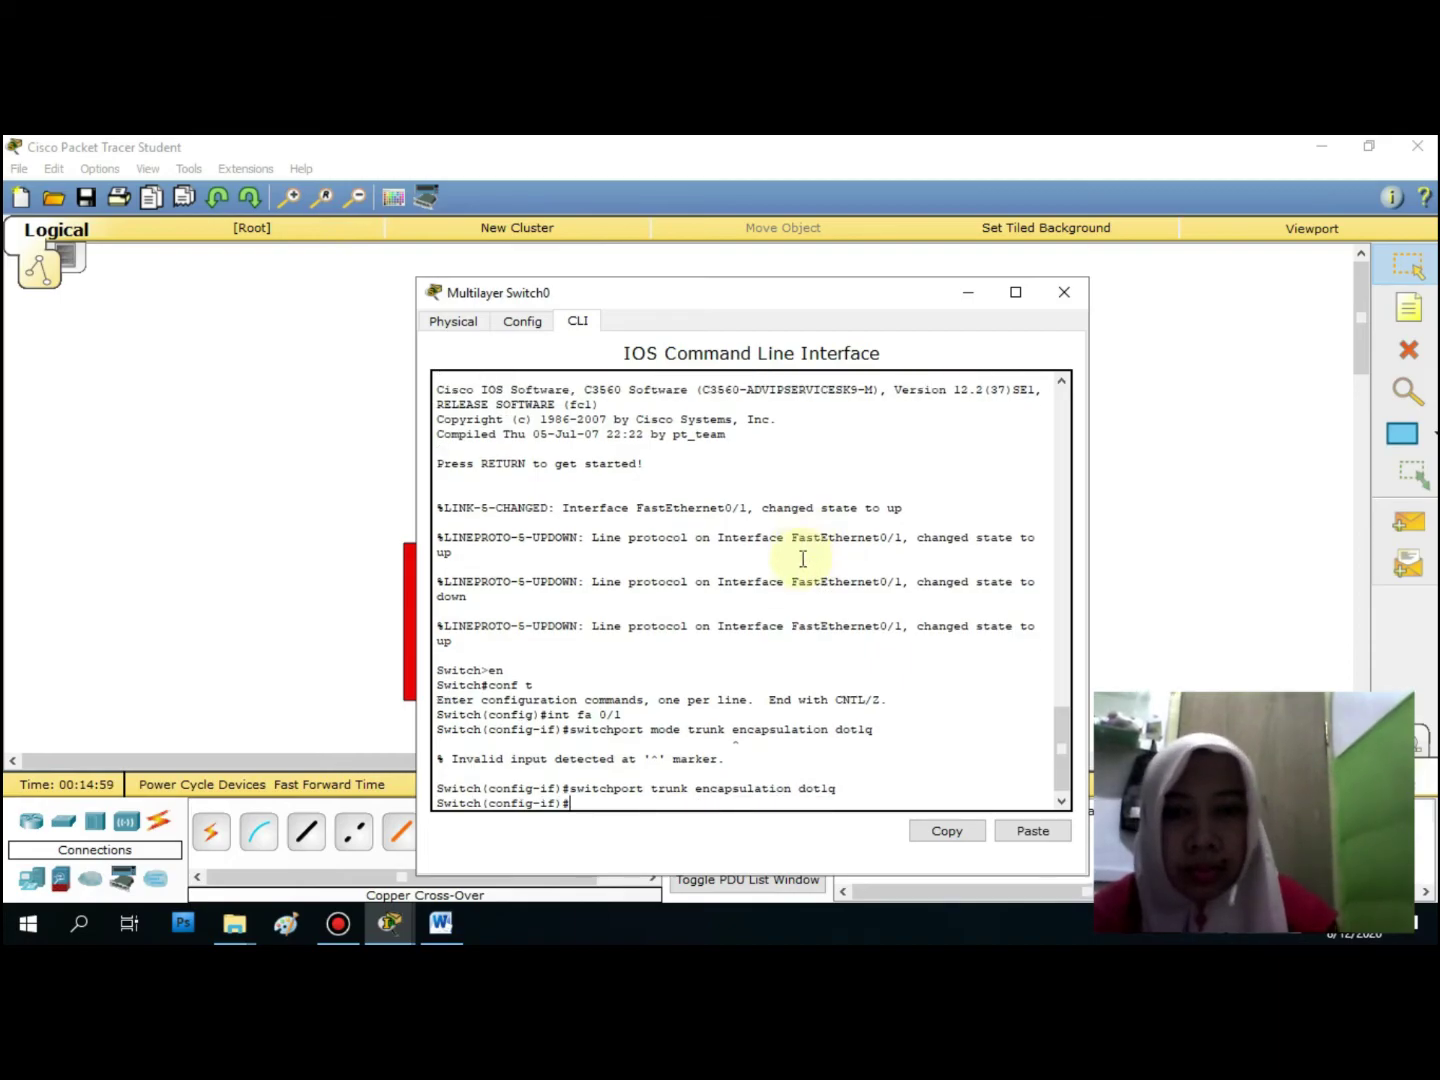
# Set fa 0/1 on the multilayer switch to trunk mode with switchport mode trunk and exit interface configuration
pyautogui.press('Up')
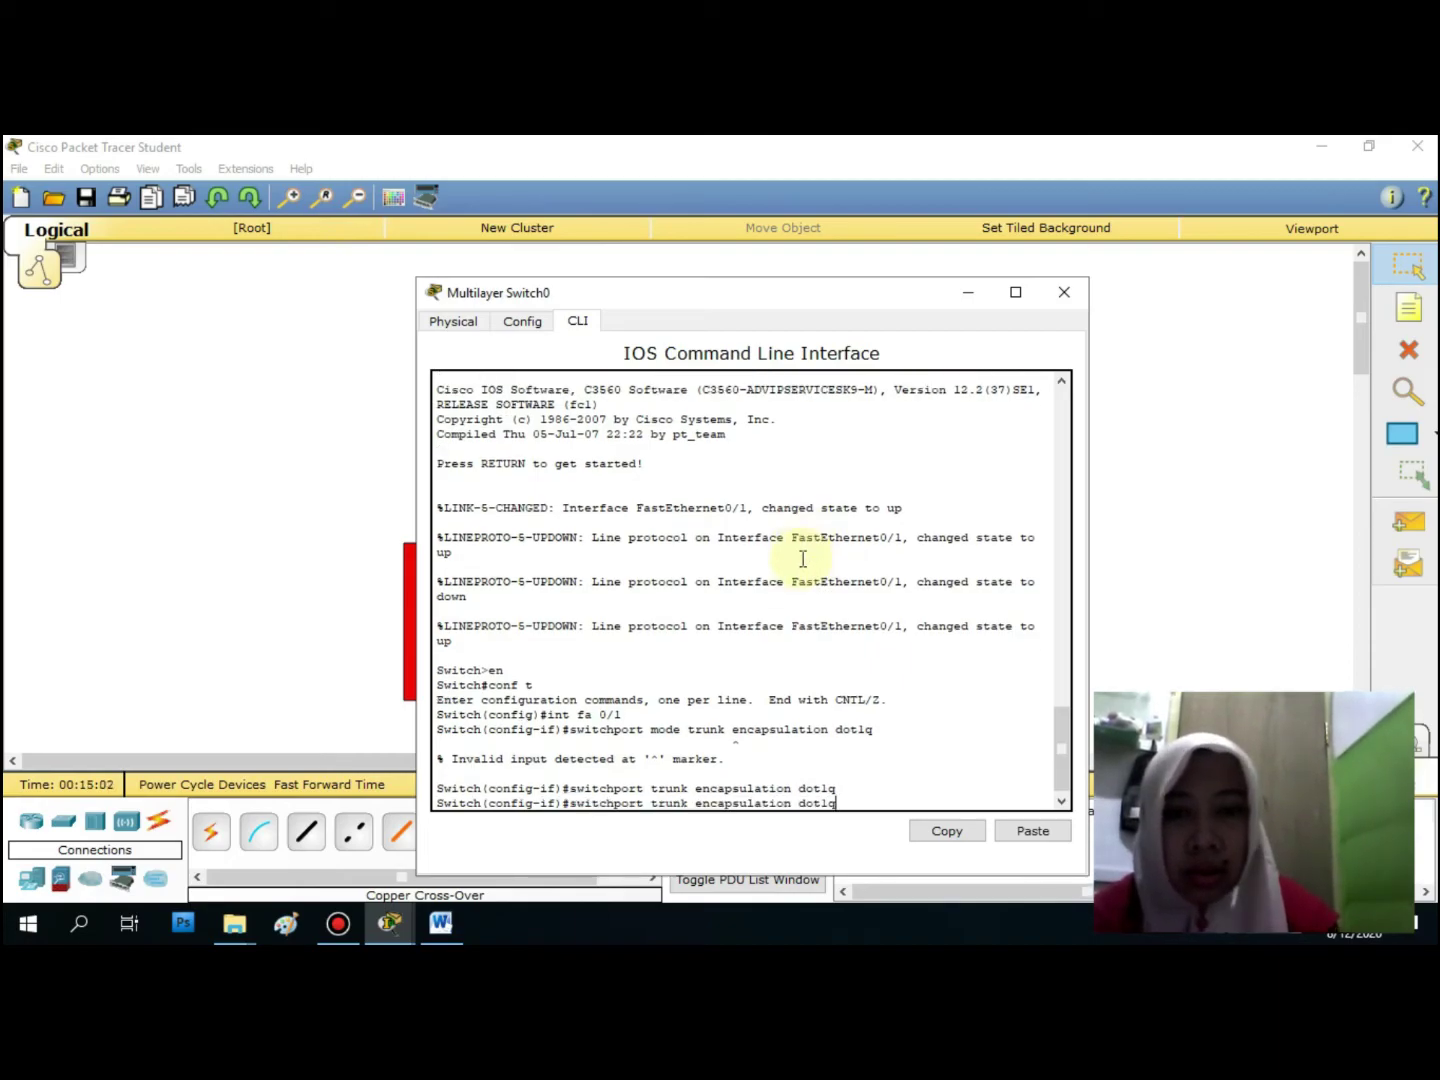
pyautogui.press('BackSpace')
pyautogui.press('BackSpace')
pyautogui.press('BackSpace')
pyautogui.press('BackSpace')
pyautogui.press('BackSpace')
pyautogui.press('BackSpace')
pyautogui.press('BackSpace')
pyautogui.press('BackSpace')
pyautogui.press('BackSpace')
pyautogui.press('BackSpace')
pyautogui.press('BackSpace')
pyautogui.press('BackSpace')
pyautogui.press('BackSpace')
pyautogui.press('BackSpace')
pyautogui.press('BackSpace')
pyautogui.press('BackSpace')
pyautogui.press('BackSpace')
pyautogui.press('BackSpace')
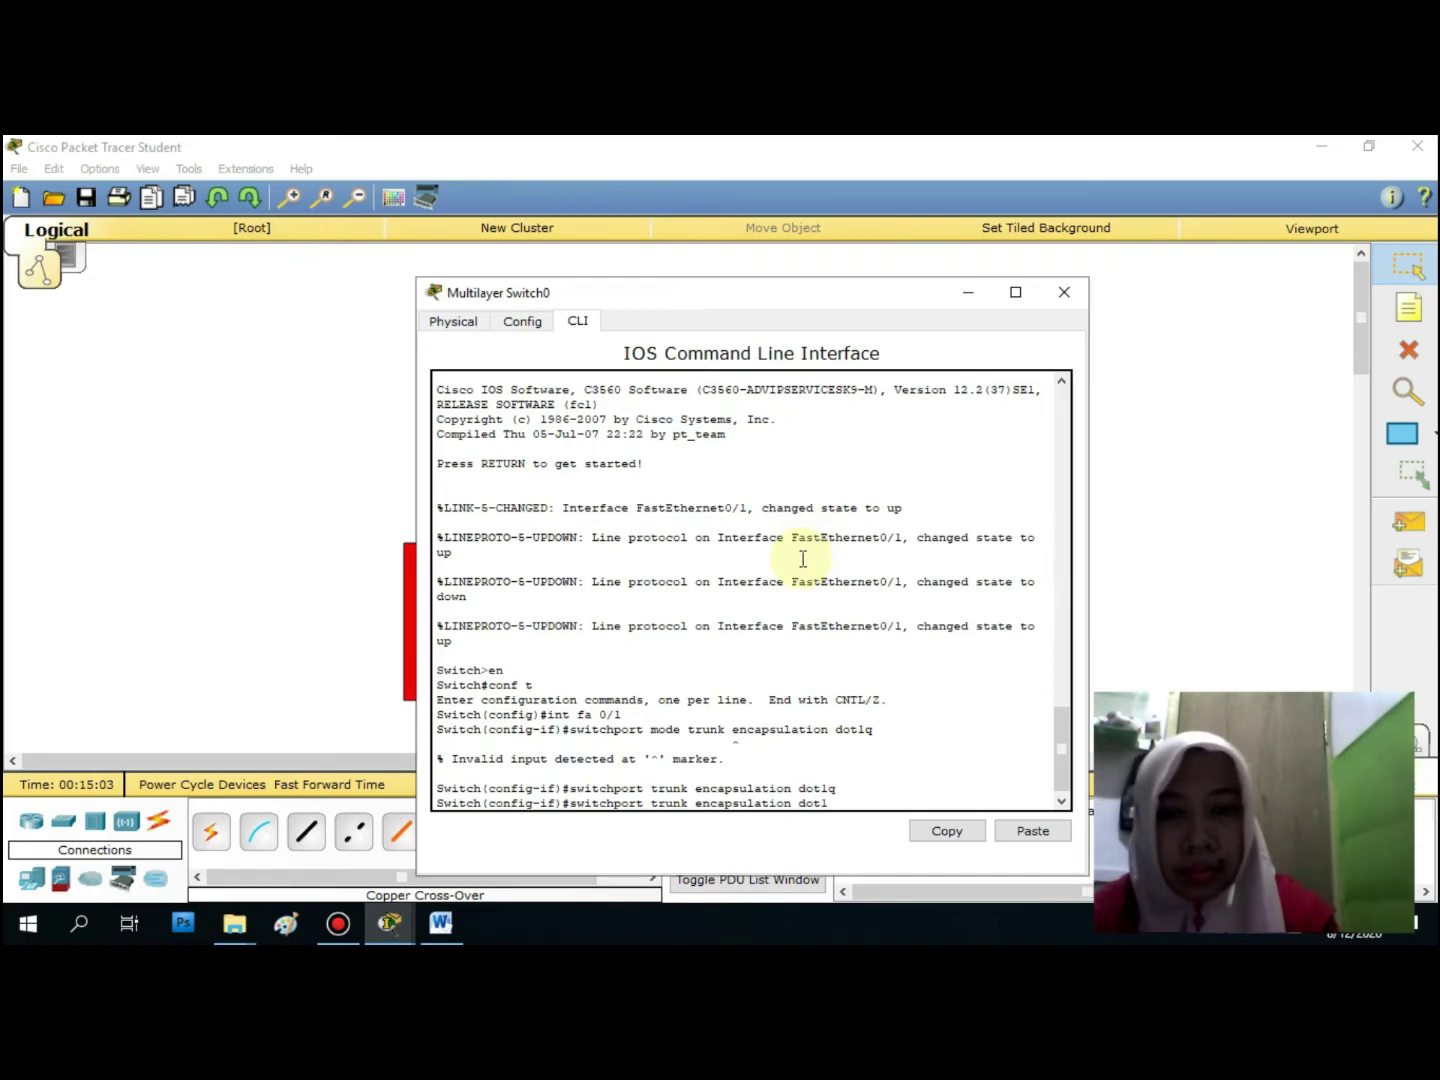
pyautogui.press('BackSpace')
pyautogui.press('BackSpace')
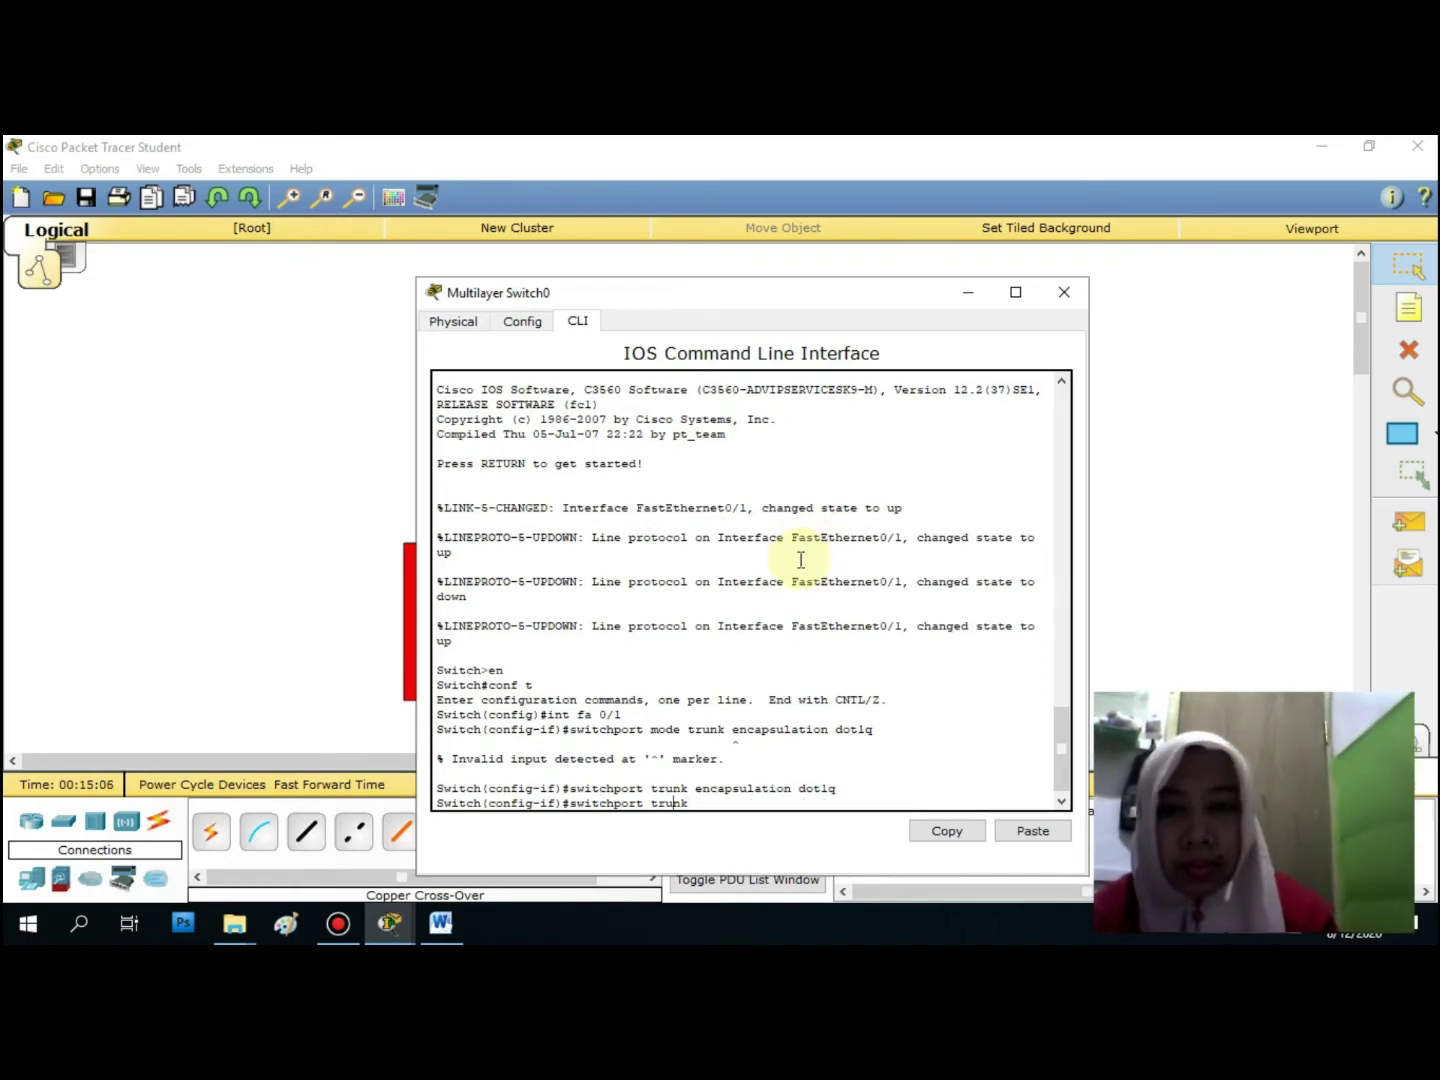
pyautogui.press('Left')
pyautogui.write('mode')
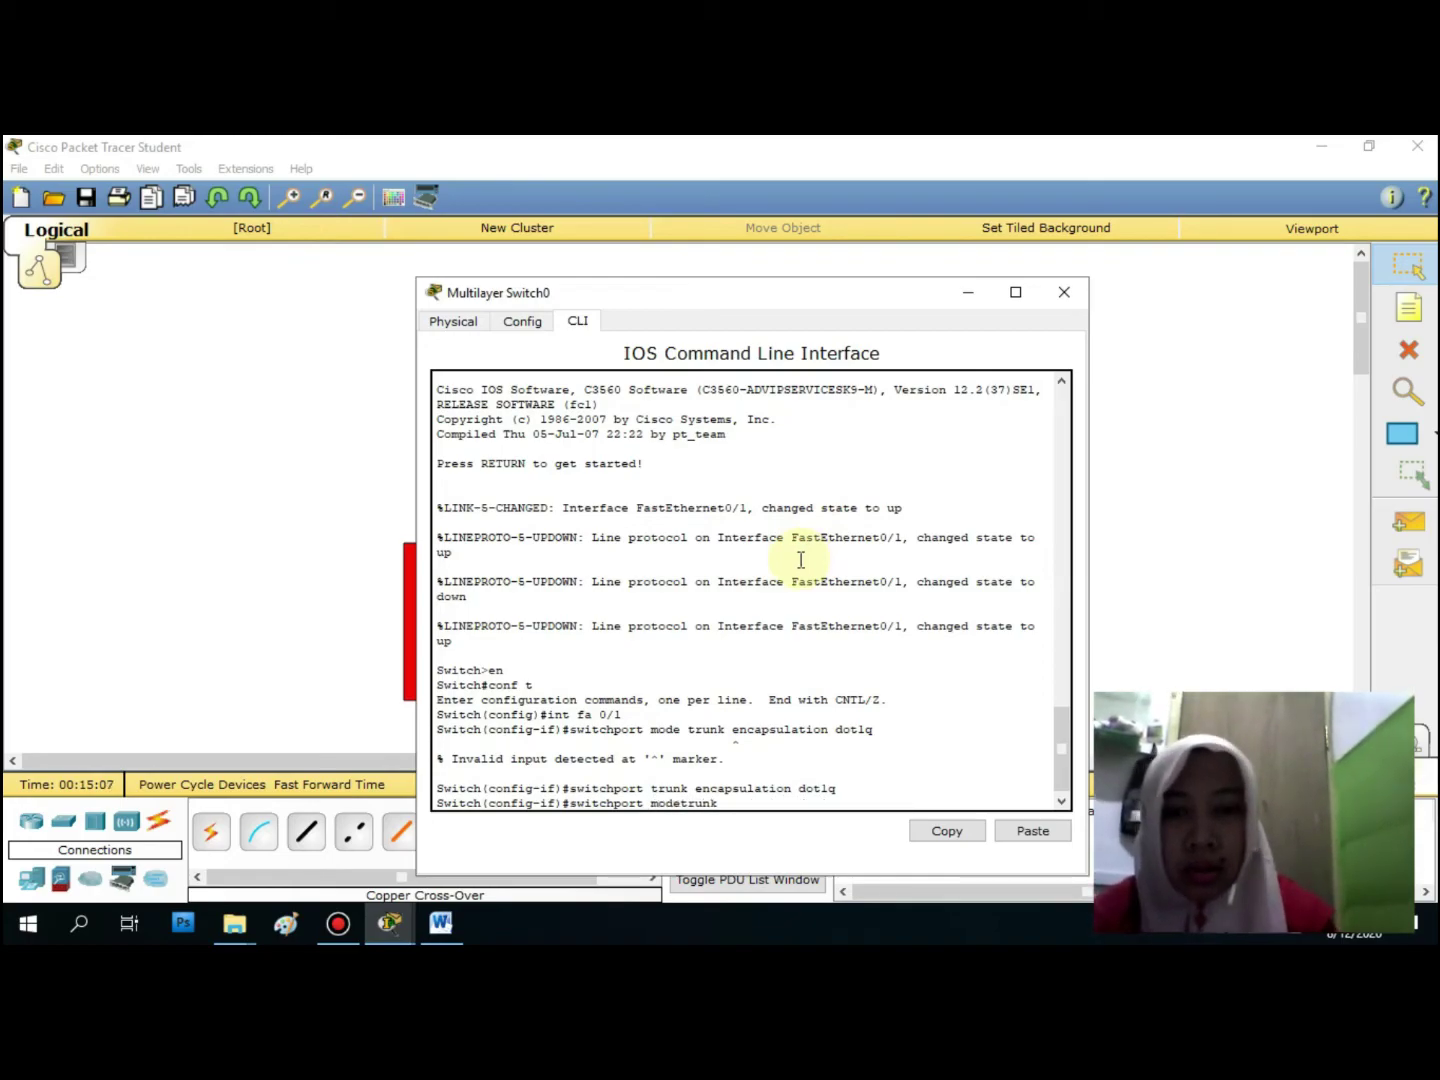
pyautogui.press('Return')
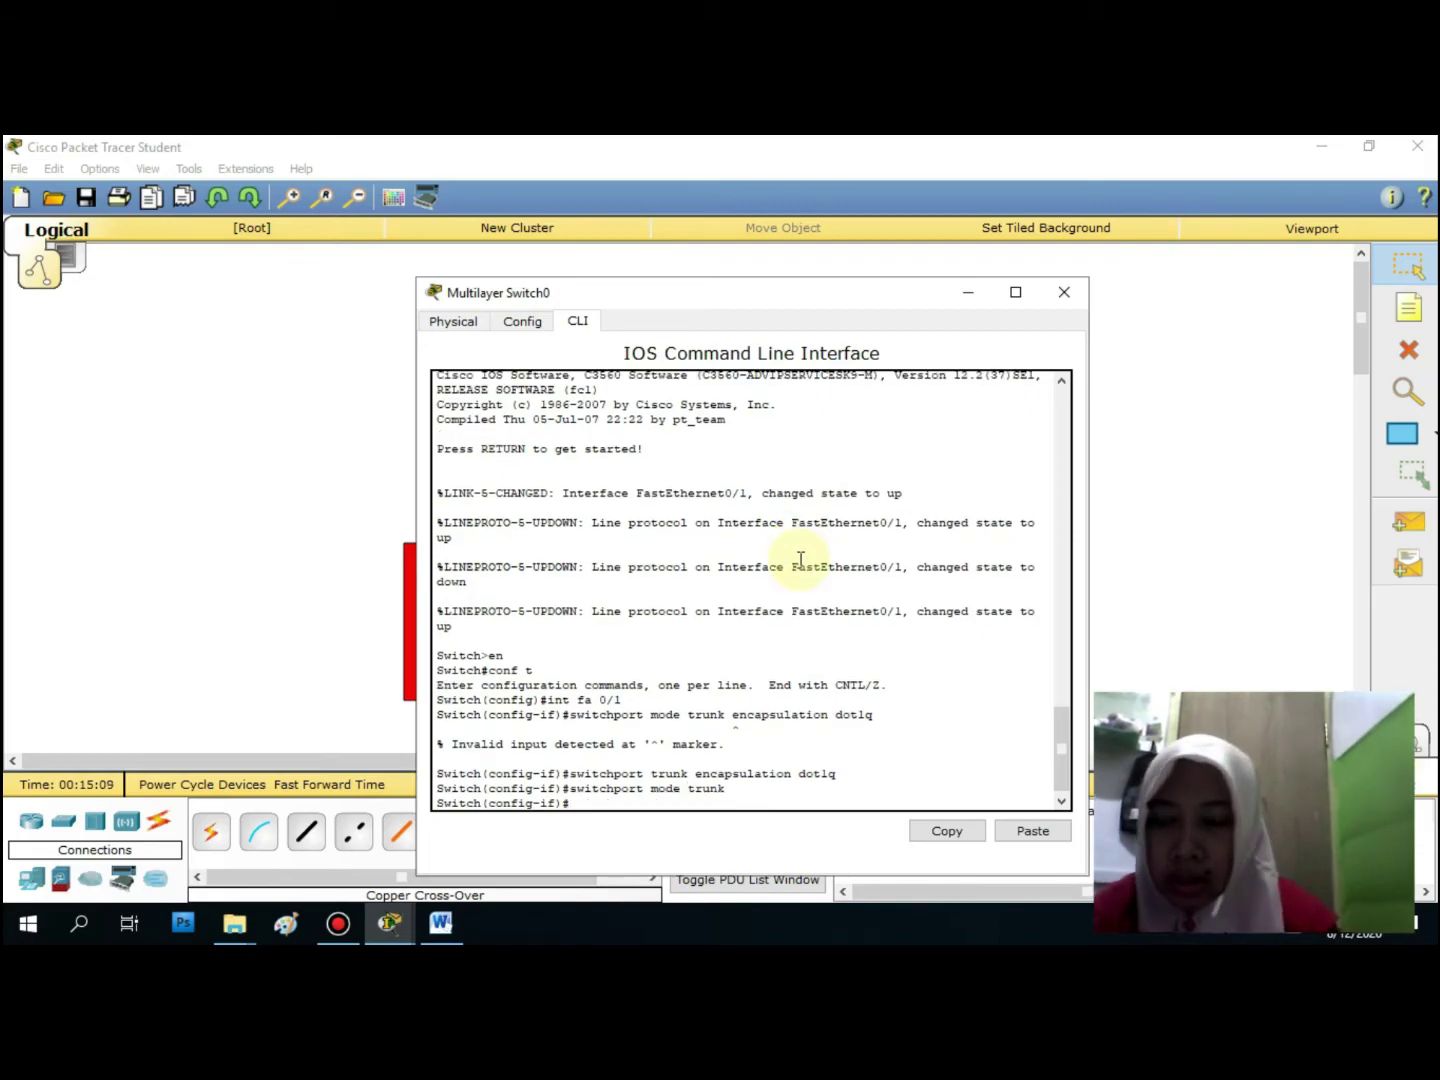
pyautogui.write('ex')
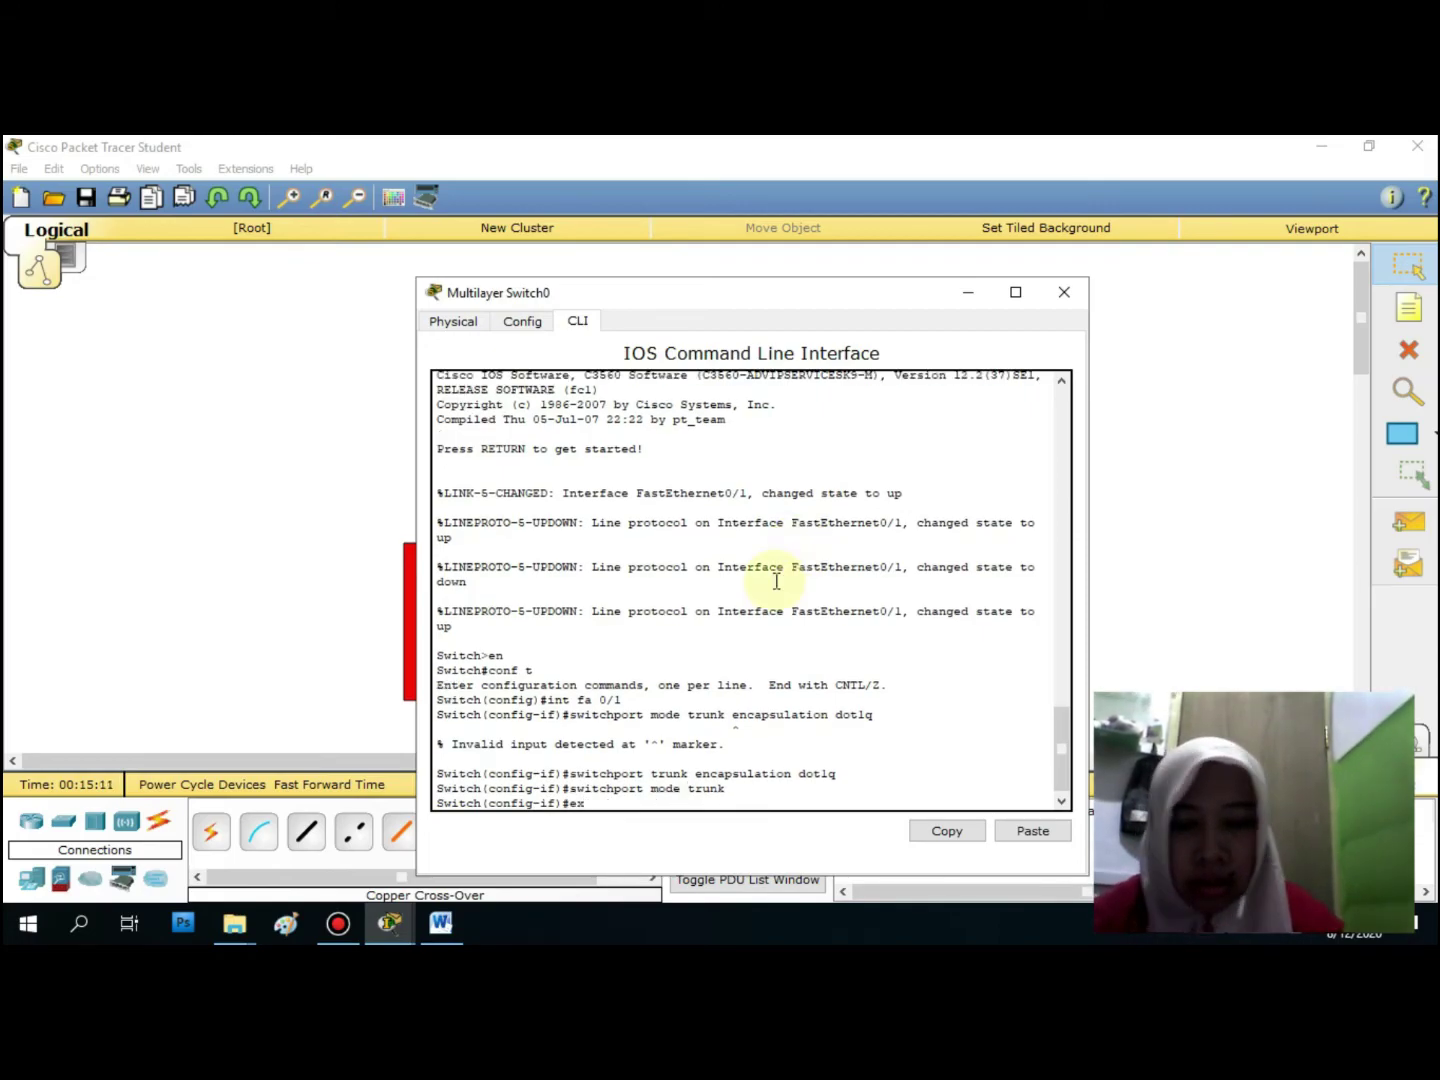
pyautogui.press('Return')
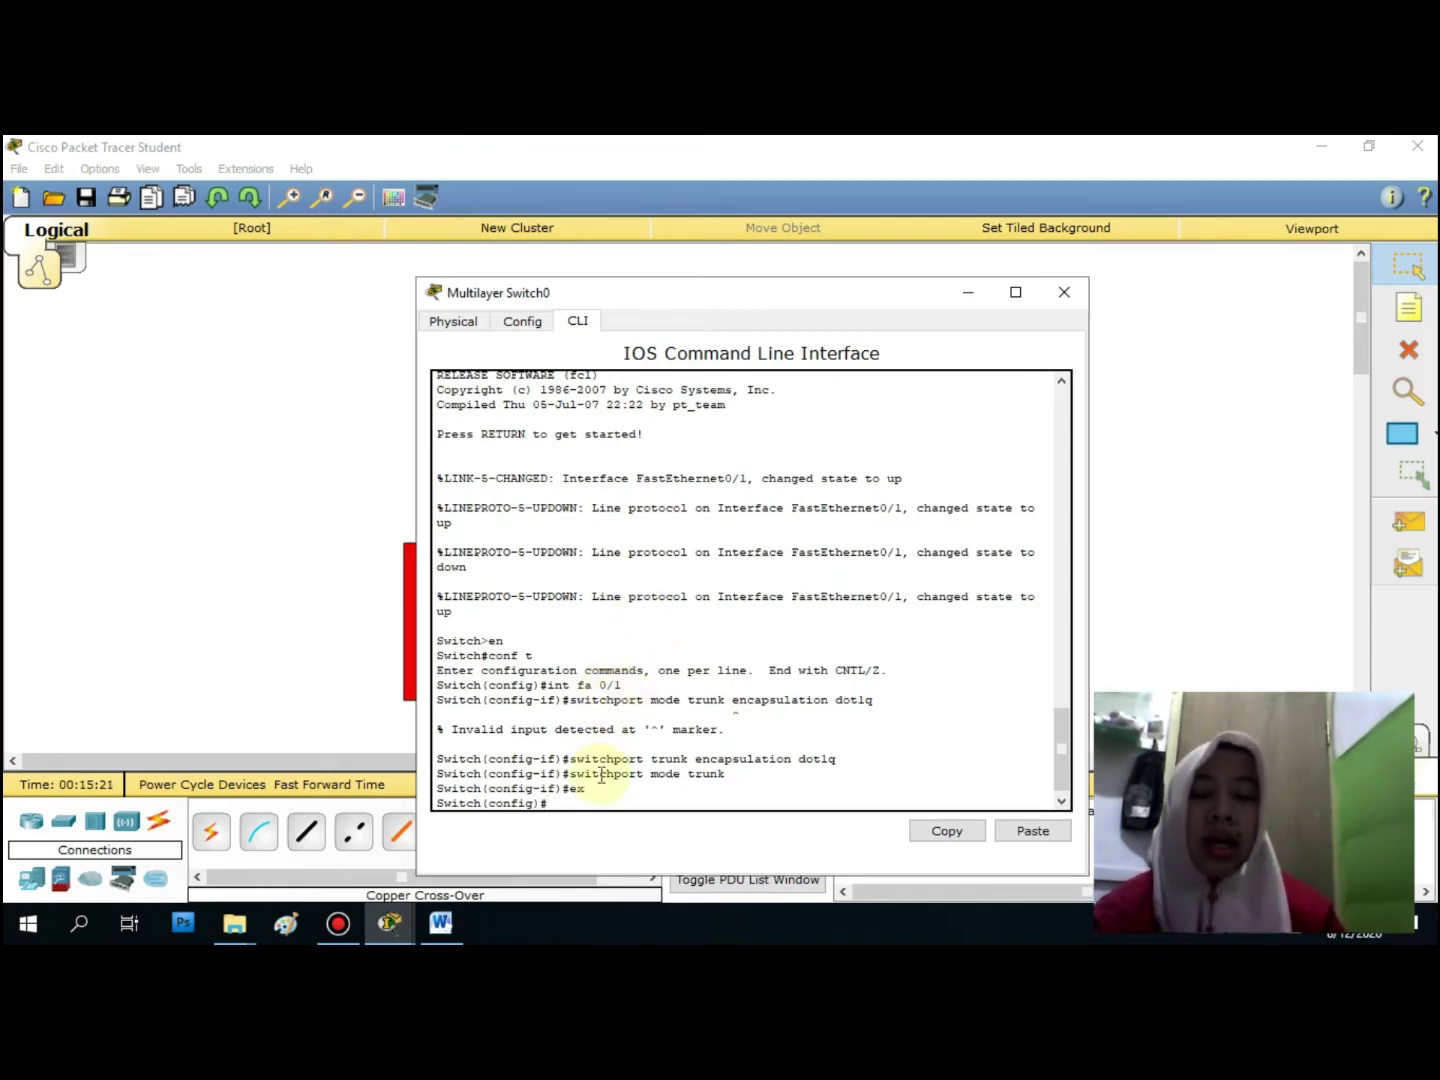
# Check PC1's gateway label in the topology and assign 192.168.10.1 255.255.255.0 to interface vlan 10 on the multilayer switch
pyautogui.moveTo(650, 290); pyautogui.dragTo(878, 273)
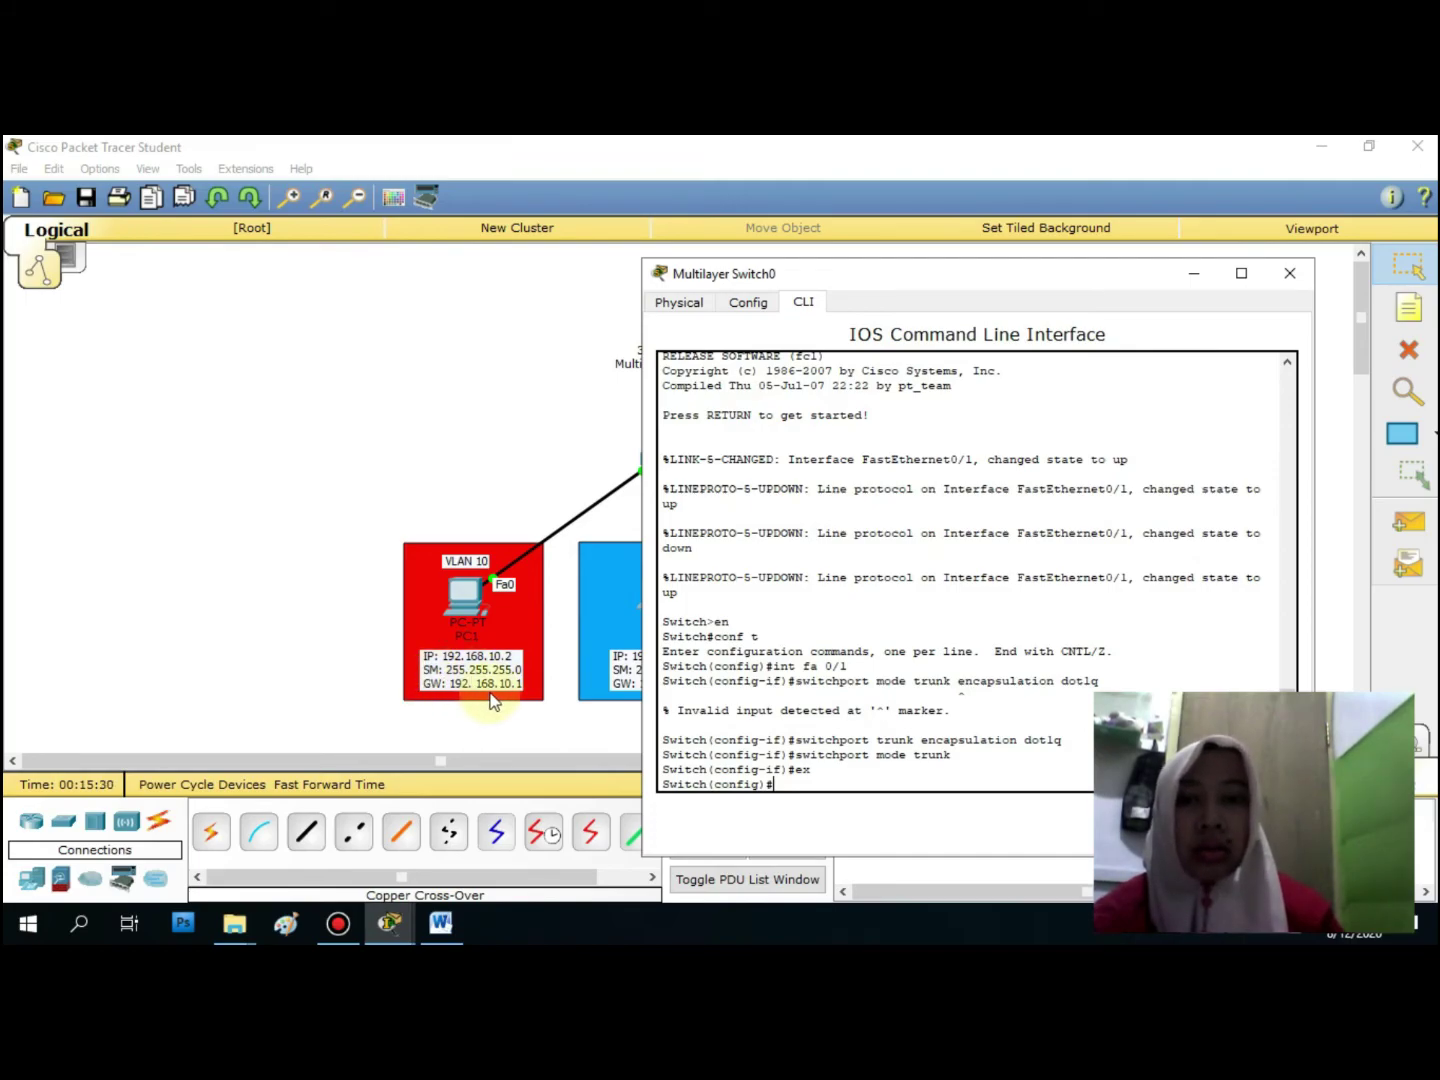
pyautogui.moveTo(626, 289); pyautogui.dragTo(396, 255)
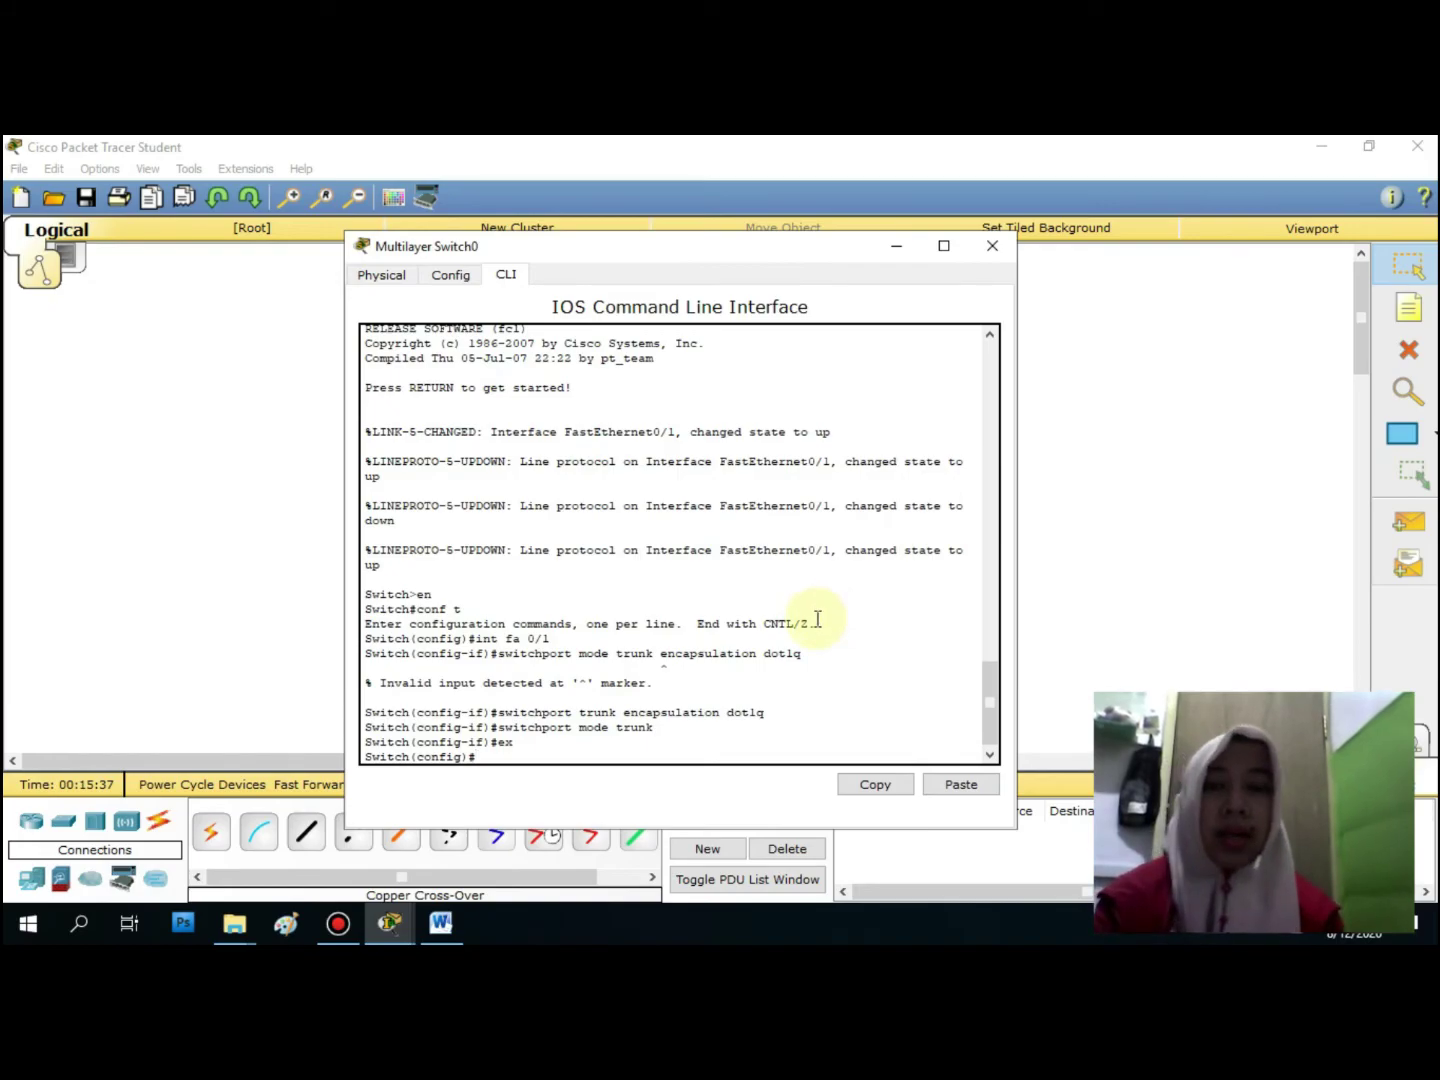
pyautogui.write('ip')
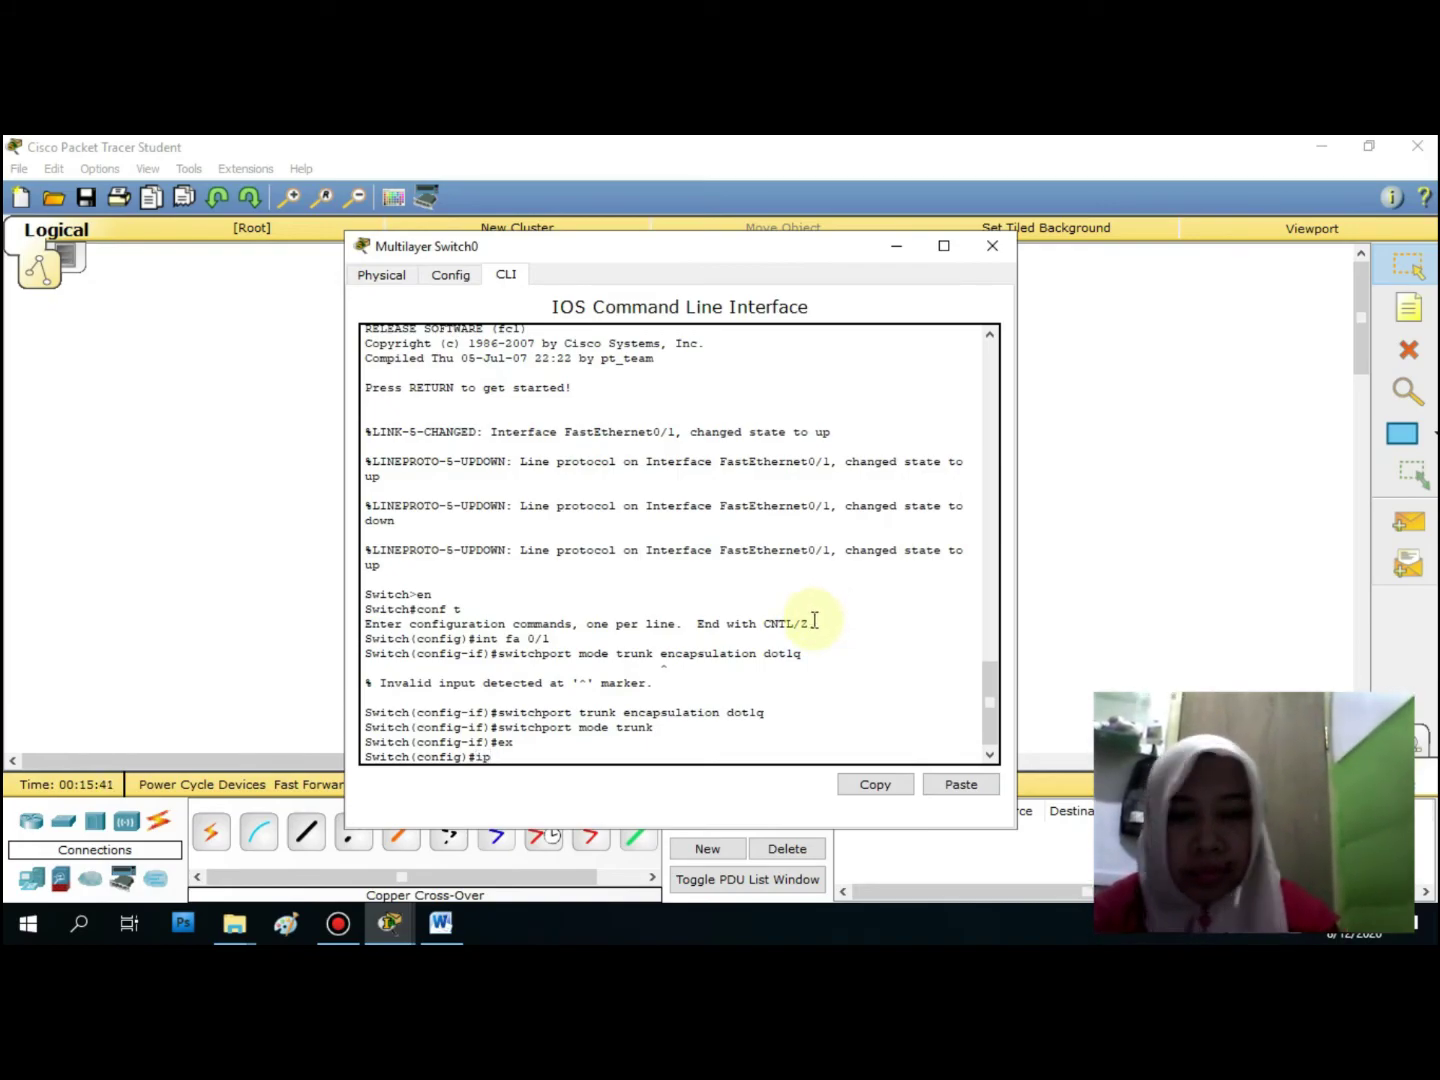
pyautogui.press('BackSpace')
pyautogui.press('BackSpace')
pyautogui.press('BackSpace')
pyautogui.write('int vlan 10')
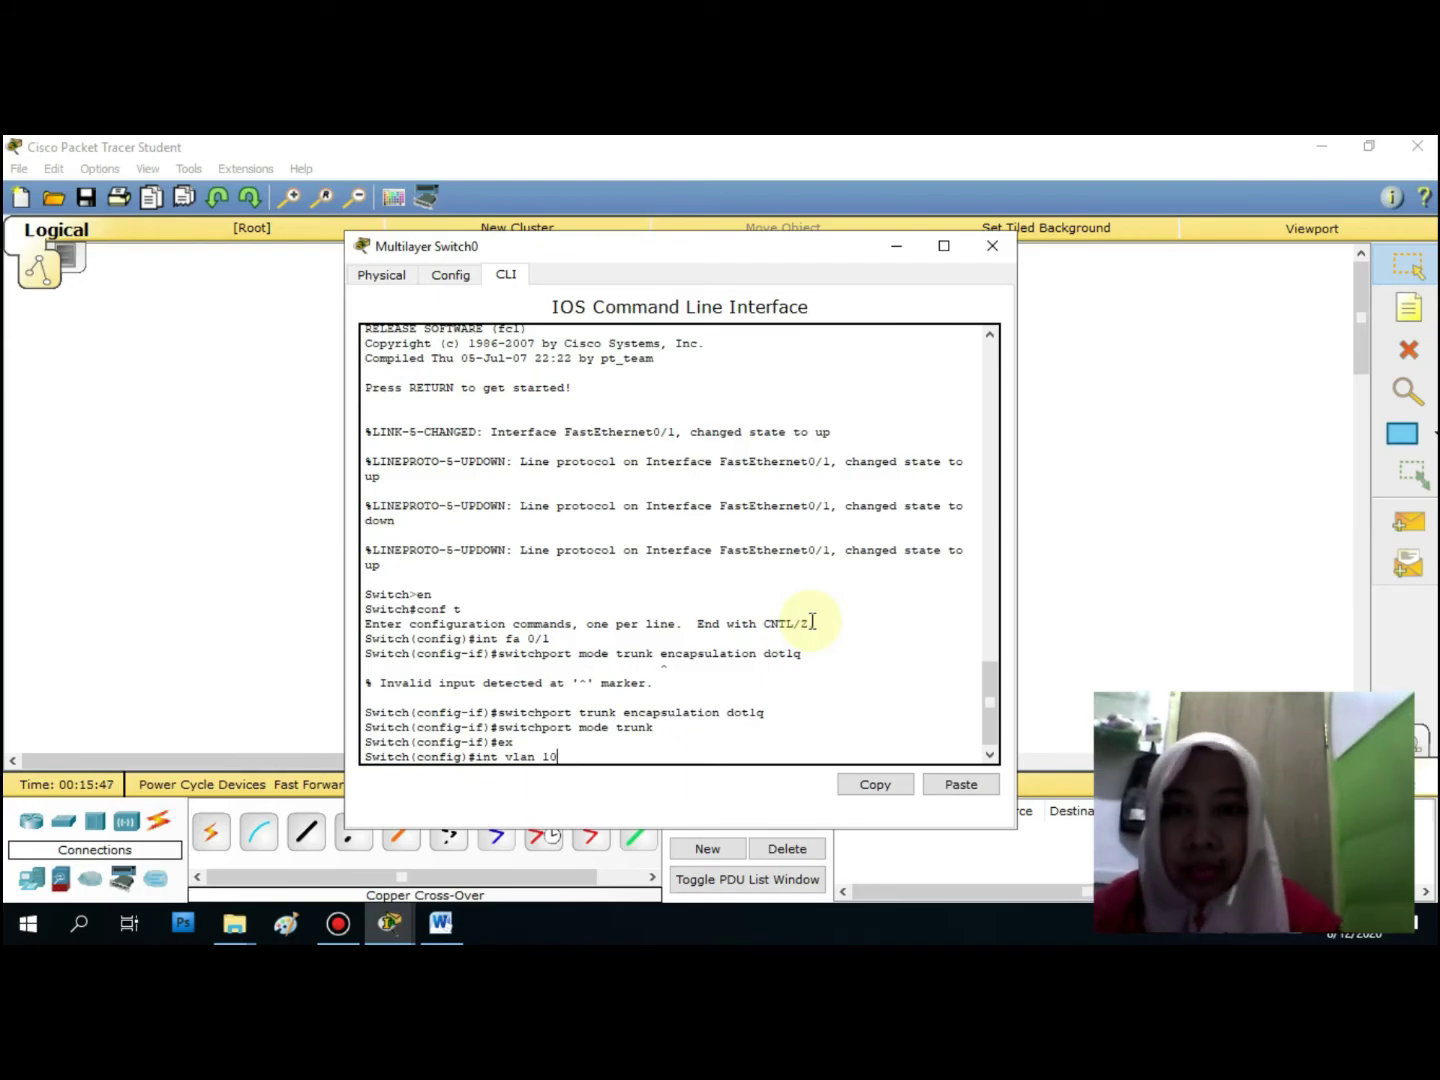
pyautogui.press('Return')
pyautogui.write('ip add ')
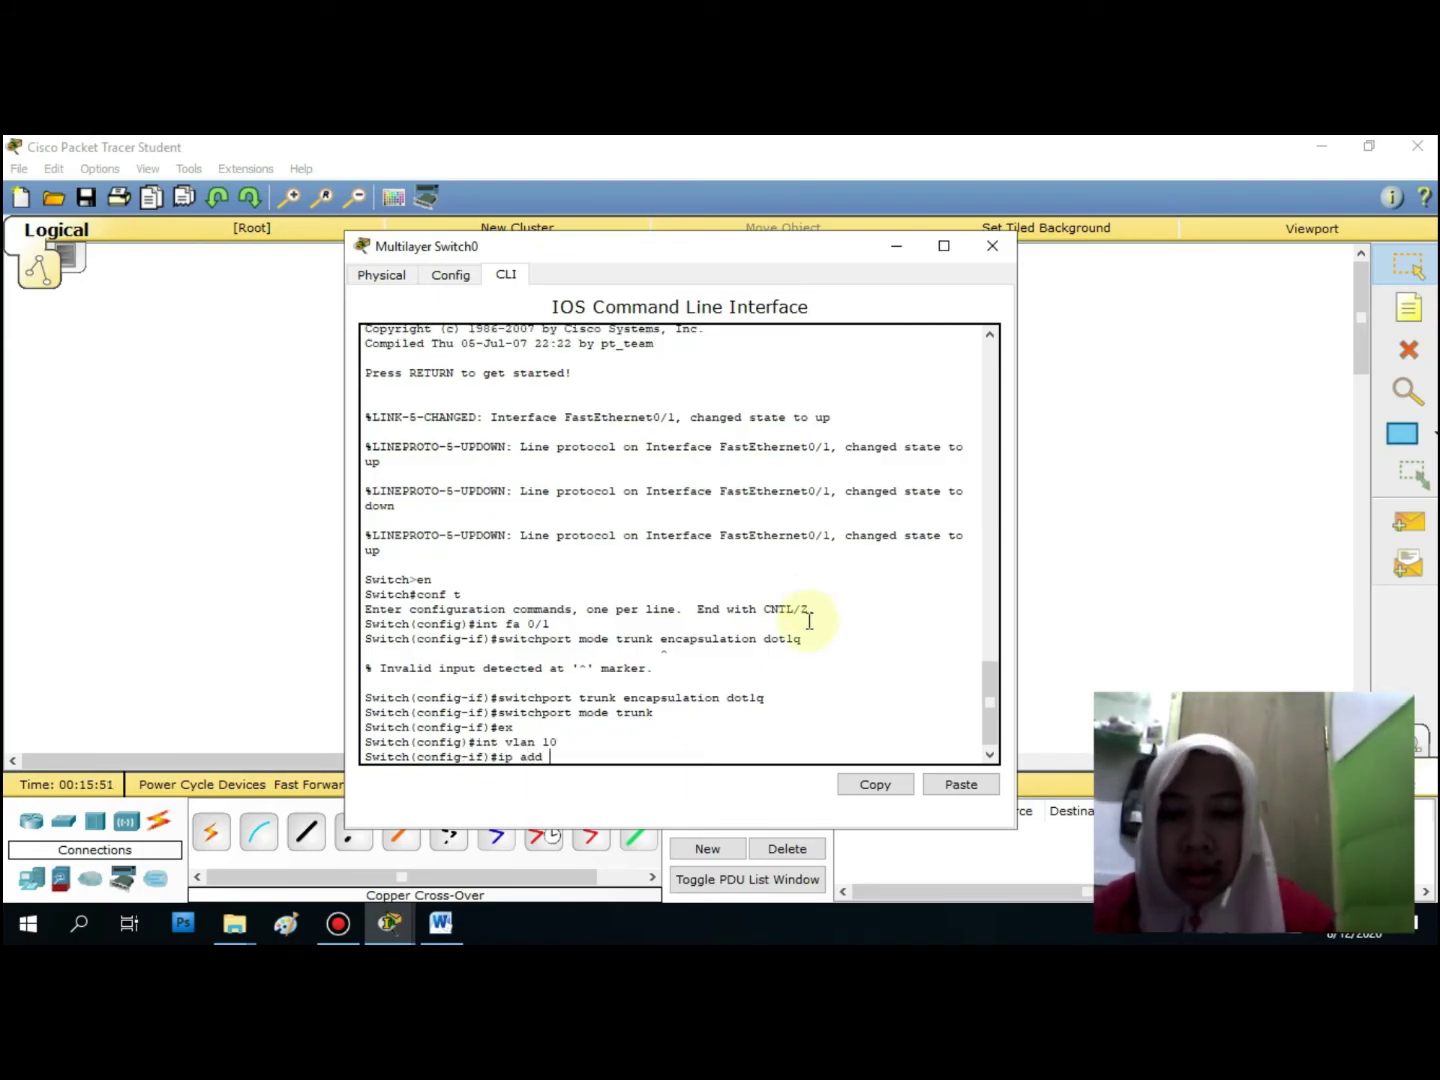
pyautogui.write('192.')
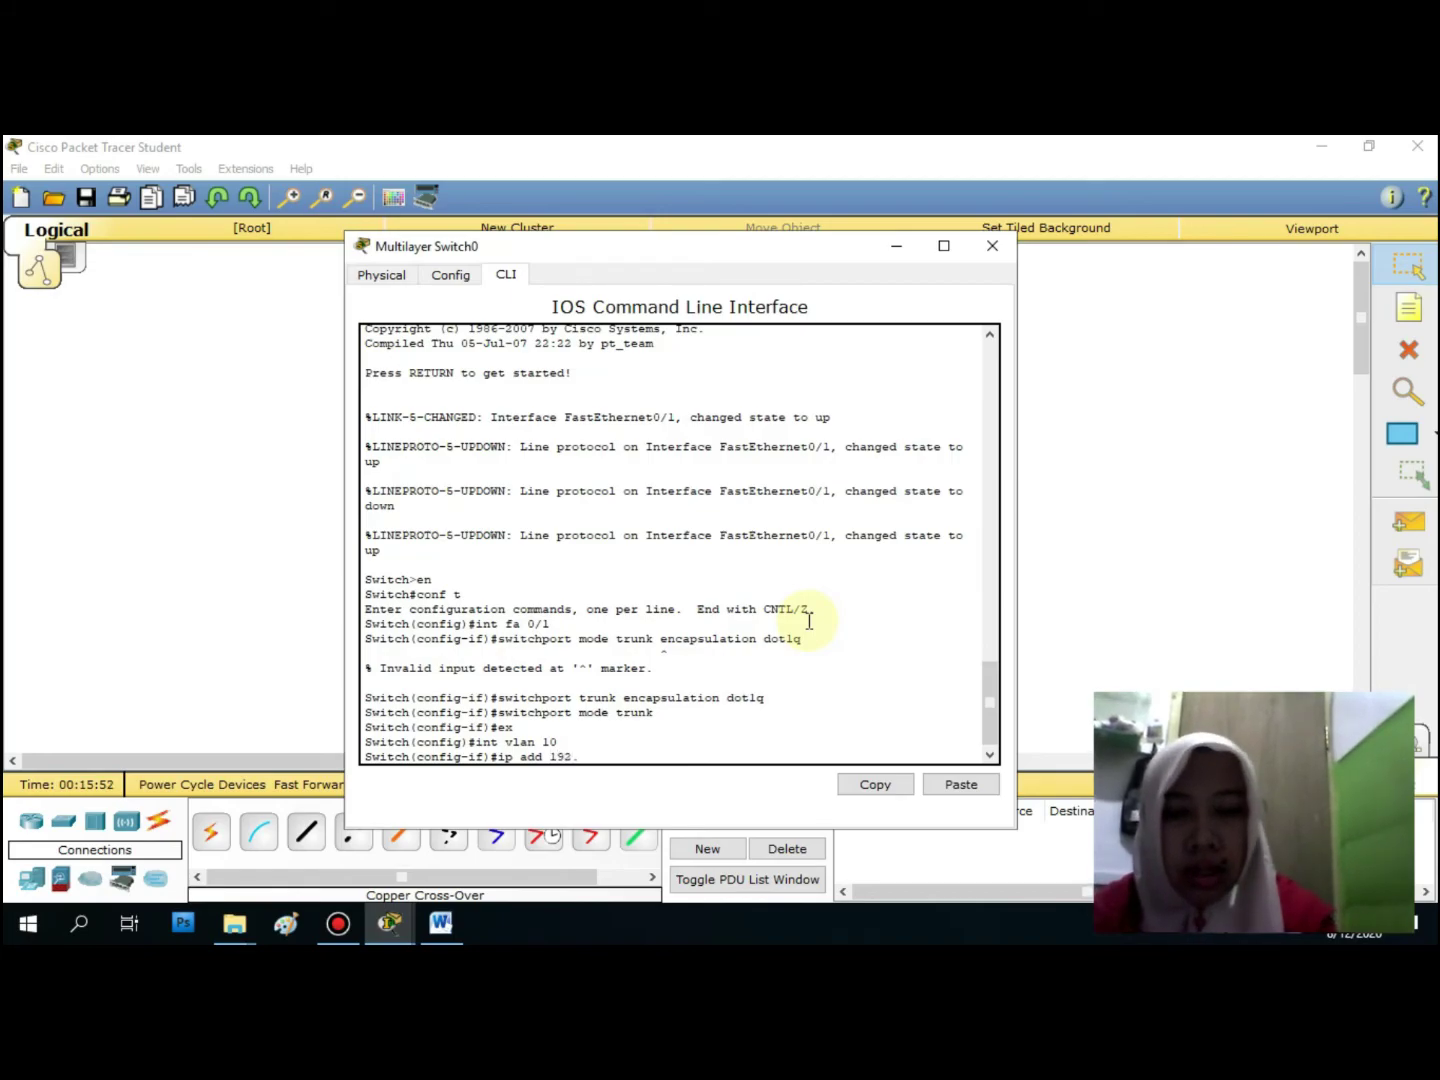
pyautogui.write('168.10.1 255.255.255.0')
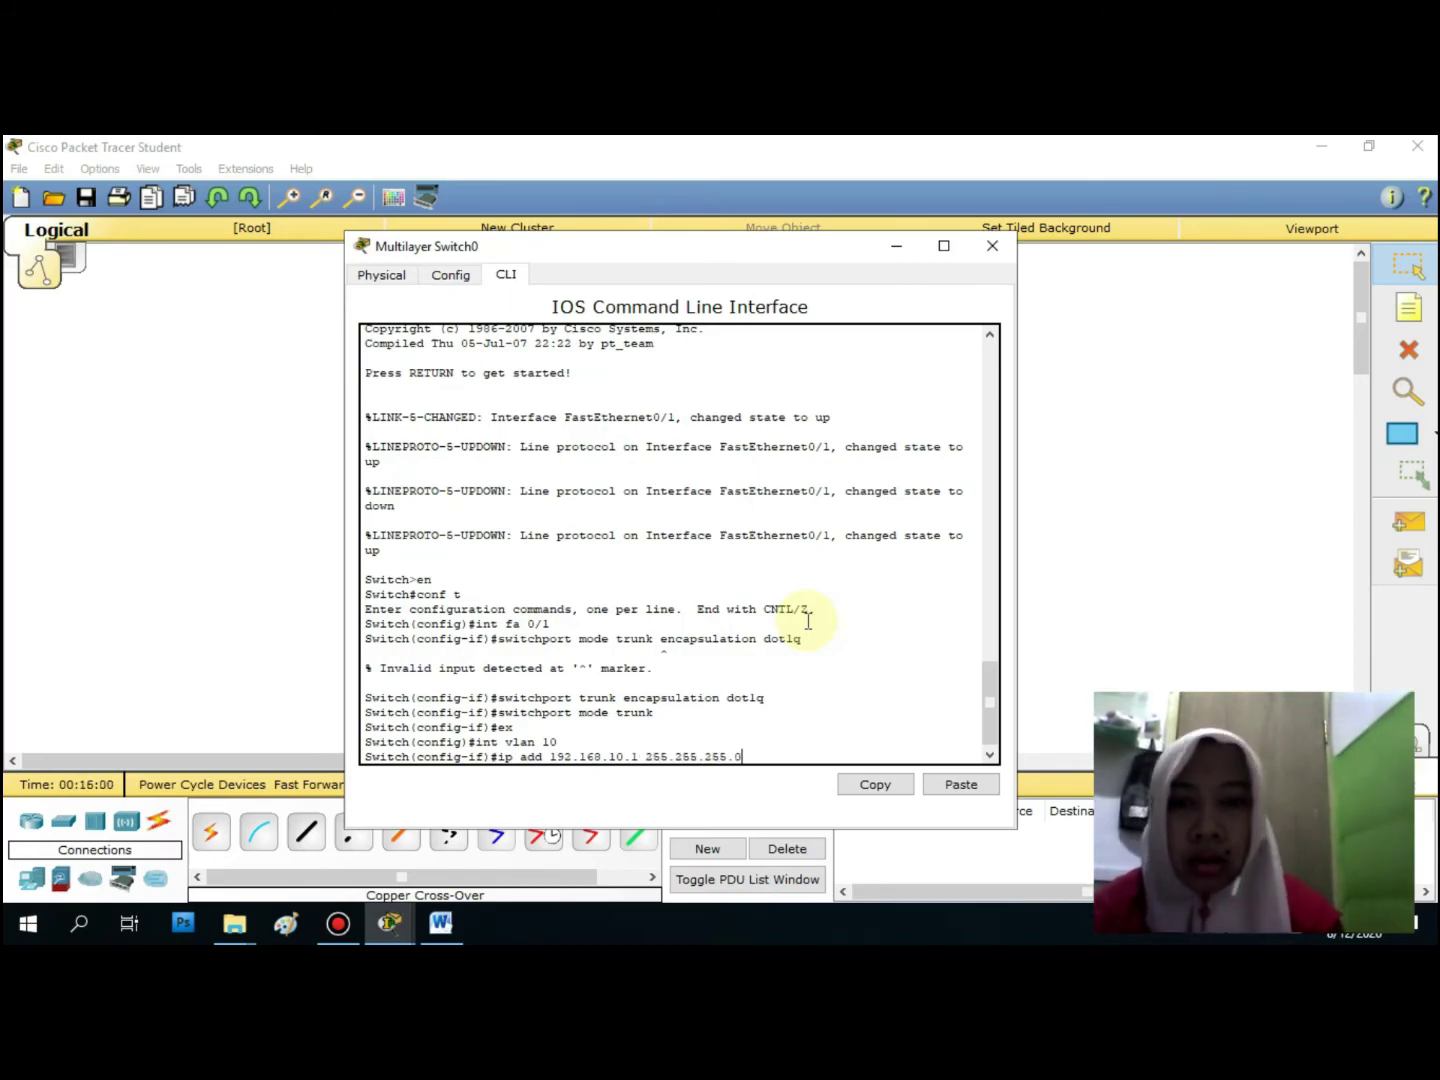
pyautogui.press('Return')
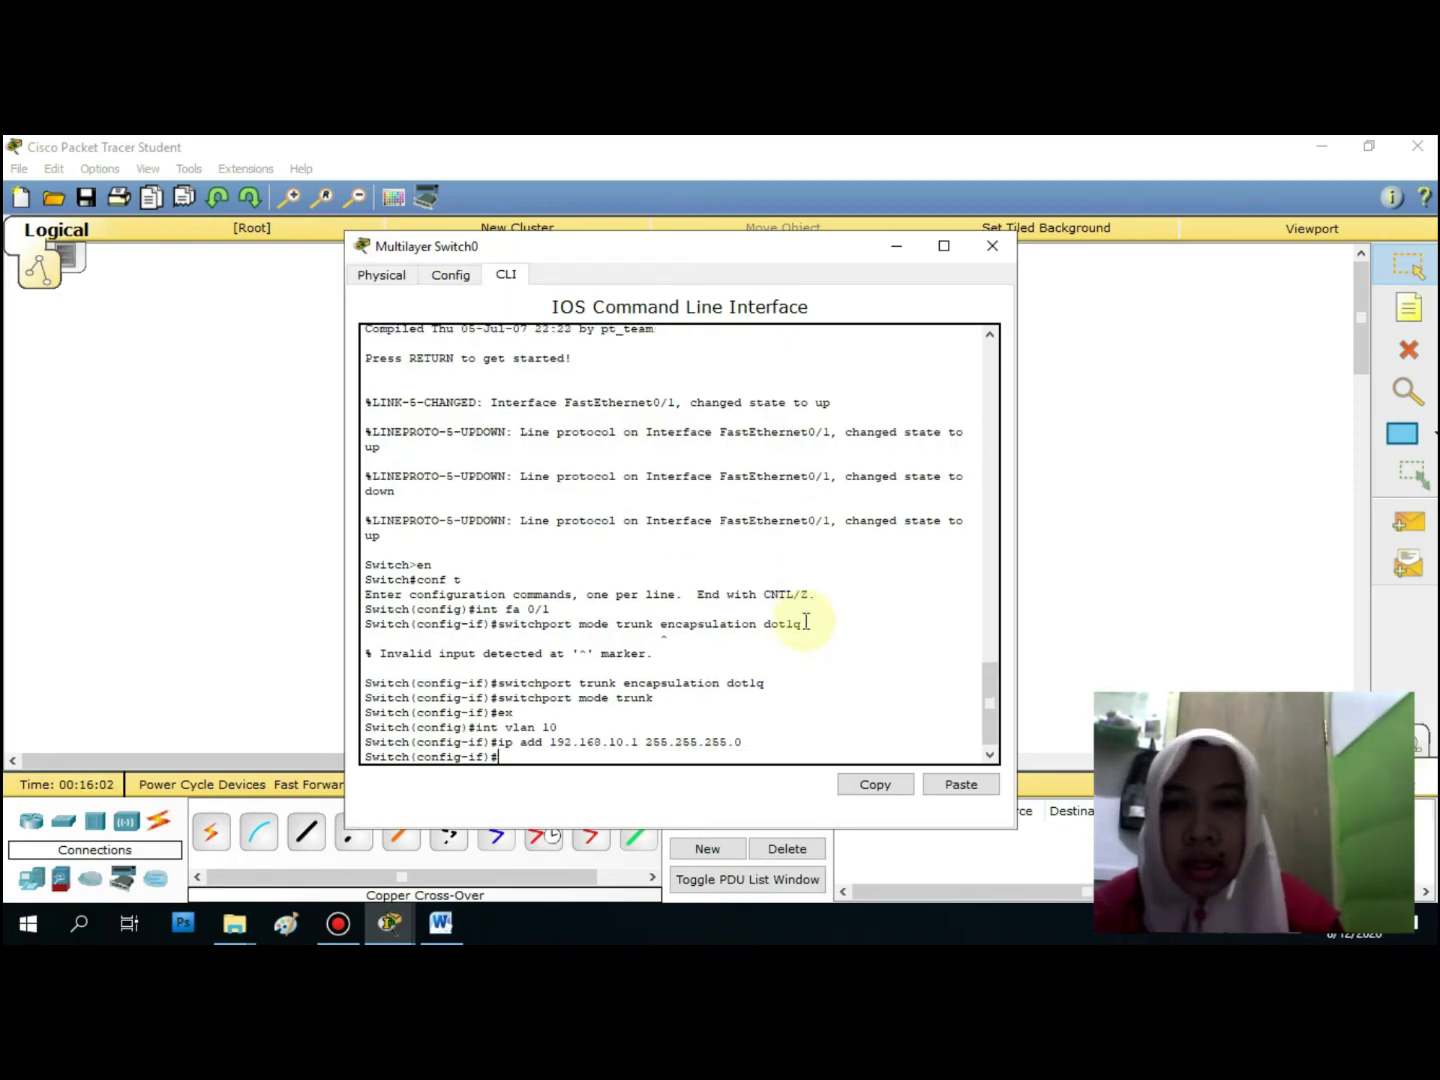
# Enter interface vlan 20 on the multilayer switch and assign it the address 192.168.20.1 255.255.255.0
pyautogui.press('Up')
pyautogui.press('Up')
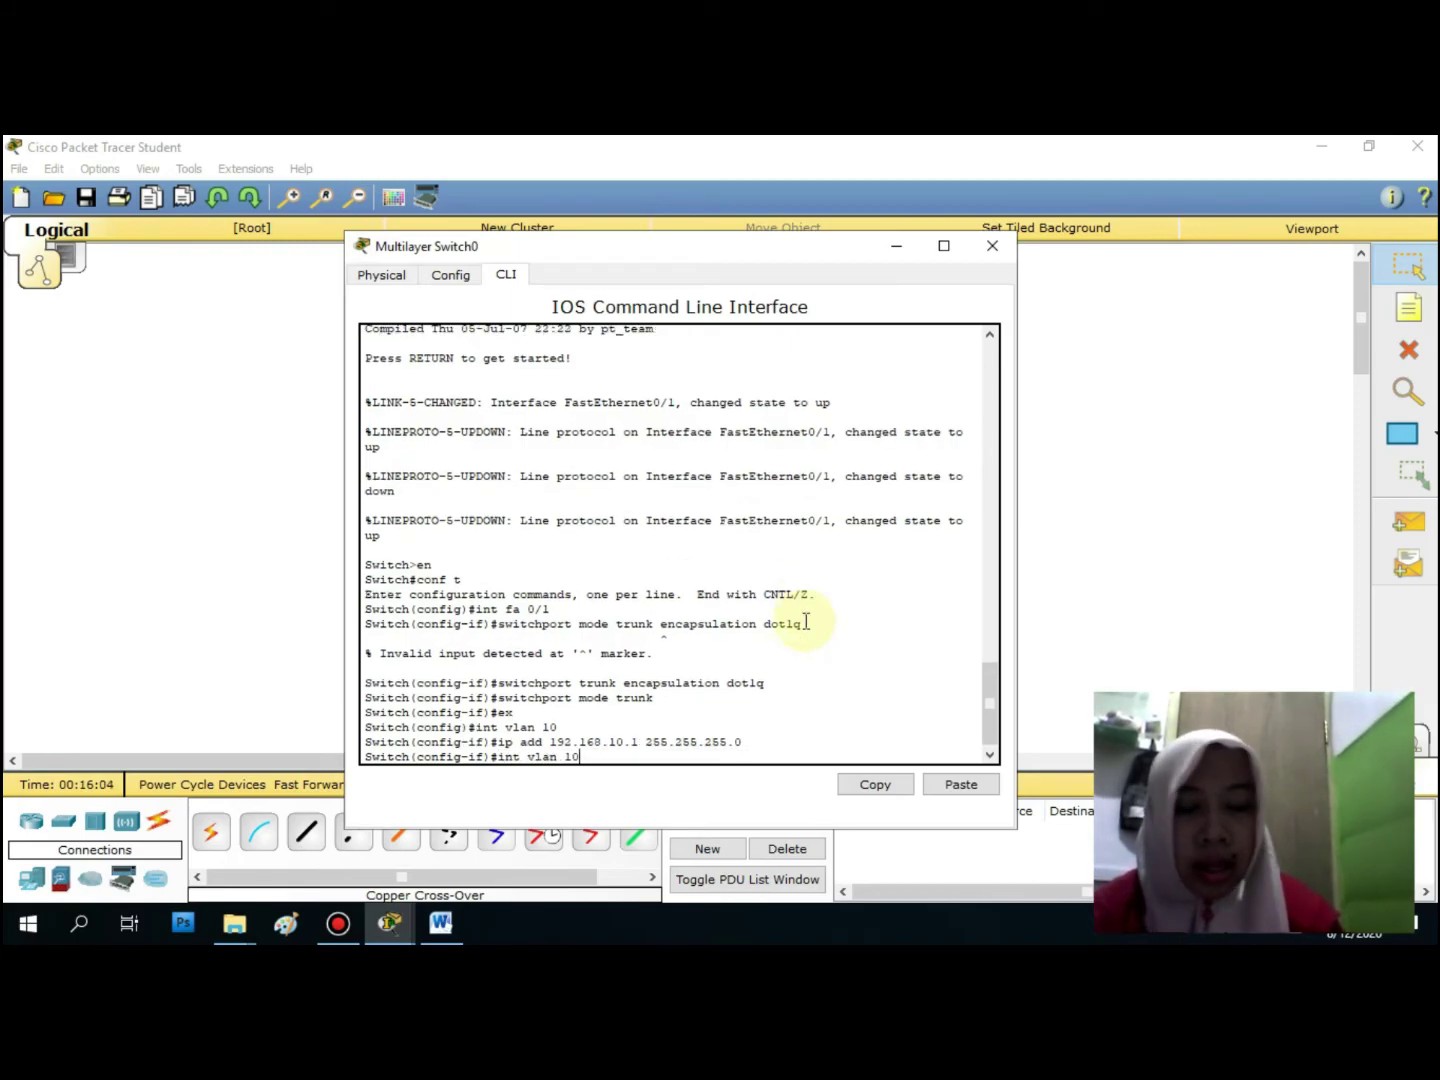
pyautogui.press('BackSpace')
pyautogui.press('BackSpace')
pyautogui.write('20')
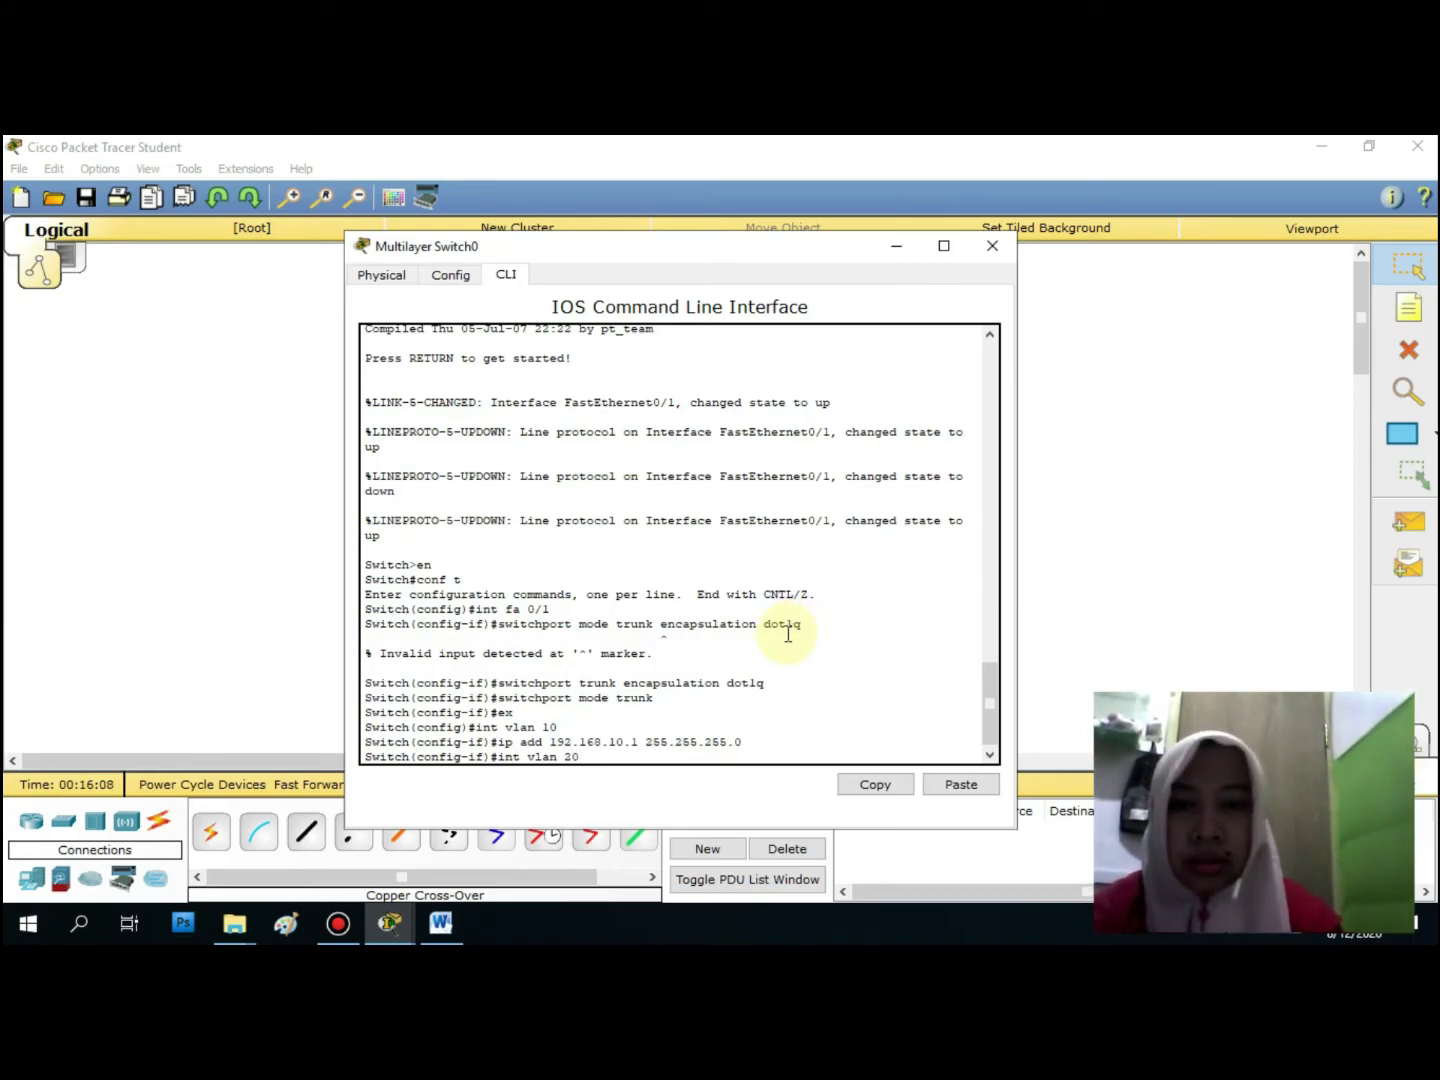
pyautogui.press('Return')
pyautogui.press('Up')
pyautogui.press('Up')
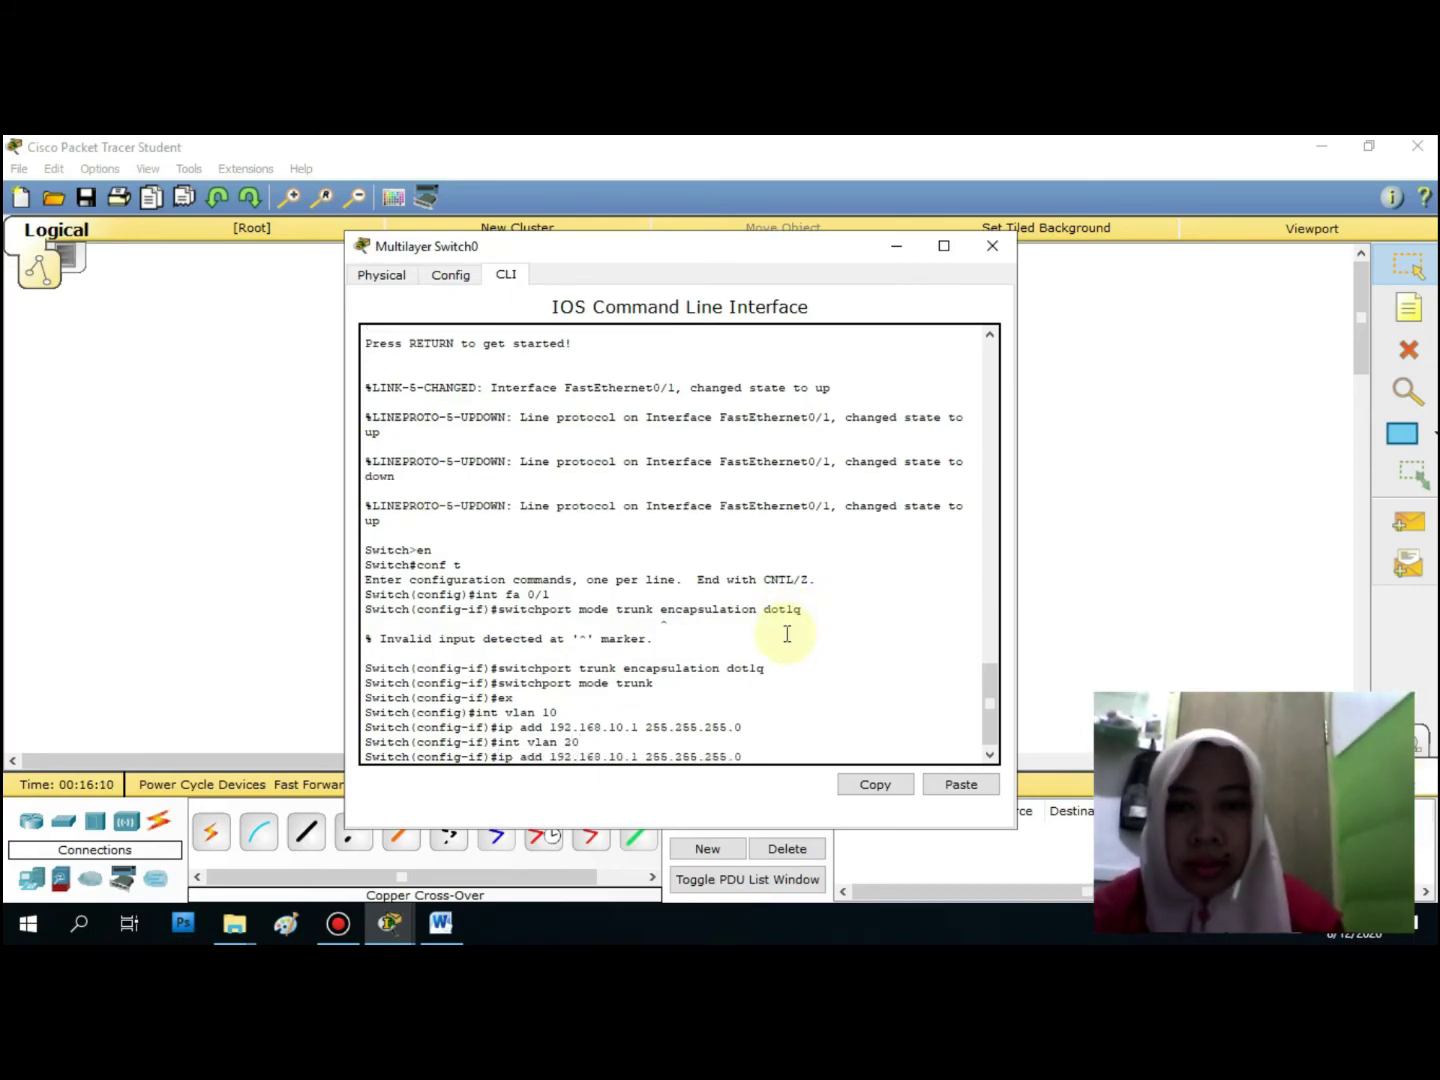
pyautogui.press('Left')
pyautogui.press('Left')
pyautogui.press('Left')
pyautogui.press('Left')
pyautogui.press('Left')
pyautogui.press('Left')
pyautogui.press('Left')
pyautogui.press('Left')
pyautogui.press('Left')
pyautogui.press('Left')
pyautogui.press('Left')
pyautogui.press('Left')
pyautogui.press('Left')
pyautogui.press('Left')
pyautogui.press('Left')
pyautogui.press('Left')
pyautogui.press('Left')
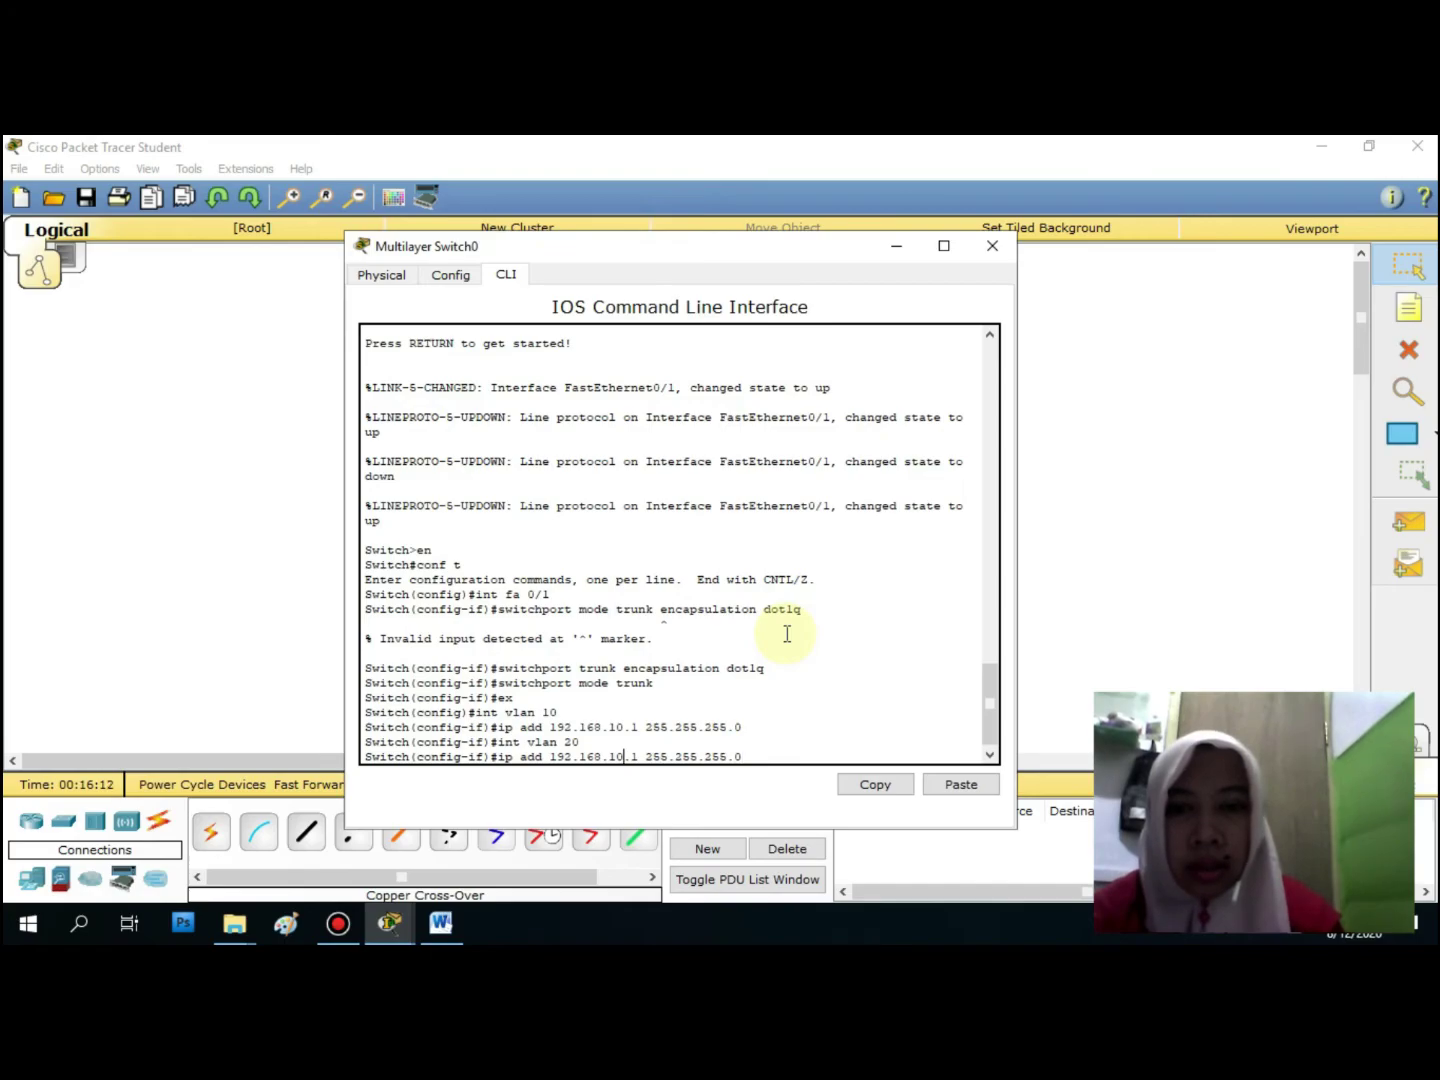
pyautogui.press('BackSpace')
pyautogui.write('2')
pyautogui.press('Return')
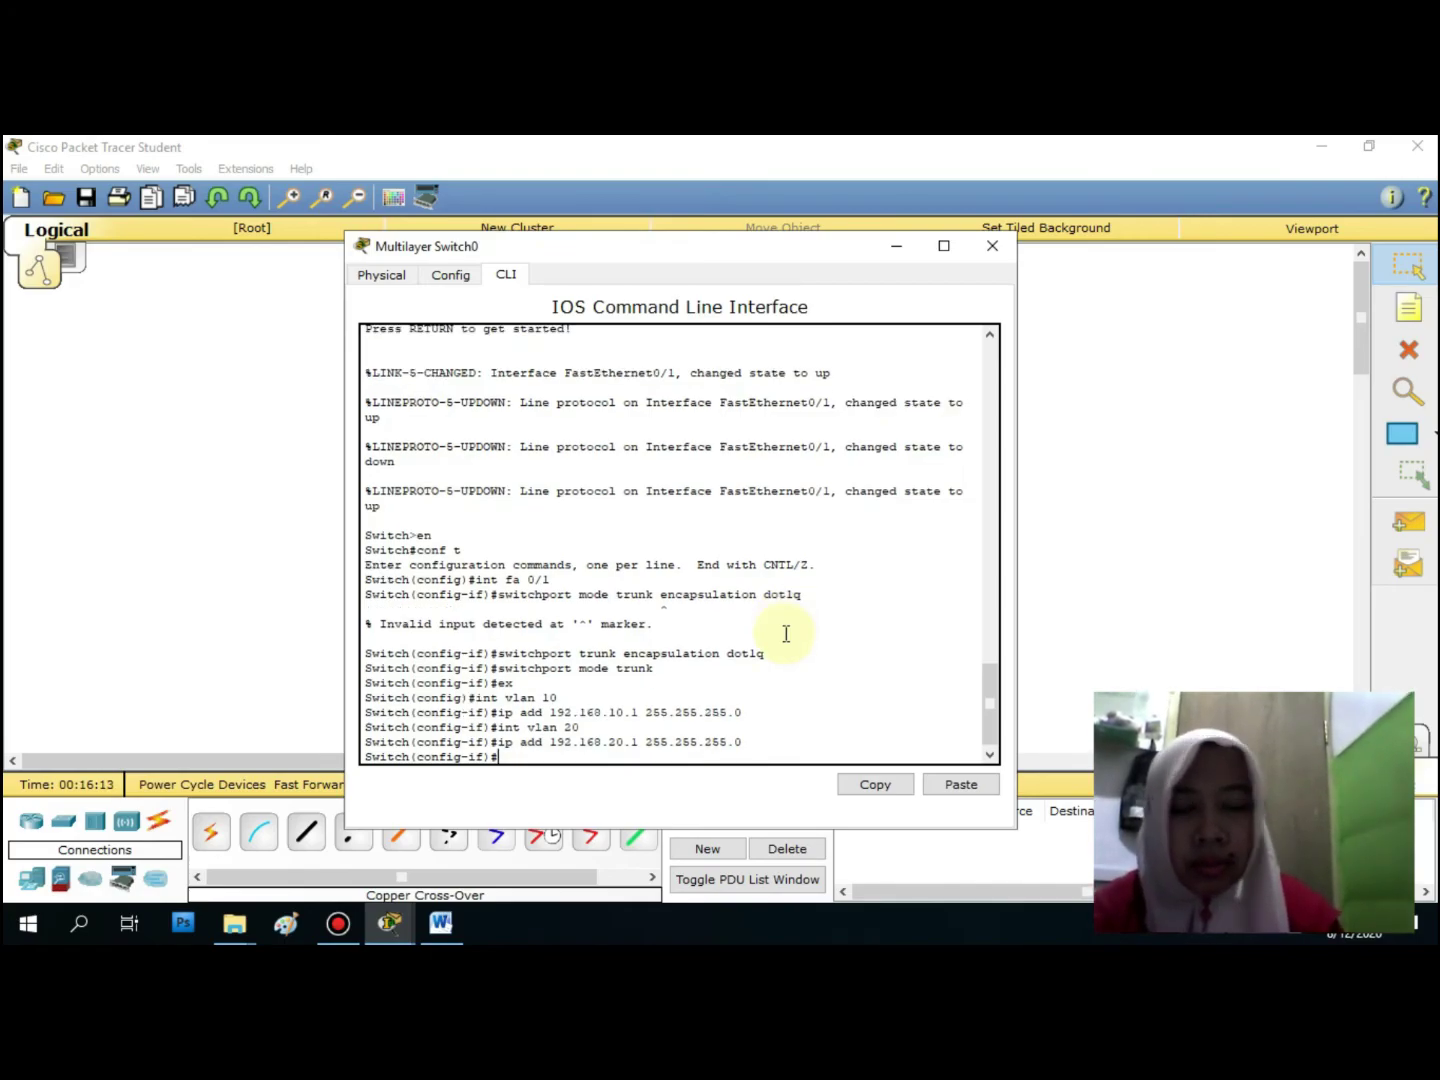
# Enter the configuration of interface vlan 30 on the multilayer switch with int vlan 30
pyautogui.press('Up')
pyautogui.press('Up')
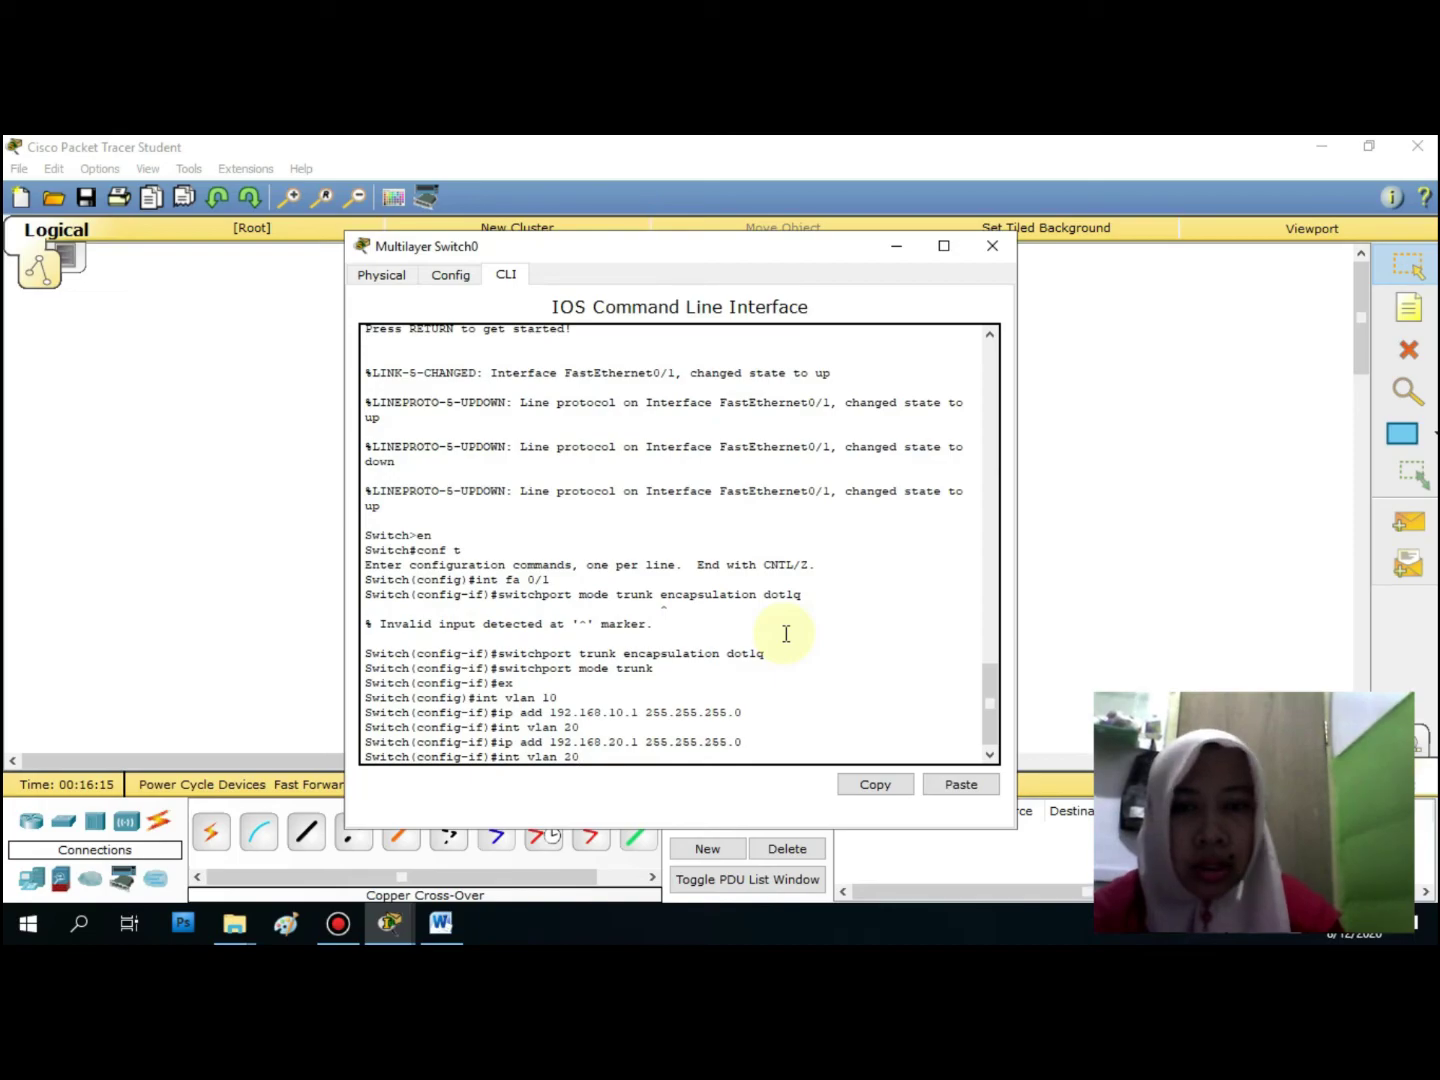
pyautogui.press('BackSpace')
pyautogui.press('BackSpace')
pyautogui.write('30')
pyautogui.press('Return')
# Assign the address 192.168.30.1 255.255.255.0 to interface vlan 30 and exit interface configuration
pyautogui.press('Up')
pyautogui.press('Up')
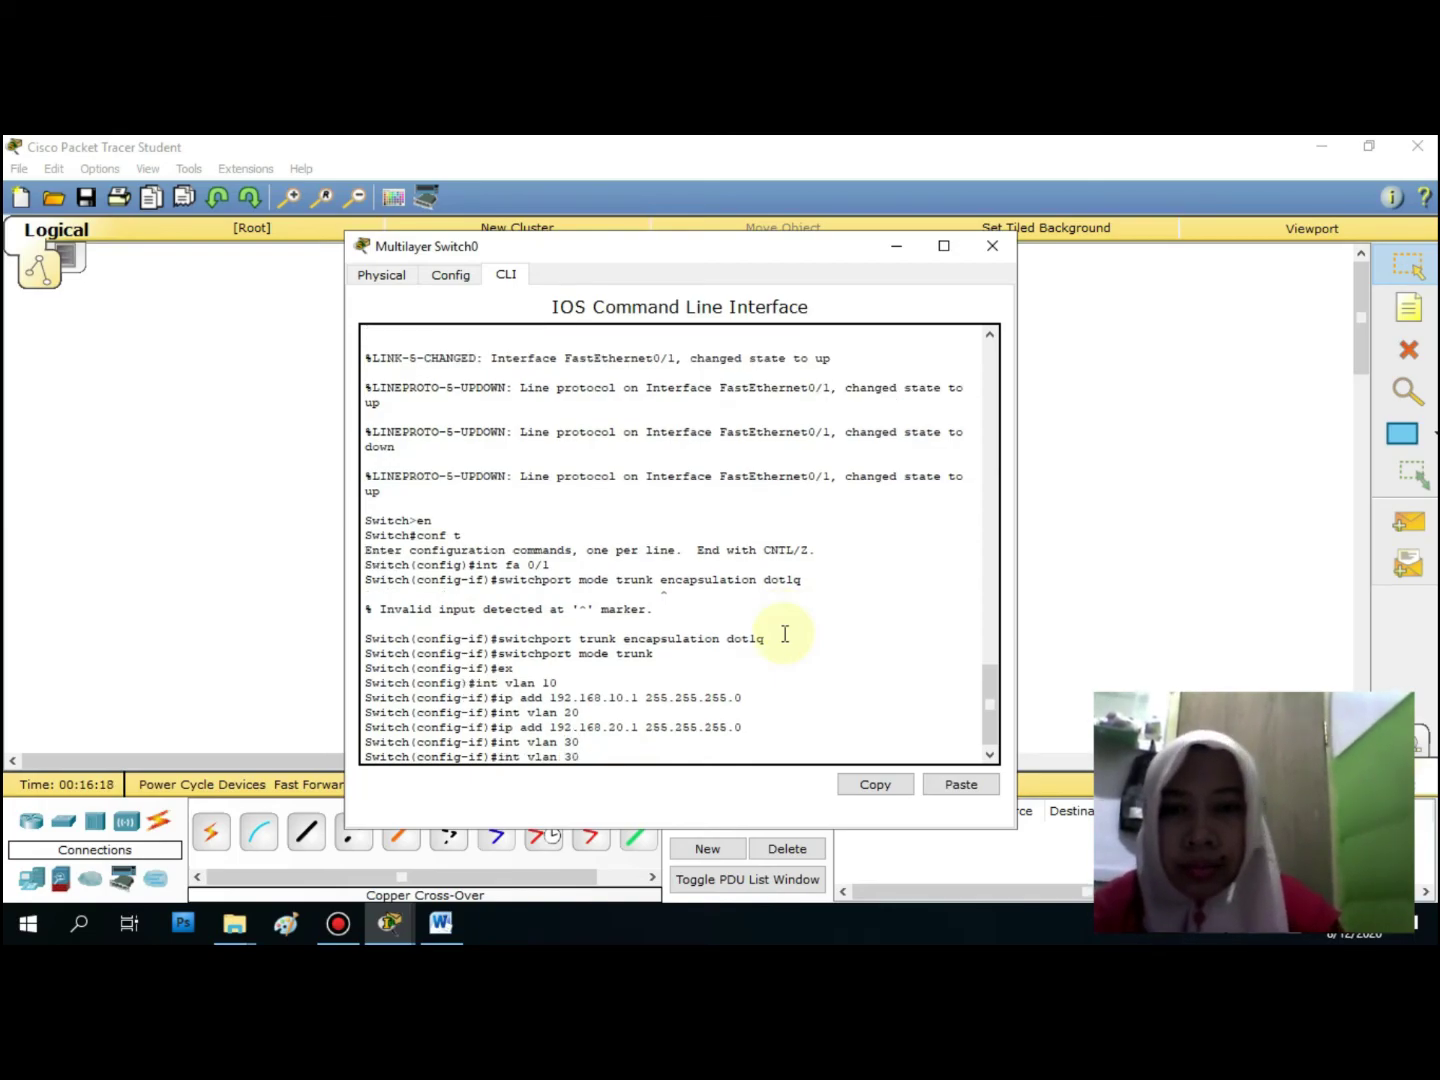
pyautogui.press('Left')
pyautogui.press('Left')
pyautogui.press('Left')
pyautogui.press('Left')
pyautogui.press('Left')
pyautogui.press('Left')
pyautogui.press('Left')
pyautogui.press('Left')
pyautogui.press('Left')
pyautogui.press('Left')
pyautogui.press('Left')
pyautogui.press('Left')
pyautogui.press('Left')
pyautogui.press('Left')
pyautogui.press('Left')
pyautogui.press('Left')
pyautogui.press('Left')
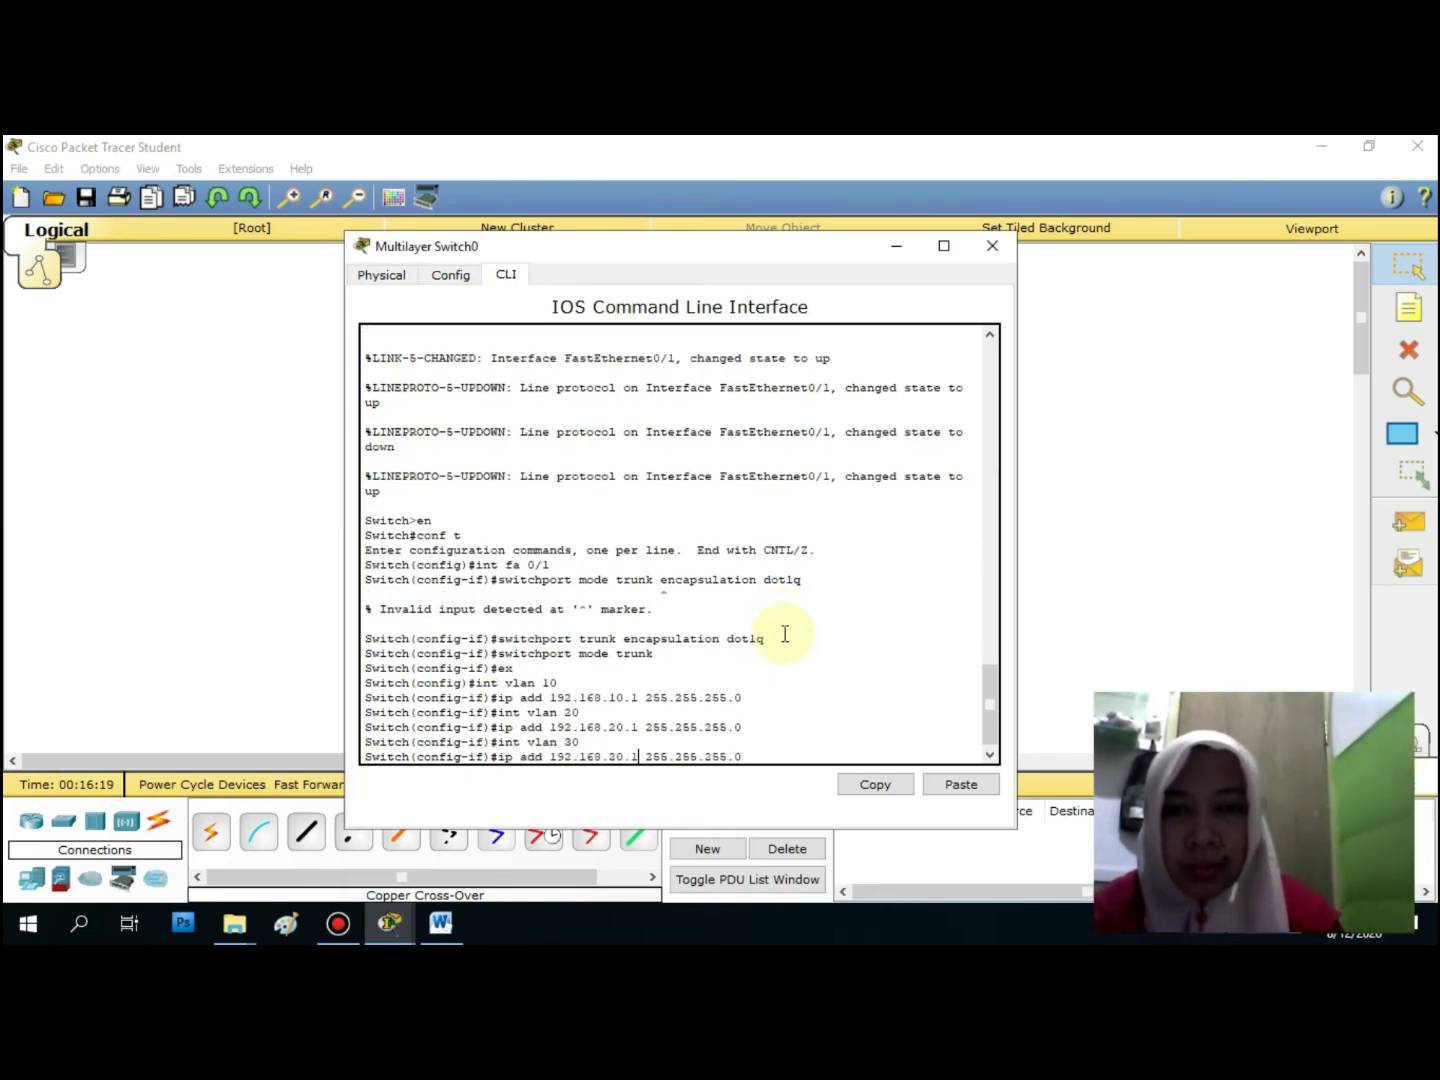
pyautogui.press('BackSpace')
pyautogui.write('3')
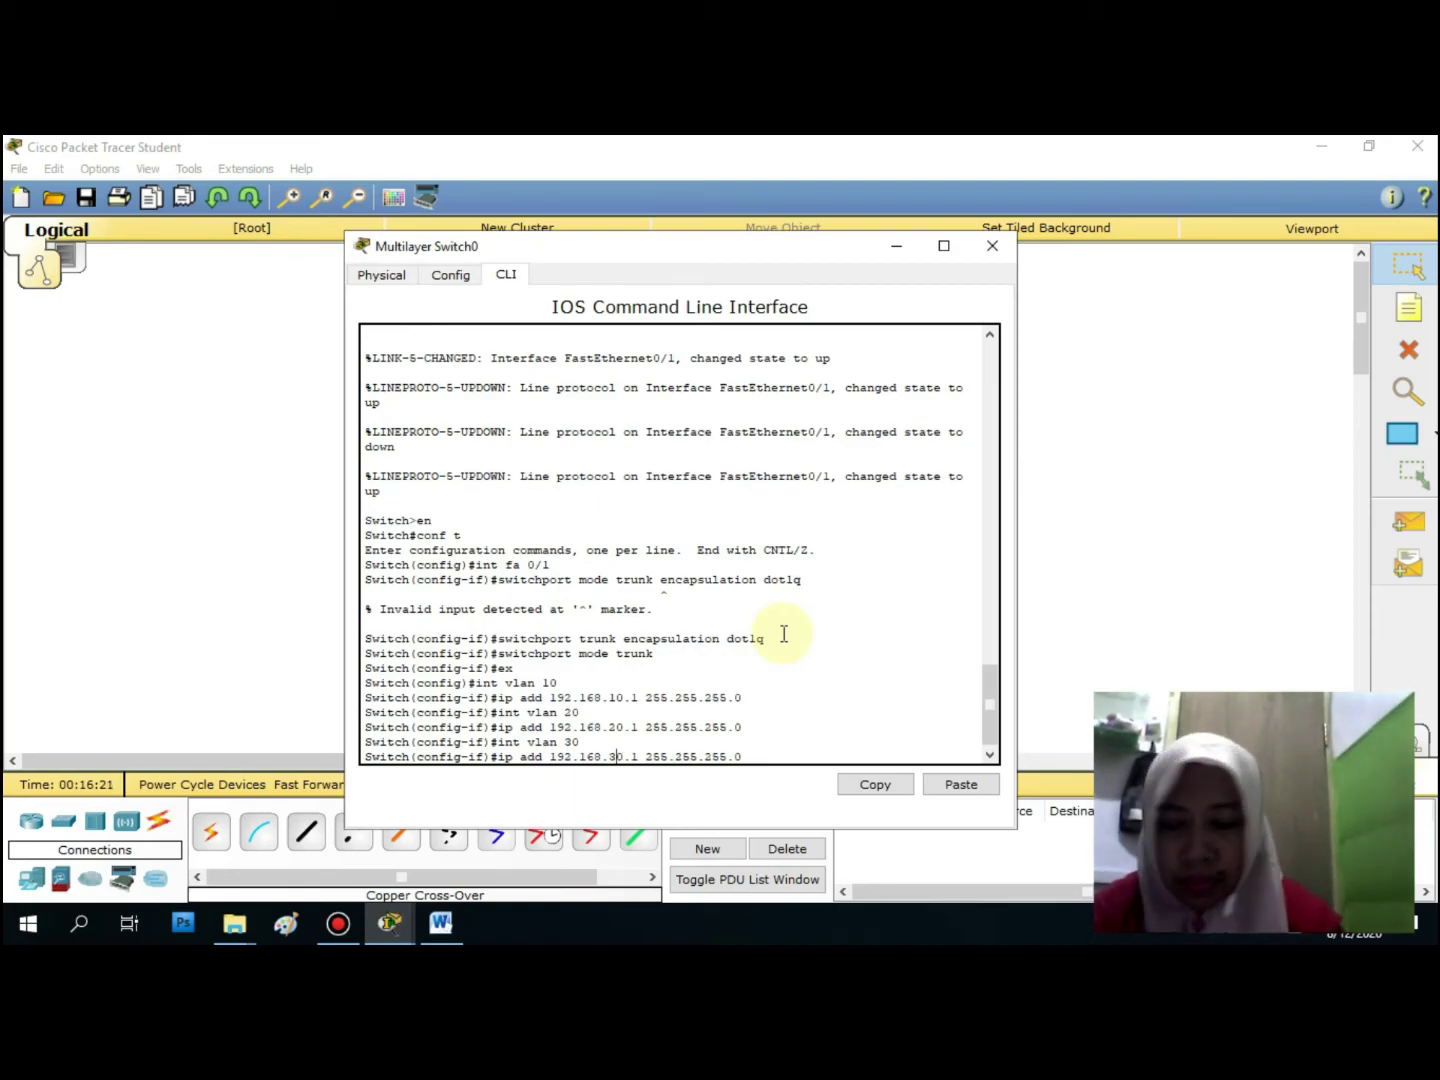
pyautogui.press('Return')
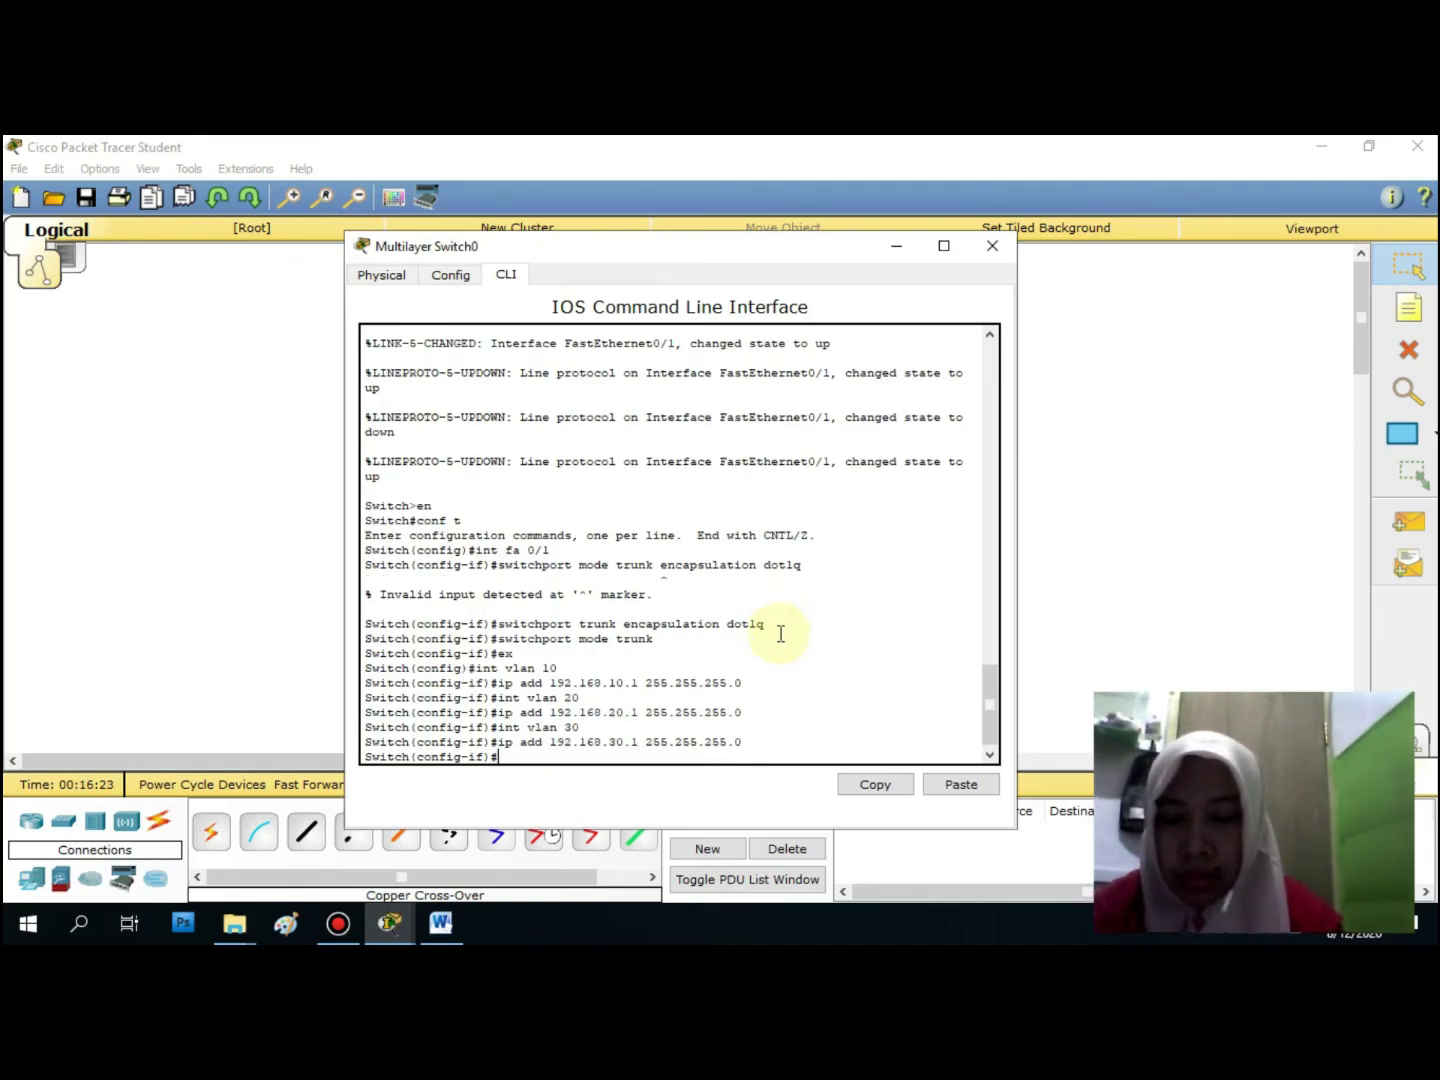
pyautogui.write('e')
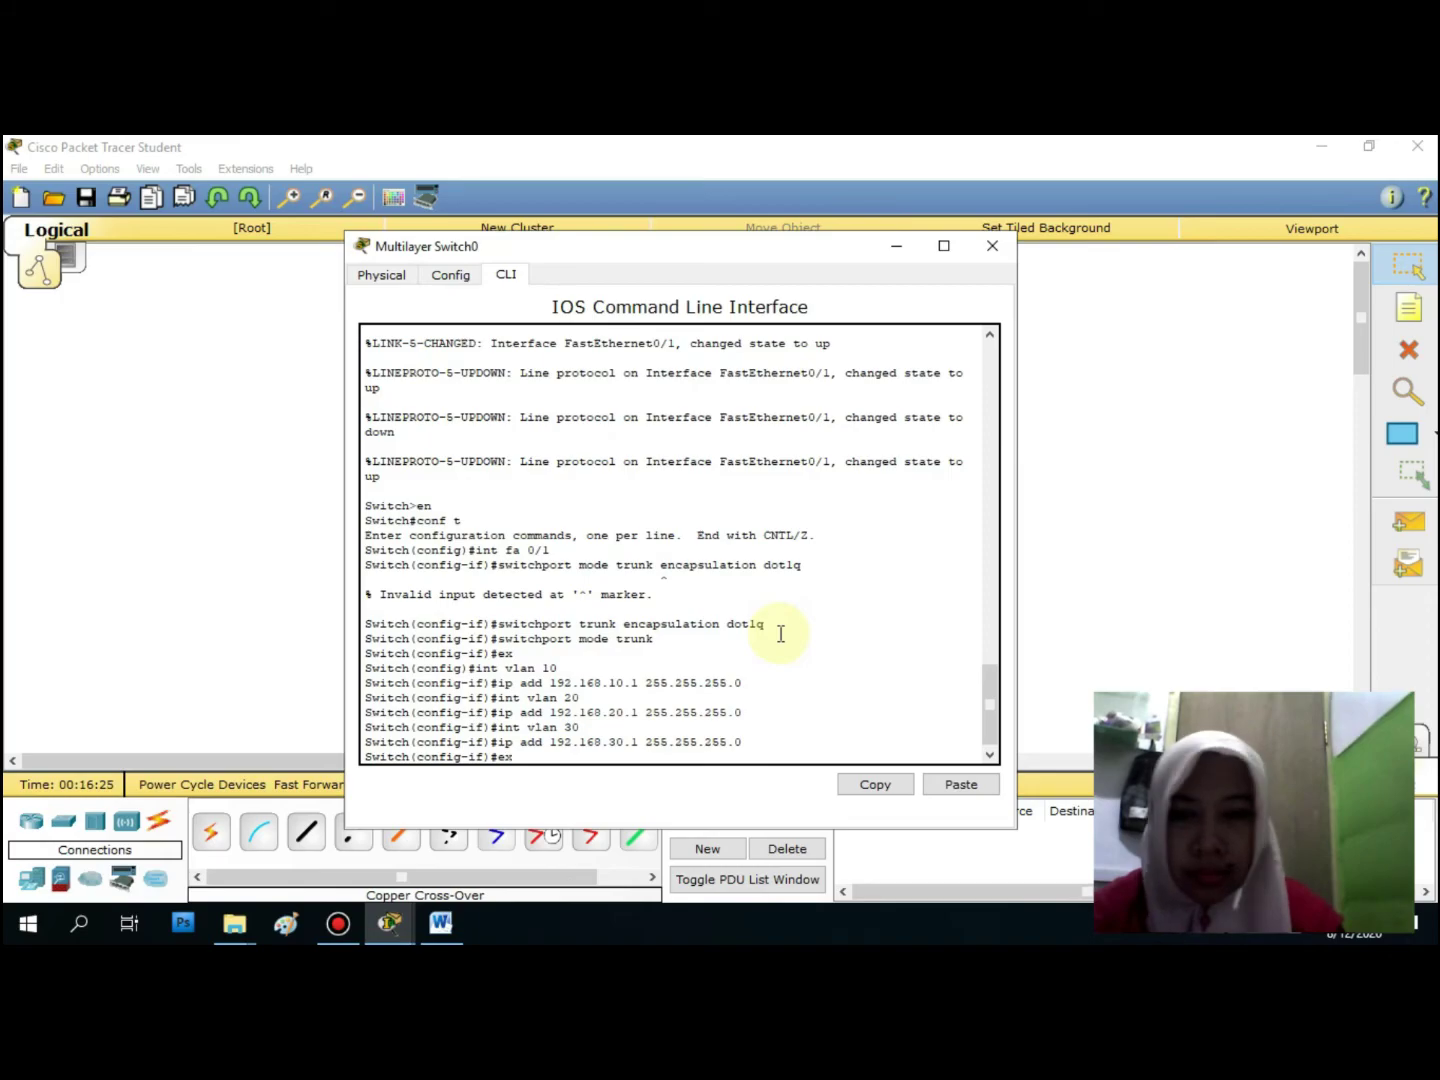
pyautogui.write('x')
pyautogui.press('Return')
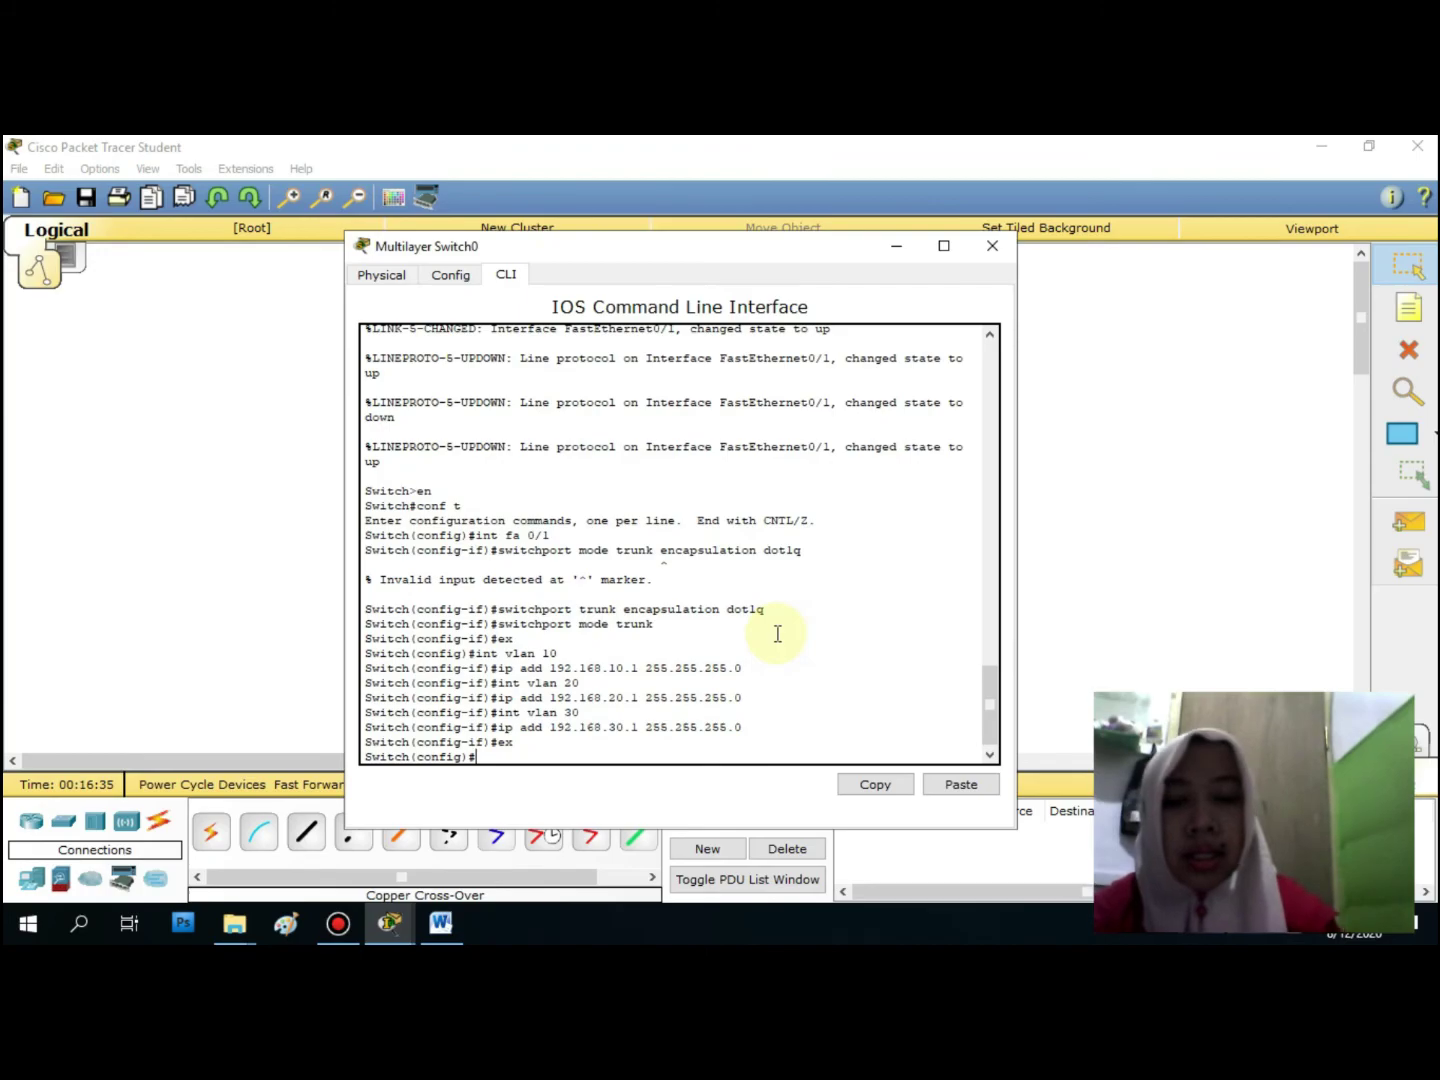
# Enable ip routing on the multilayer switch and create VLAN 10 with vlan 10
pyautogui.write('ip routing')
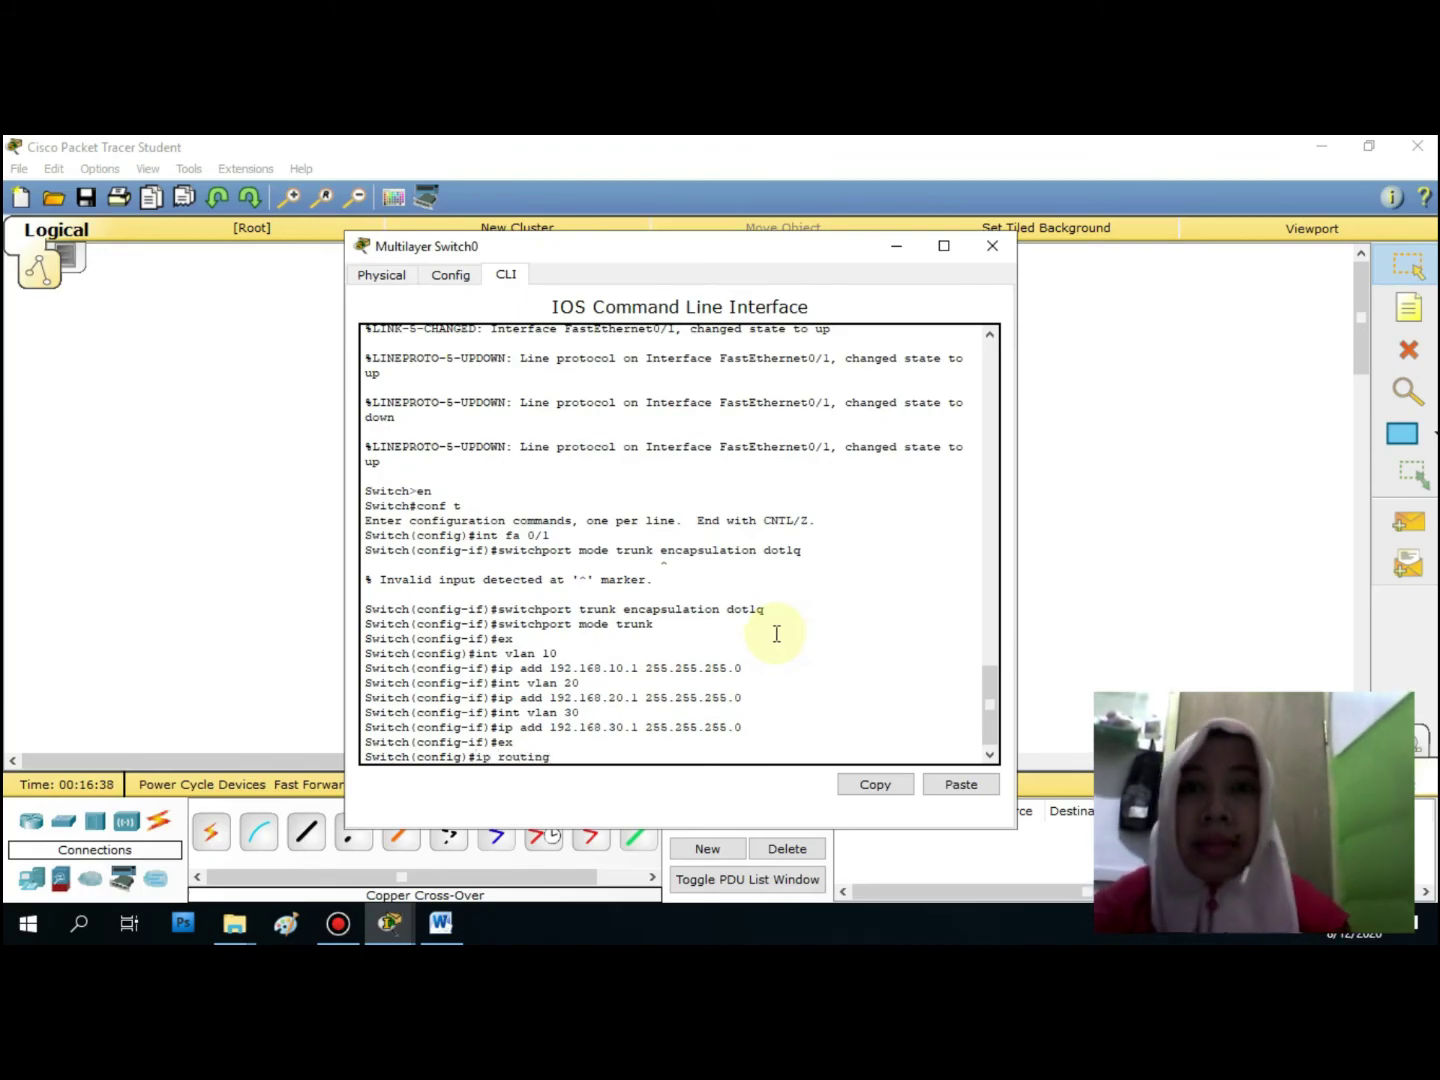
pyautogui.press('Return')
pyautogui.write('v')
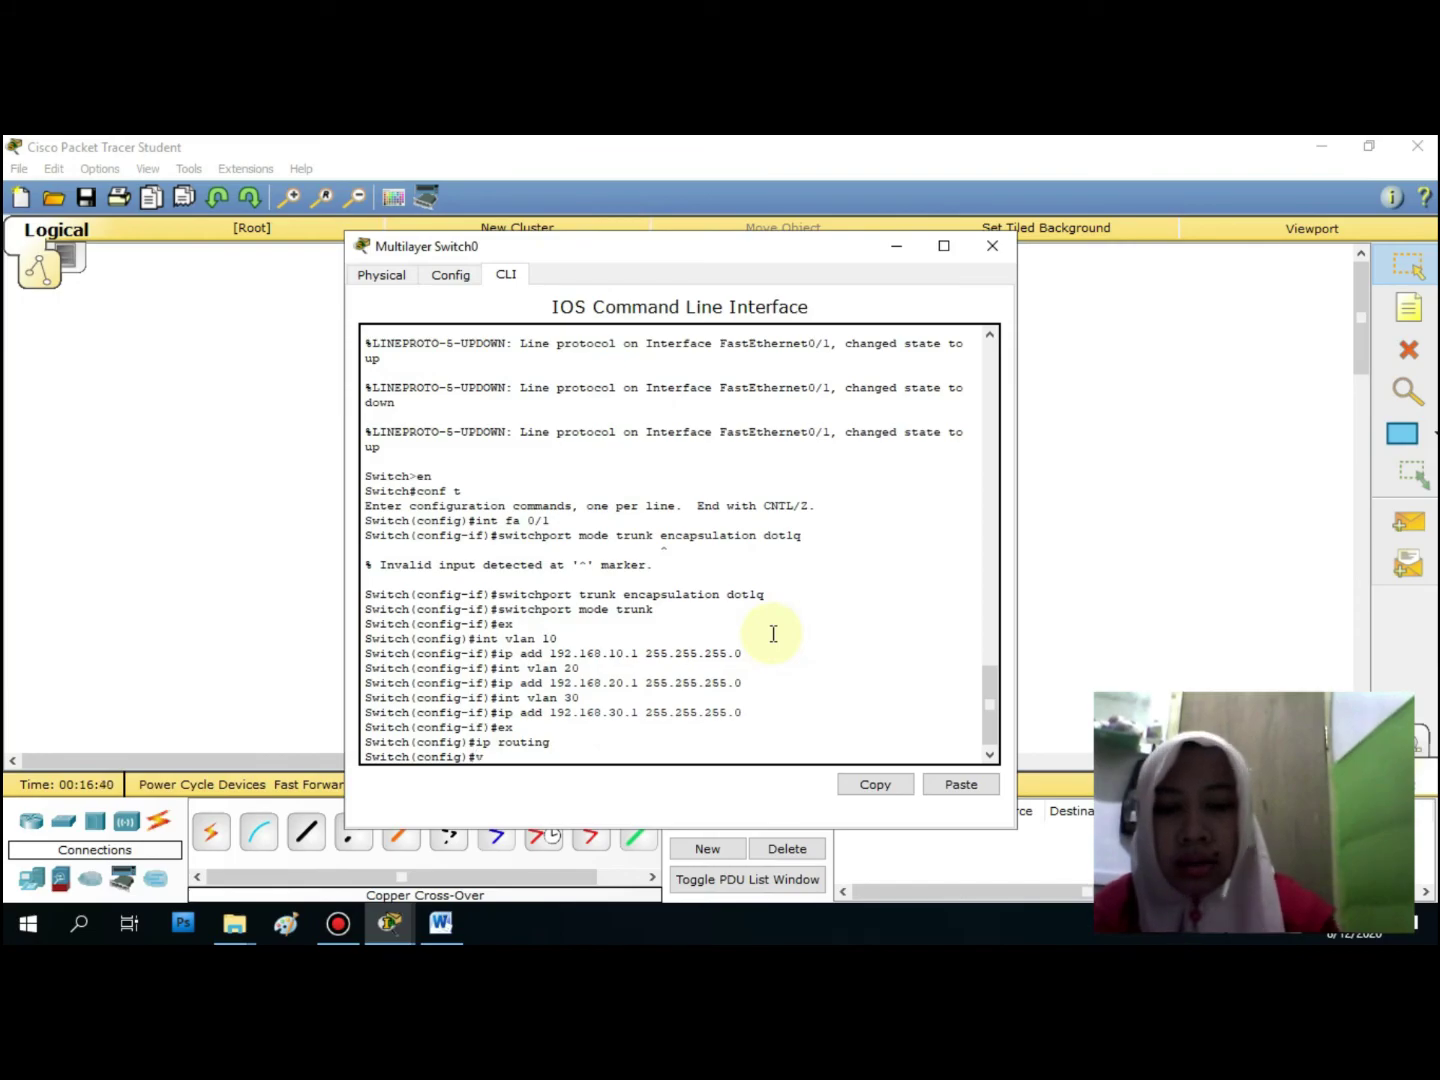
pyautogui.write('lan 10')
pyautogui.press('Return')
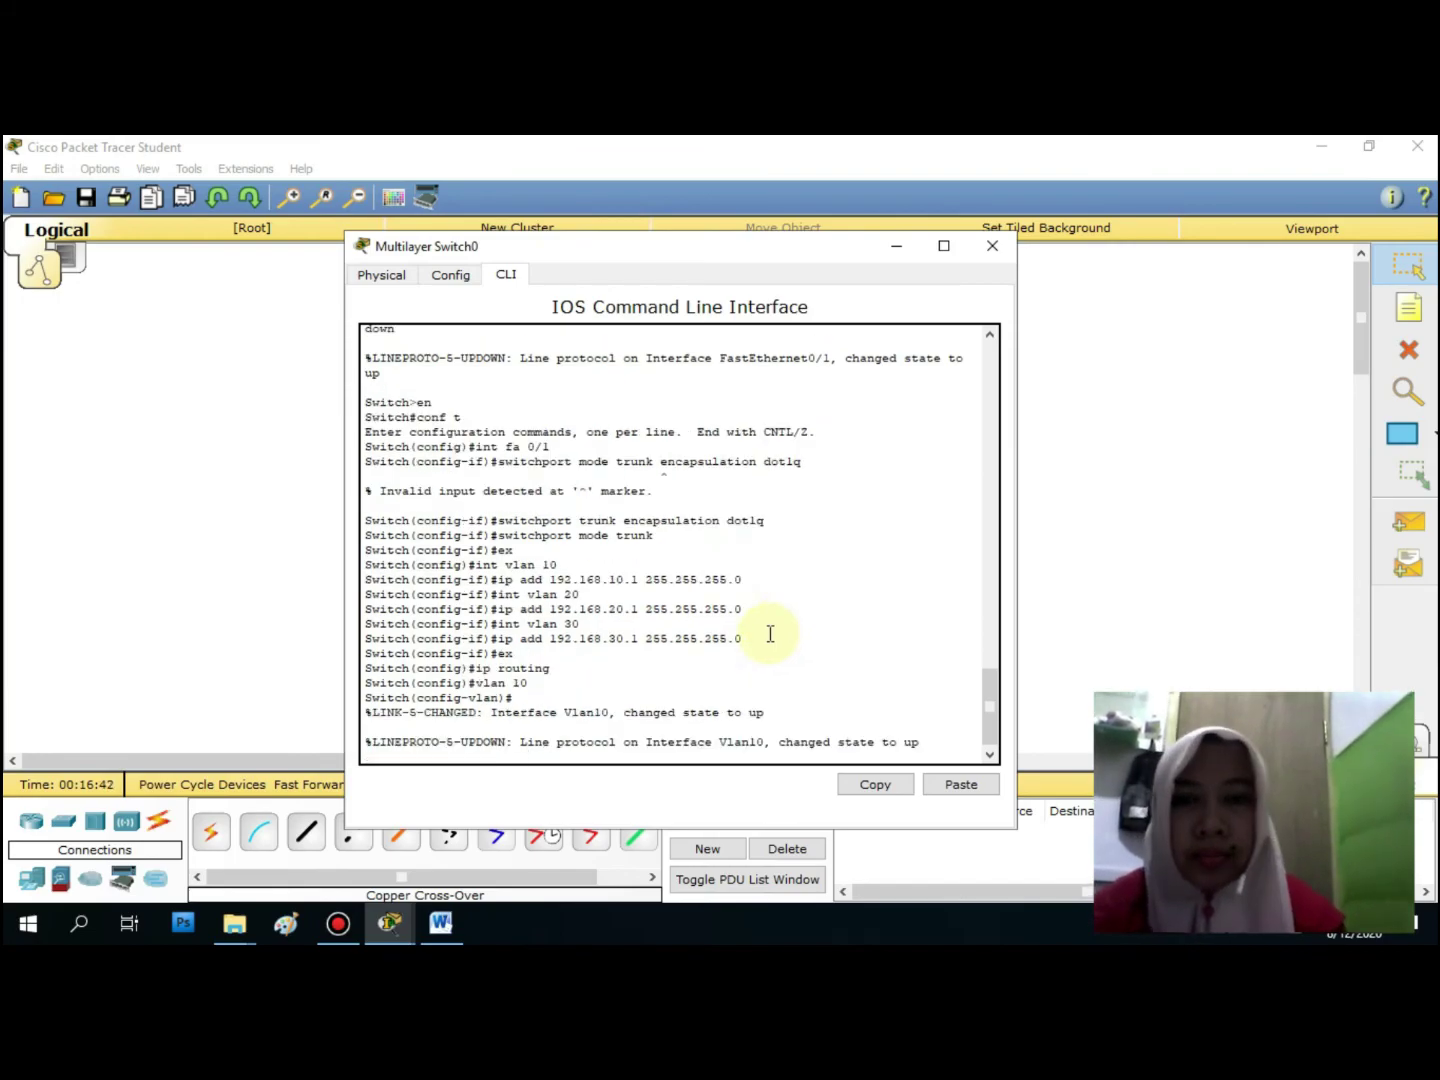
# Create VLAN 200 on the multilayer switch with vlan 200
pyautogui.write('vlan 10')
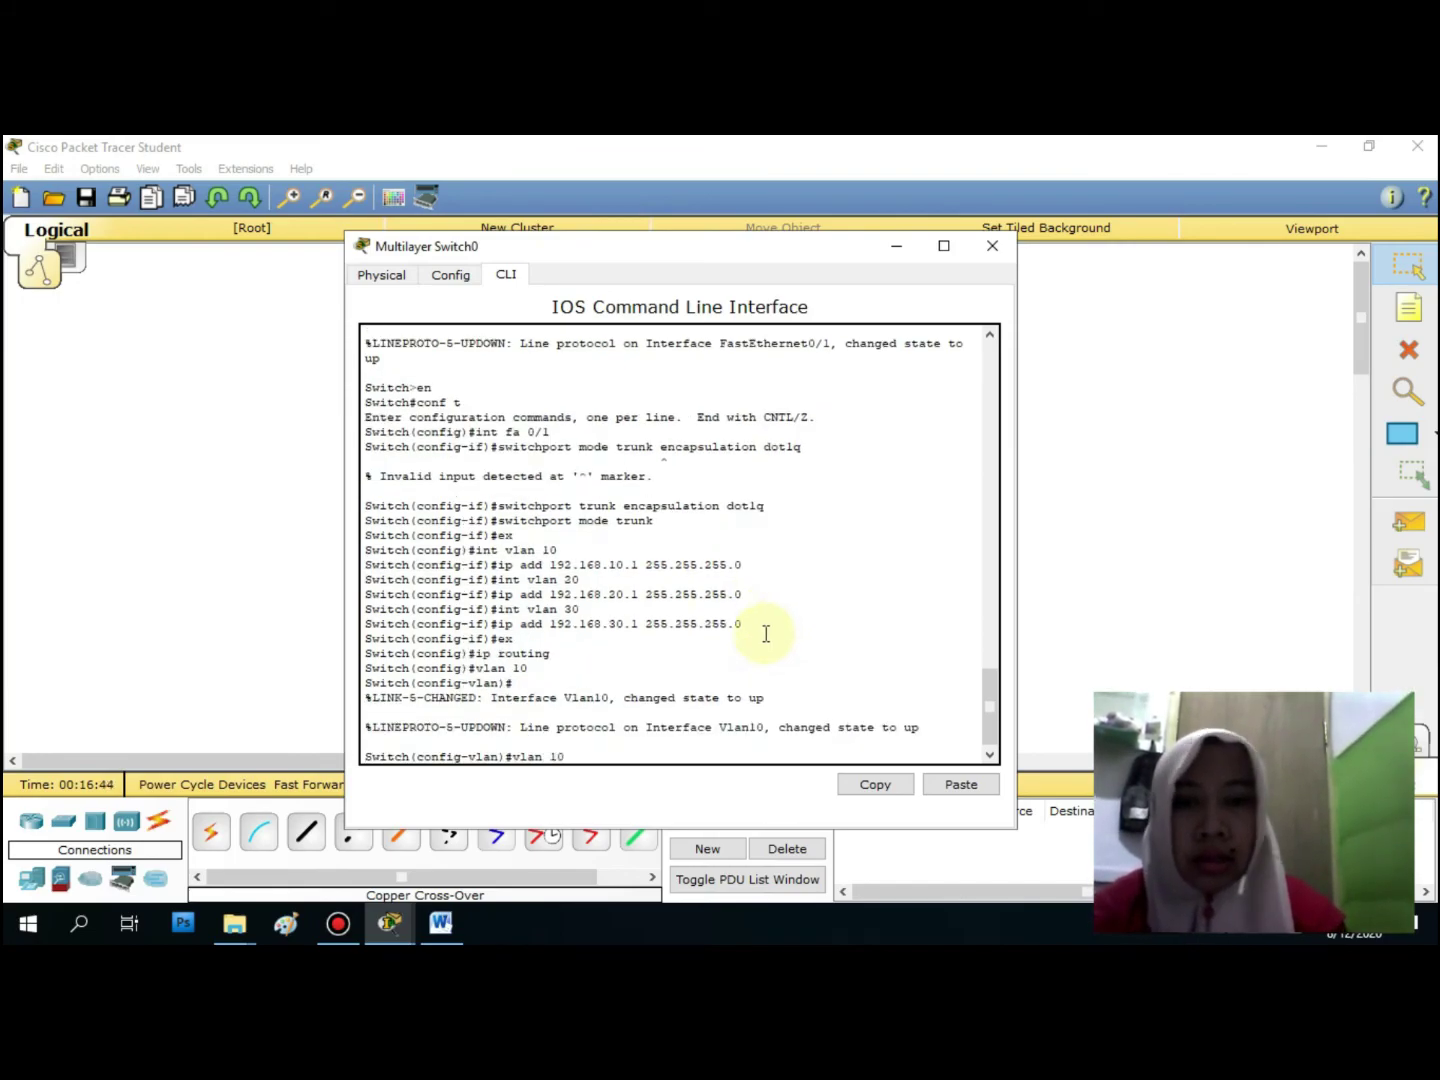
pyautogui.press('BackSpace')
pyautogui.press('BackSpace')
pyautogui.write('200')
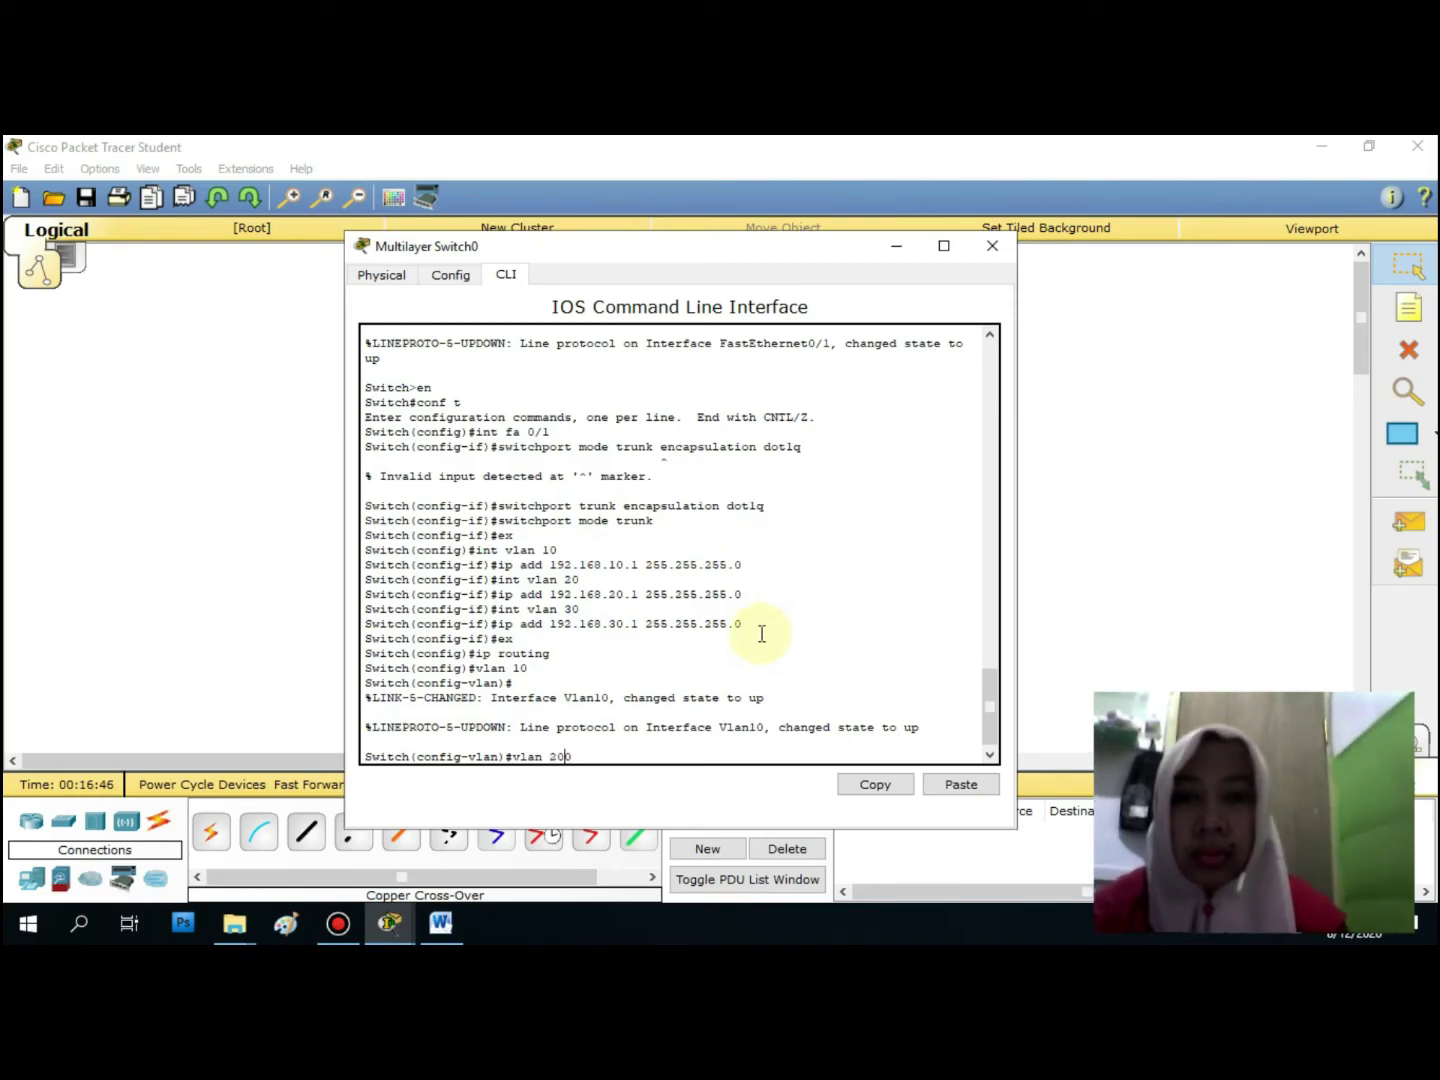
pyautogui.press('Return')
# Create VLAN 20 and VLAN 30 on the multilayer switch and close its configuration window
pyautogui.press('Up')
pyautogui.press('BackSpace')
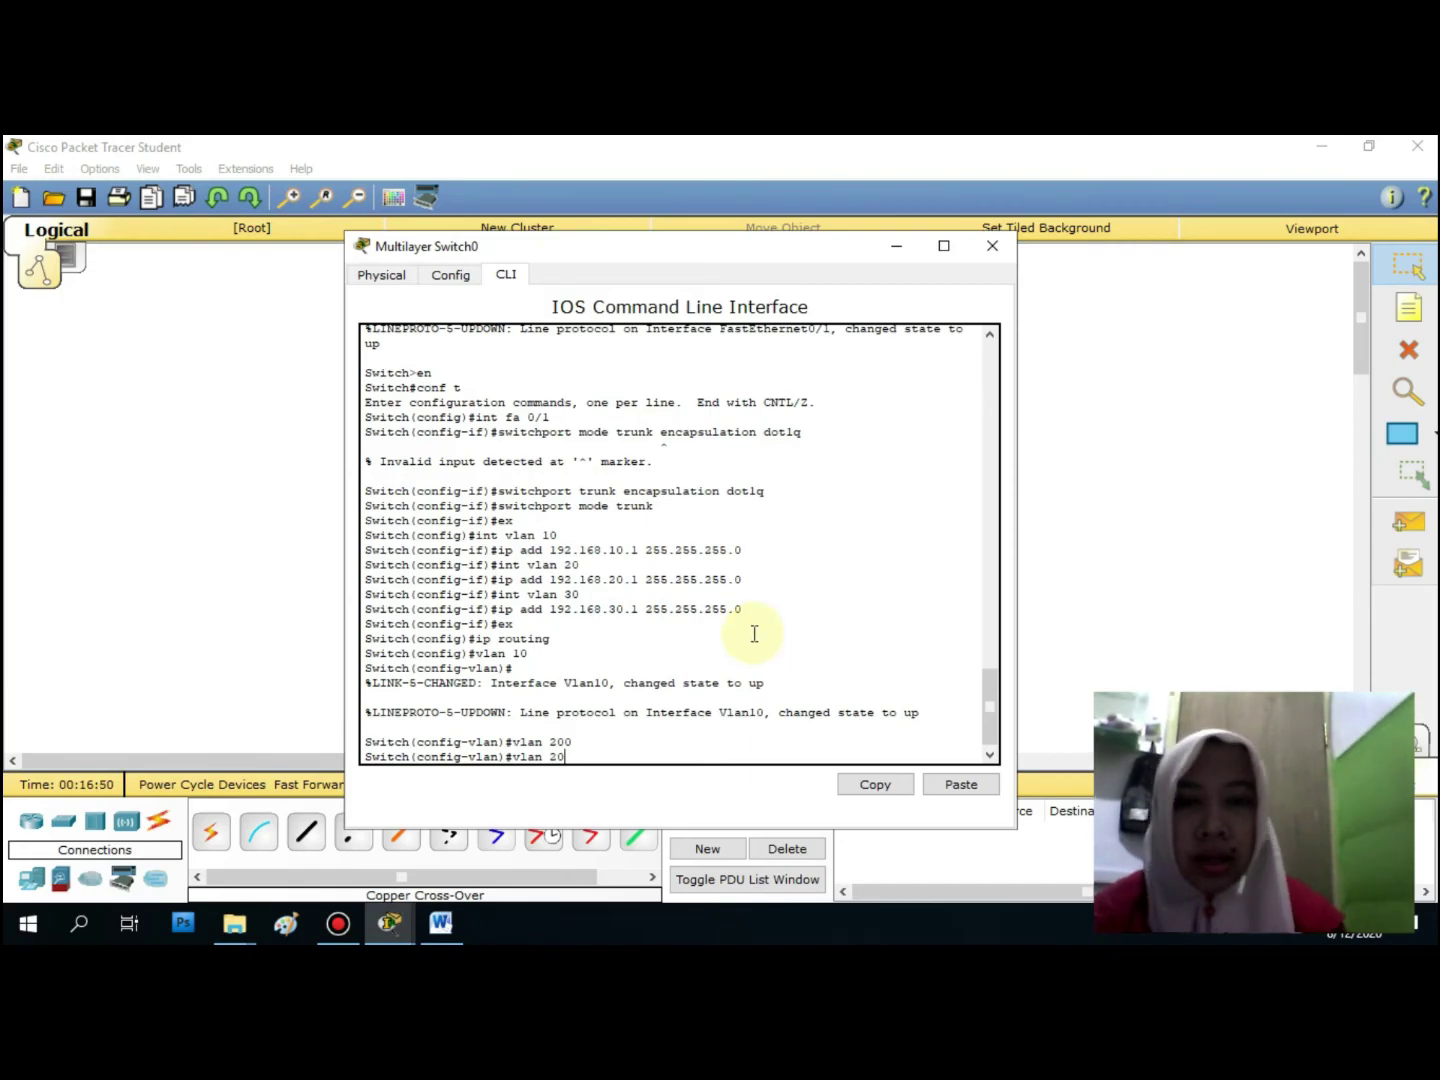
pyautogui.press('Return')
pyautogui.press('Return')
pyautogui.press('Up')
pyautogui.press('BackSpace')
pyautogui.write('3')
pyautogui.press('Return')
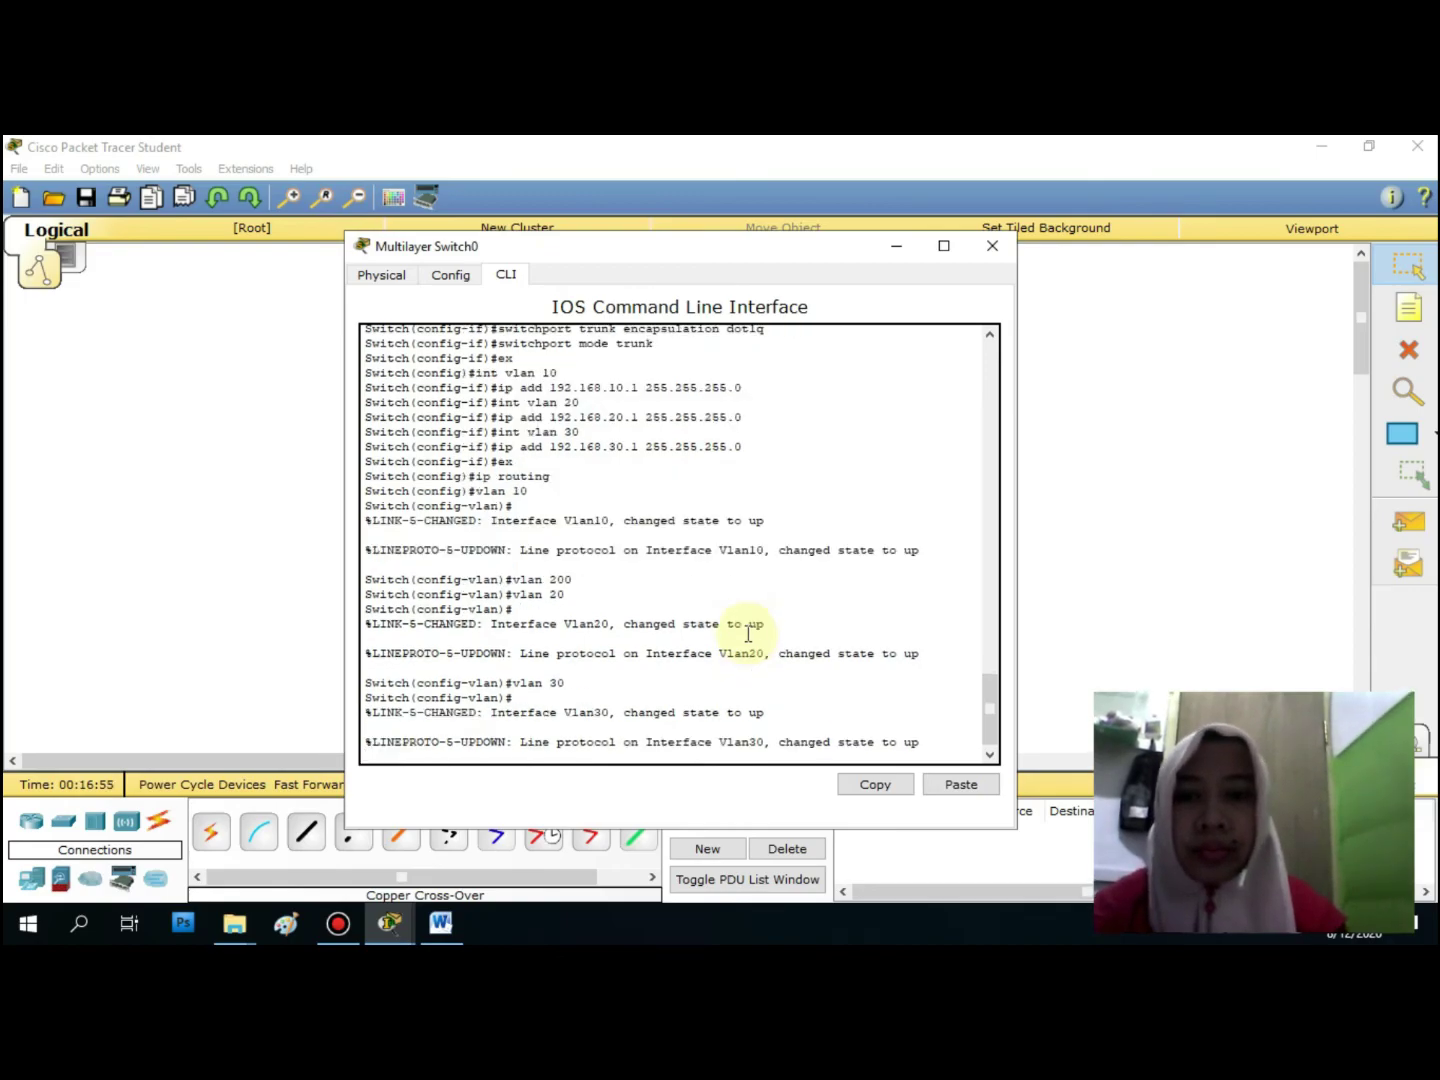
pyautogui.click(992, 245)
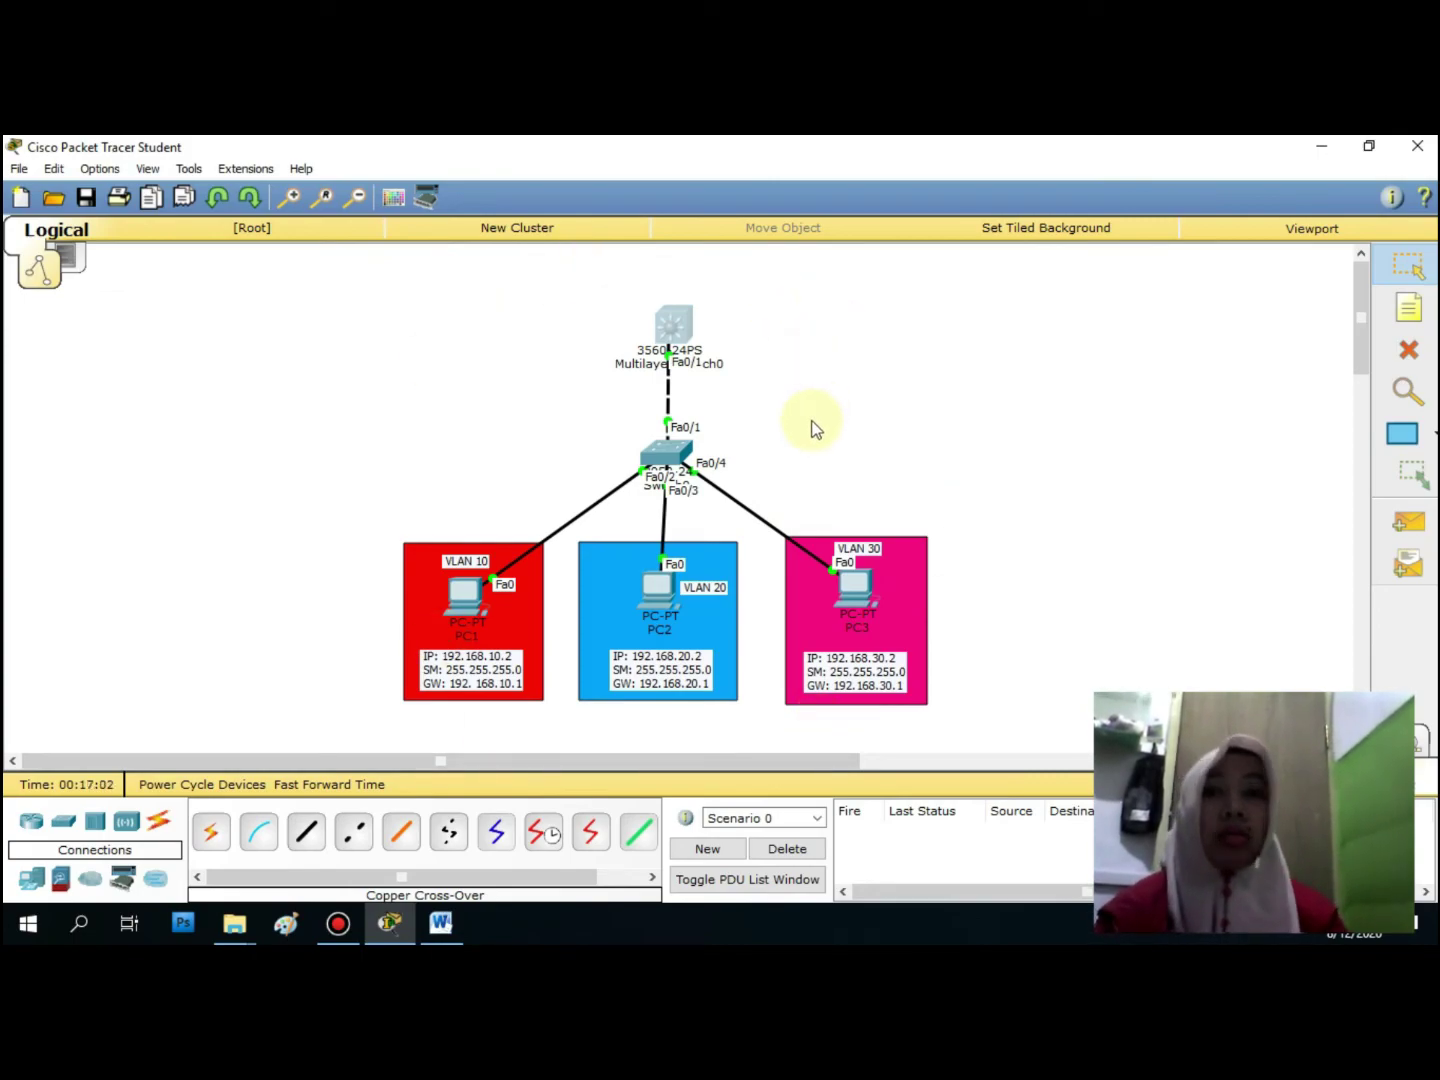
# Open PC1's Command Prompt and ping PC2 at 192.168.20.2 to test routing between VLANs 10 and 20
pyautogui.click(478, 595)
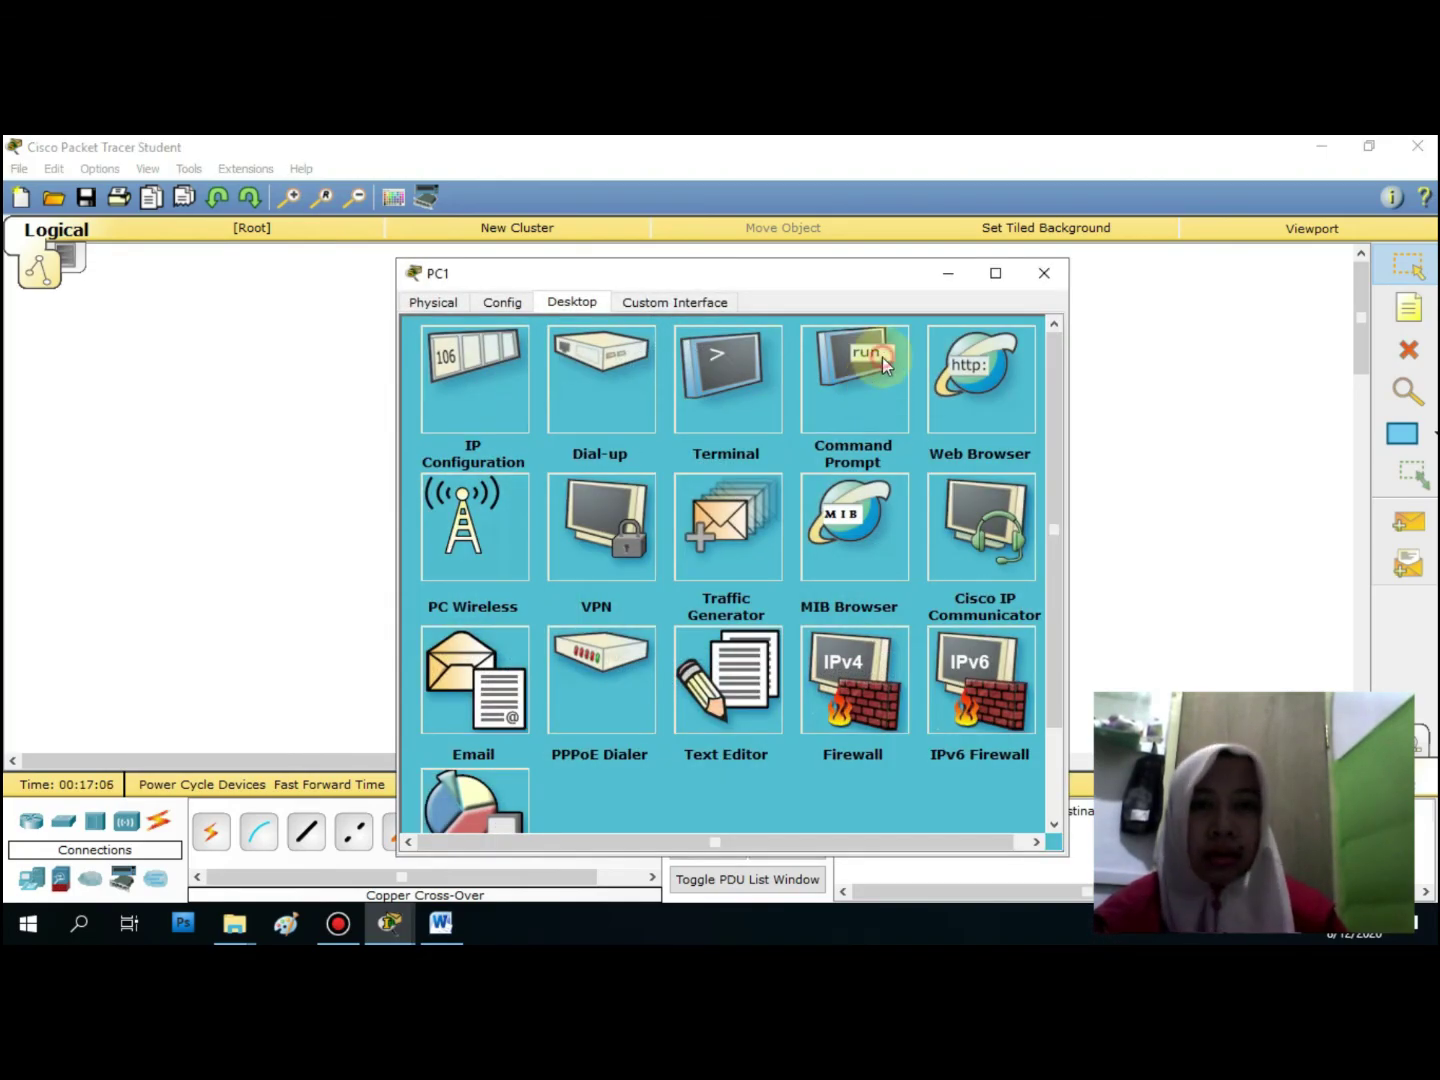
pyautogui.click(885, 366)
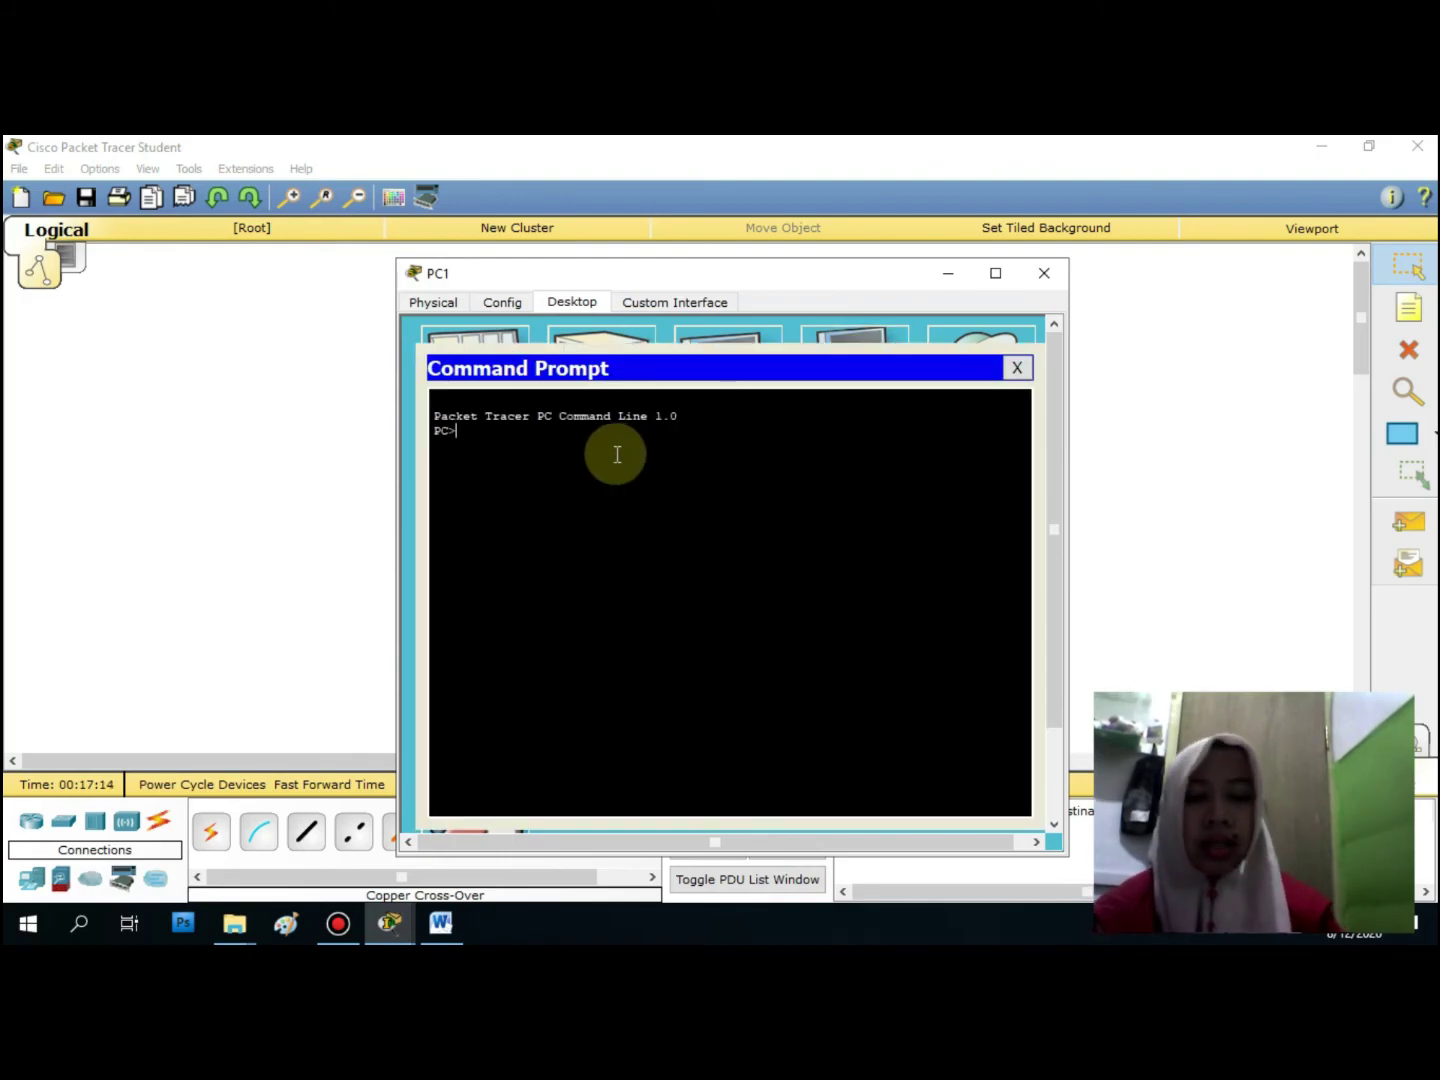
pyautogui.write('ping ')
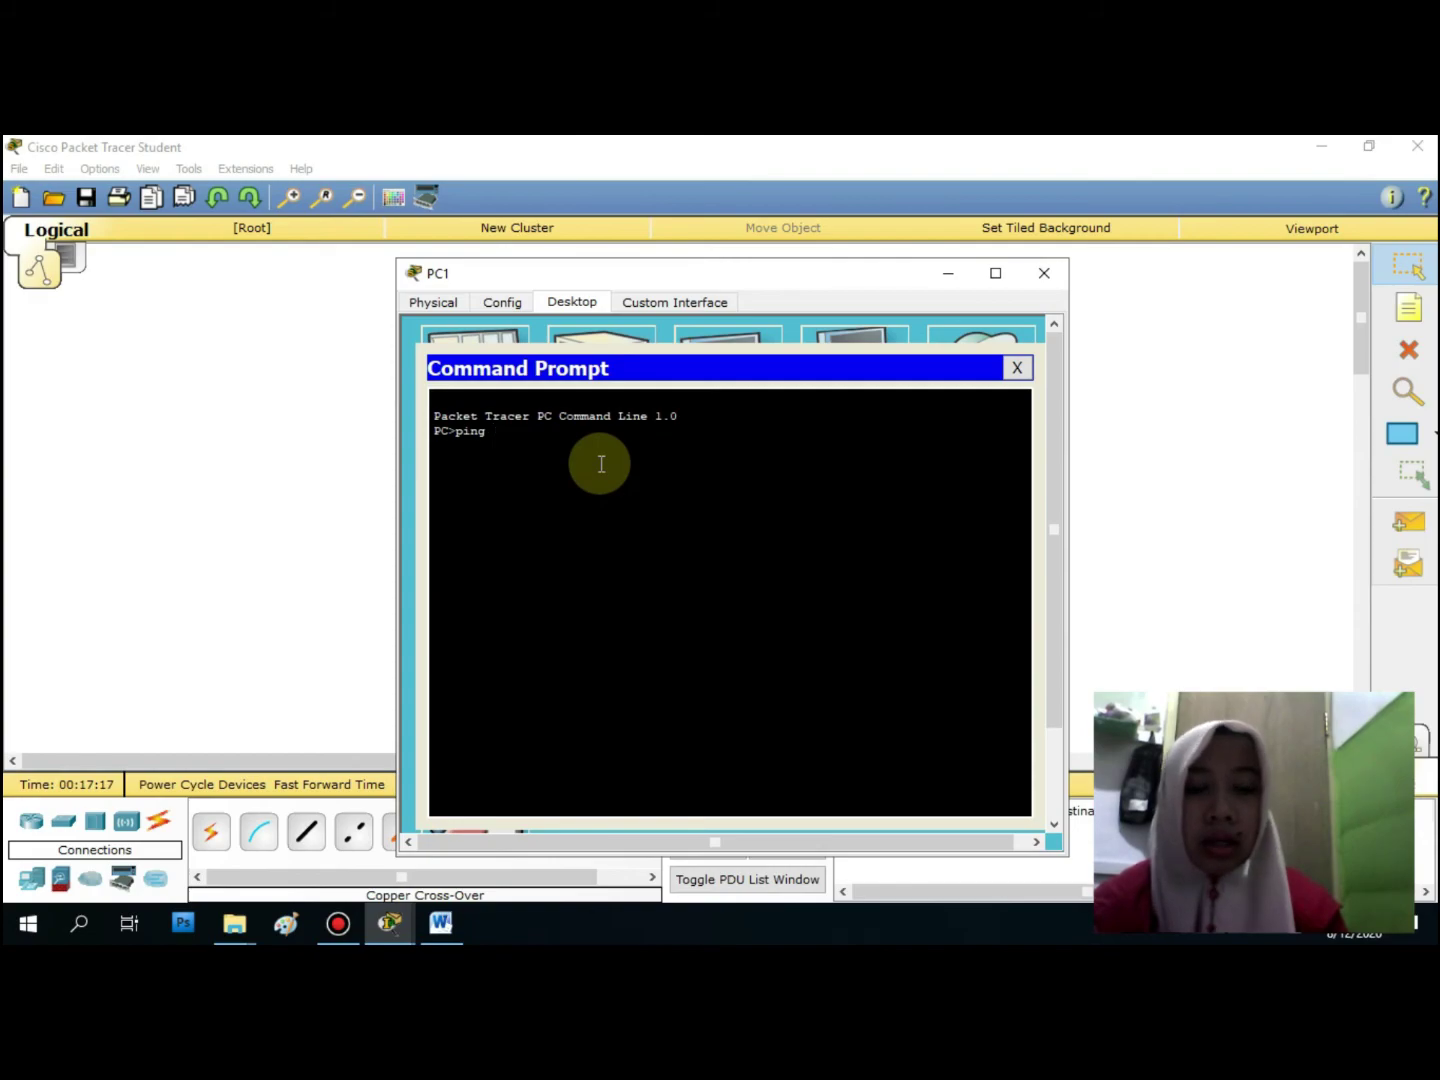
pyautogui.write('1')
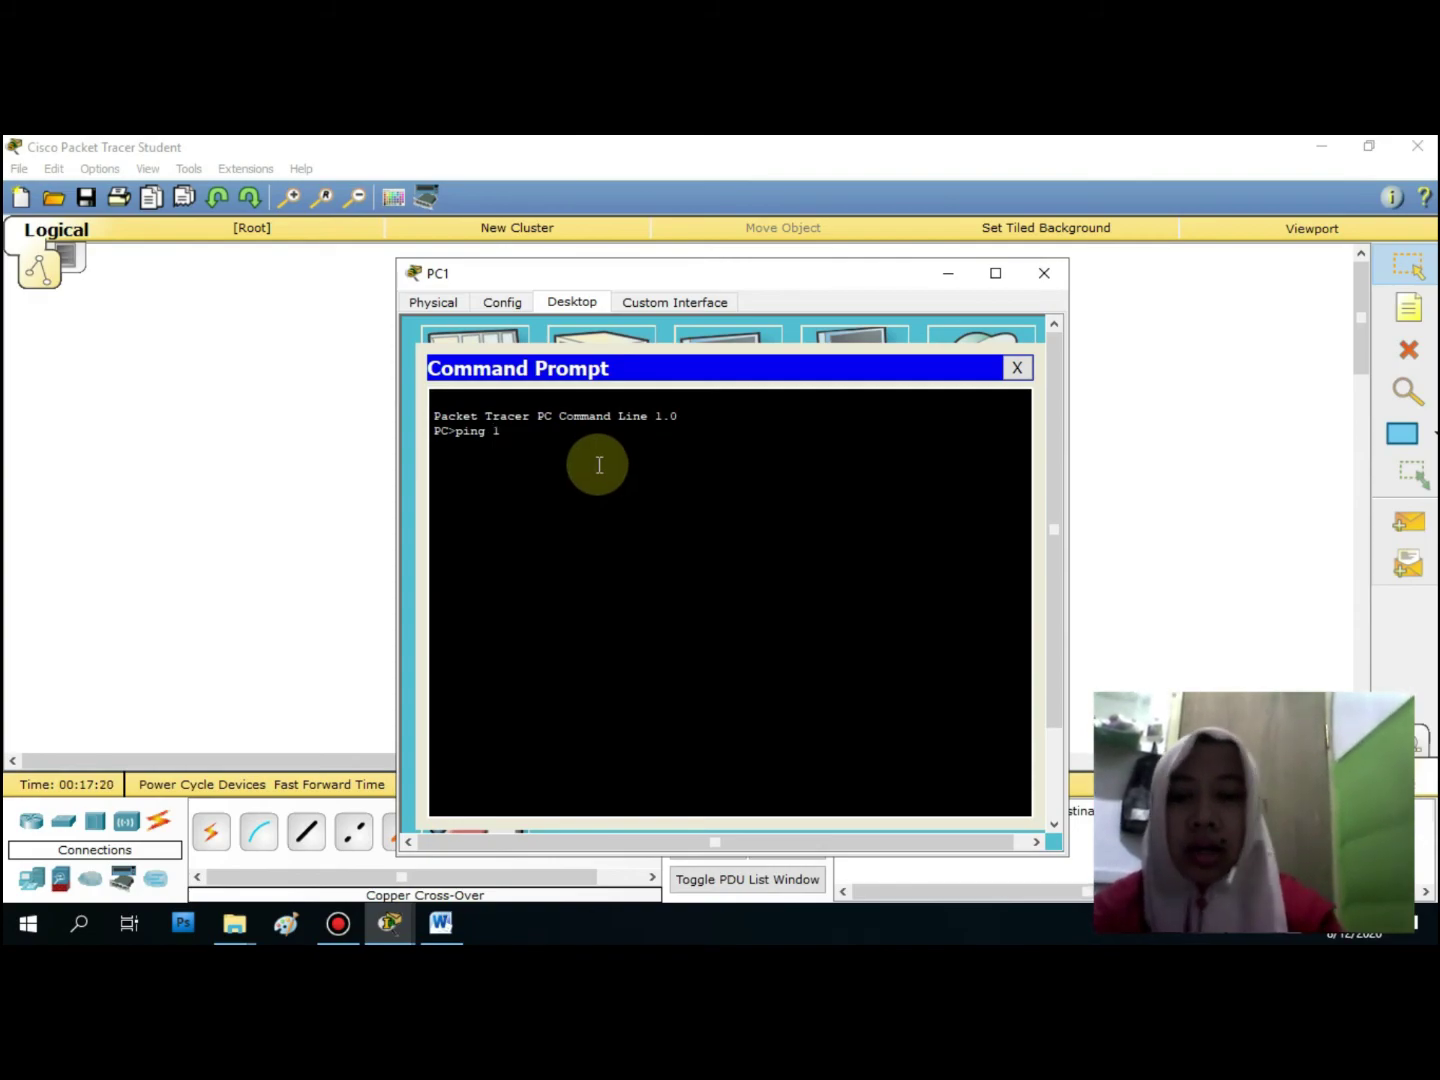
pyautogui.write('92.168.10.')
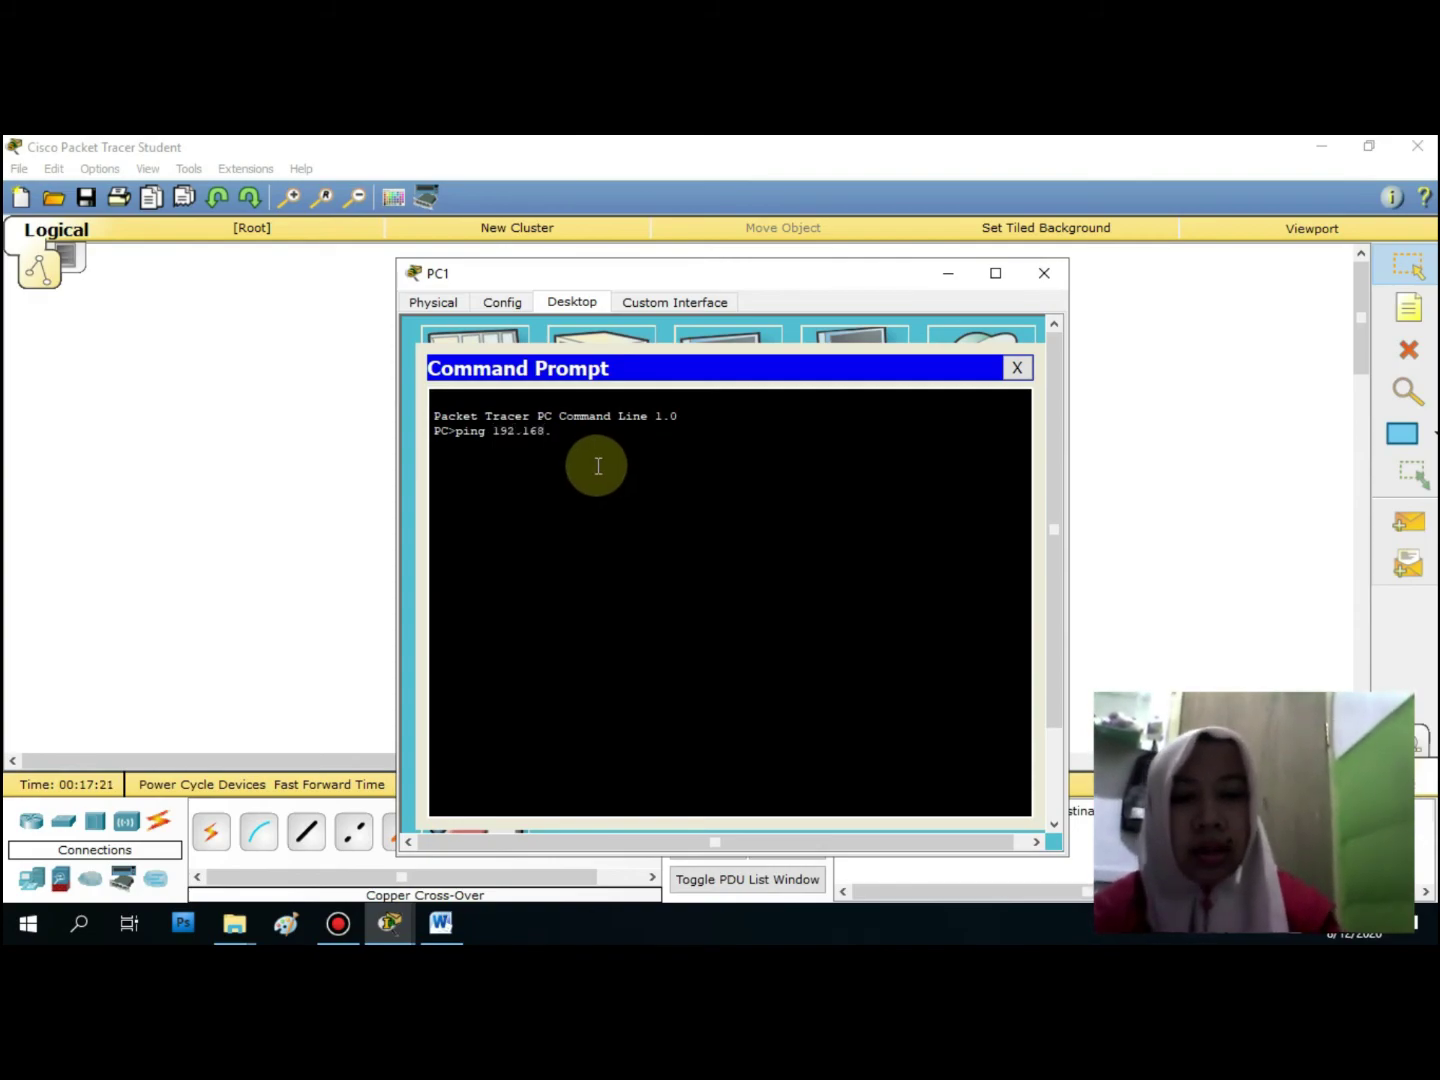
pyautogui.press('BackSpace')
pyautogui.press('BackSpace')
pyautogui.press('BackSpace')
pyautogui.write('20.2')
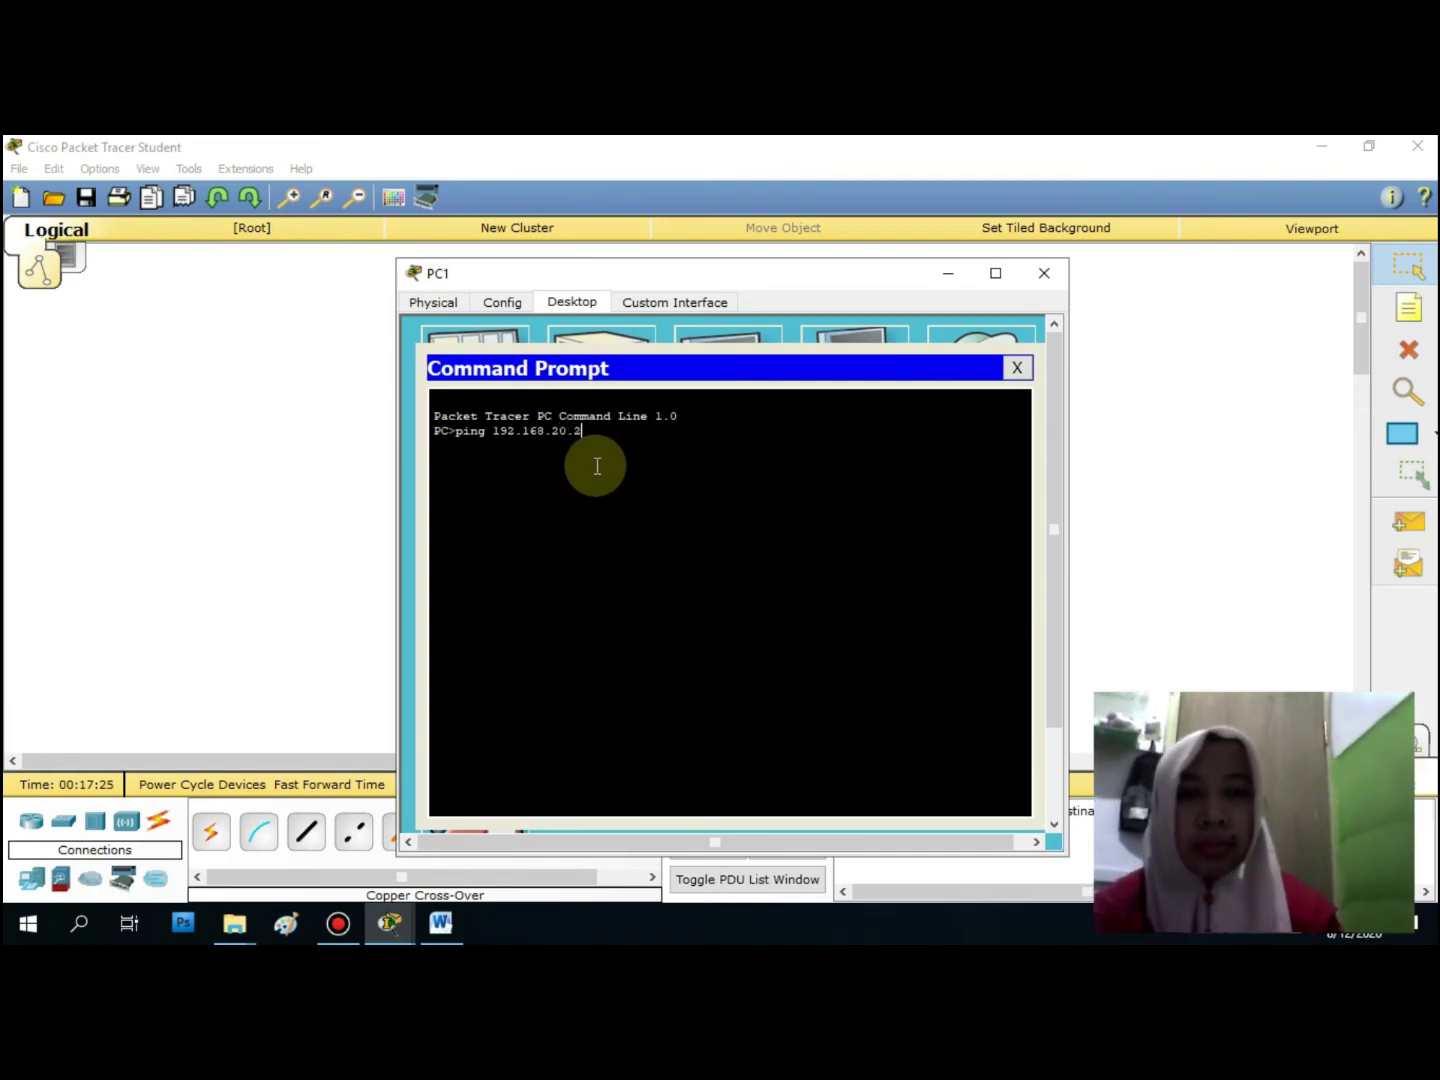
pyautogui.press('Return')
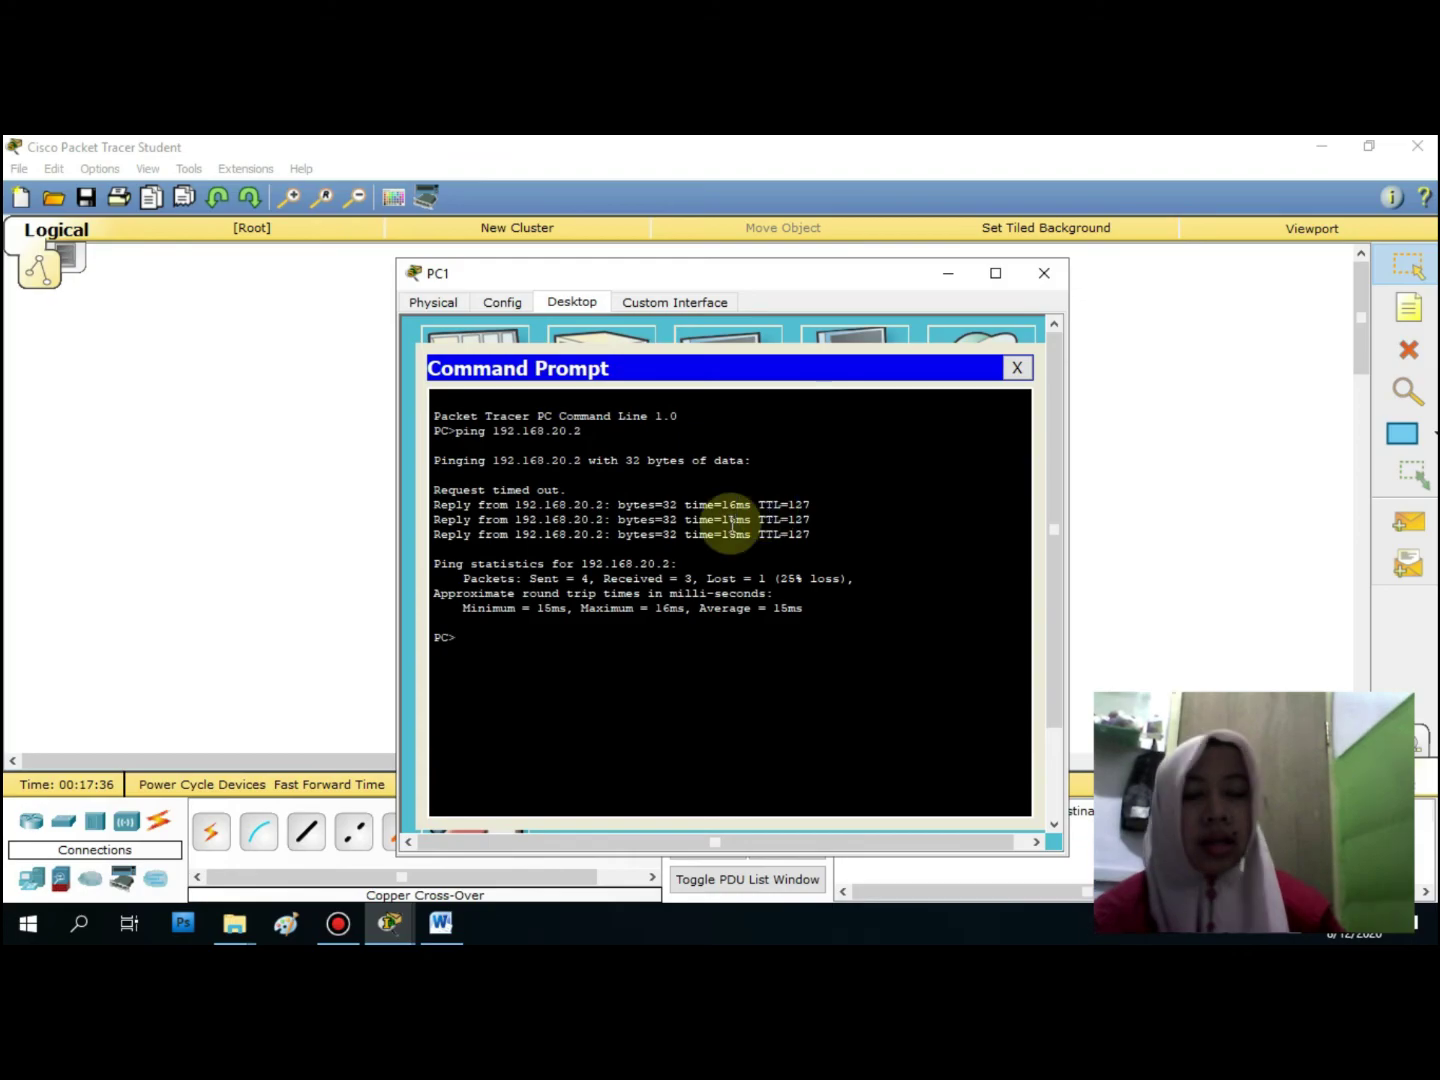
# Ping PC3 at 192.168.30.2 from PC1 and close PC1's window
pyautogui.press('Up')
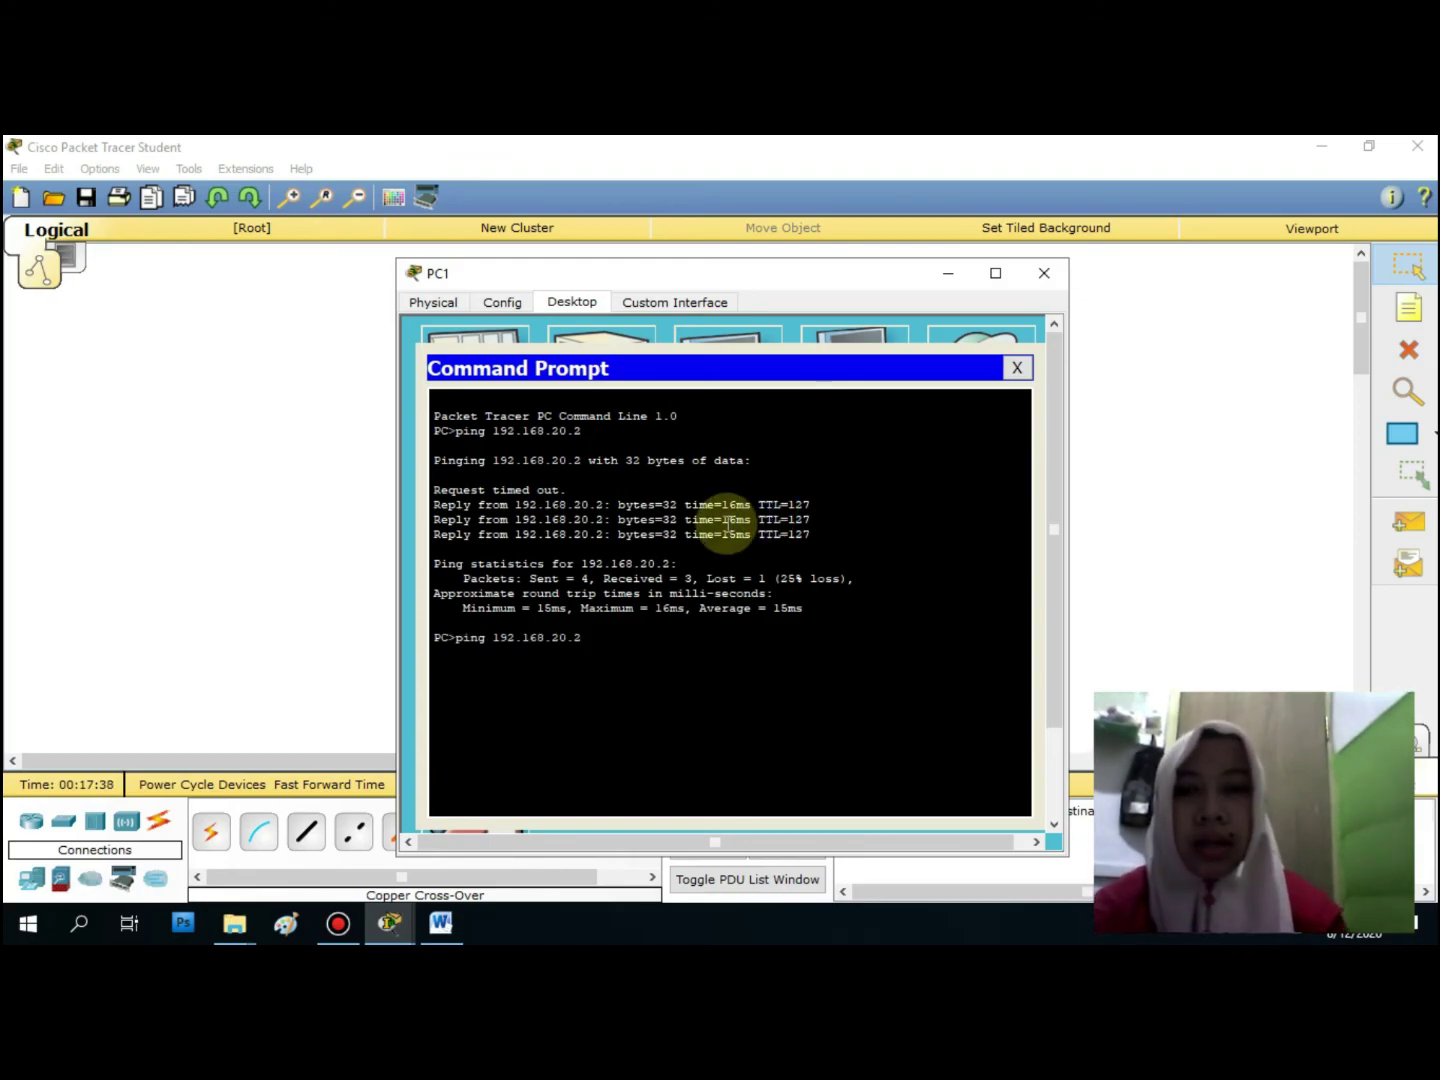
pyautogui.press('Left')
pyautogui.press('Left')
pyautogui.press('Left')
pyautogui.press('BackSpace')
pyautogui.write('3')
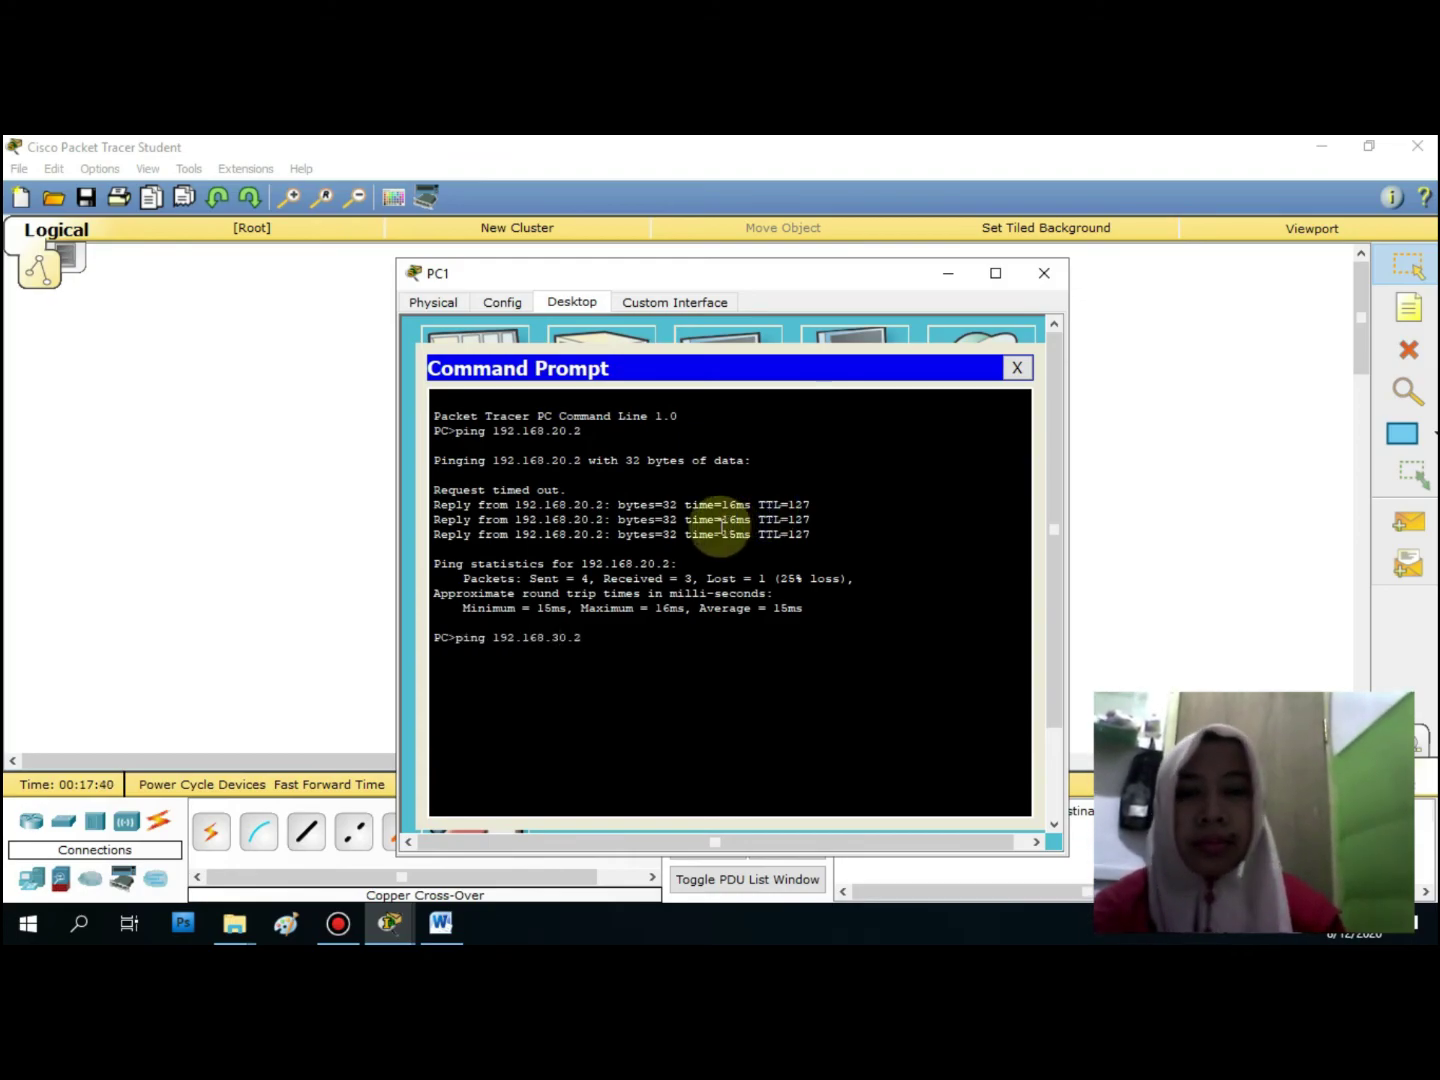
pyautogui.press('Return')
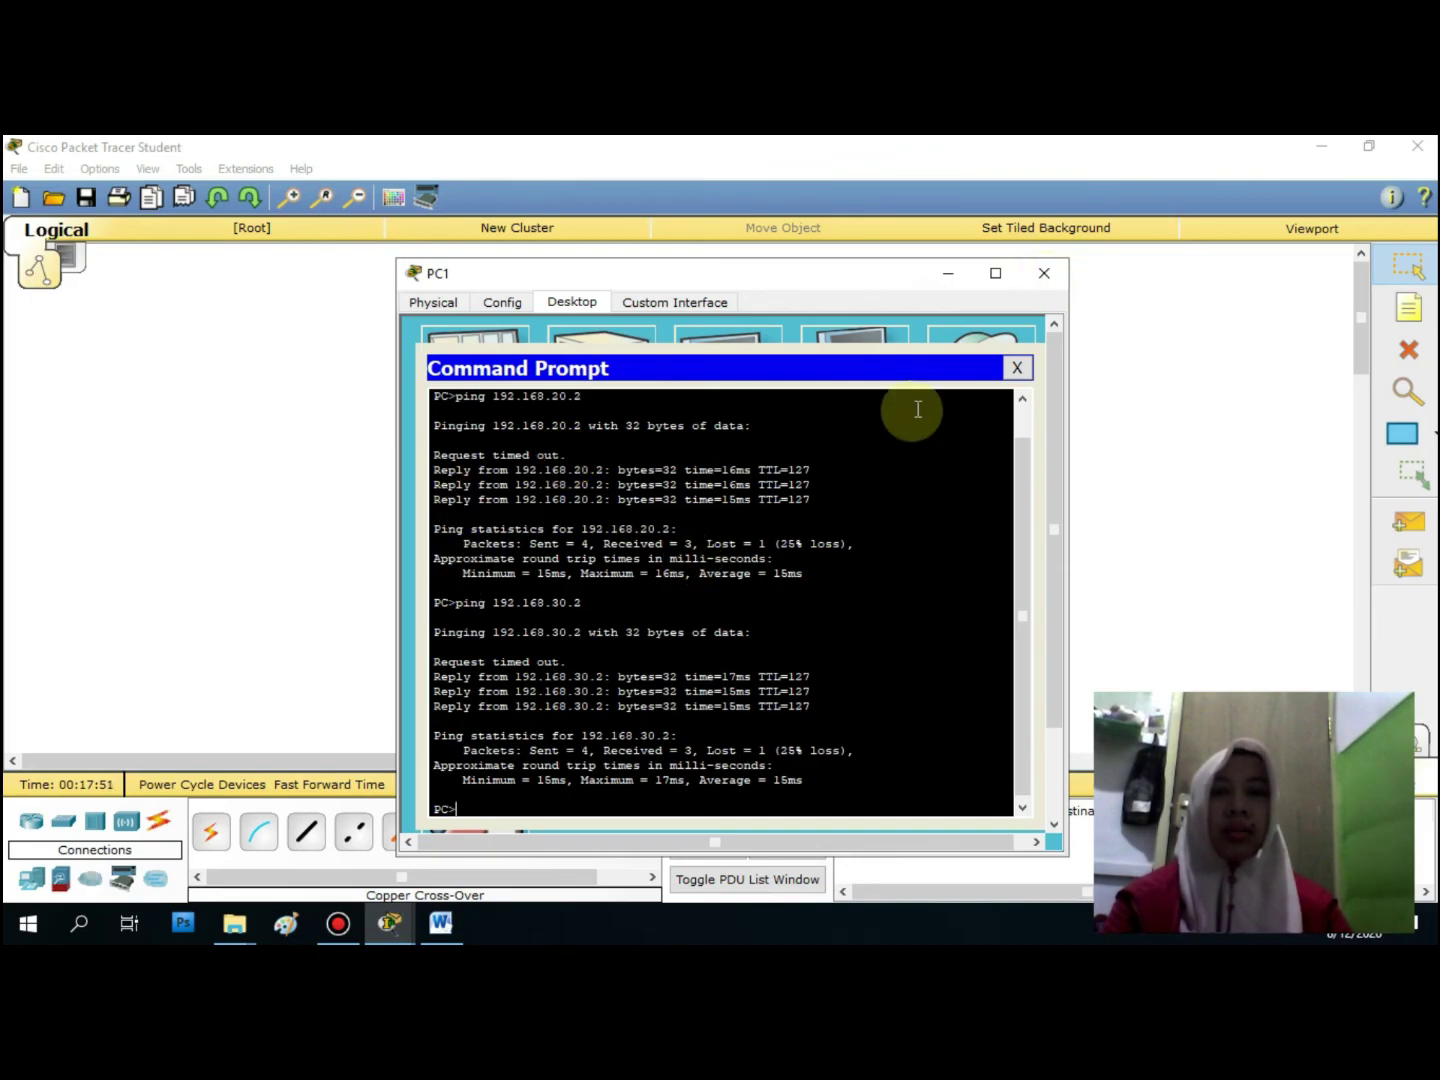
pyautogui.click(1043, 270)
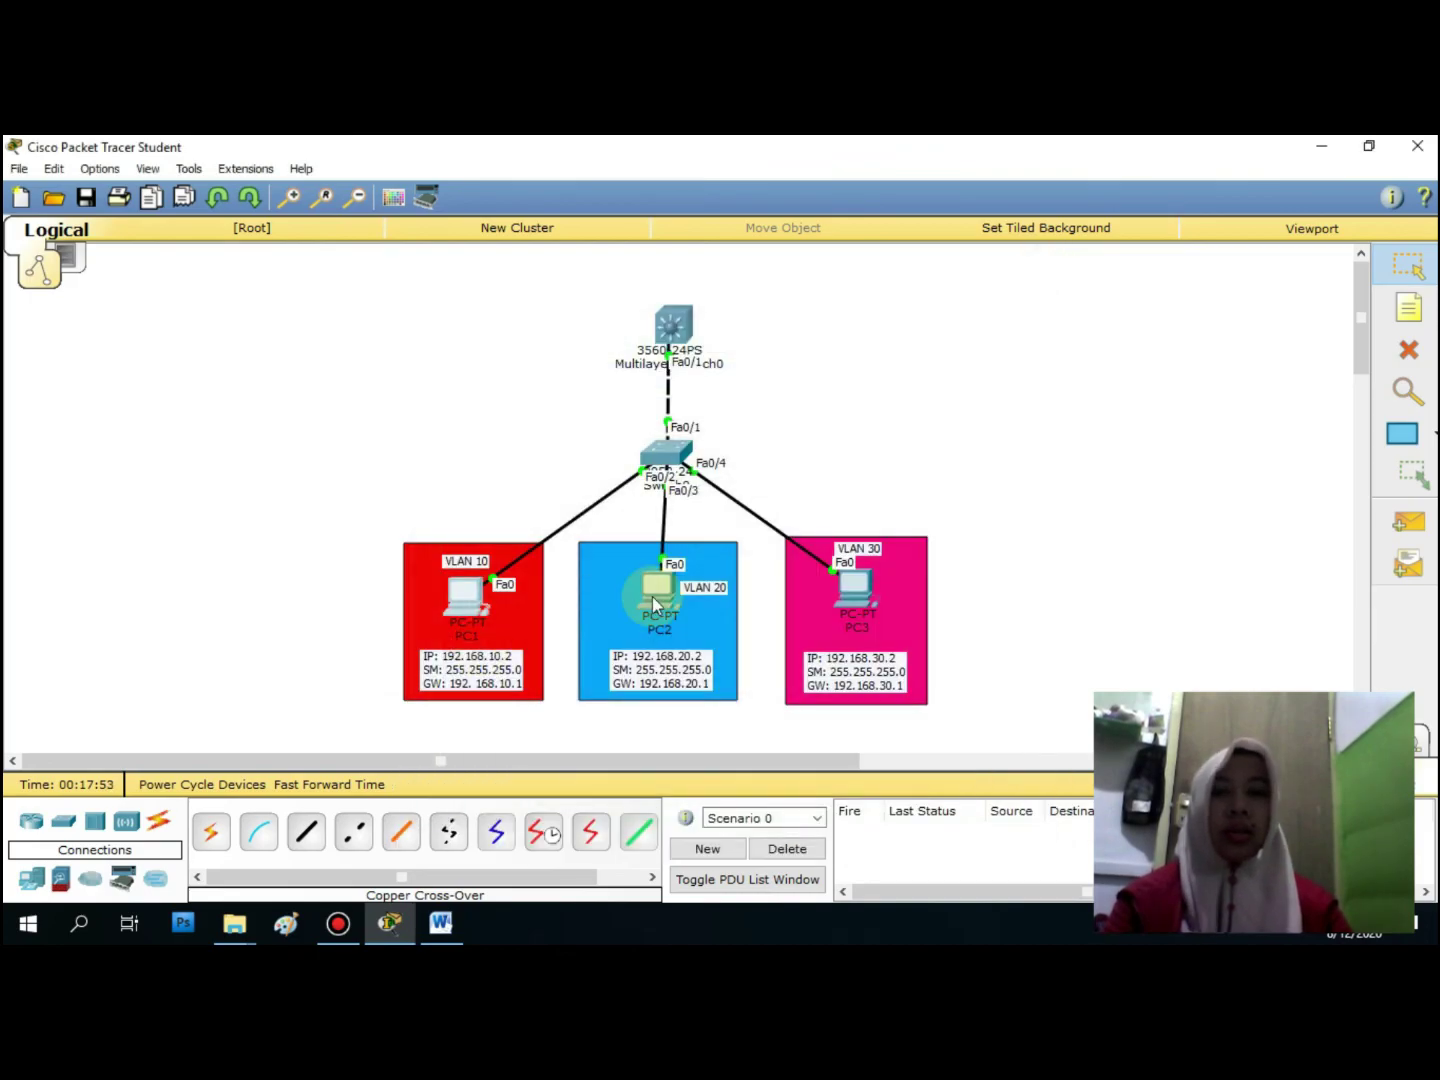